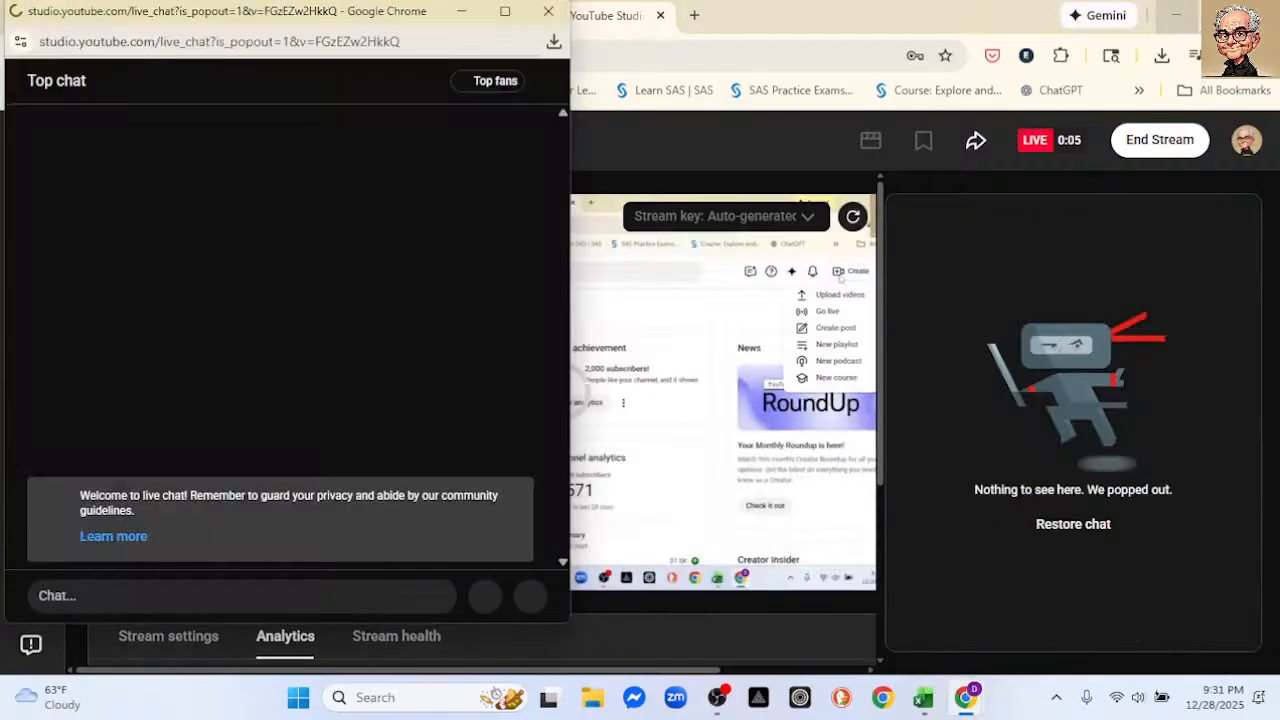
- Minimize the YouTube Studio and streaming windows, and place the live chat pop-out as a narrow, taller window along the desktop's right edge
left_click(1178, 17)
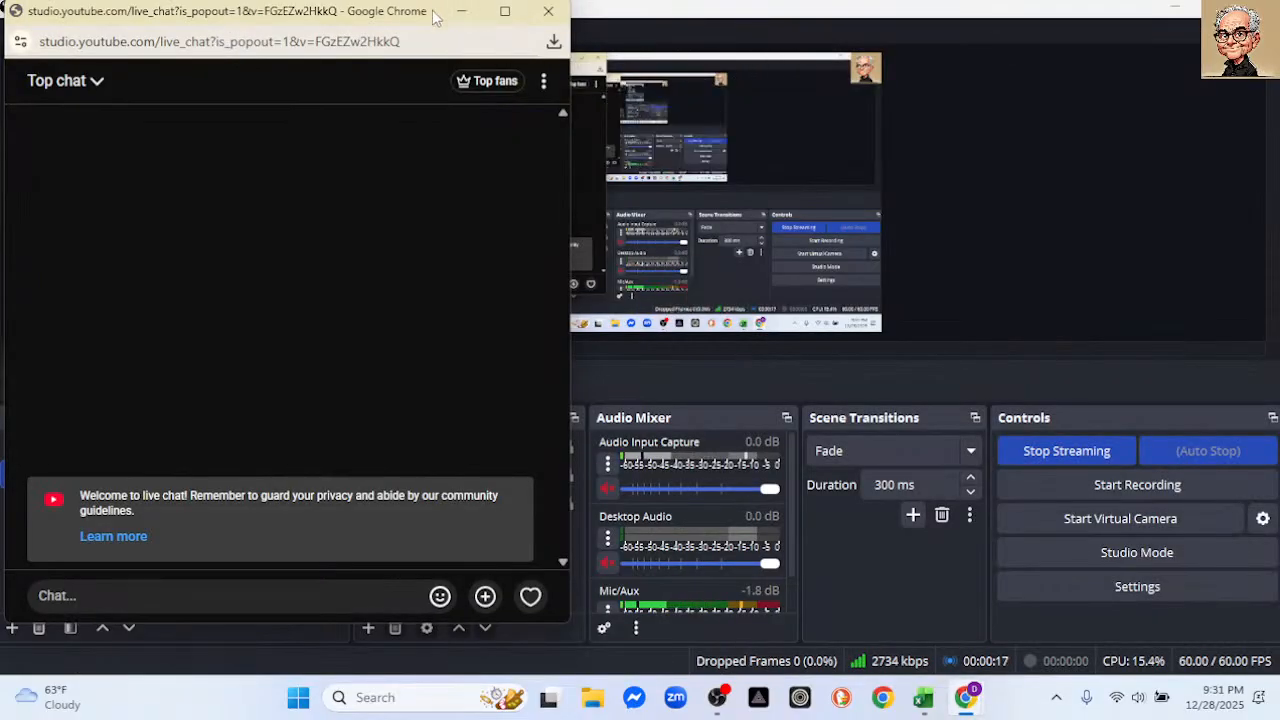
left_click(1173, 12)
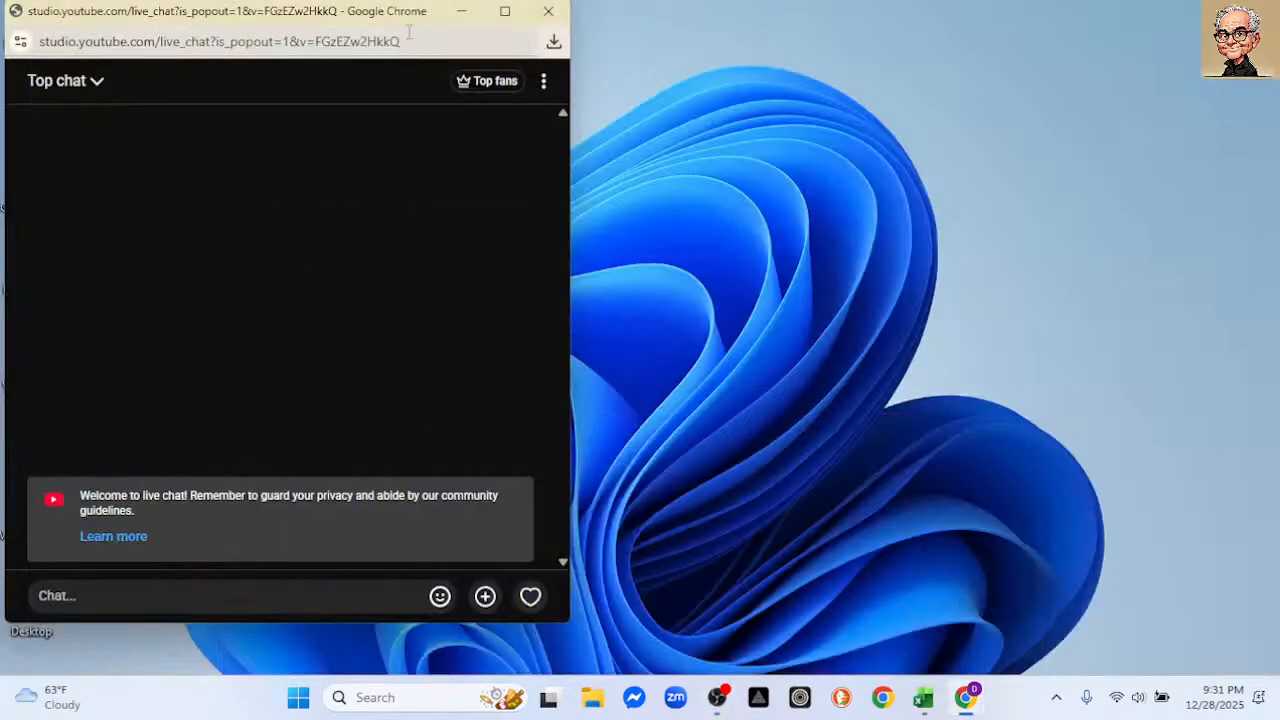
left_click_drag(392, 24, 1080, 32)
left_click_drag(695, 340, 1013, 372)
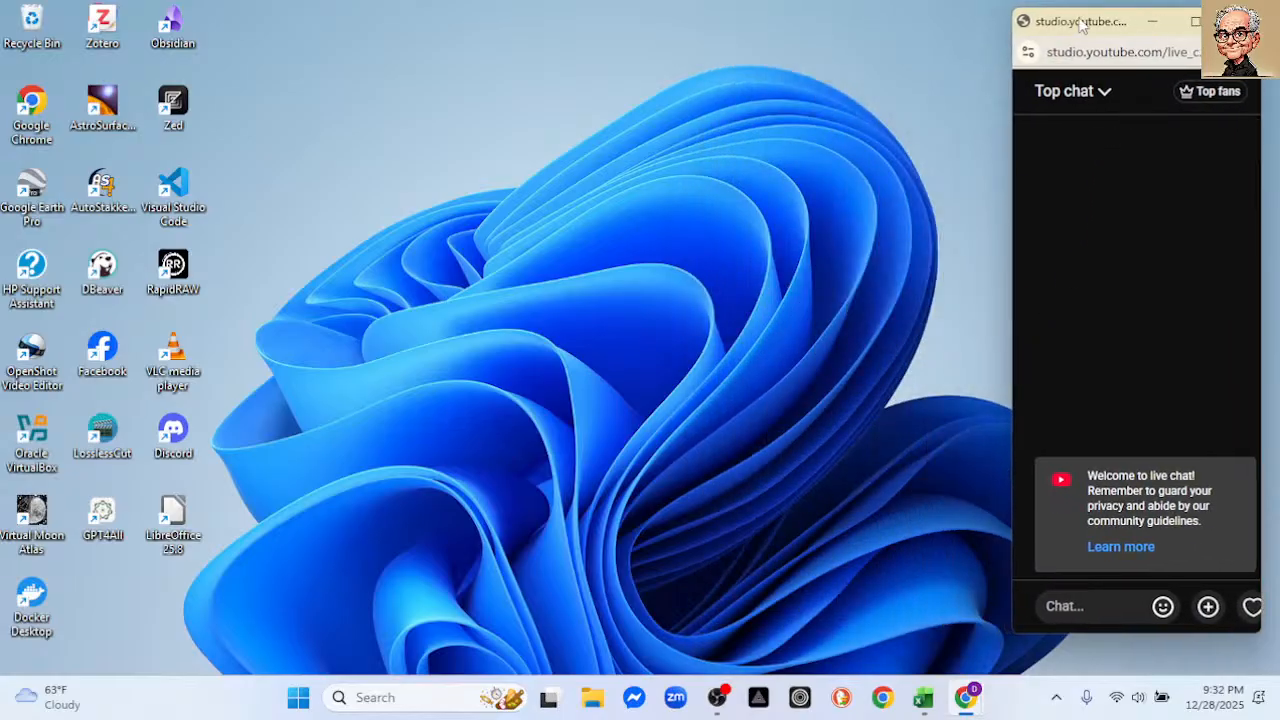
left_click_drag(1088, 27, 1104, 26)
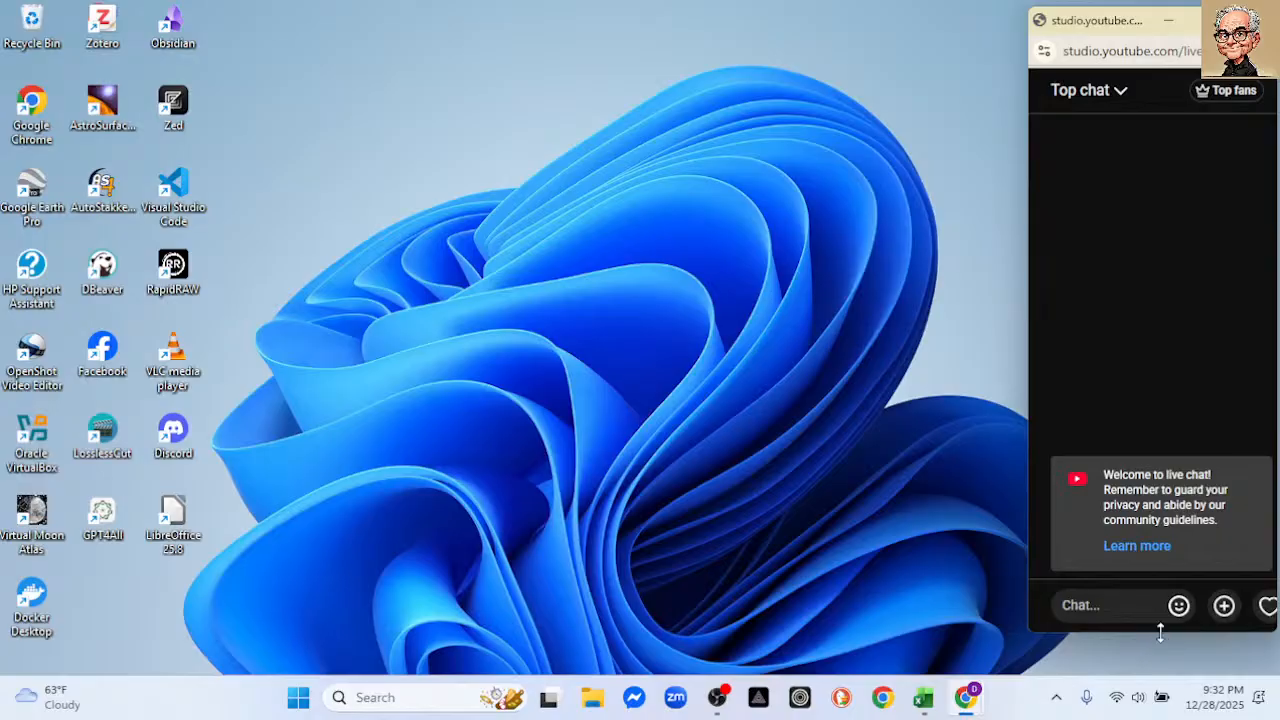
left_click_drag(1160, 633, 1161, 663)
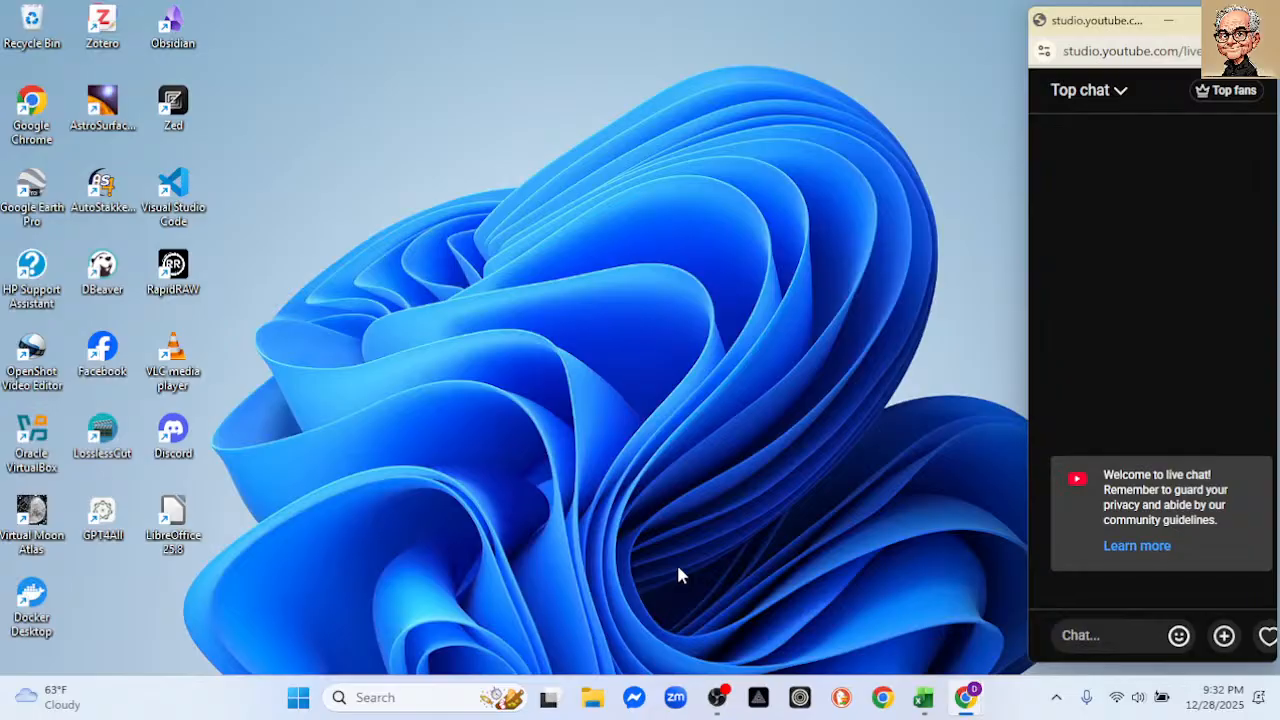
- Switch to Excel with the RSI workbook and resize its window to fill the space beside the live chat
left_click(923, 697)
left_click(1200, 19)
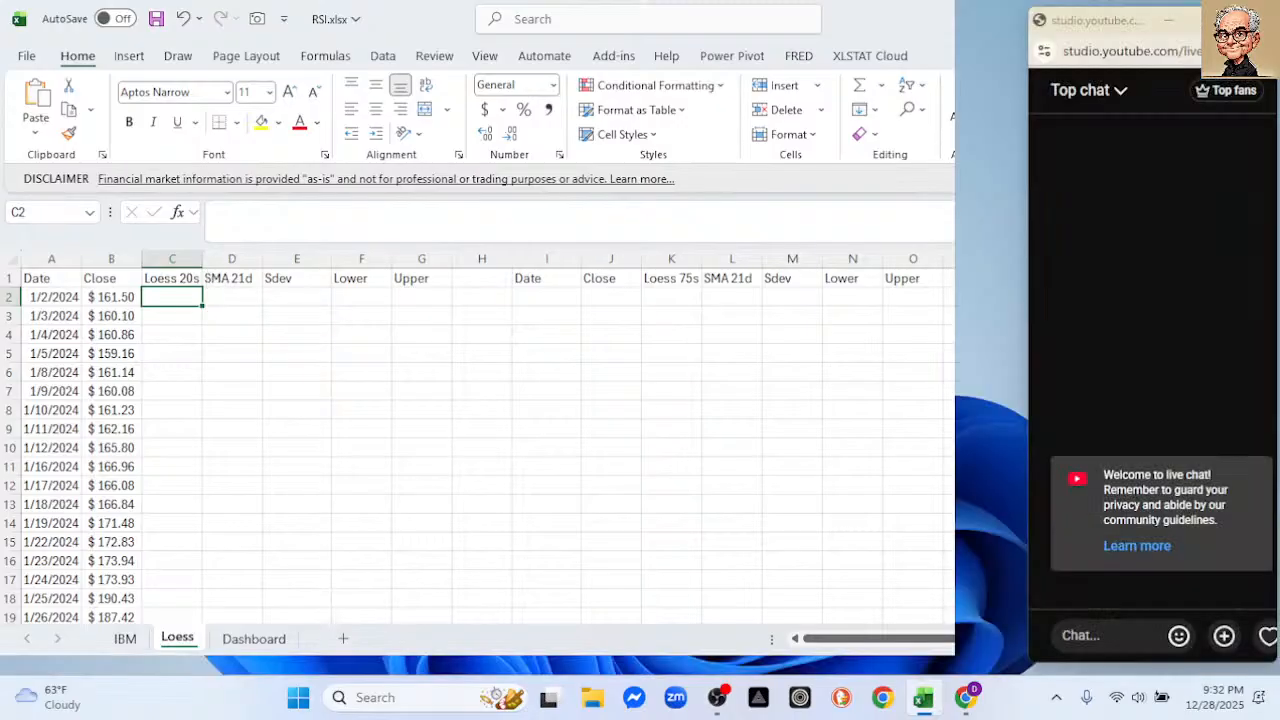
left_click_drag(700, 28, 655, 22)
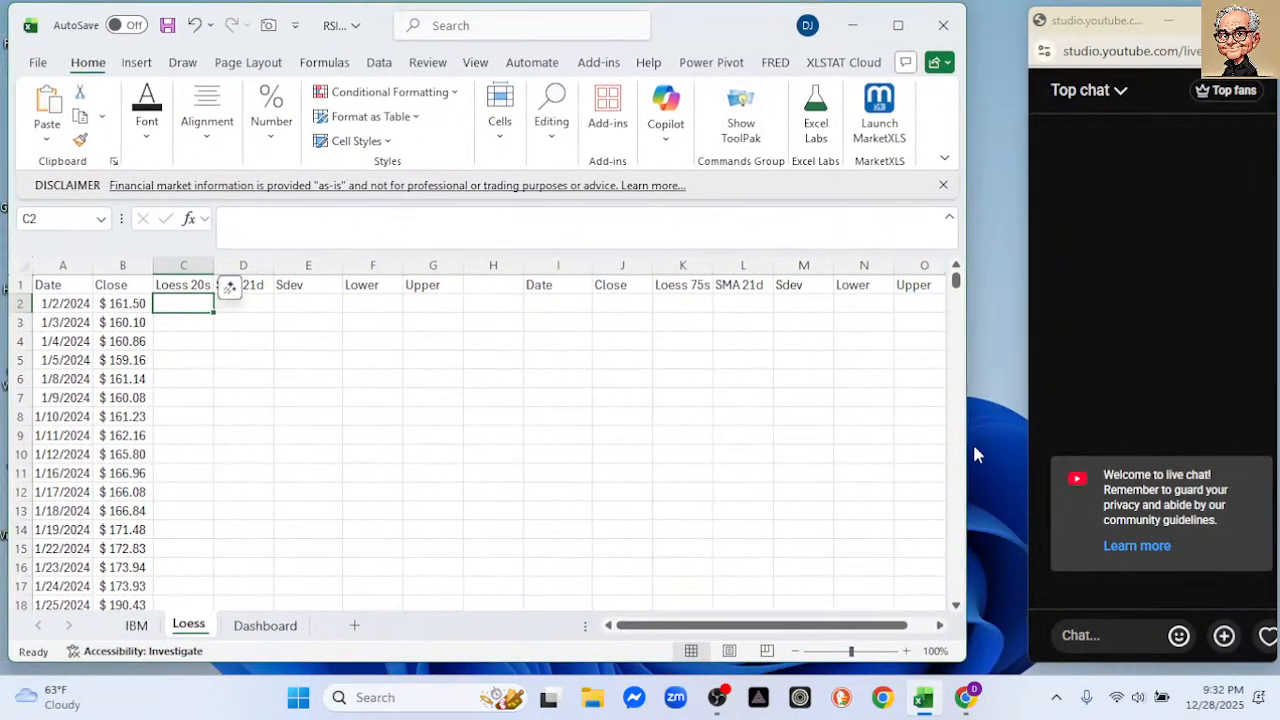
left_click_drag(966, 446, 1020, 448)
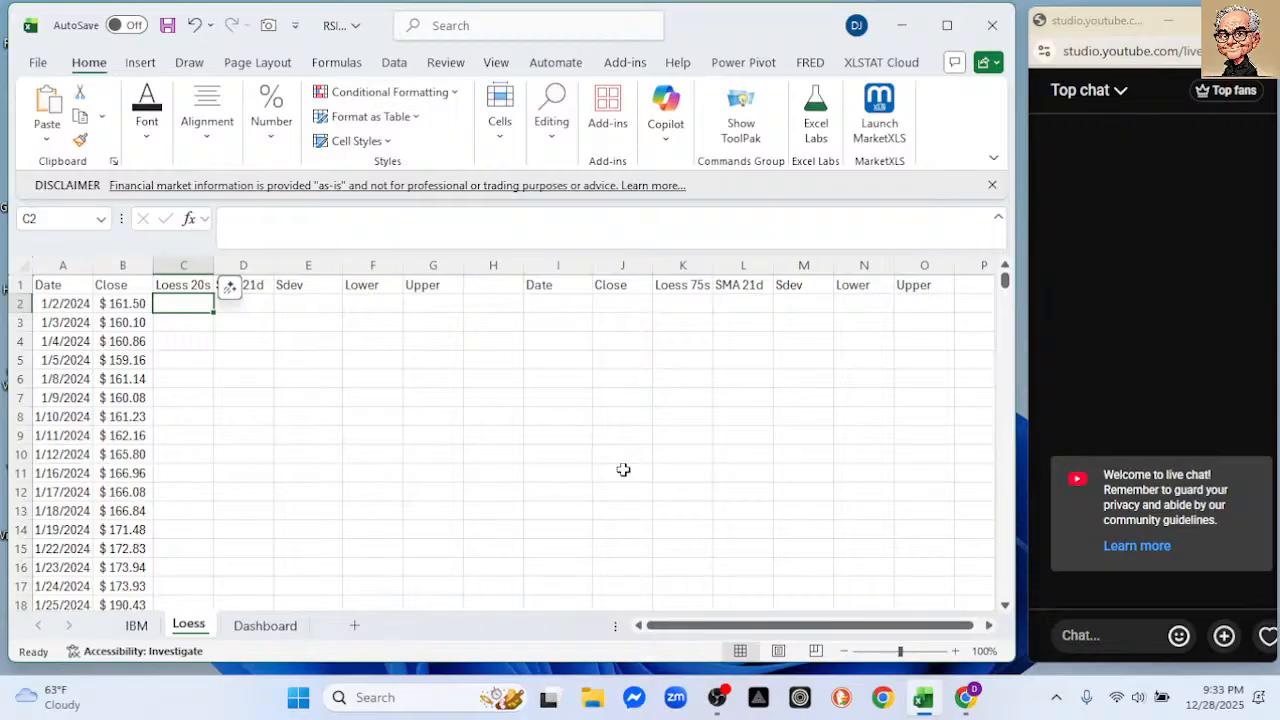
- Switch to Chrome, show the Real Statistics Using Excel home page, and restore the browser window to nearly the full screen width
left_click(965, 697)
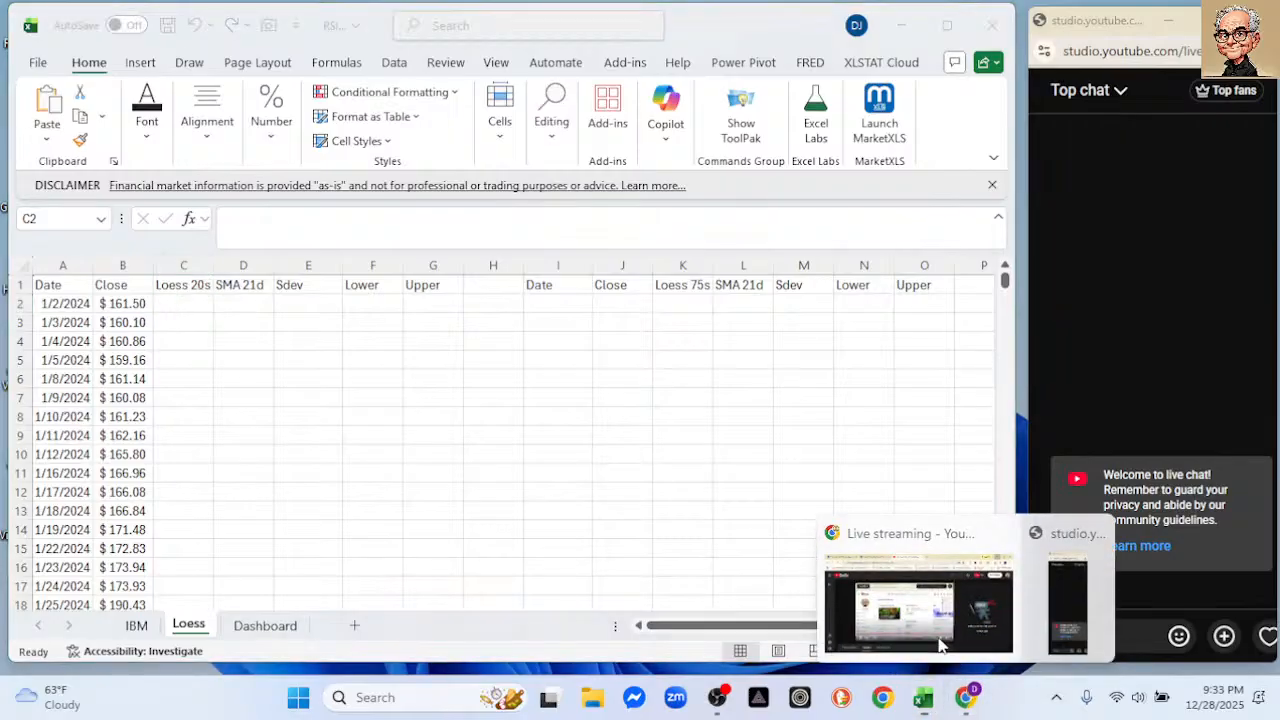
left_click(940, 645)
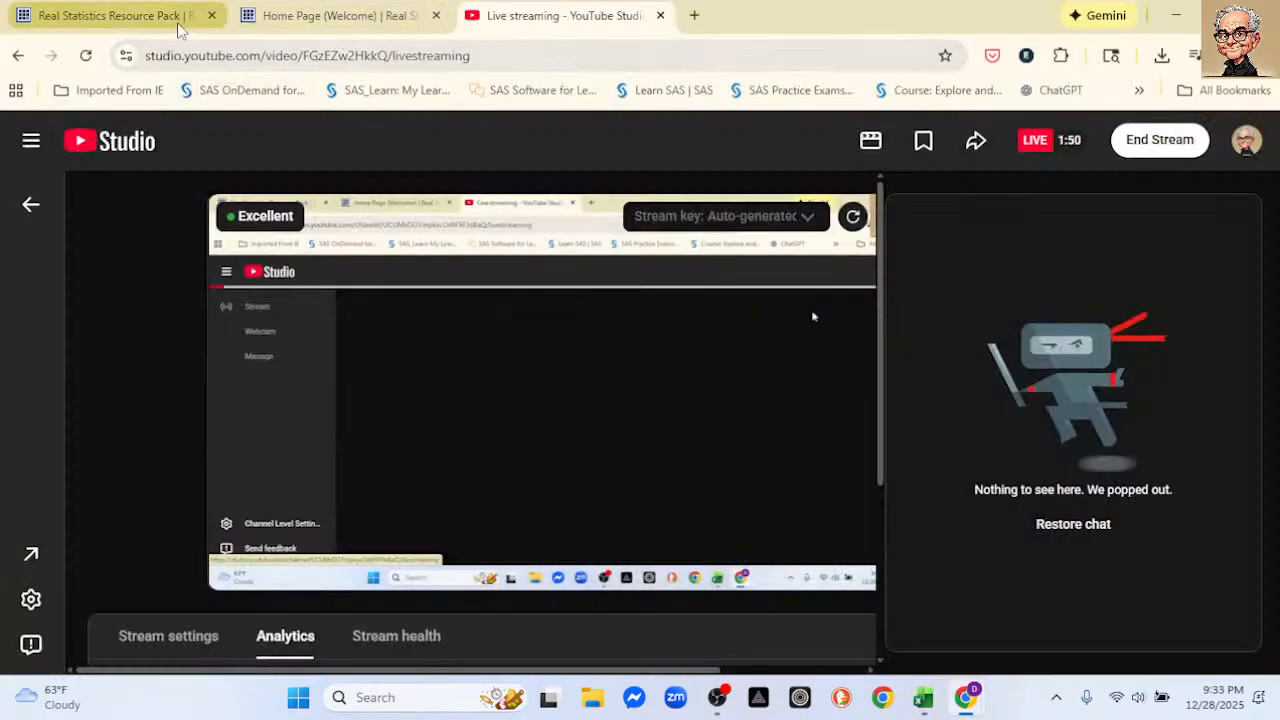
left_click(178, 26)
left_click(330, 15)
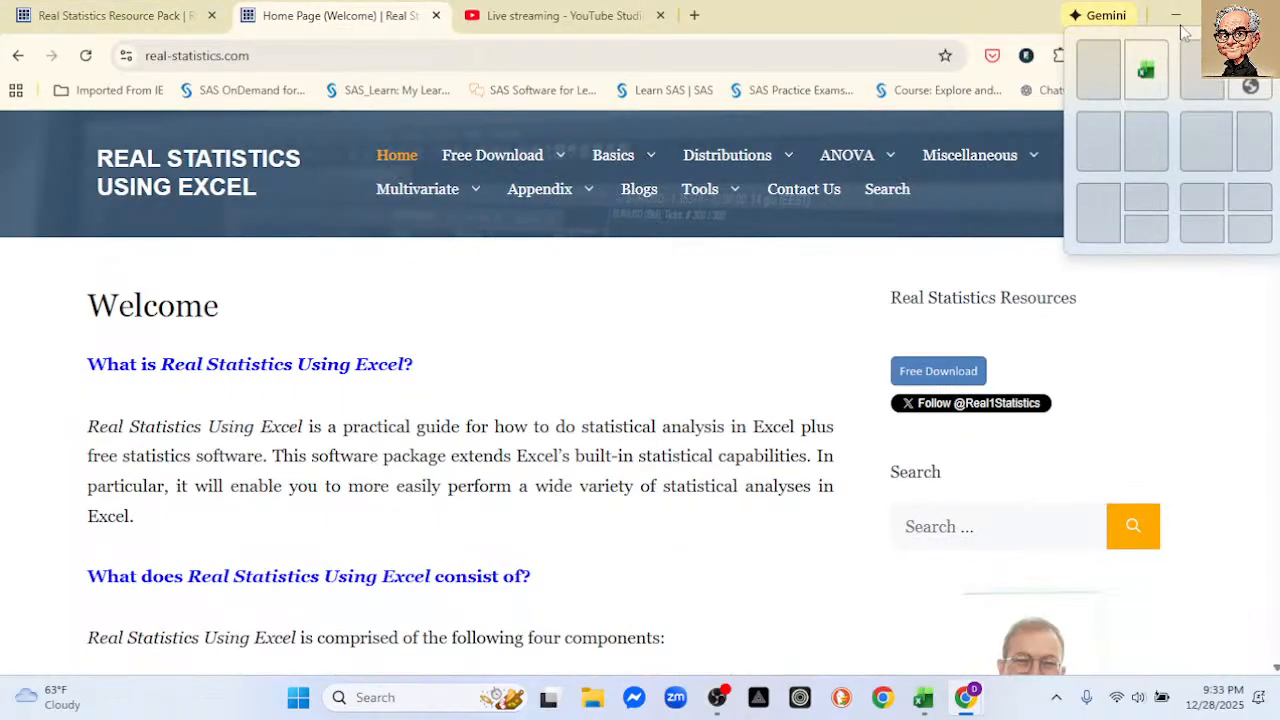
left_click(1221, 16)
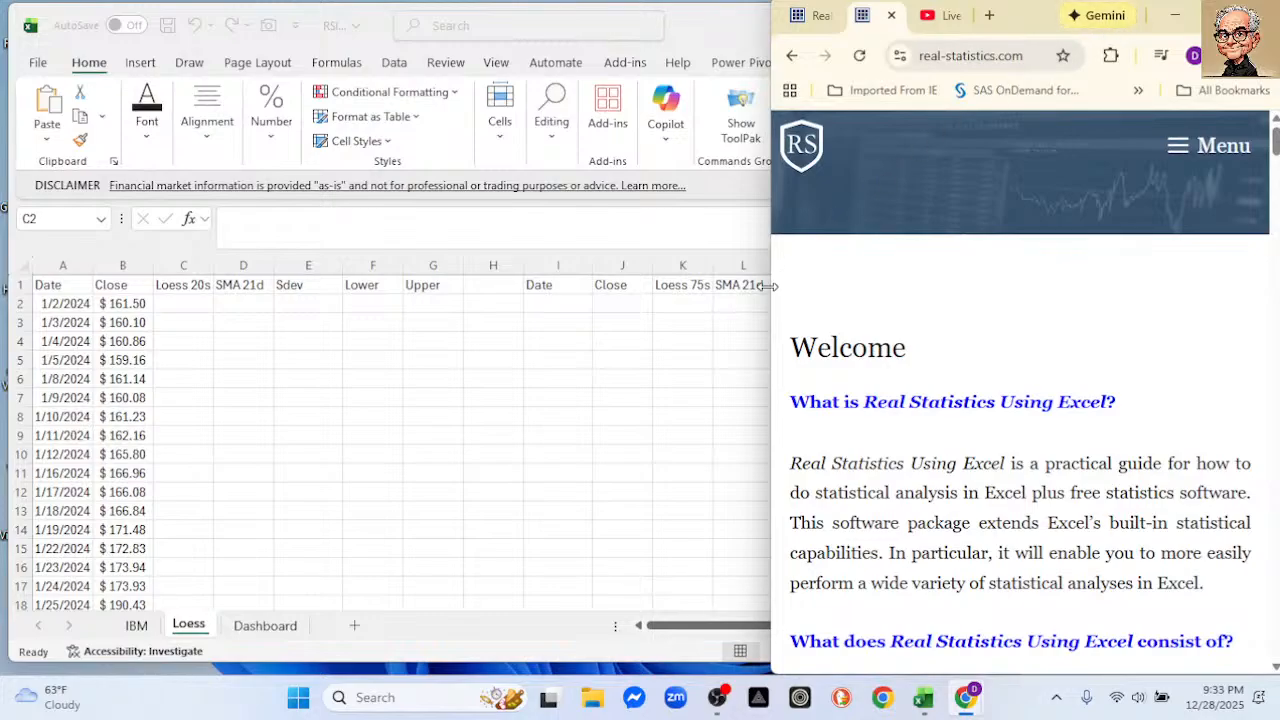
left_click_drag(777, 289, 48, 310)
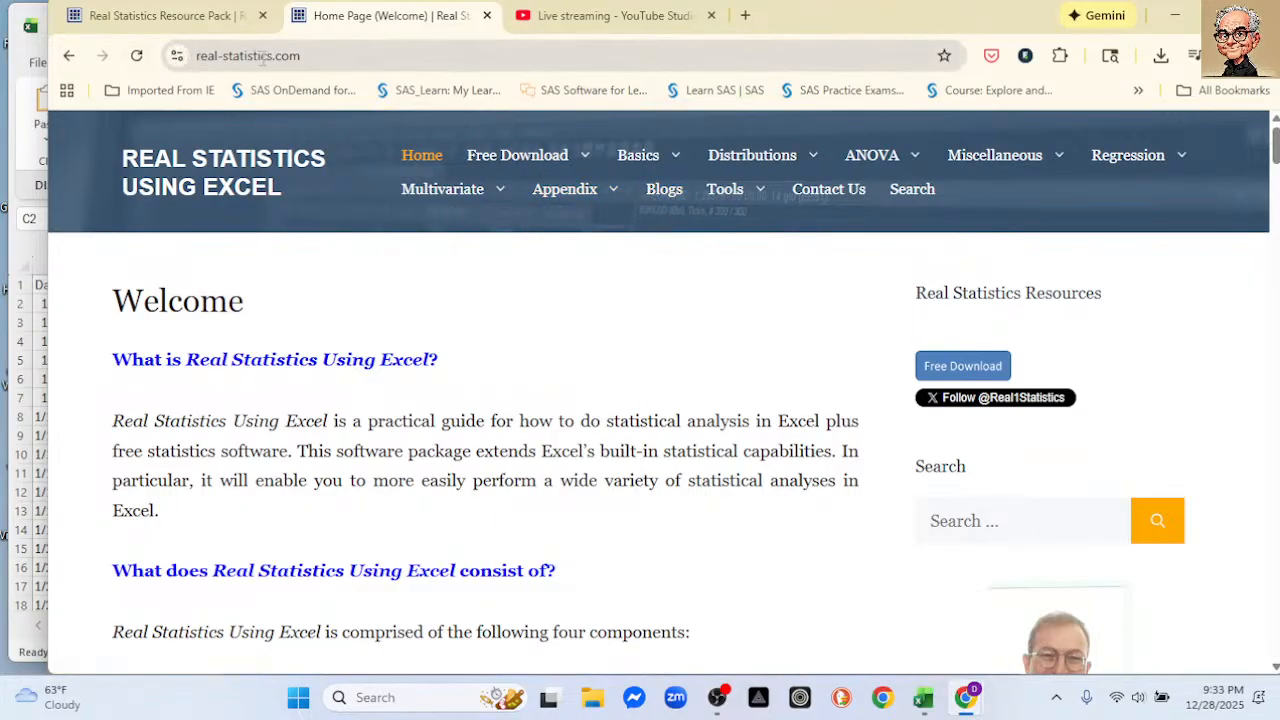
- Read the Real Statistics Resource Pack page about supported Excel versions and the two Windows downloads, then minimize the browser
left_click(214, 14)
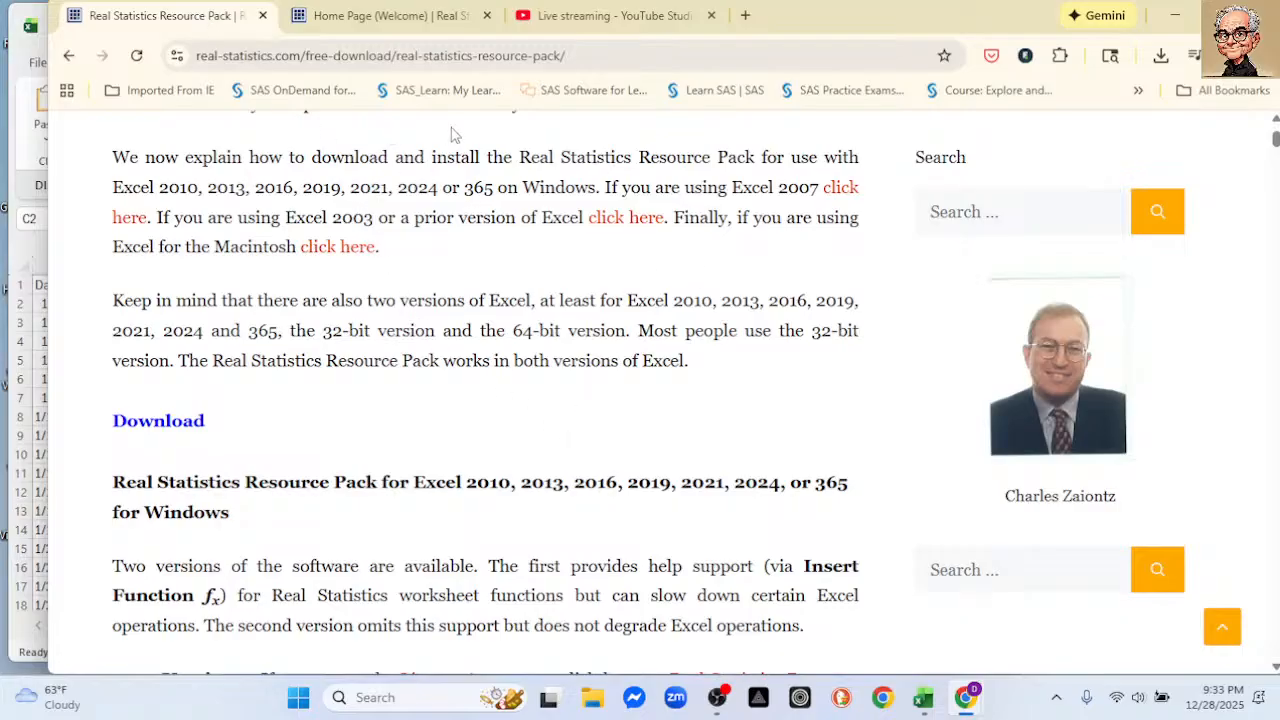
scroll(452, 140, "up", 3)
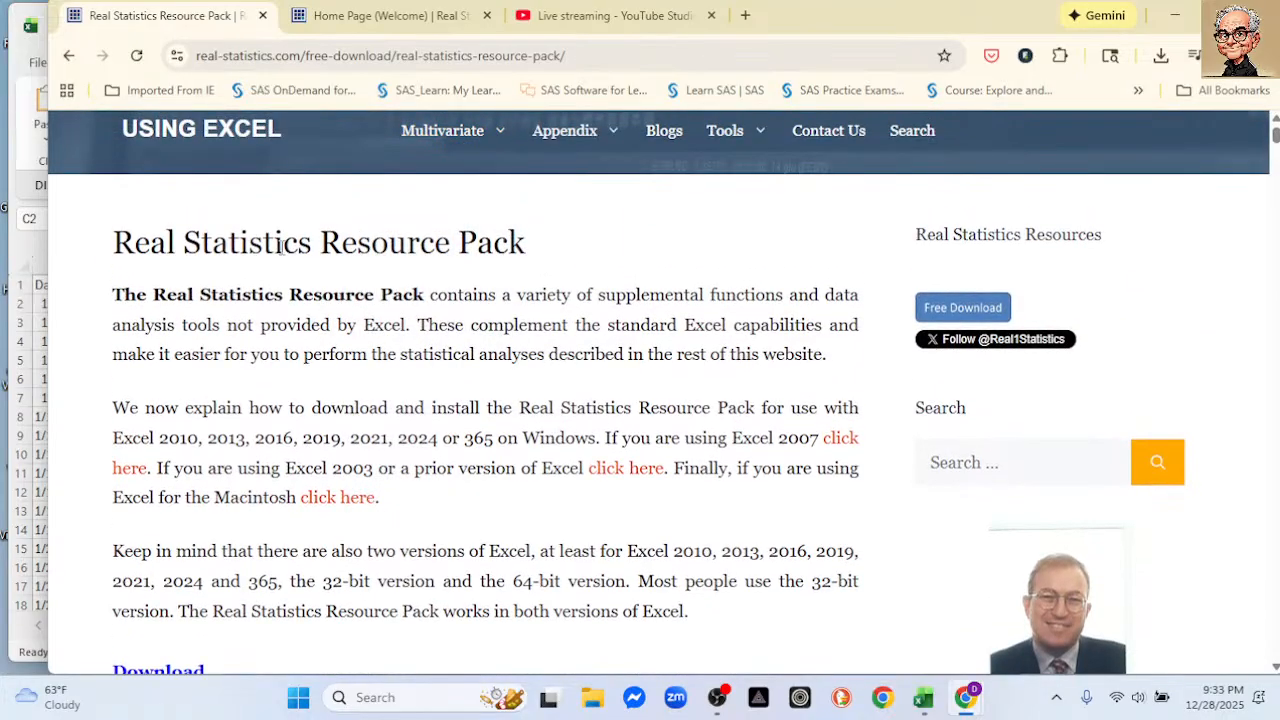
scroll(444, 300, "down", 3)
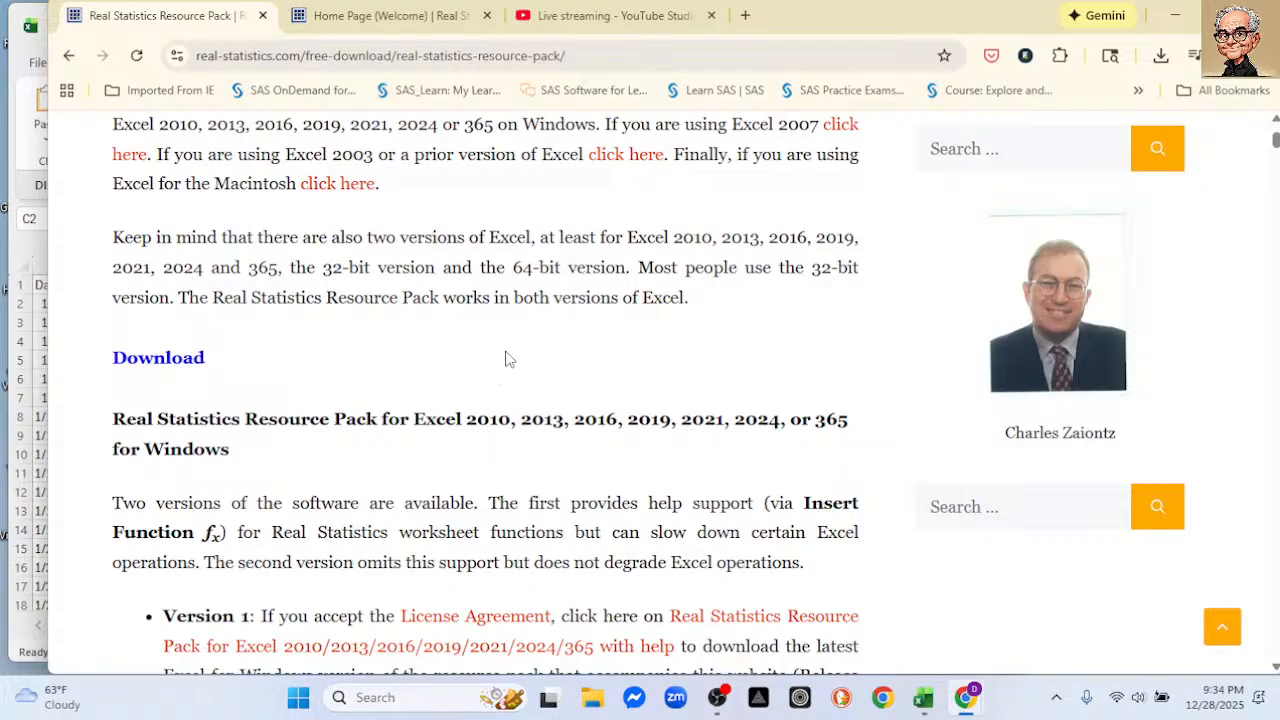
scroll(500, 350, "up", 1)
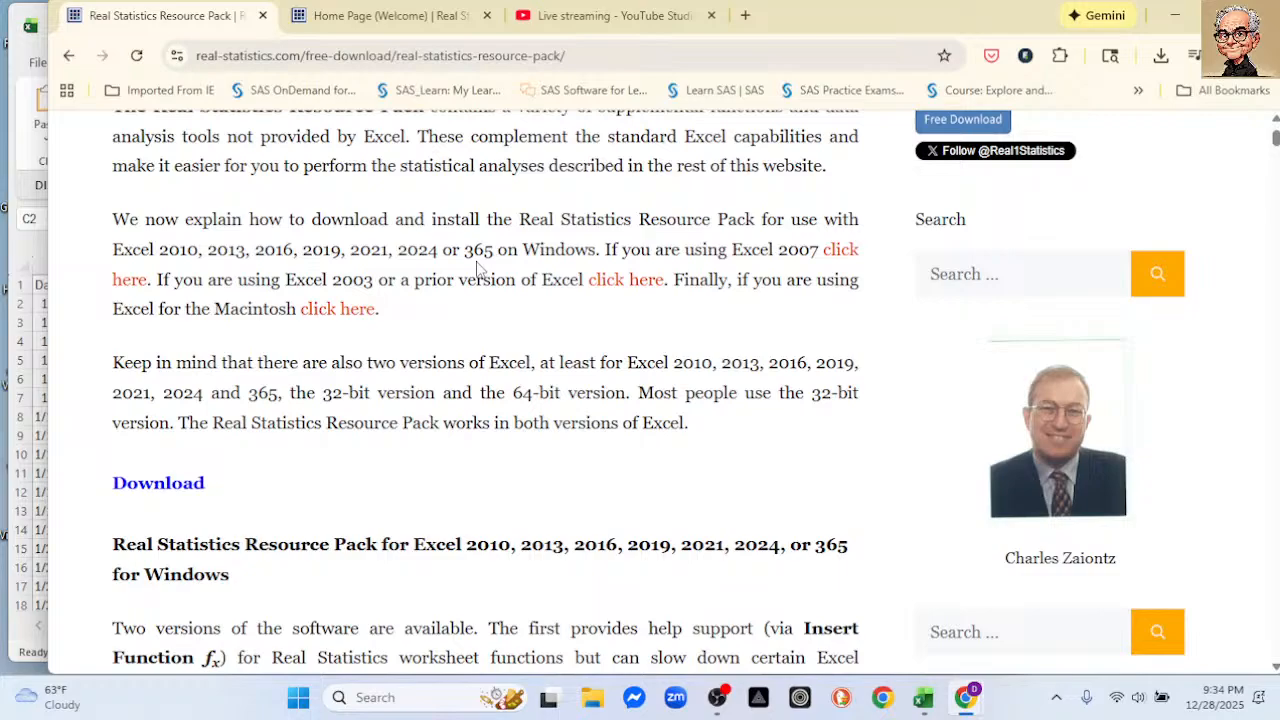
scroll(478, 268, "down", 2)
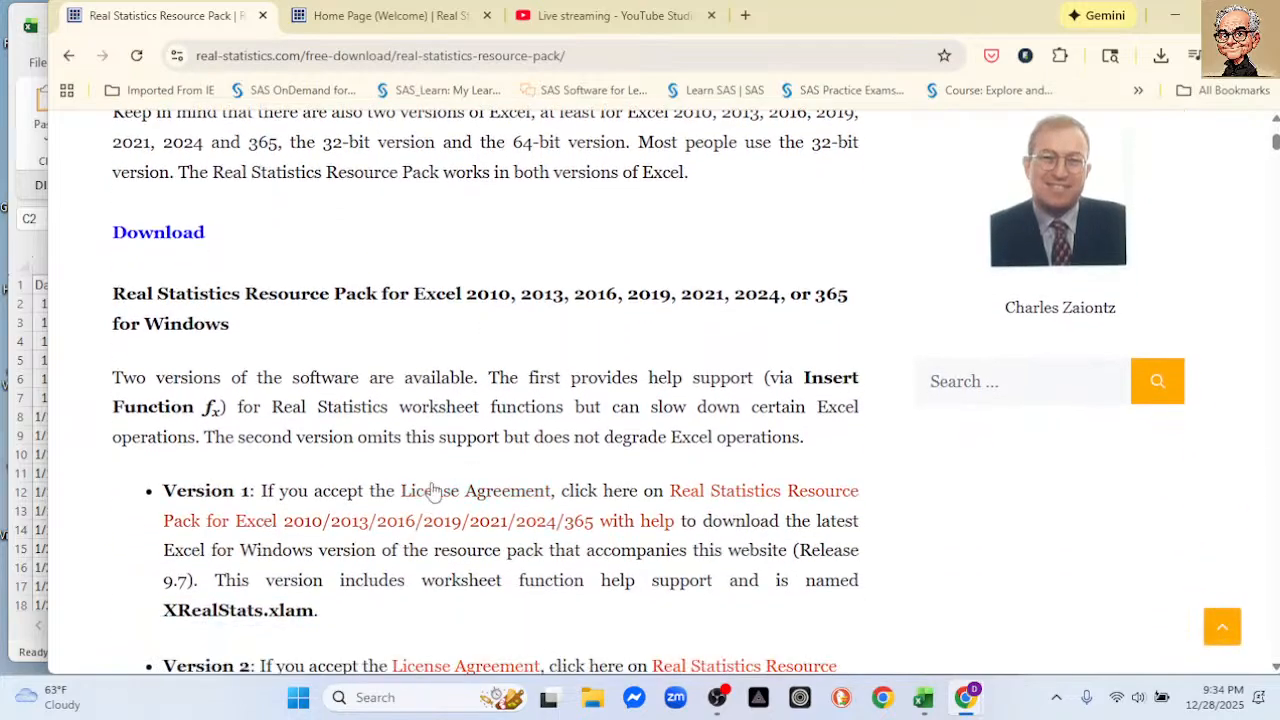
scroll(470, 505, "down", 1)
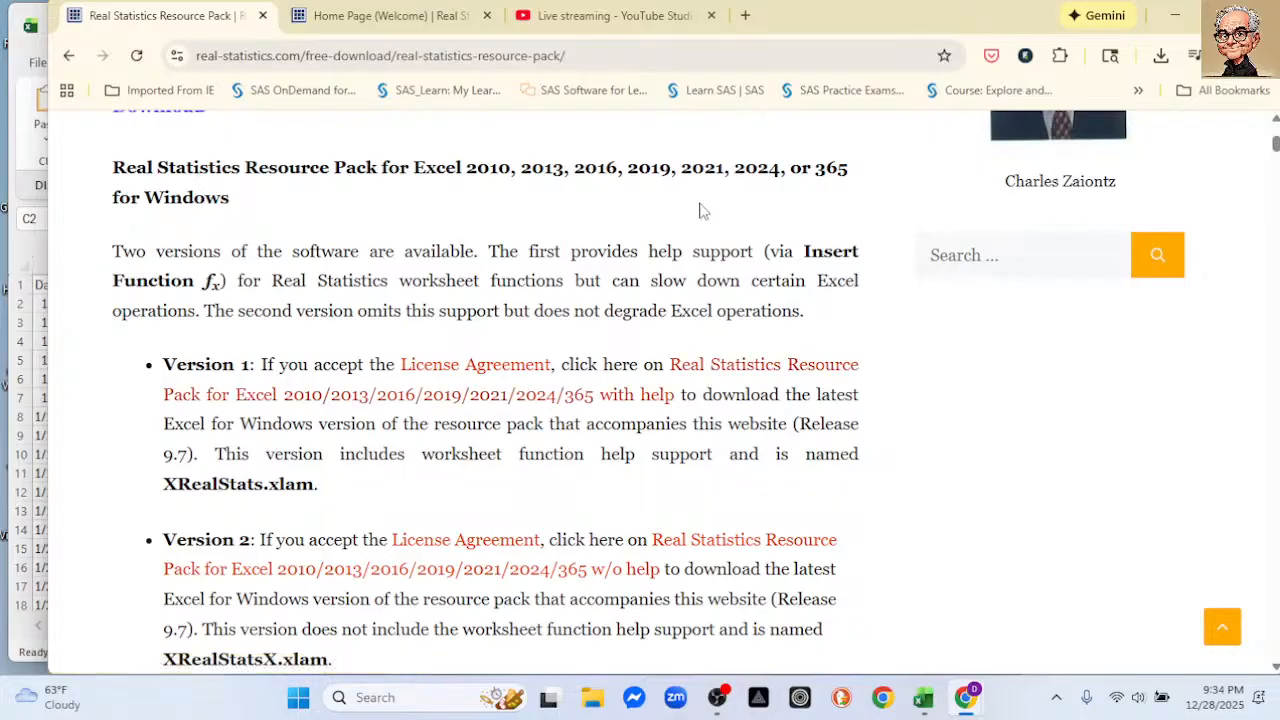
left_click(1175, 15)
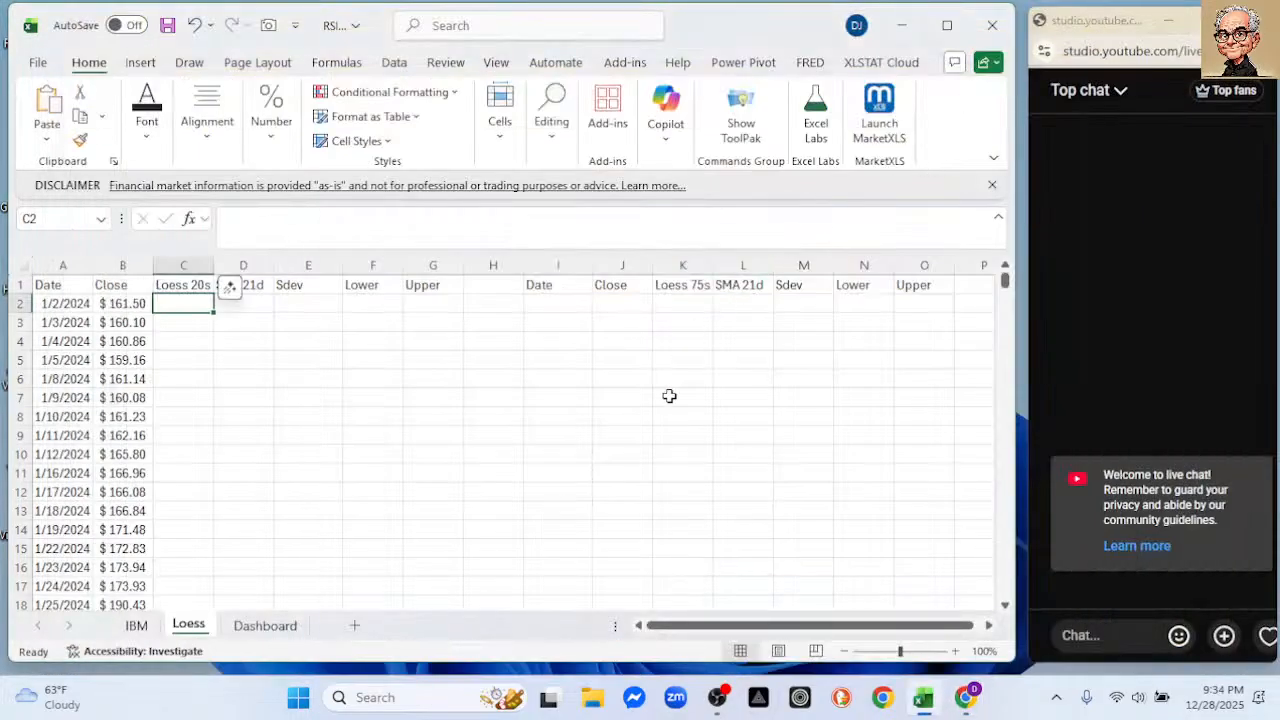
left_click(349, 376)
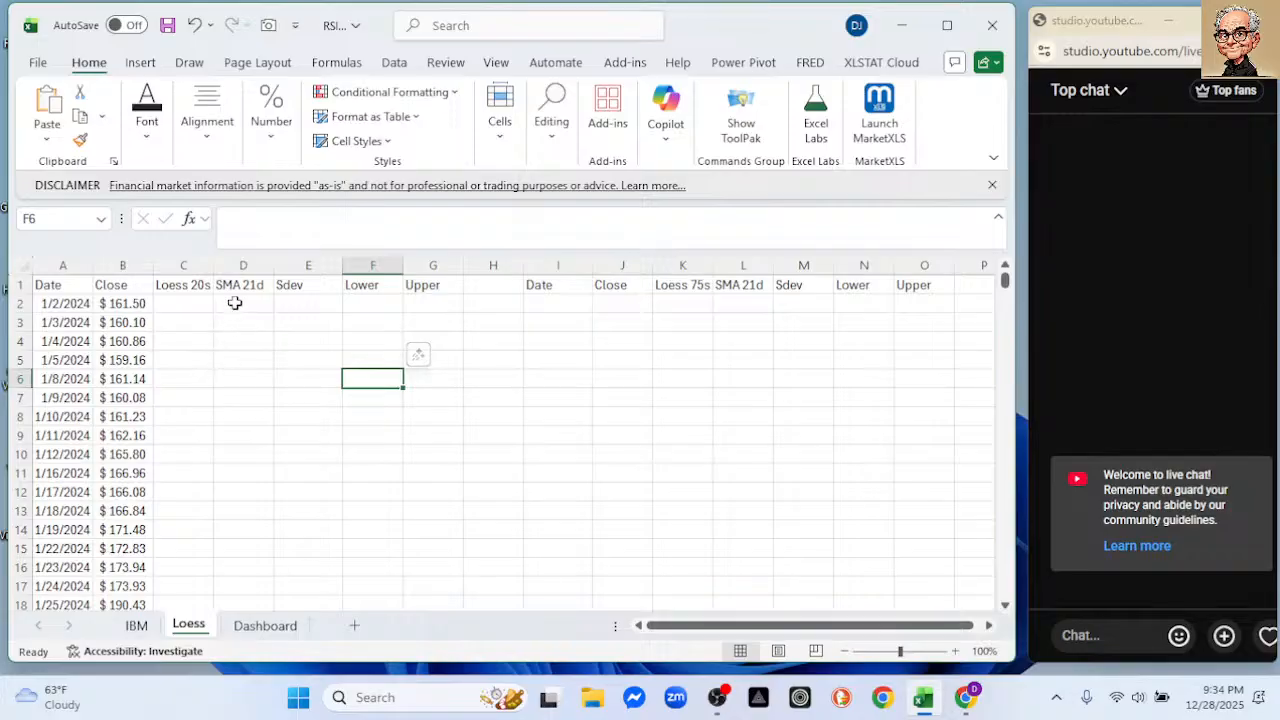
left_click(197, 287)
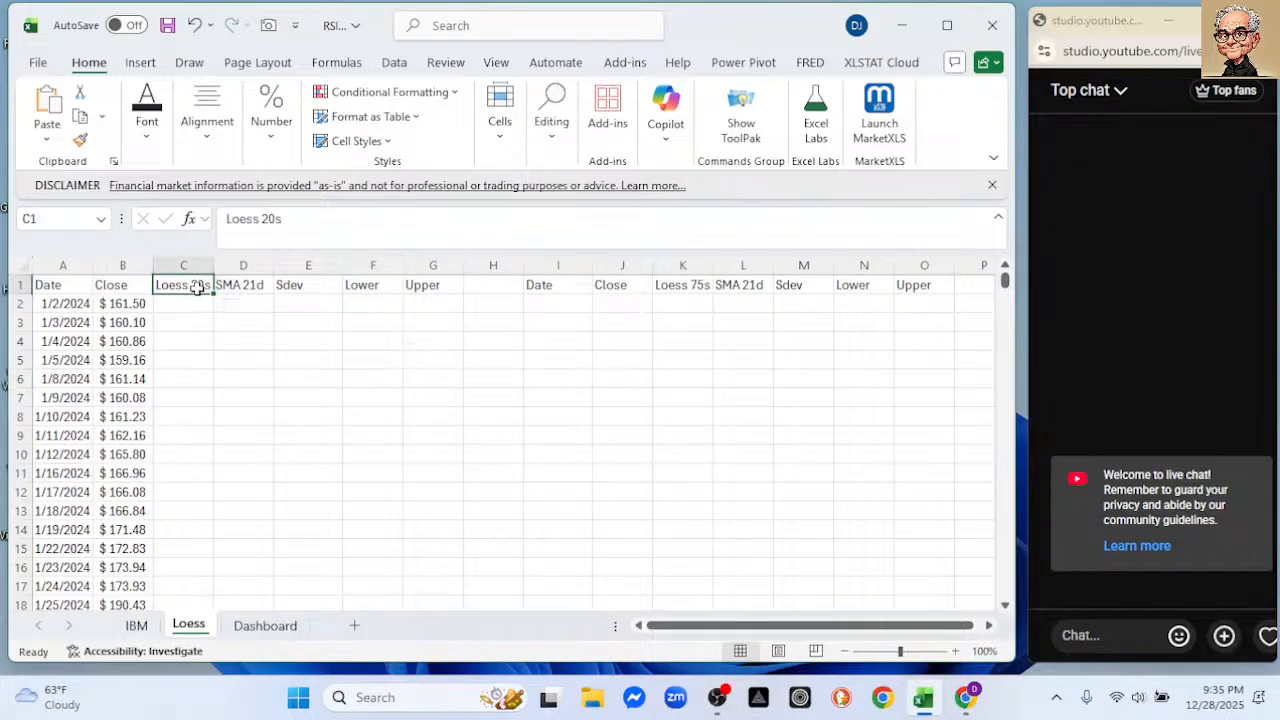
left_click(280, 307)
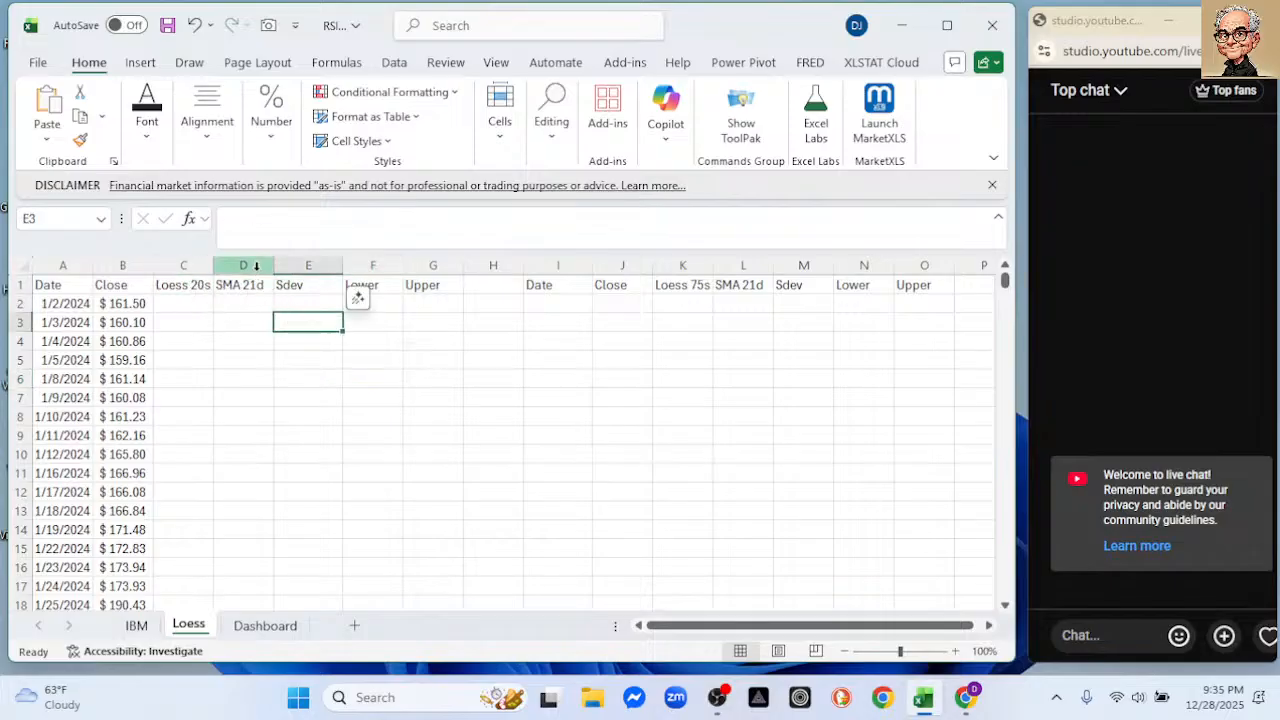
left_click(262, 264)
left_click_drag(262, 264, 310, 265)
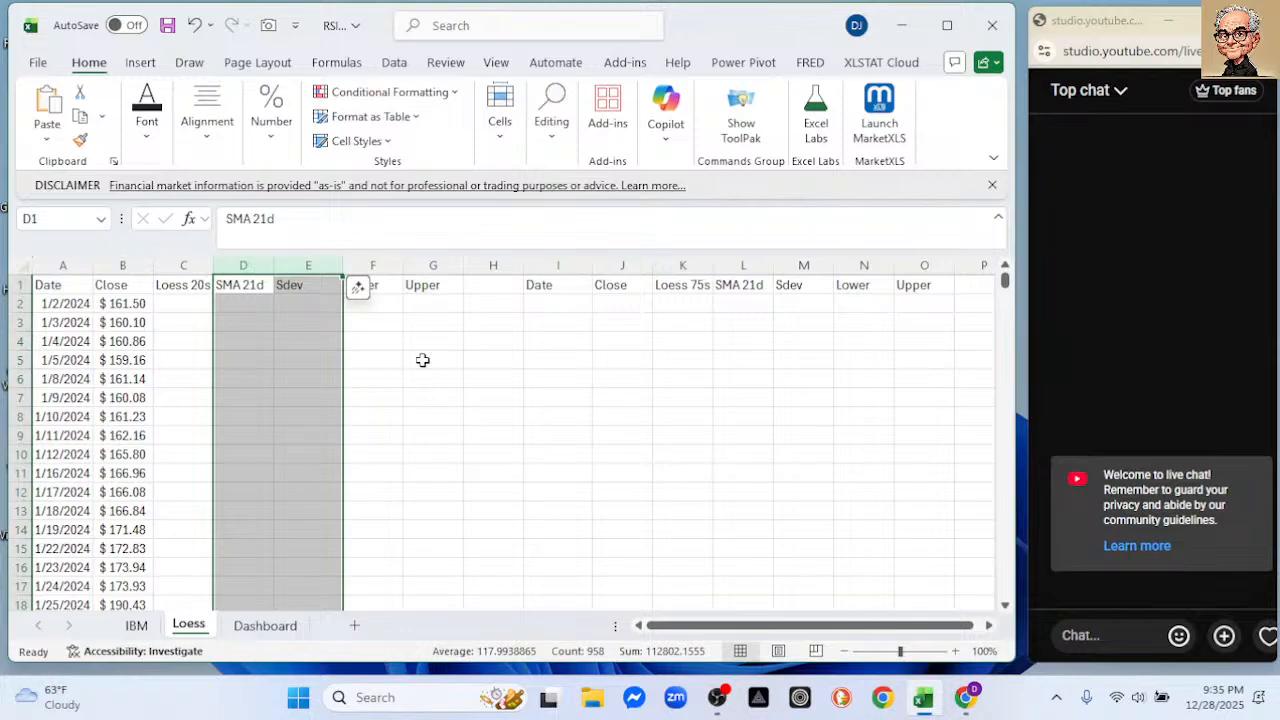
left_click(397, 360)
- Begin a LOESS formula in C2 of the Loess sheet with the date range A2:A498 as the first argument
left_click(187, 301)
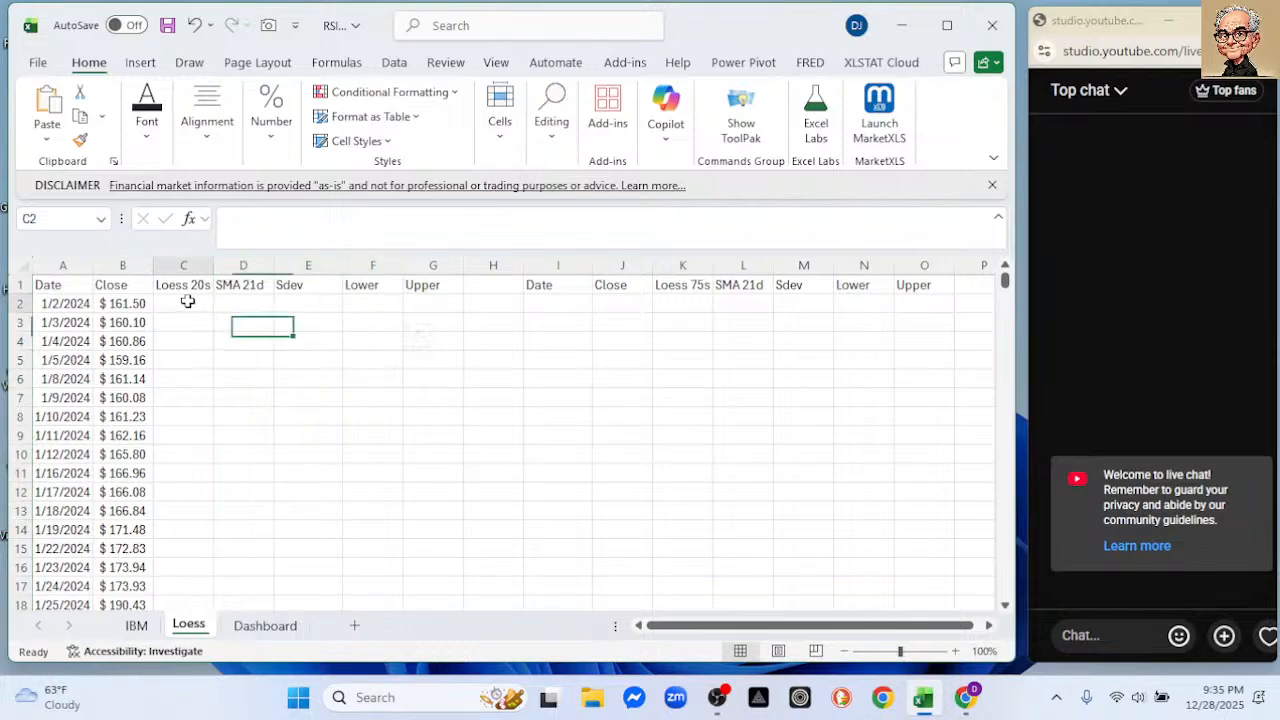
type("=")
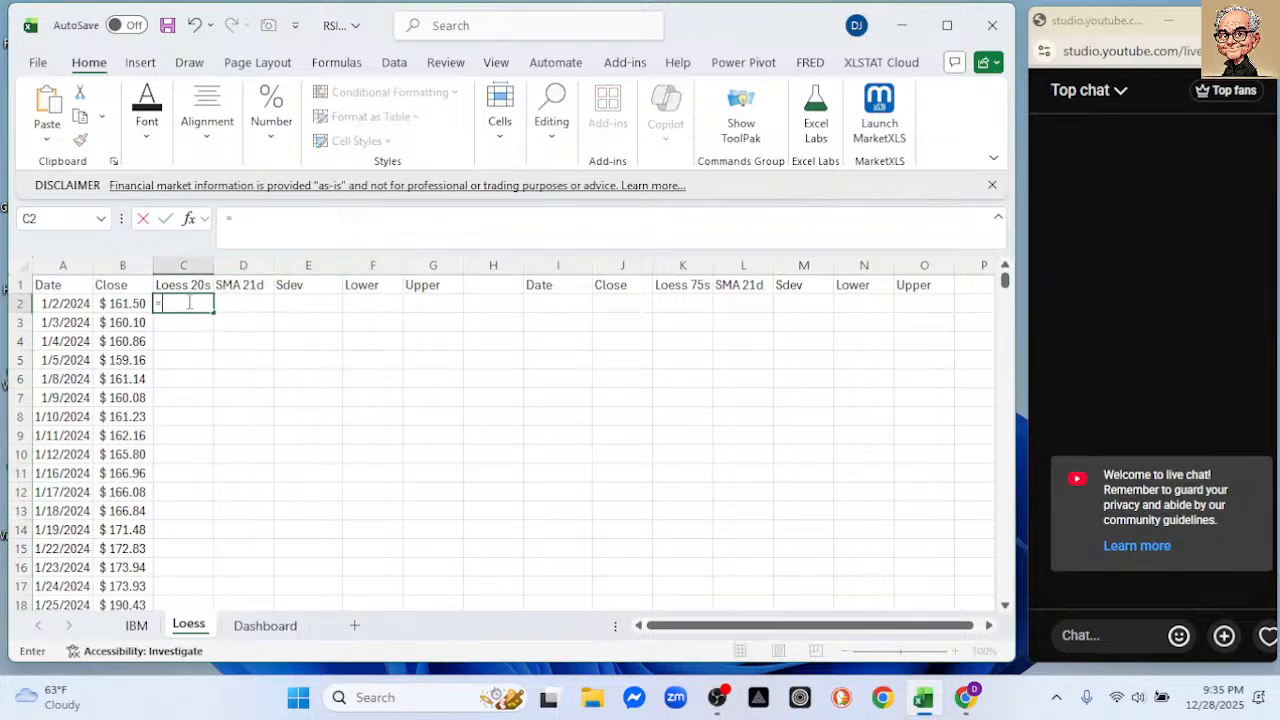
type("loes")
key("Tab")
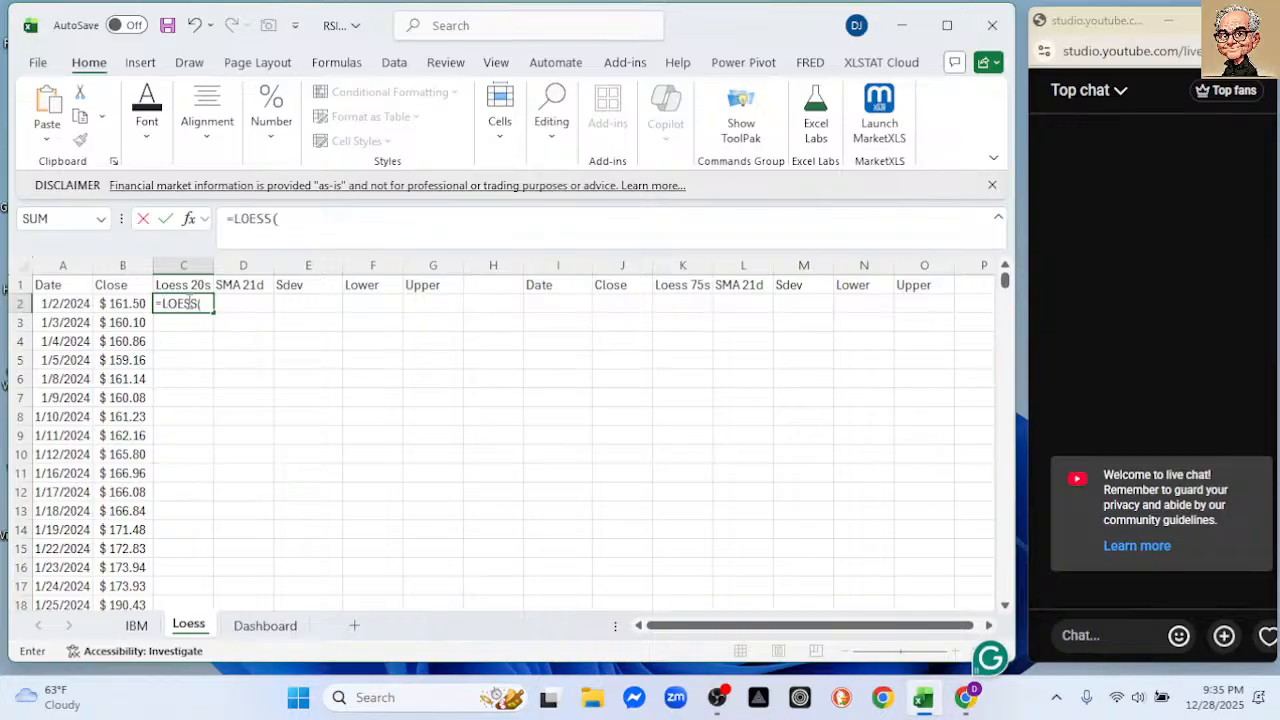
left_click(58, 303)
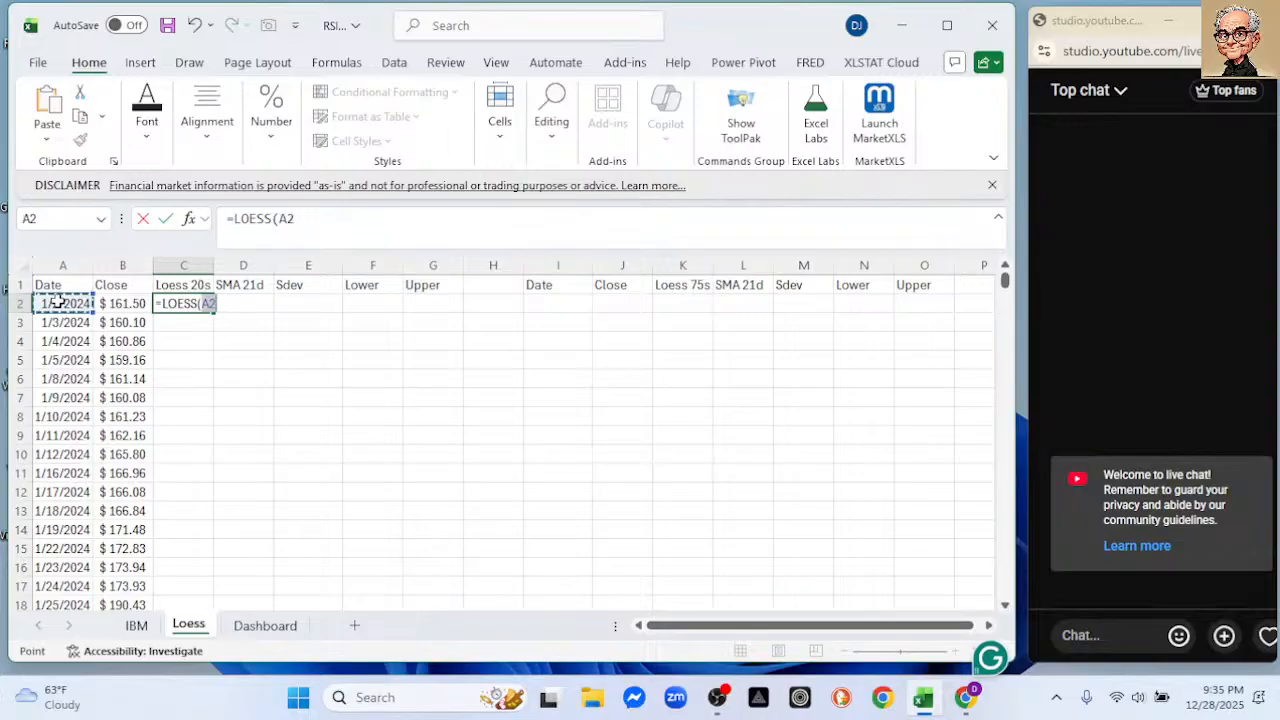
key("ctrl+shift+Down")
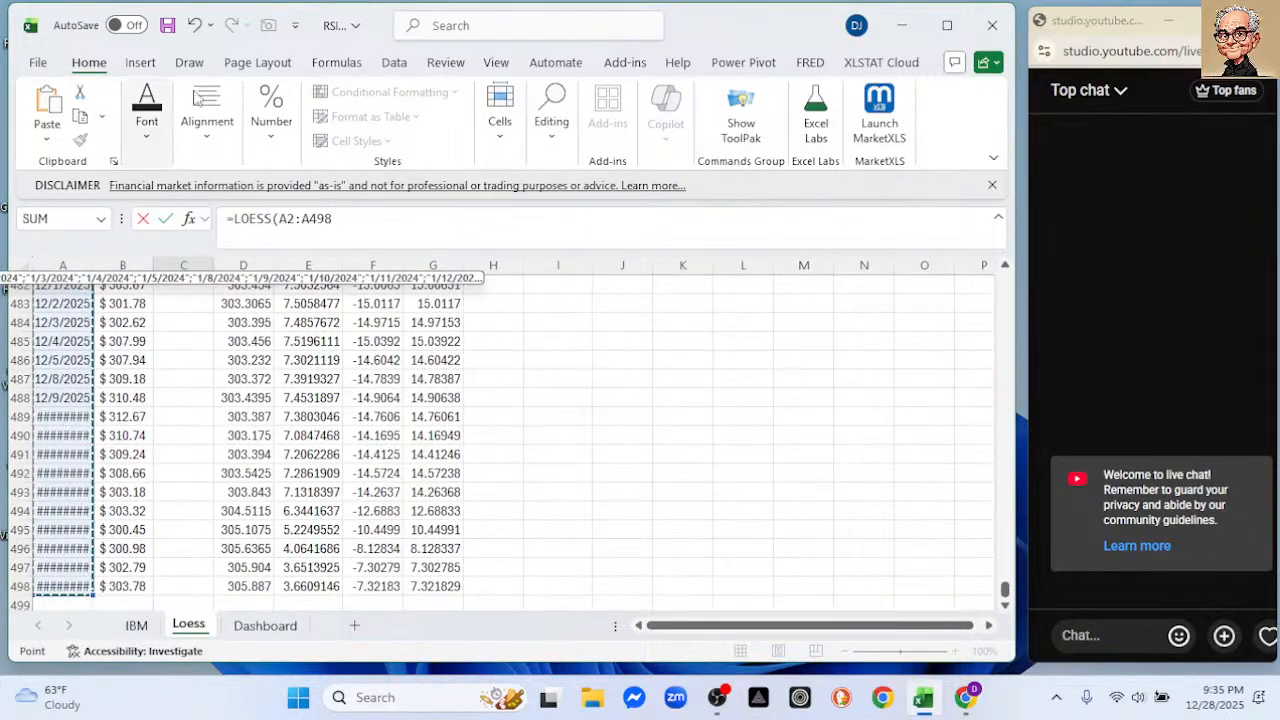
left_click(343, 215)
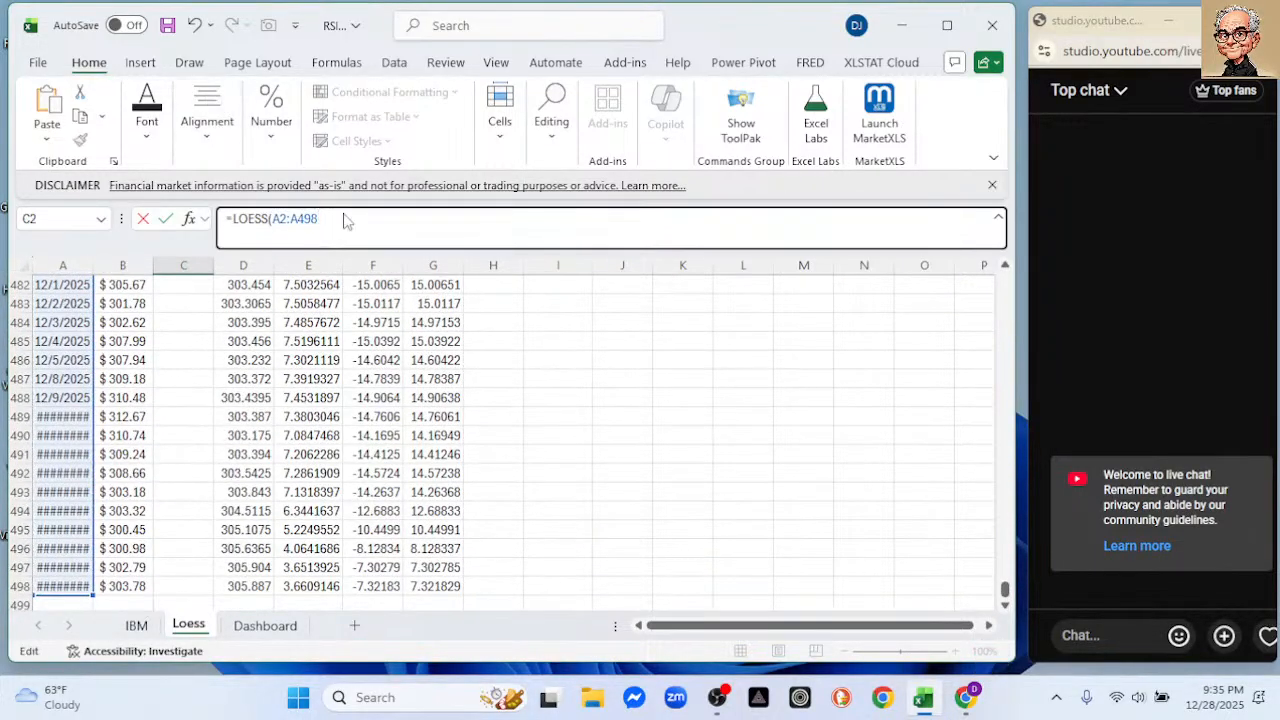
type(",")
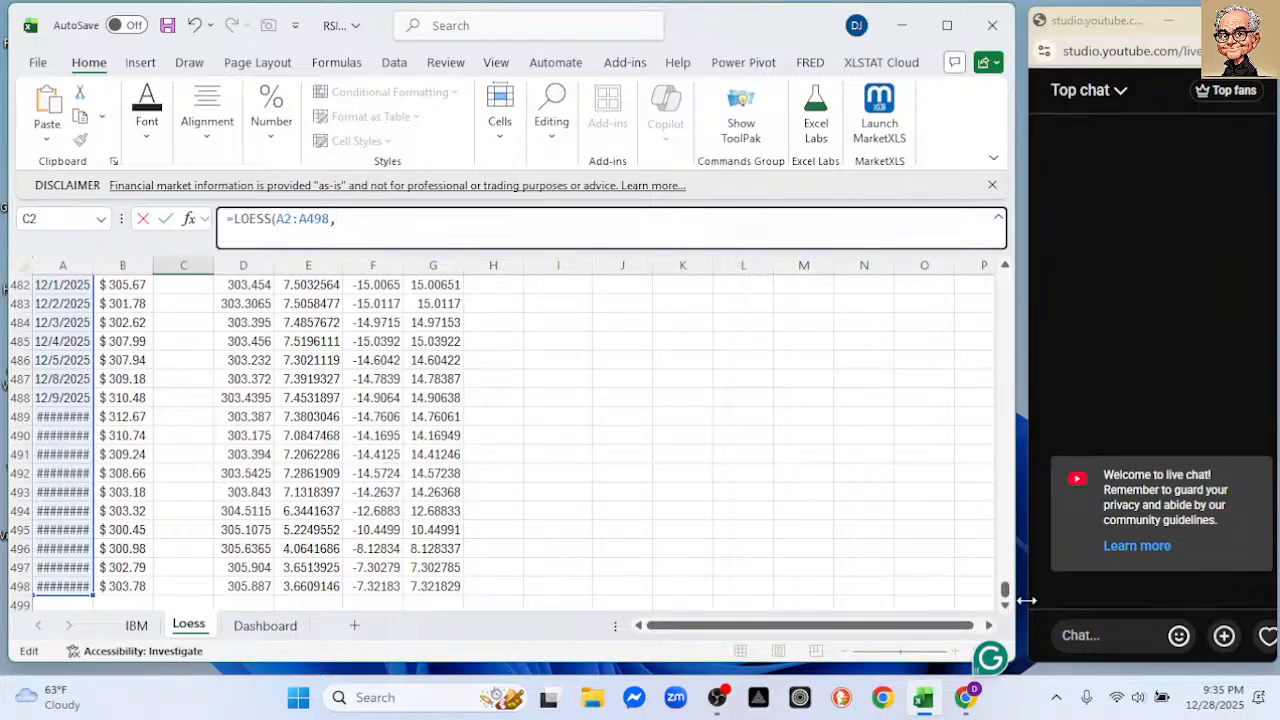
- Add the closing prices B2:B498 as the second argument of the LOESS formula, followed by a comma
left_click_drag(1005, 598, 1047, 246)
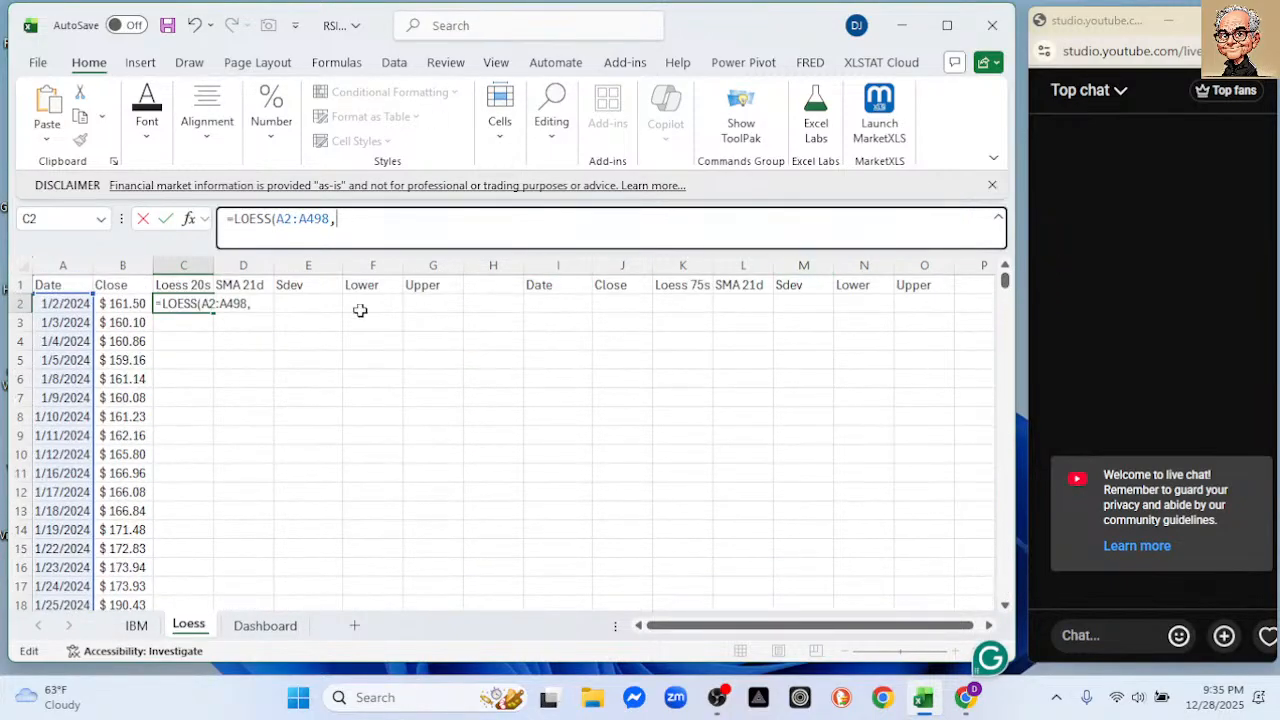
left_click(122, 304)
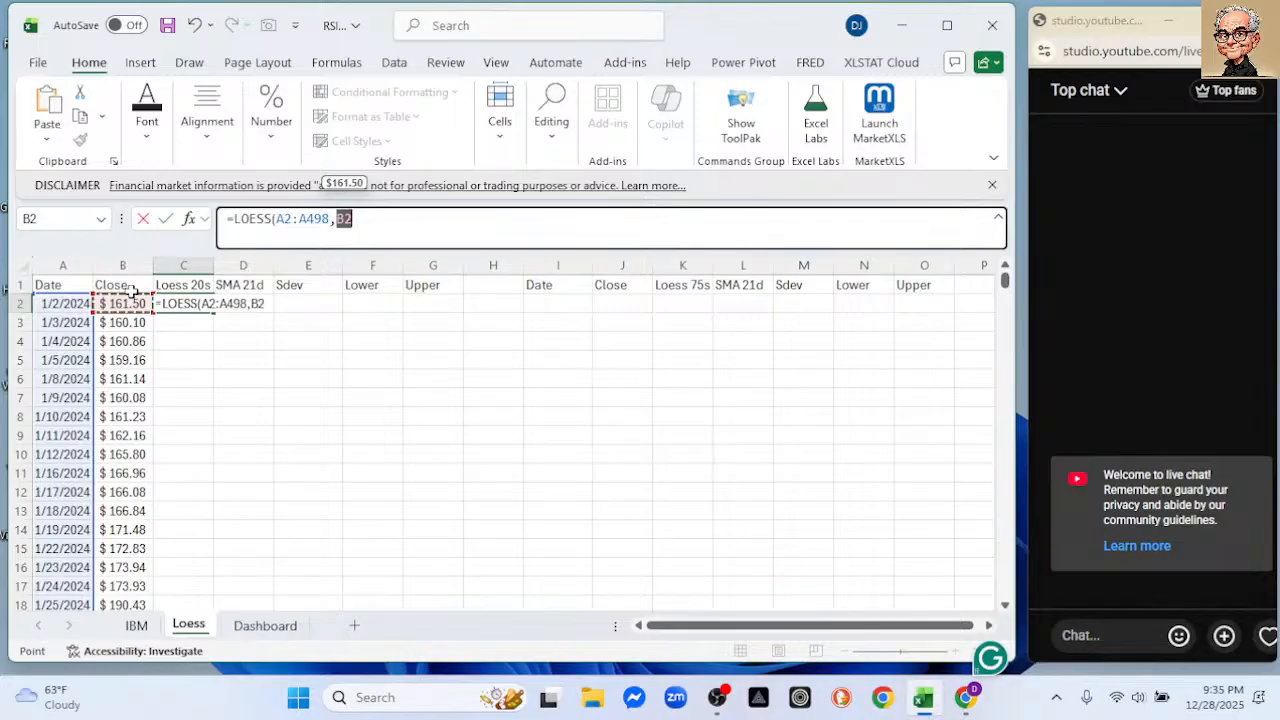
key("ctrl+shift+Down")
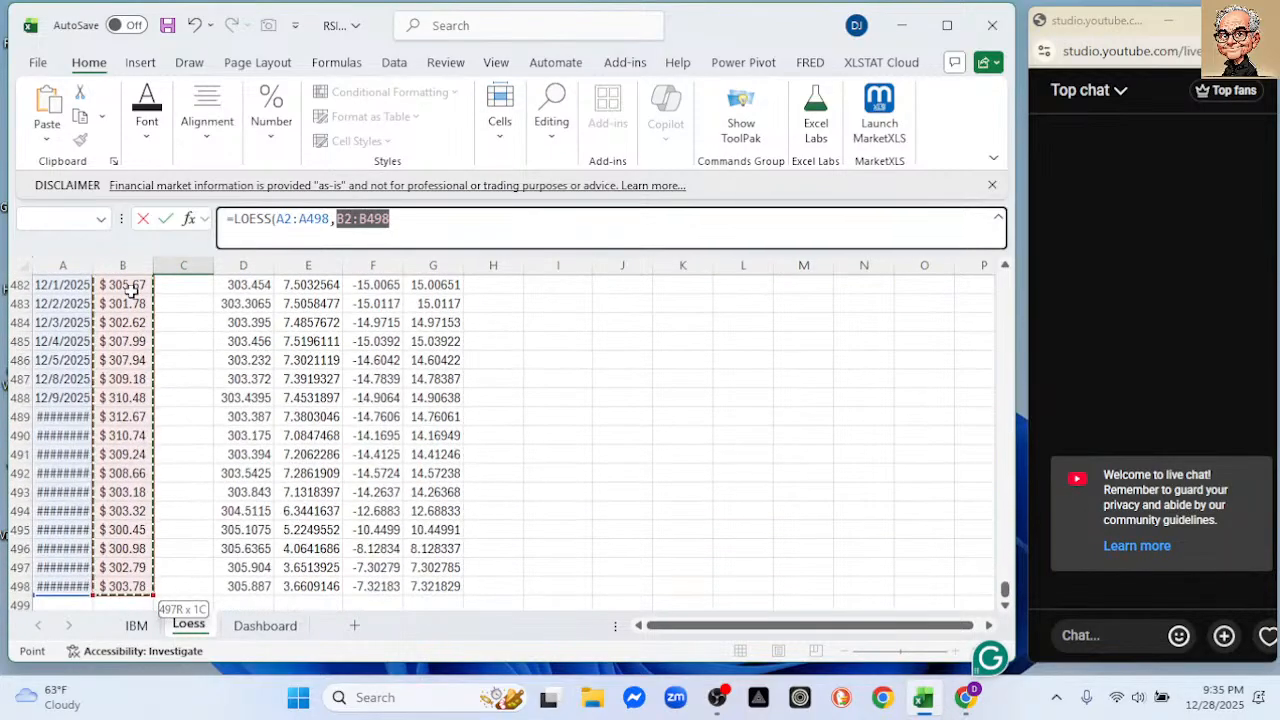
left_click(412, 221)
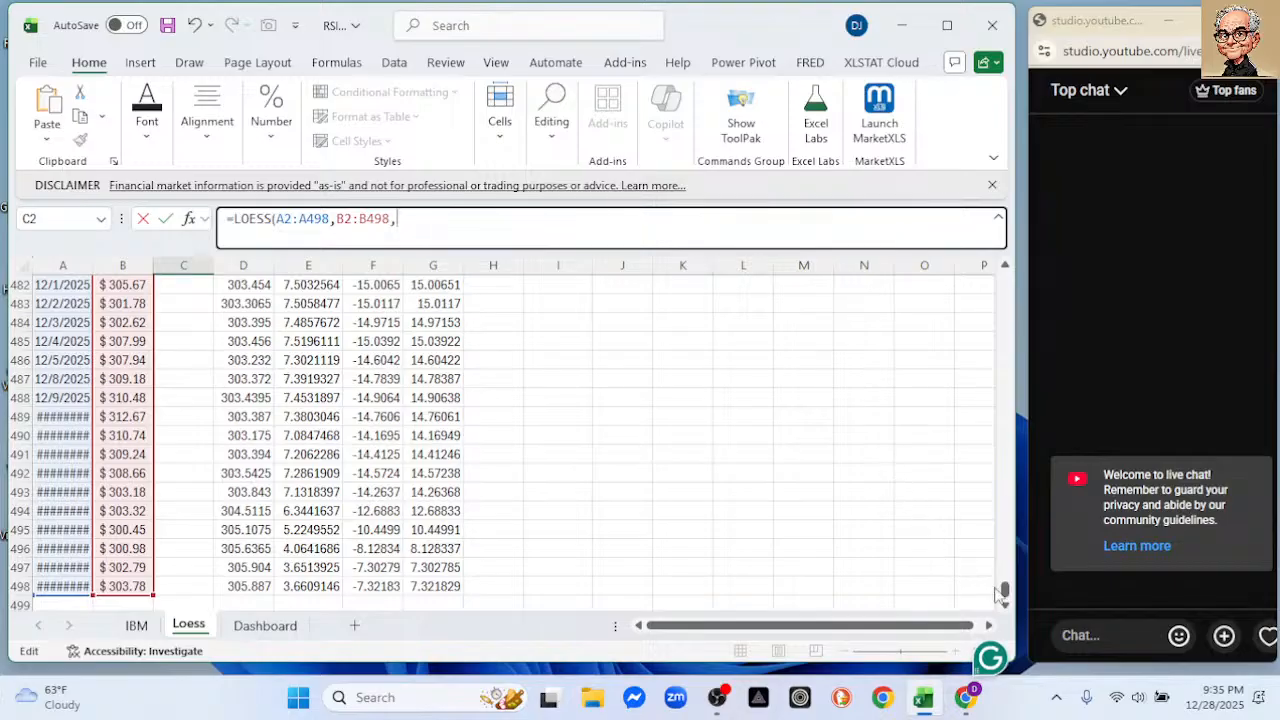
- Complete the LOESS formula in C2 with 20 as the third argument
left_click_drag(1005, 594, 998, 268)
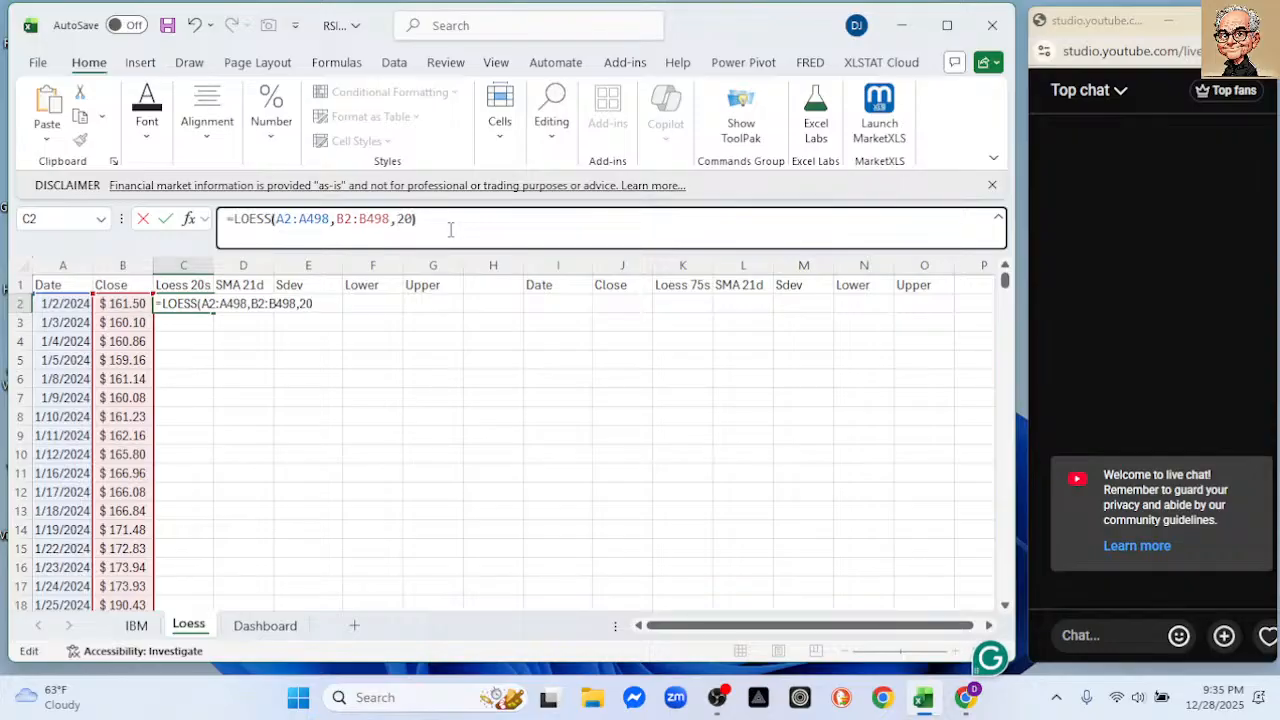
type(")")
key("Return")
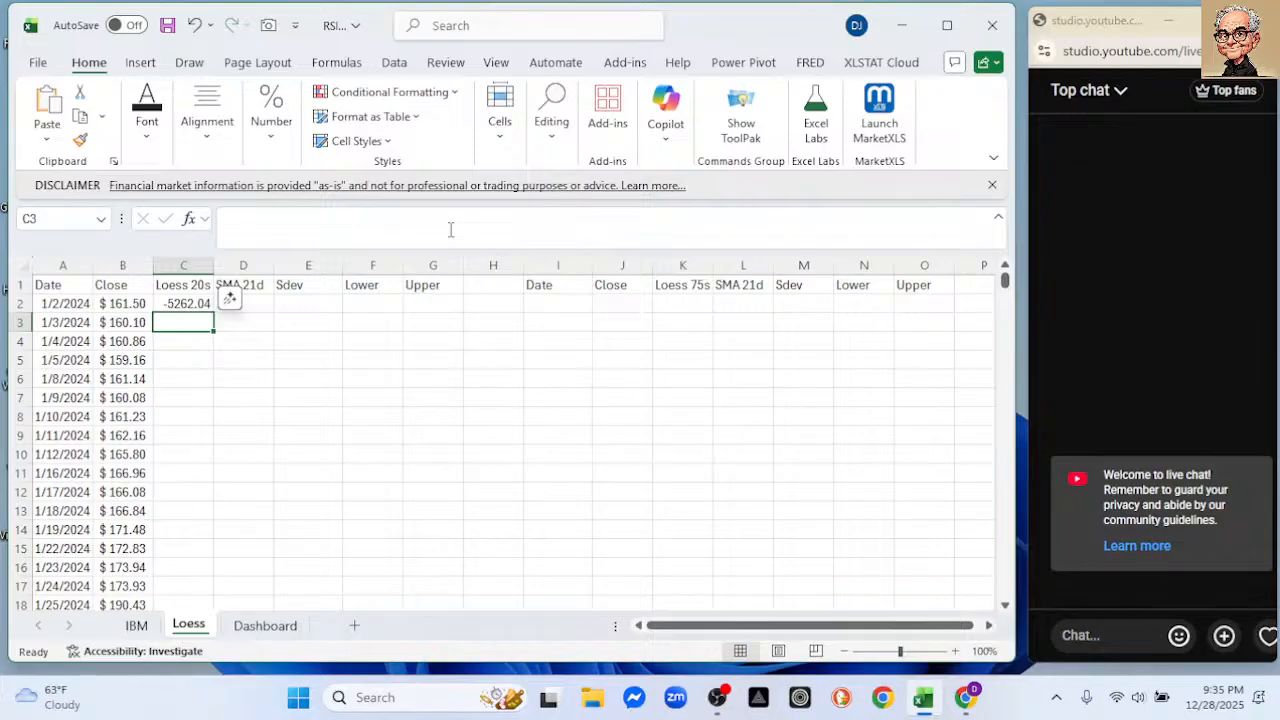
- Add an extra comma before the 20 in C2's LOESS formula, making it =LOESS(A2:A498,B2:B498,,20)
left_click(191, 304)
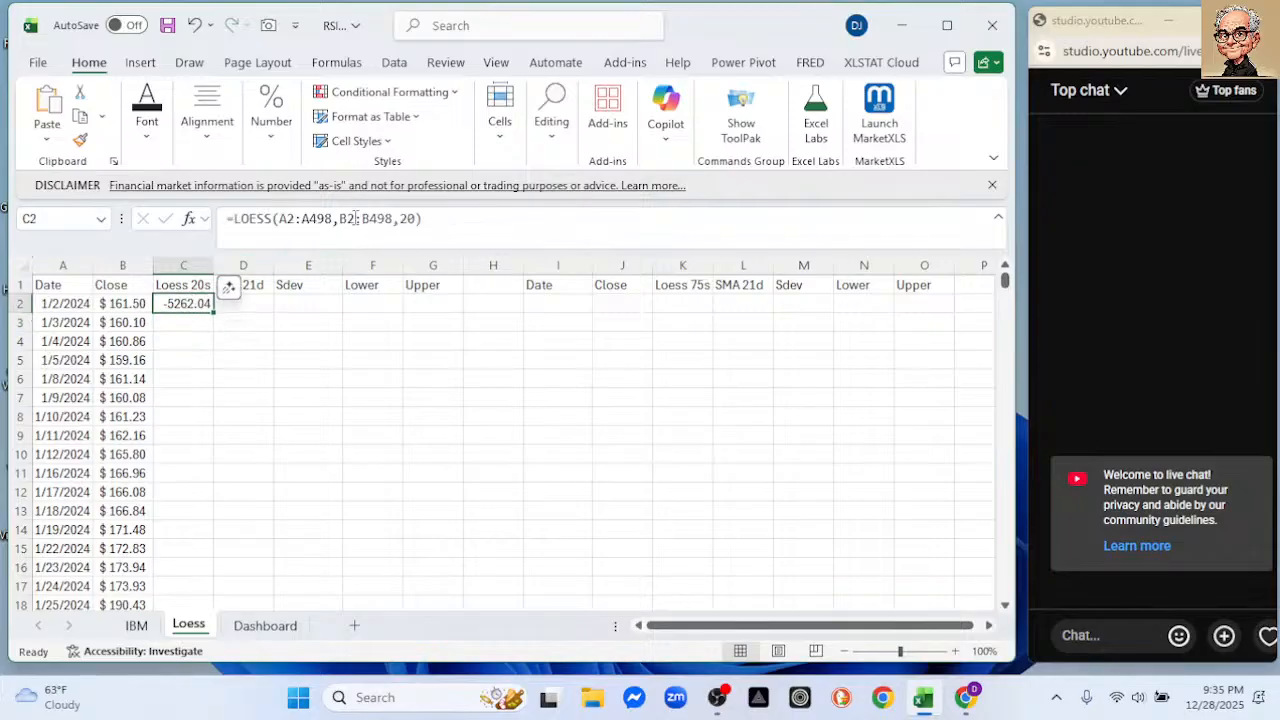
left_click(395, 219)
type(",")
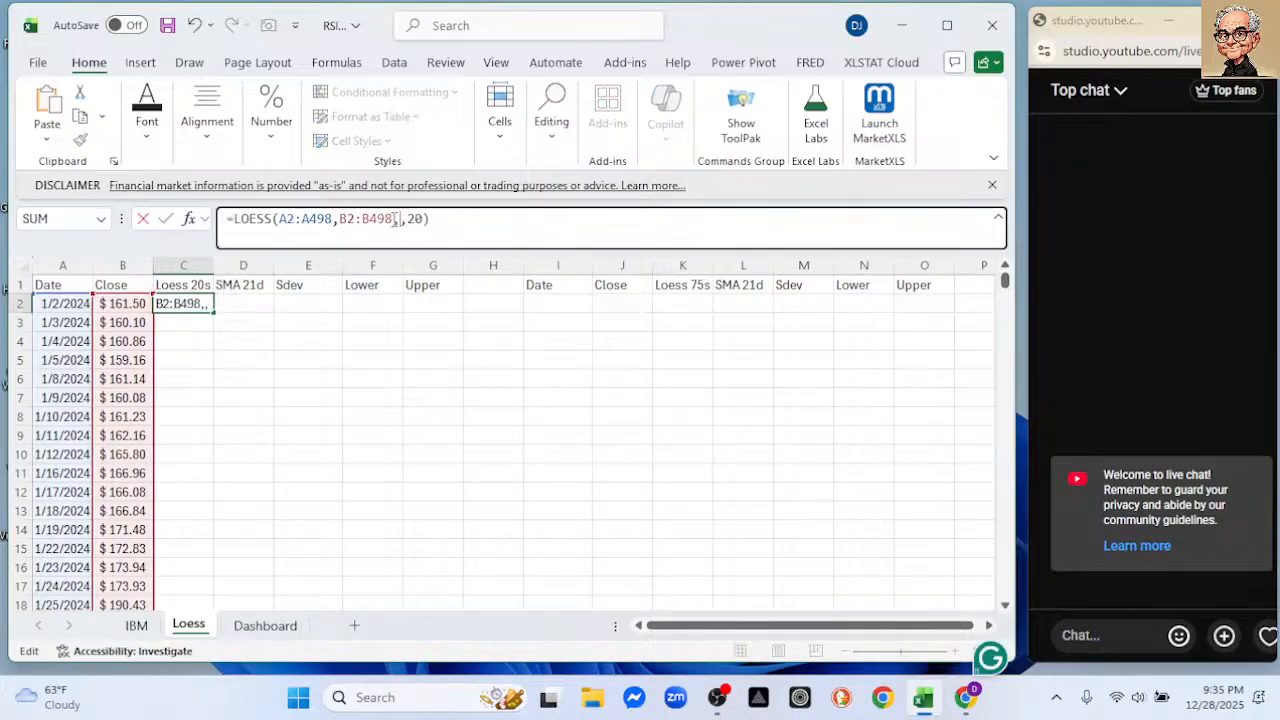
key("Return")
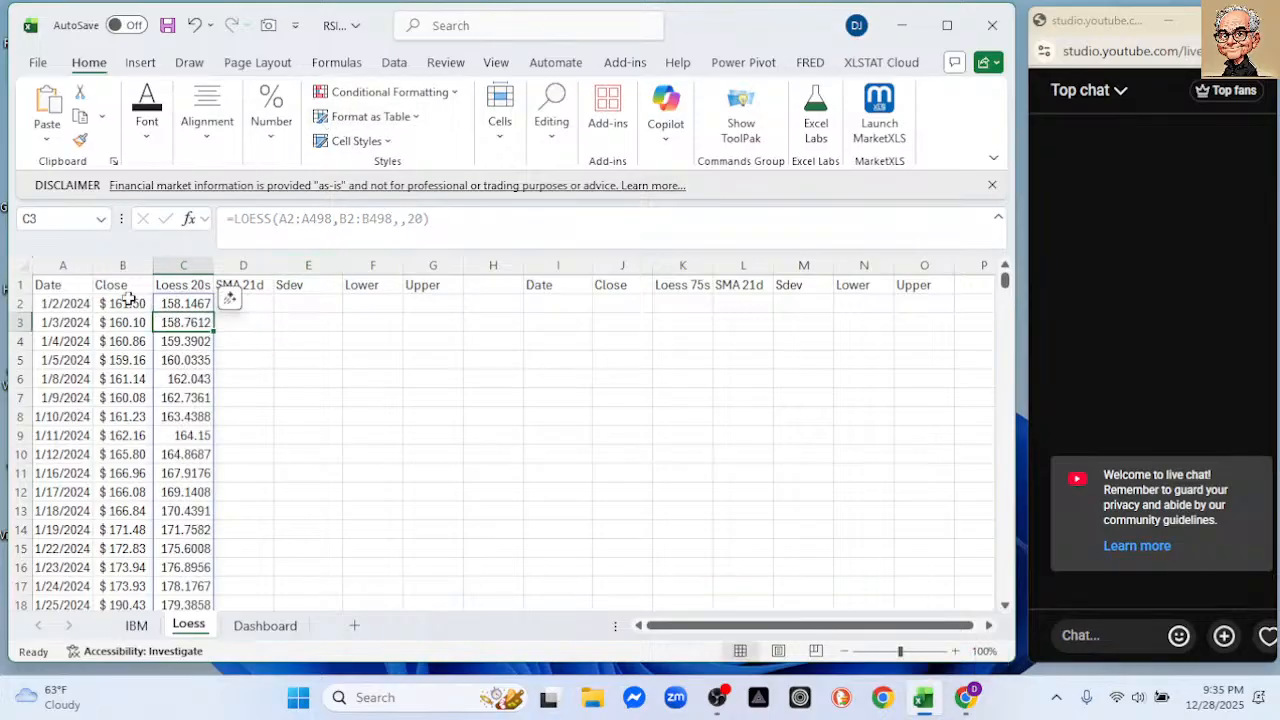
- Insert a line chart of the Date, Close and Loess 20s columns to compare the two curves, and delete it
left_click_drag(70, 265, 106, 260)
left_click(116, 264, "ctrl")
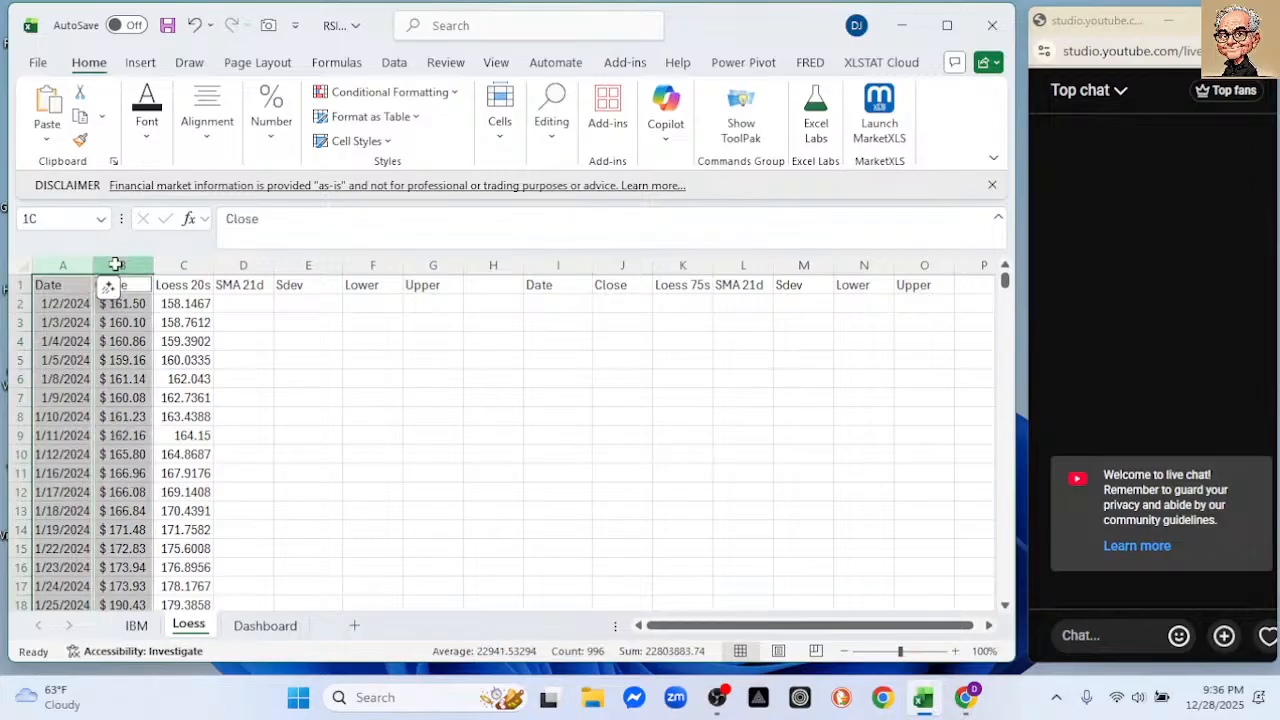
left_click(178, 265, "ctrl")
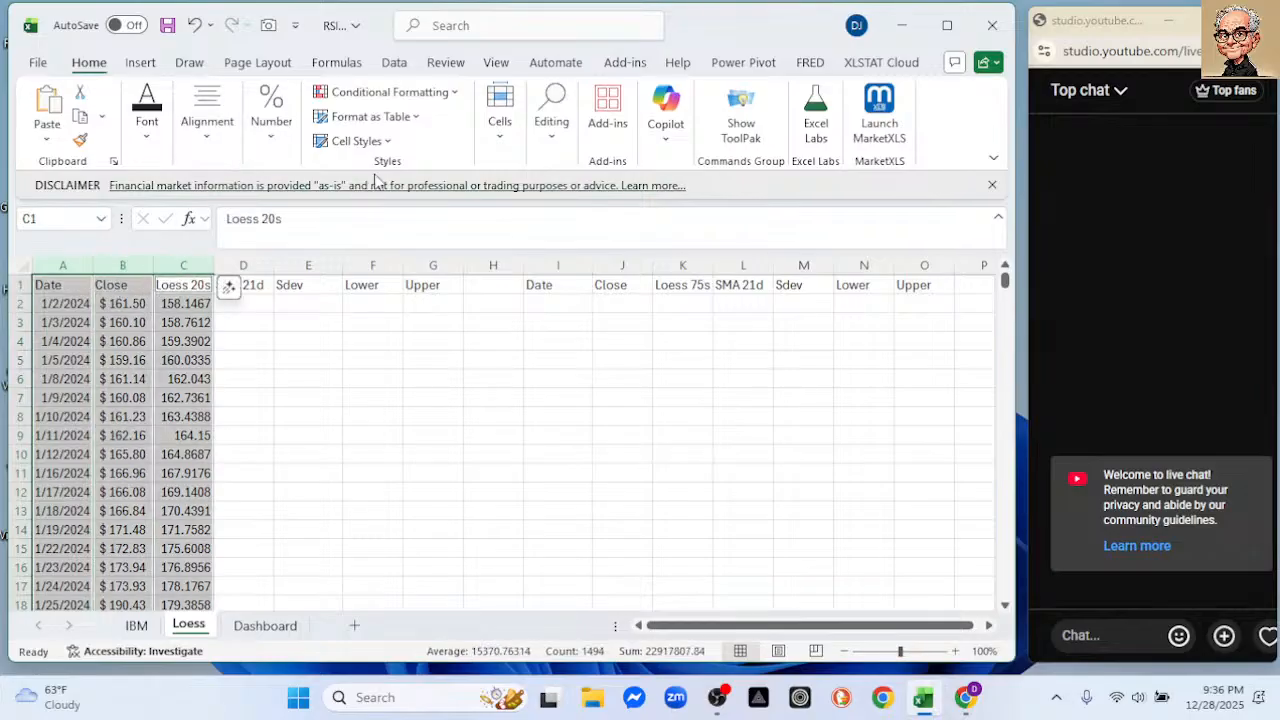
left_click(148, 64)
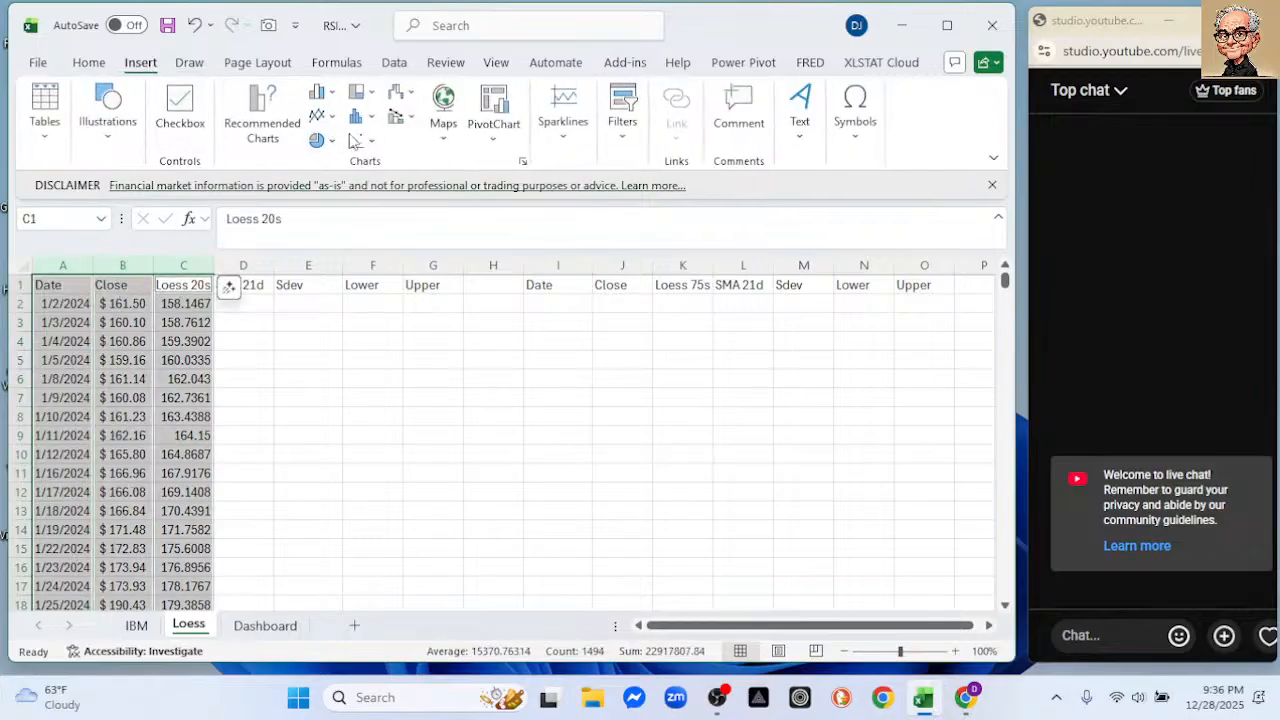
left_click(320, 116)
left_click(357, 198)
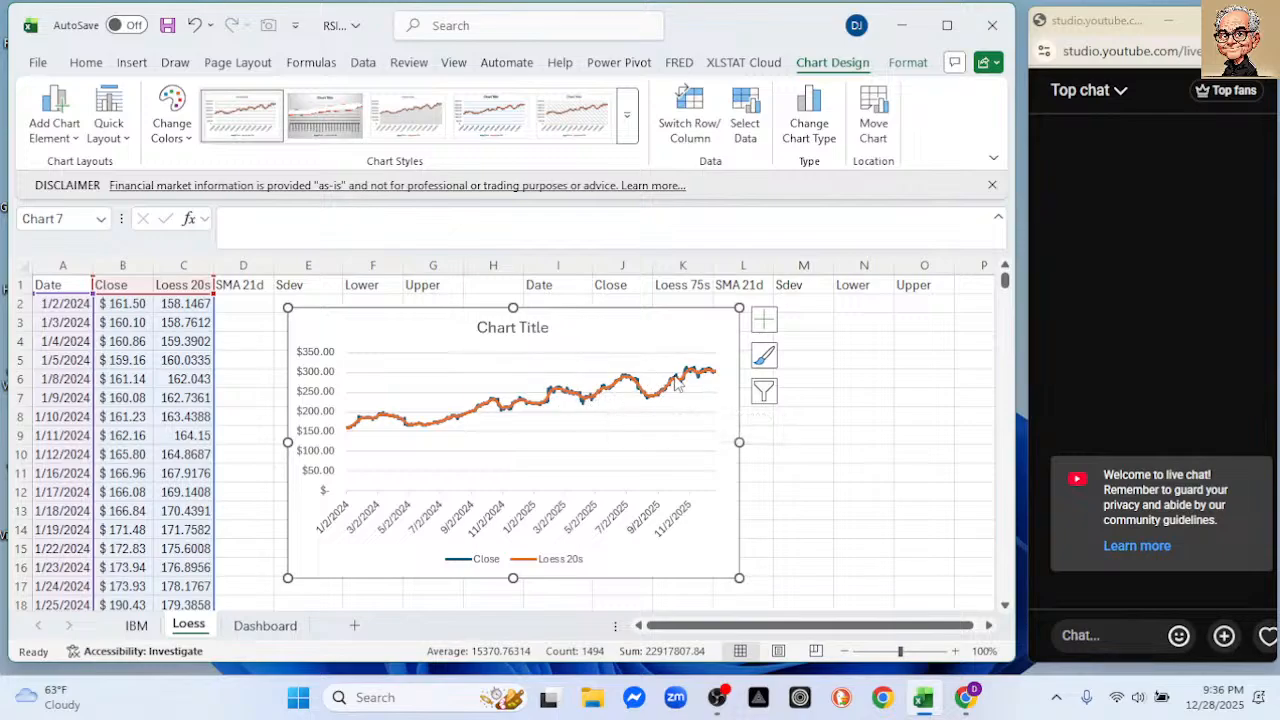
mouse_move(676, 383)
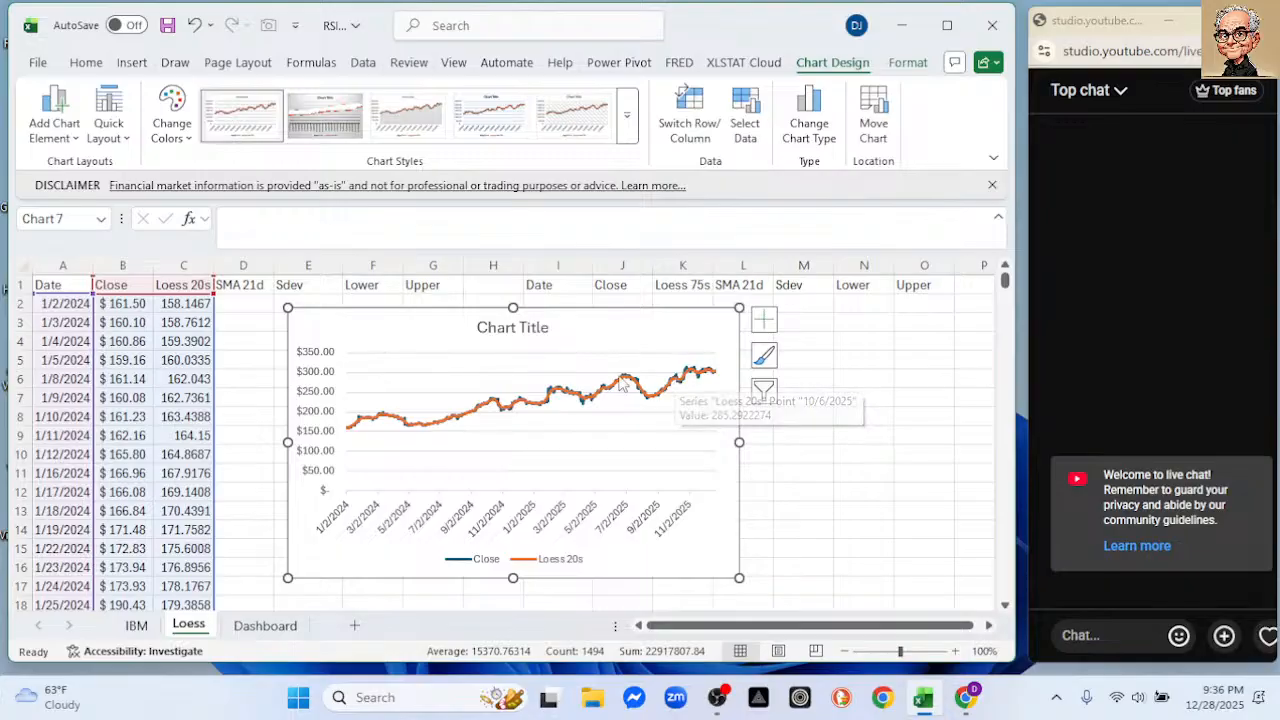
mouse_move(637, 383)
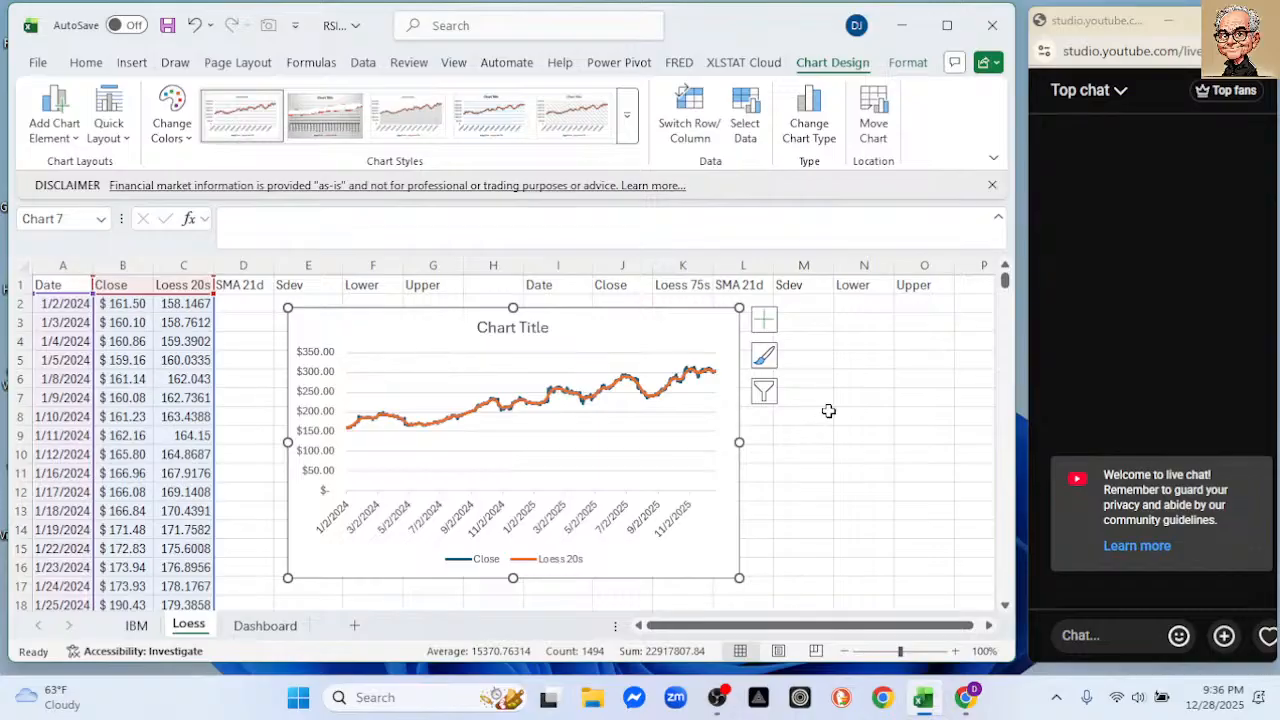
key("Delete")
- Change the last argument of the LOESS formula in C2 to 50
left_click(200, 303)
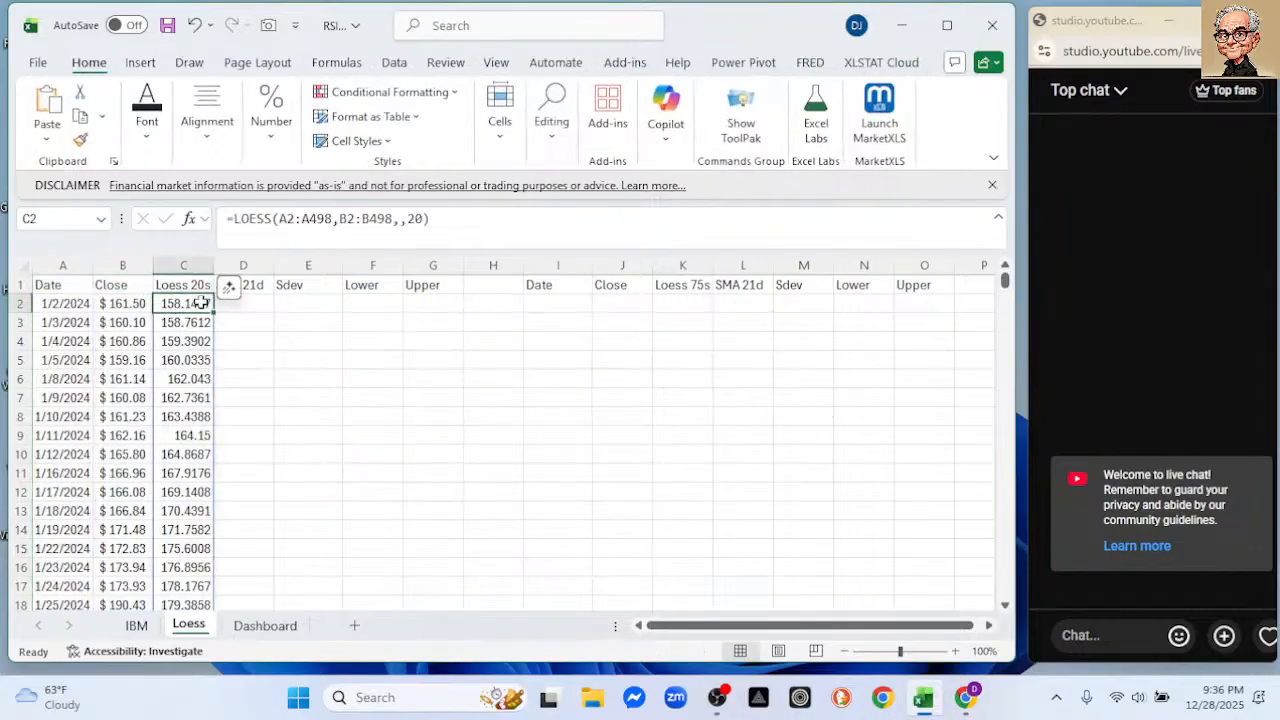
left_click(421, 218)
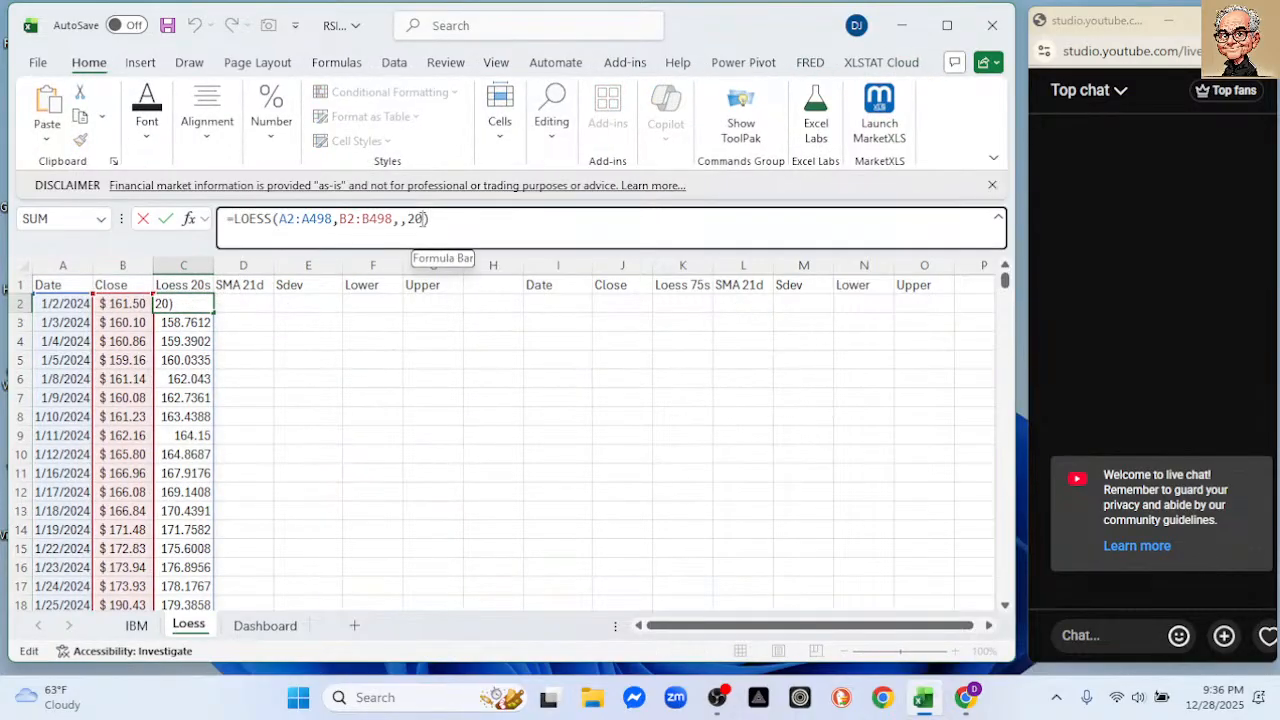
key("BackSpace")
key("BackSpace")
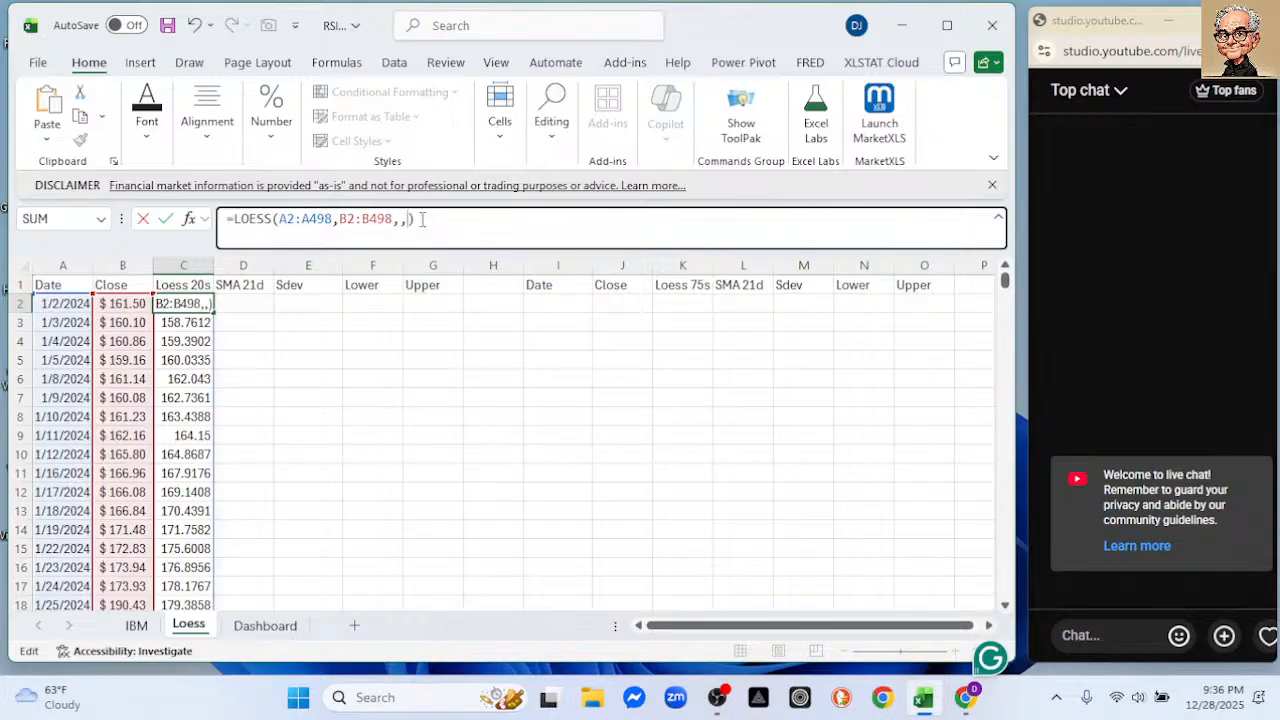
type("4")
key("BackSpace")
type("50")
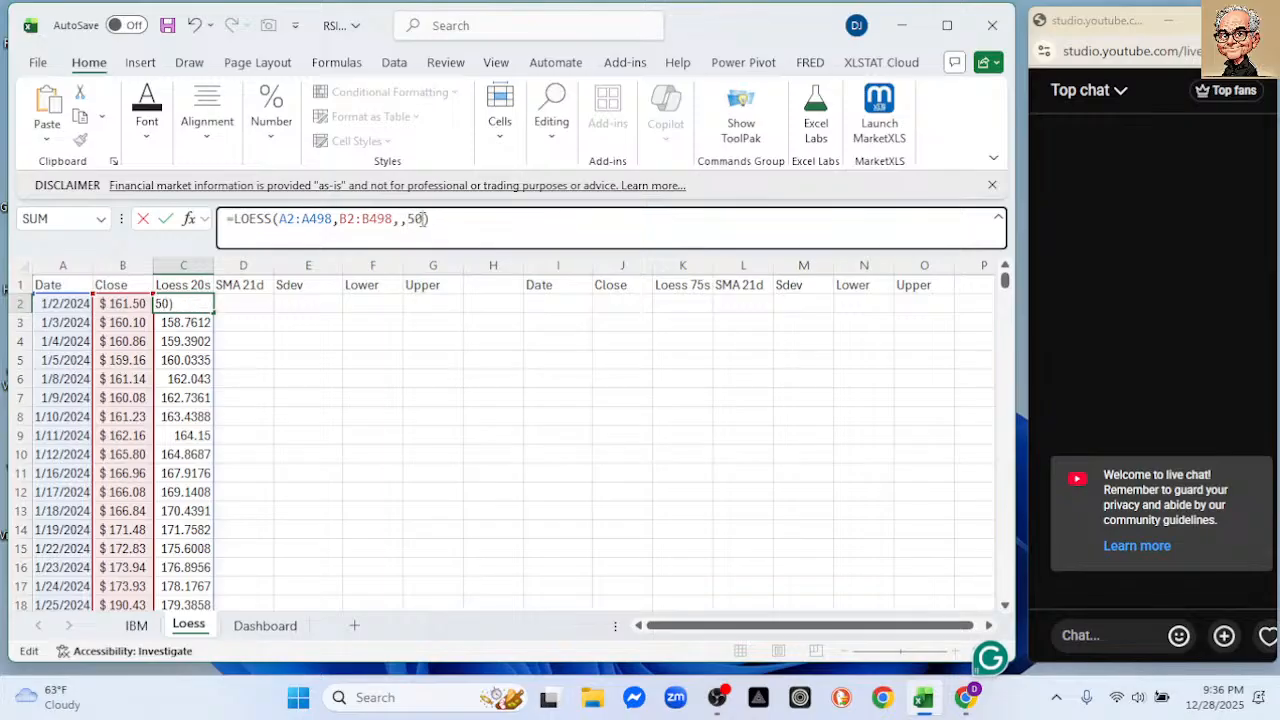
key("Return")
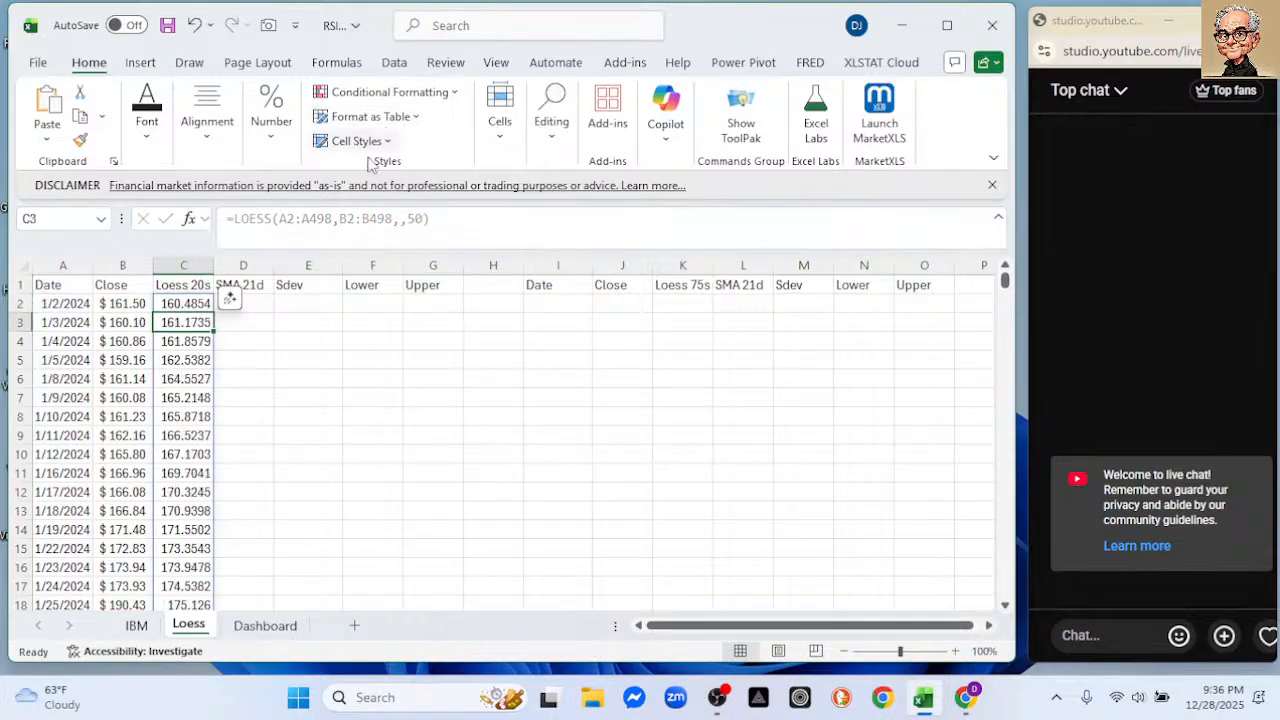
- Insert the recommended line chart for the Date, Close and Loess 20s columns
left_click(75, 266)
left_click(120, 266, "ctrl")
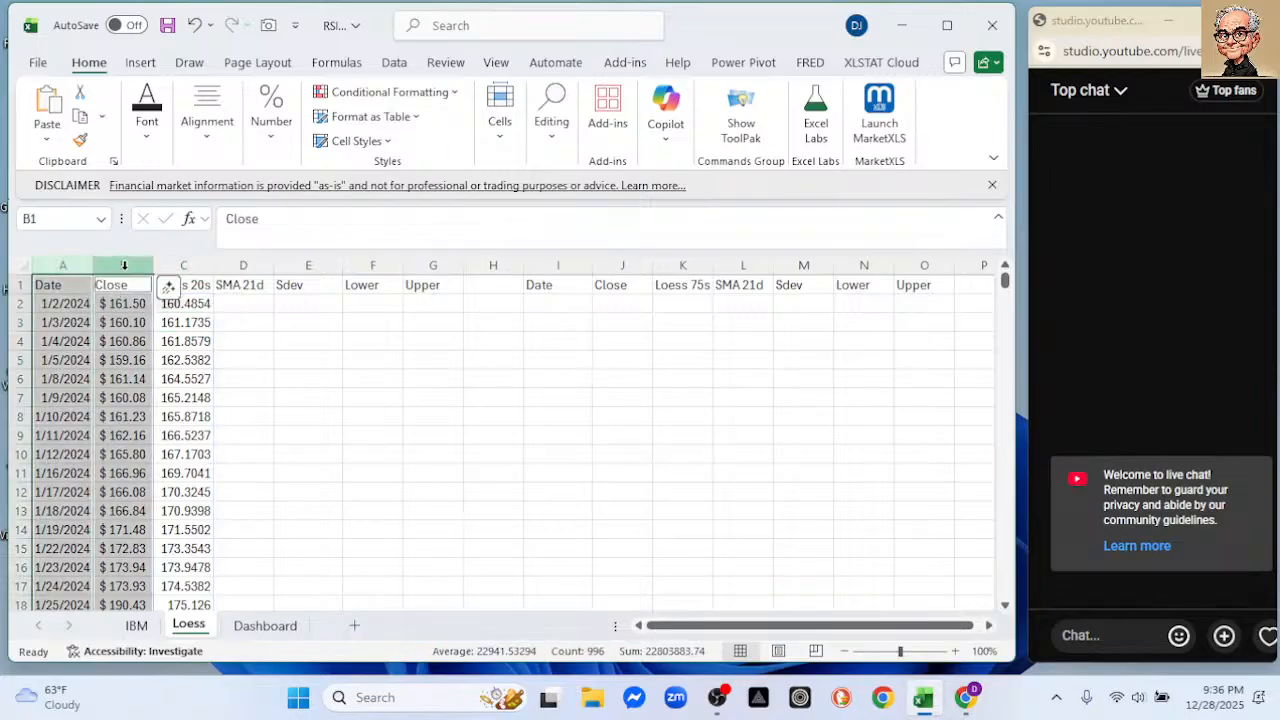
left_click(183, 265, "ctrl")
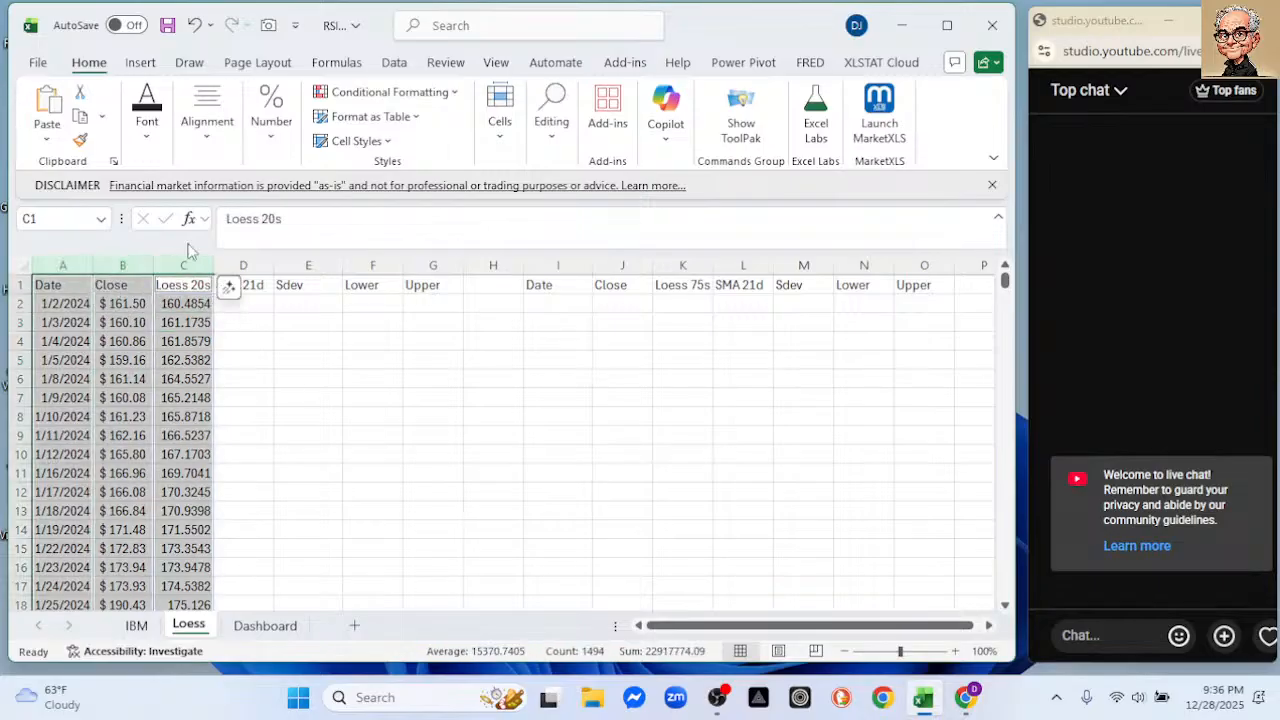
left_click(140, 62)
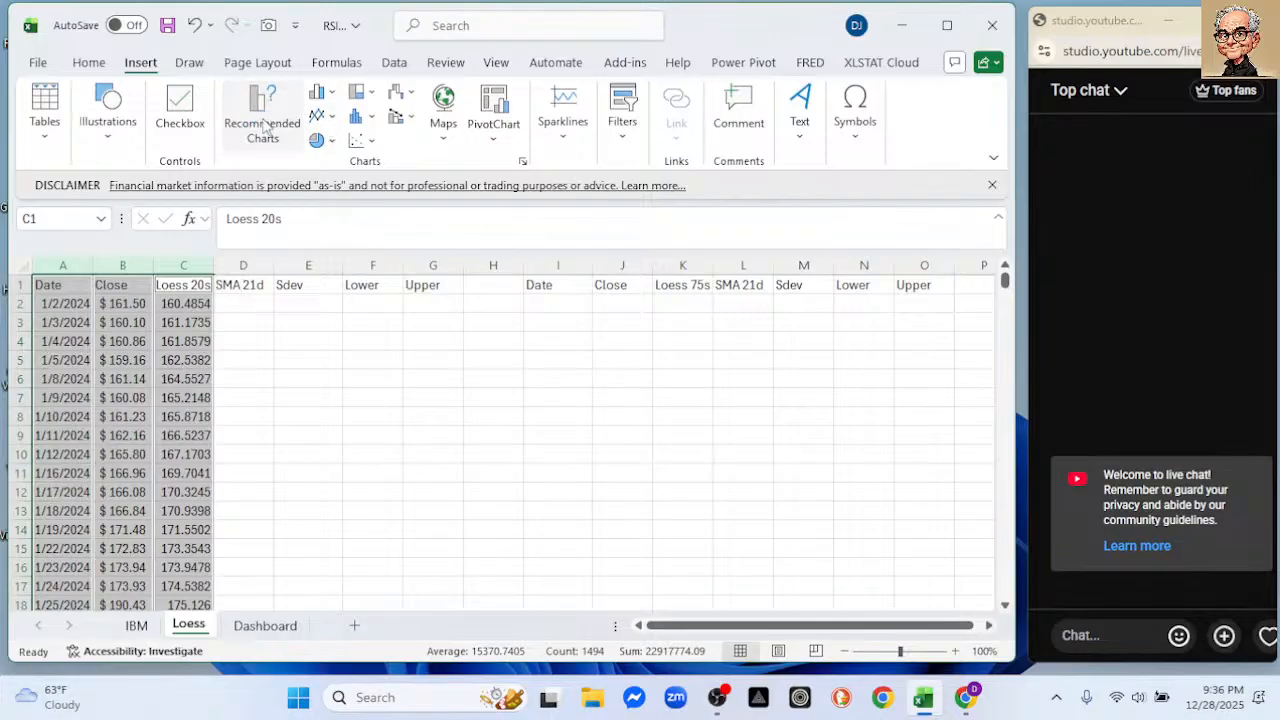
left_click(263, 118)
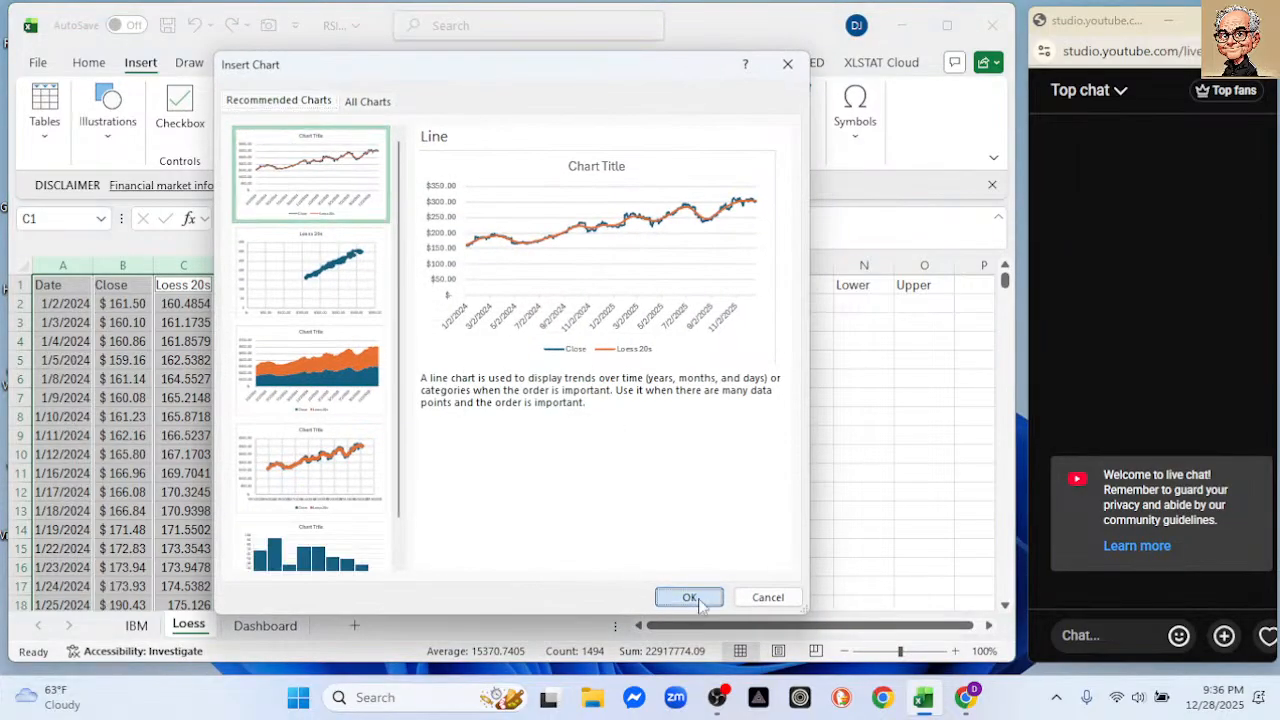
left_click(662, 598)
- Set the minimum of the price chart's vertical axis to 150, and delete the chart after viewing it
double_click(328, 460)
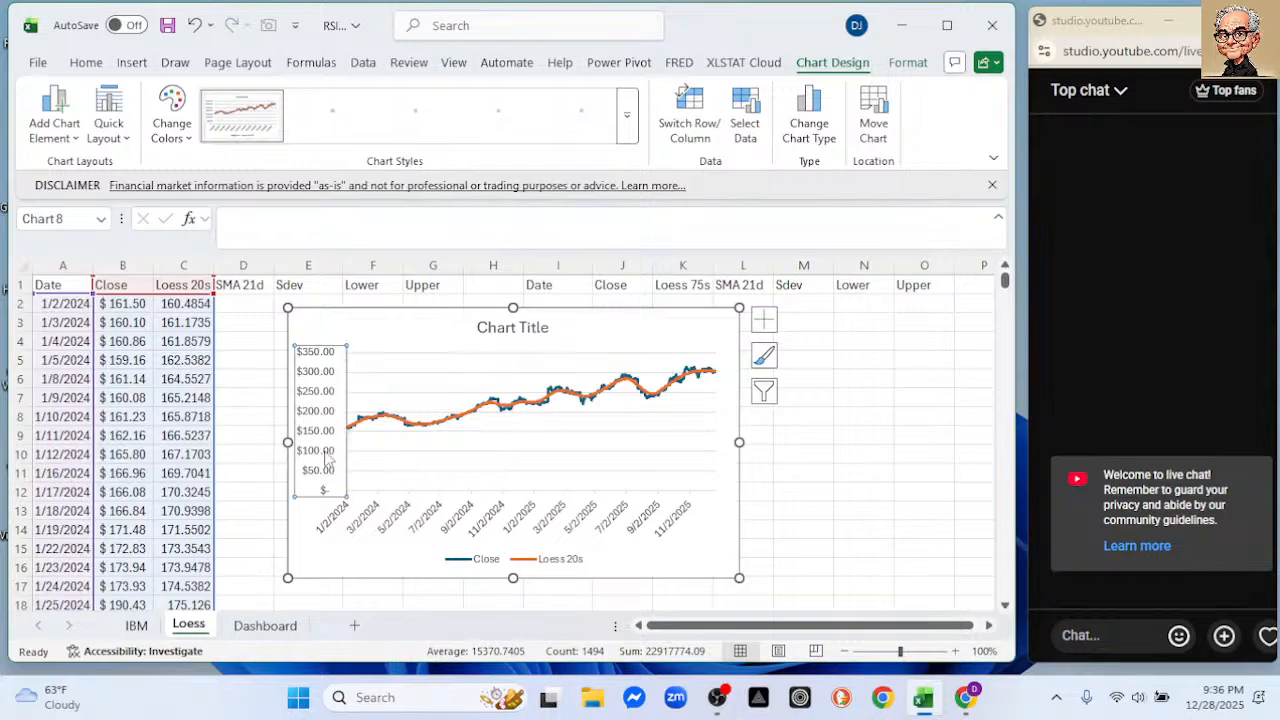
left_click(875, 447)
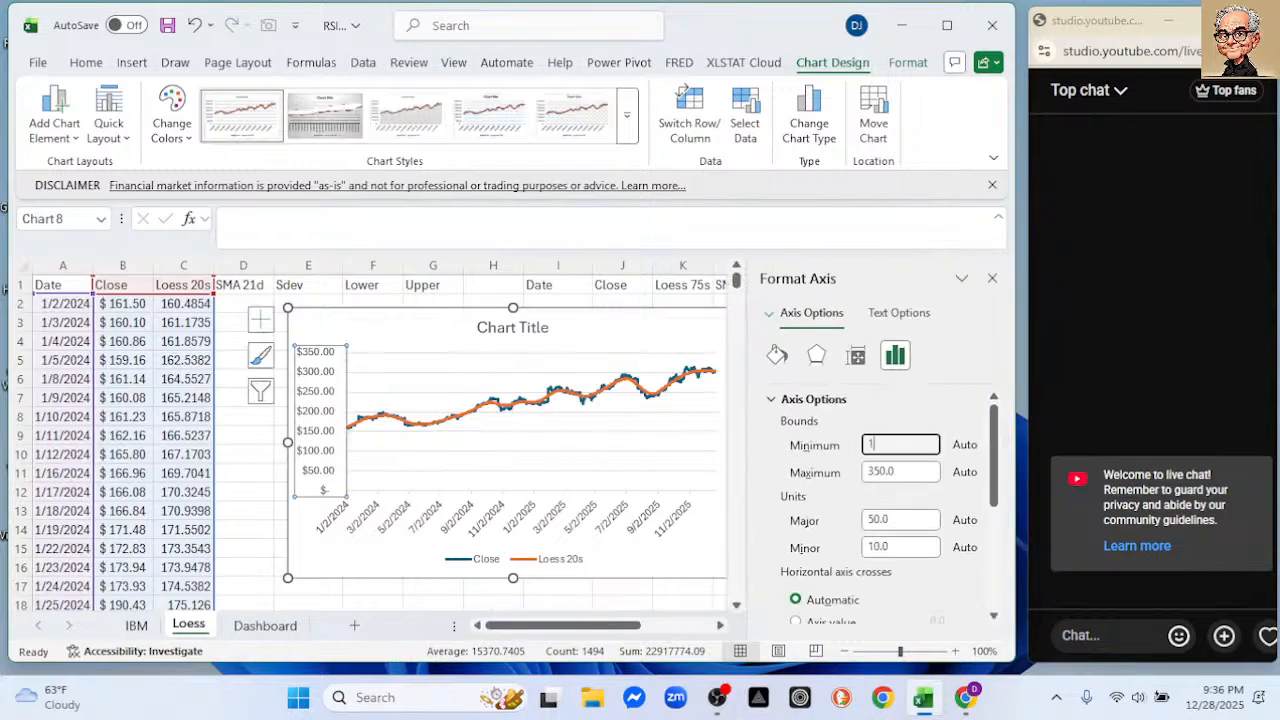
key("Return")
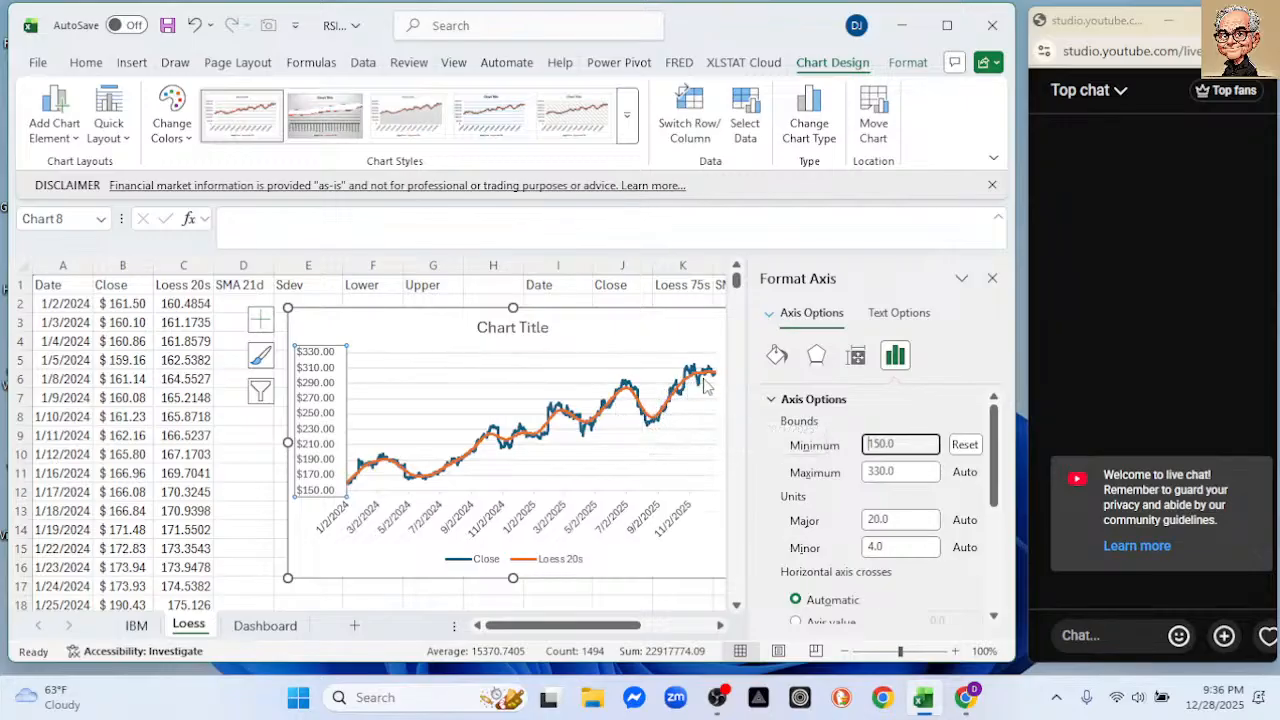
left_click(992, 278)
left_click(668, 328)
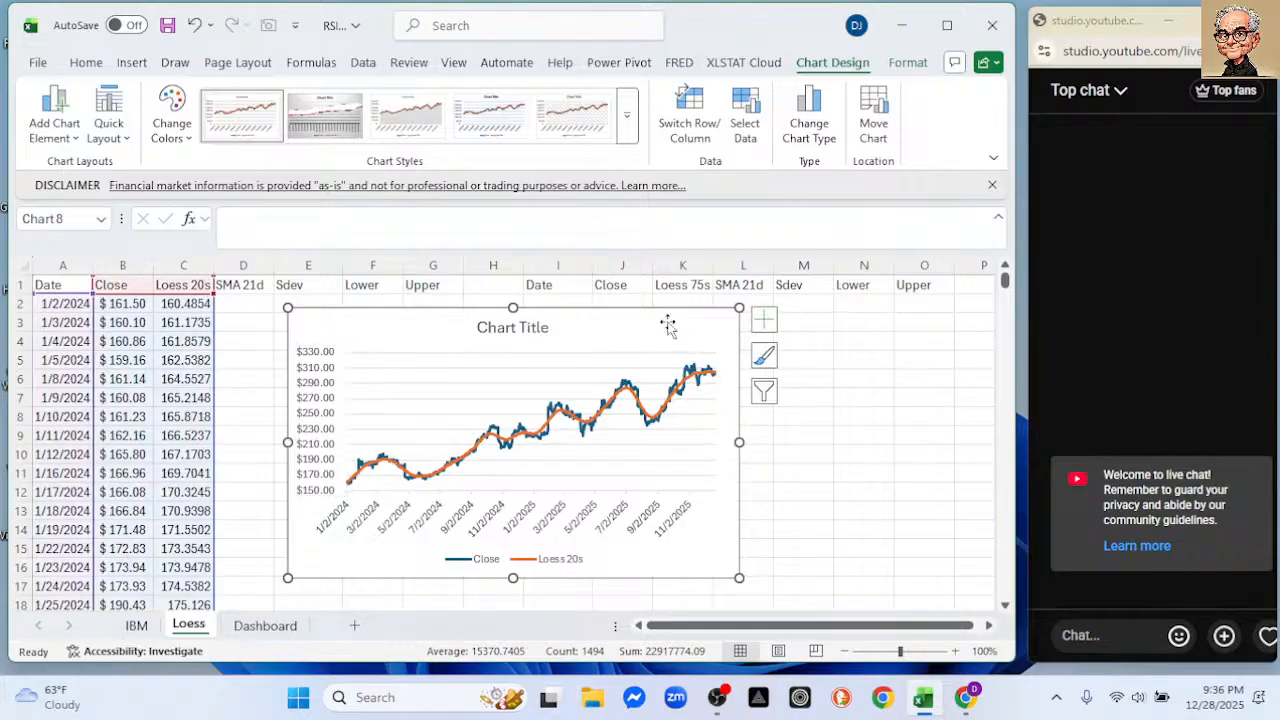
key("Delete")
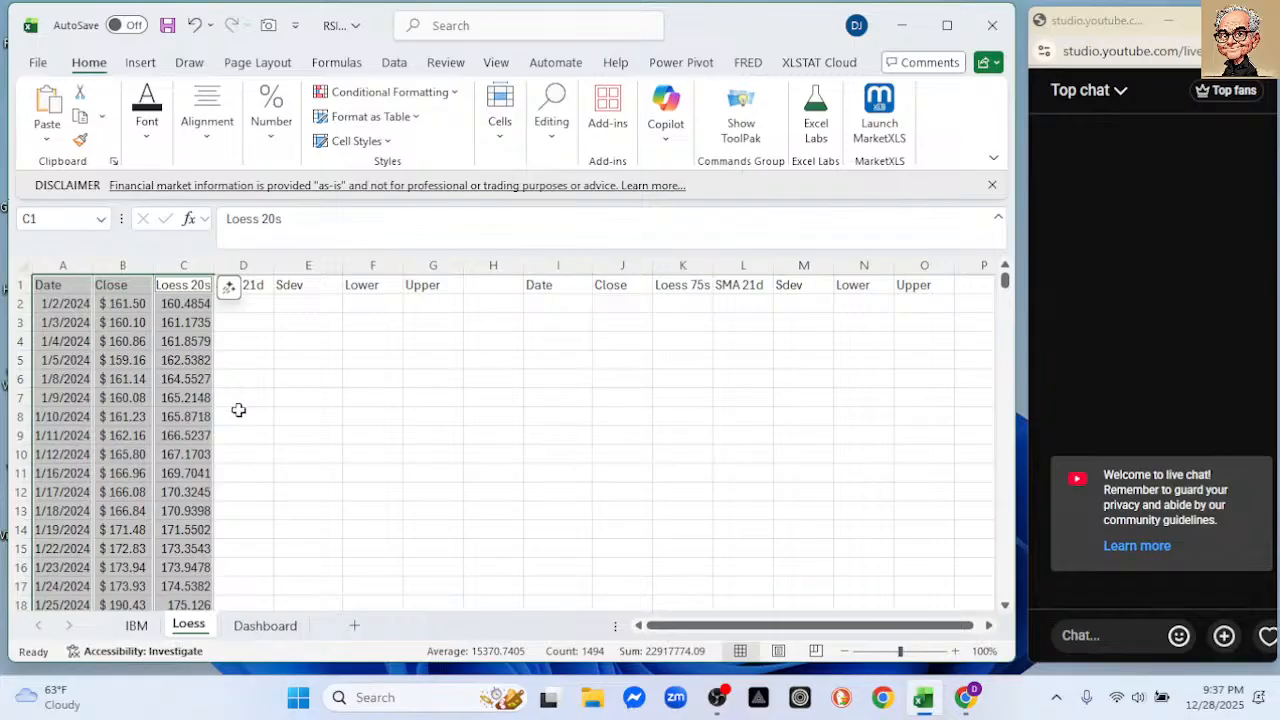
- Check the formula behind the first SMA 21d value in D21
scroll(238, 410, "down", 2)
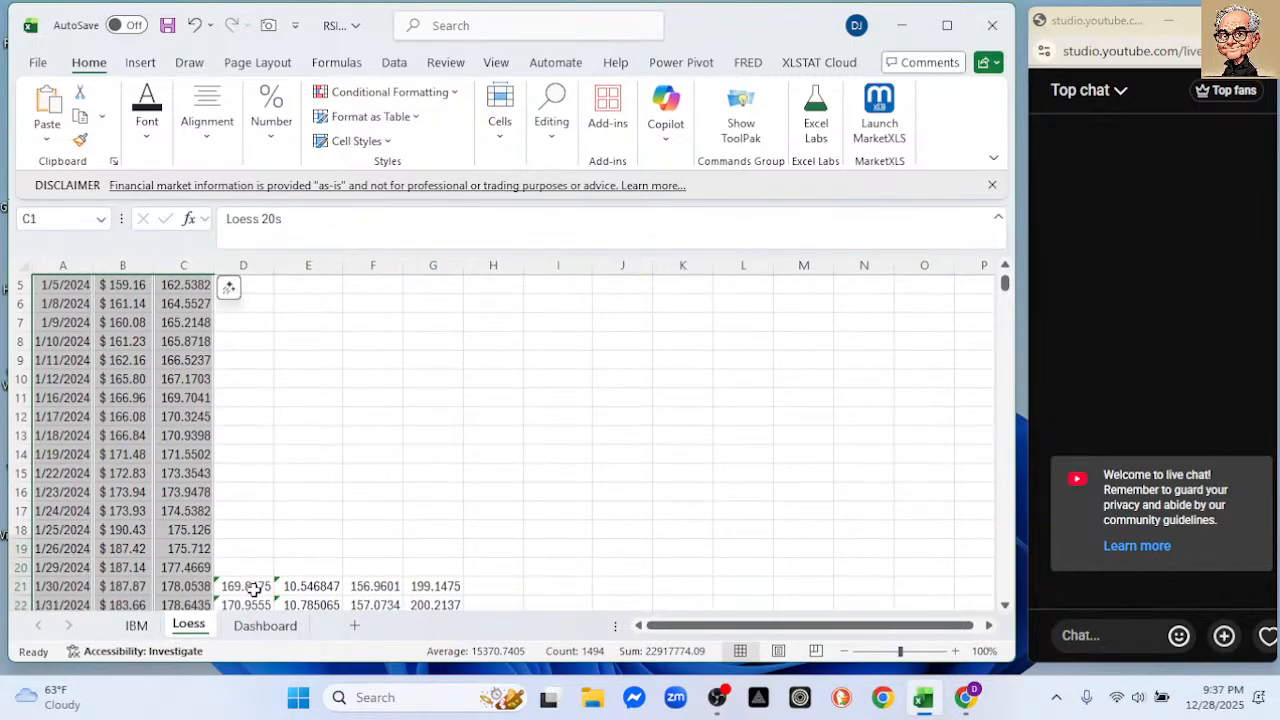
left_click(252, 585)
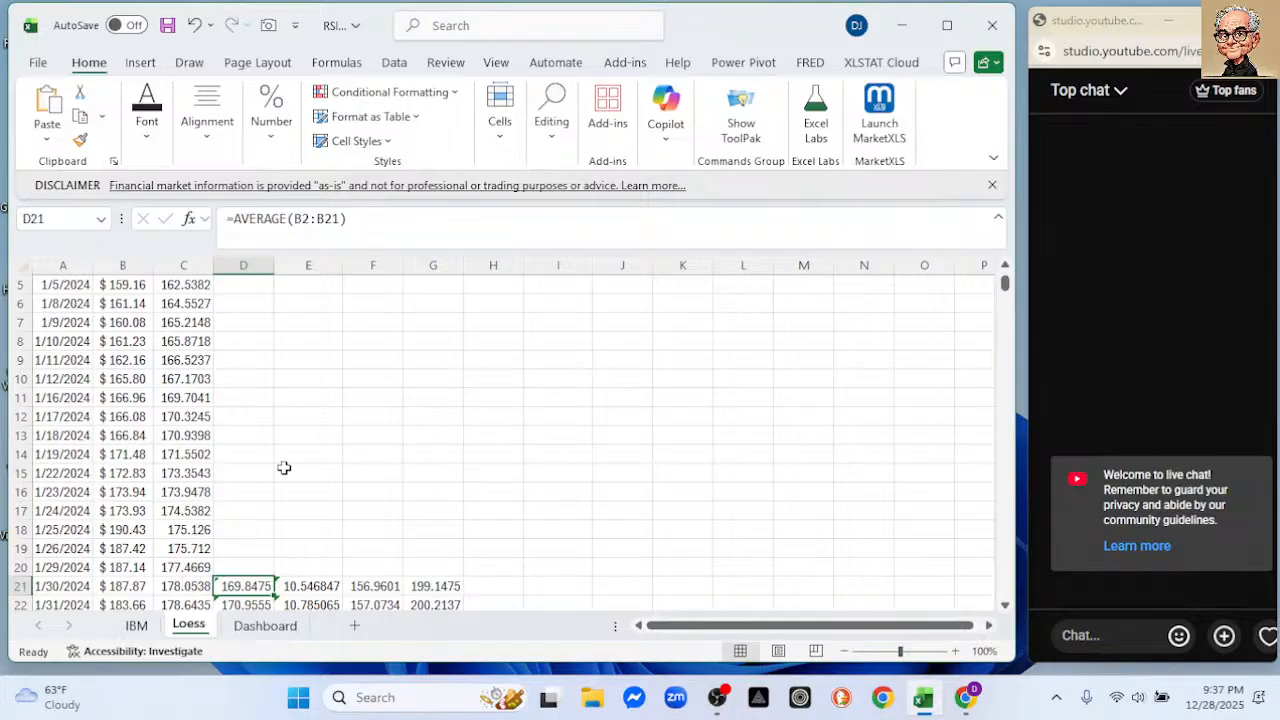
scroll(283, 466, "up", 2)
- Insert a line chart comparing the Loess 20s and SMA 21d columns against Date
left_click(62, 265)
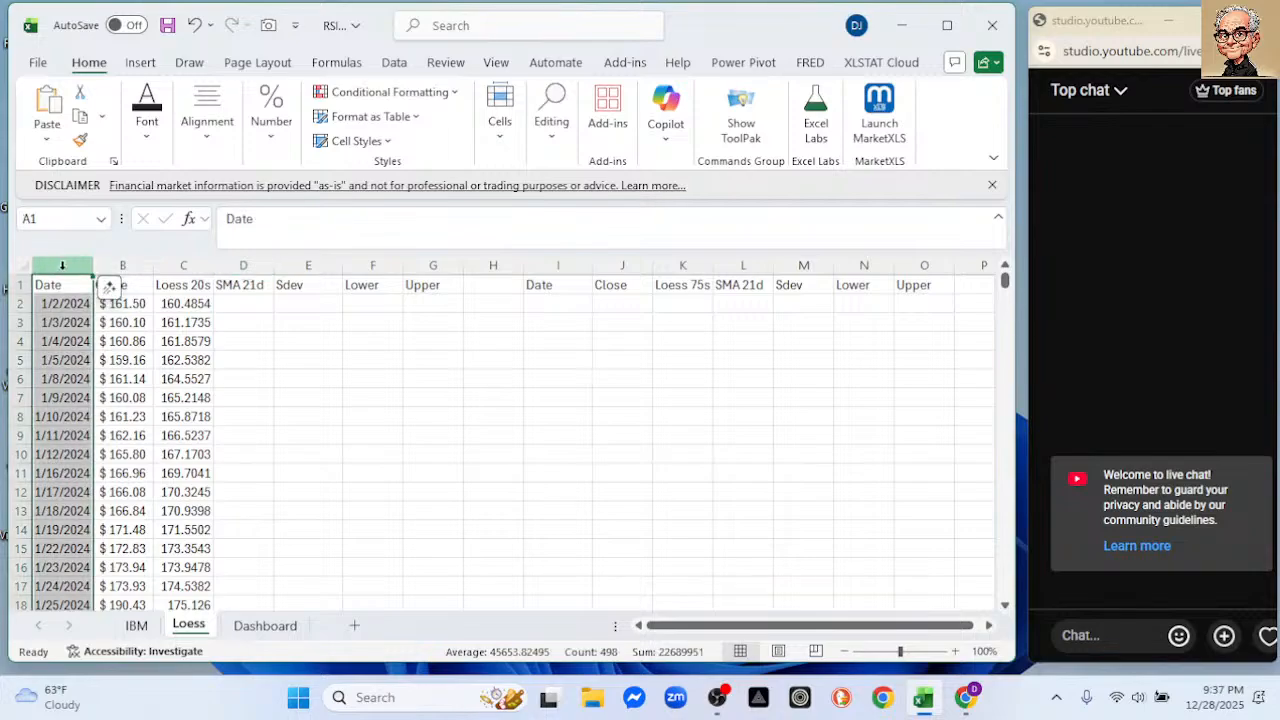
left_click(182, 265, "ctrl")
left_click(243, 265, "ctrl")
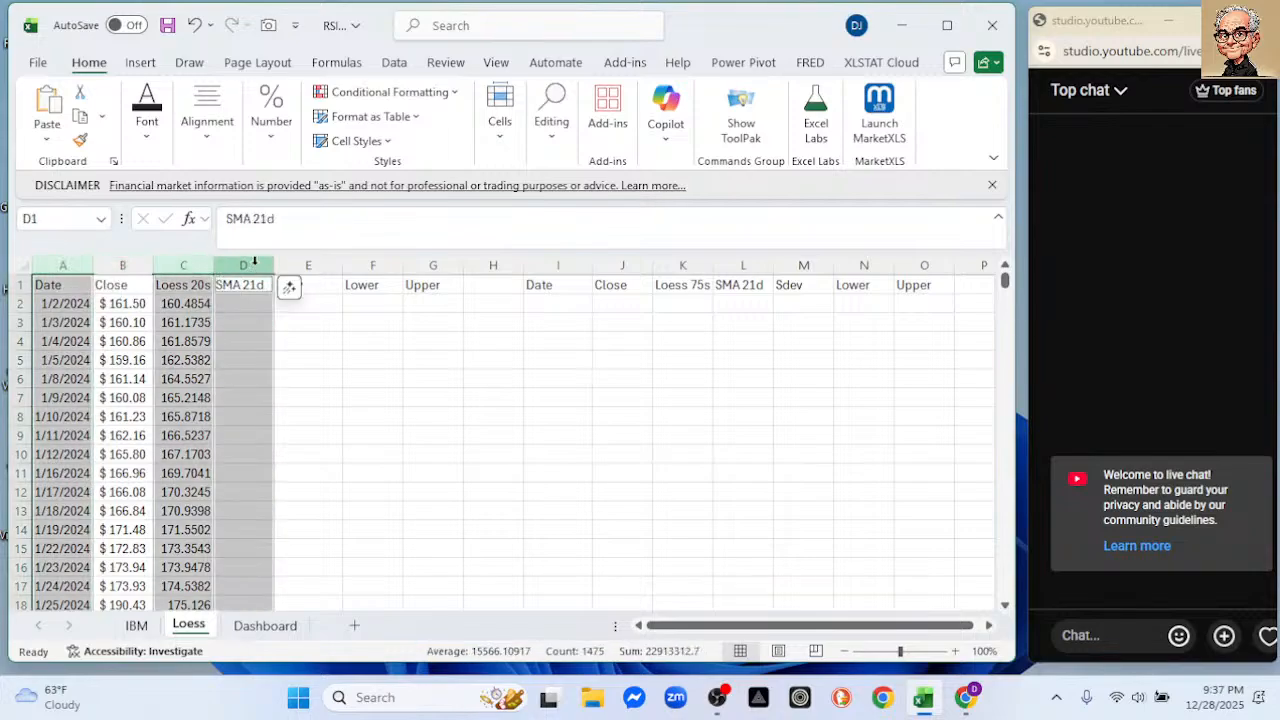
left_click(141, 63)
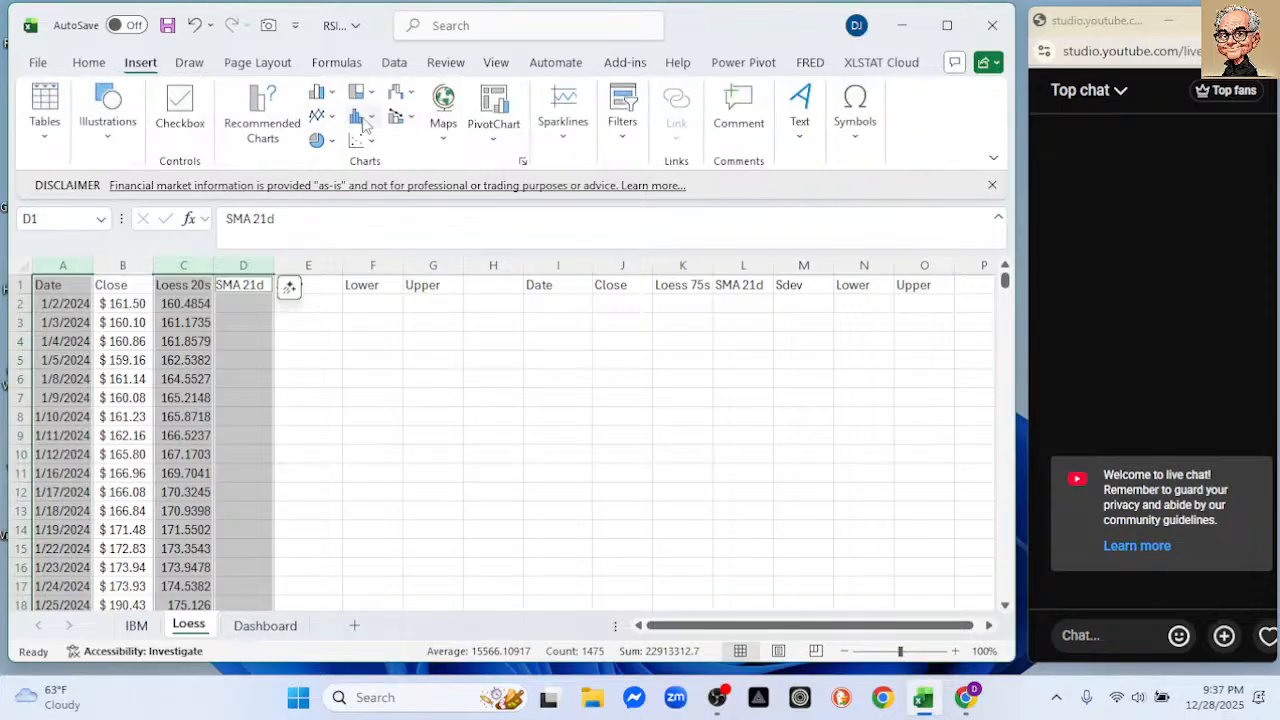
left_click(318, 117)
left_click(338, 178)
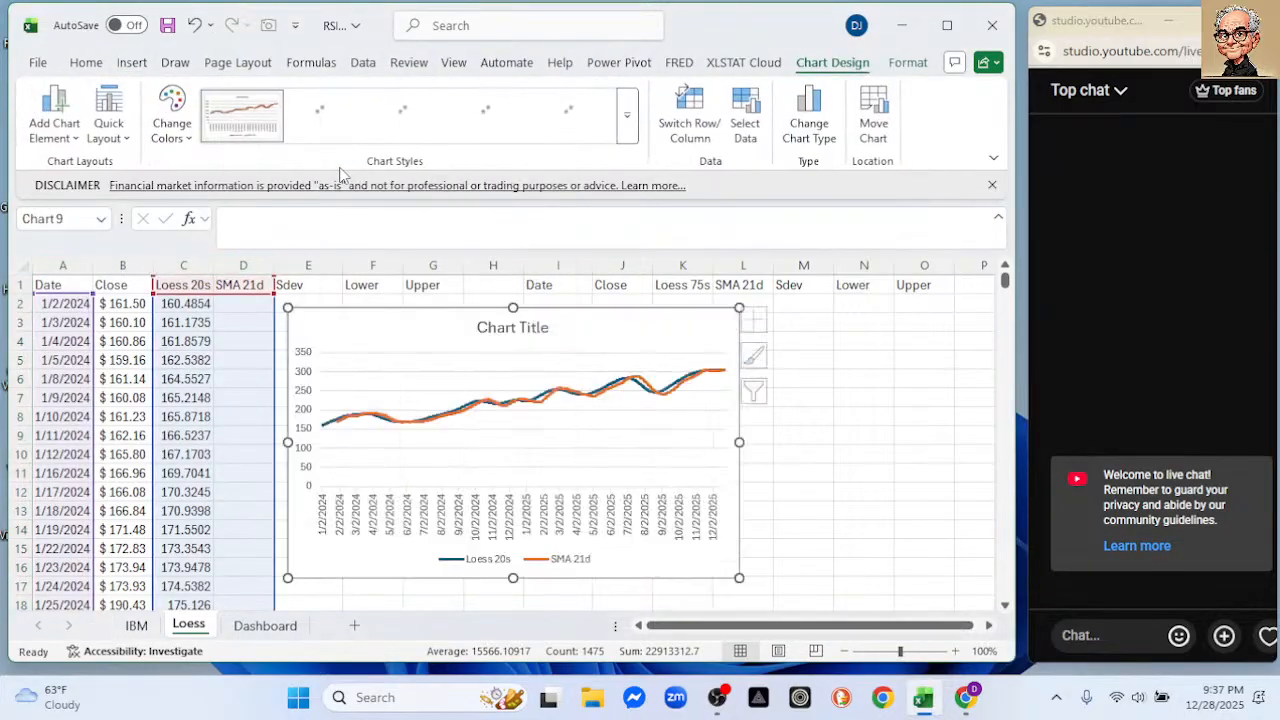
- Set the minimum bound of the Loess and SMA chart's vertical axis to 150
double_click(307, 468)
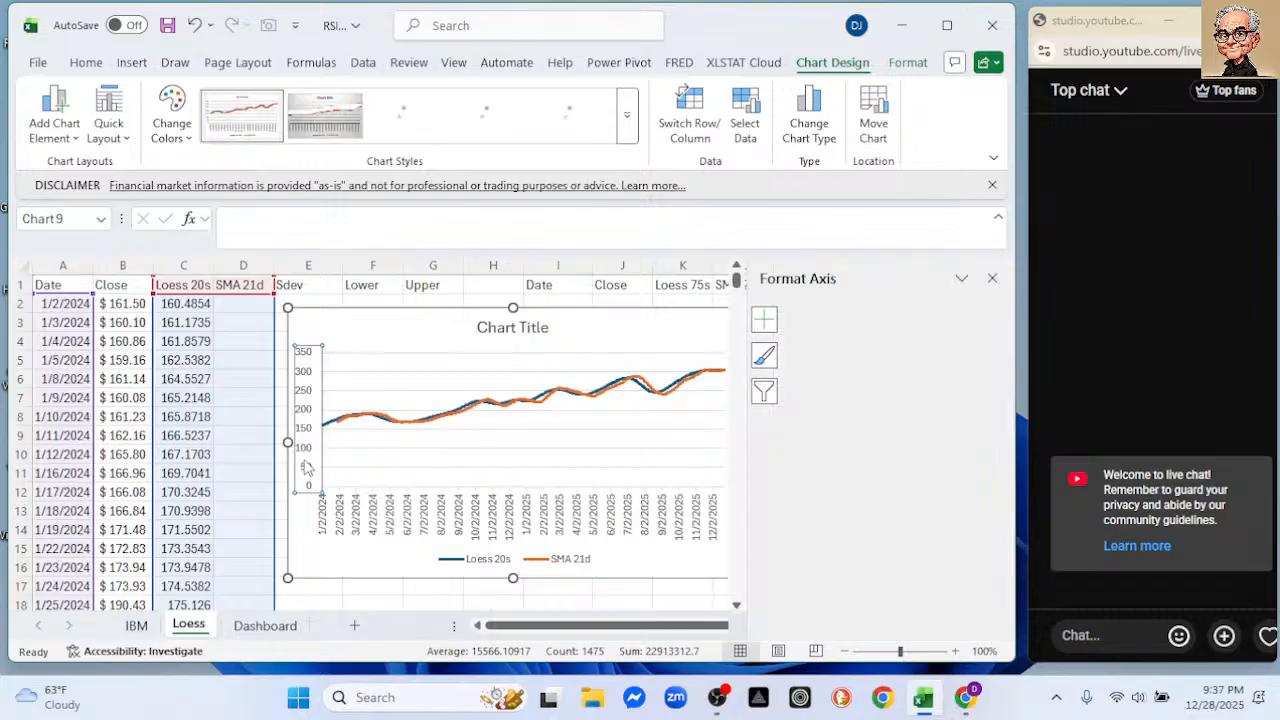
double_click(905, 447)
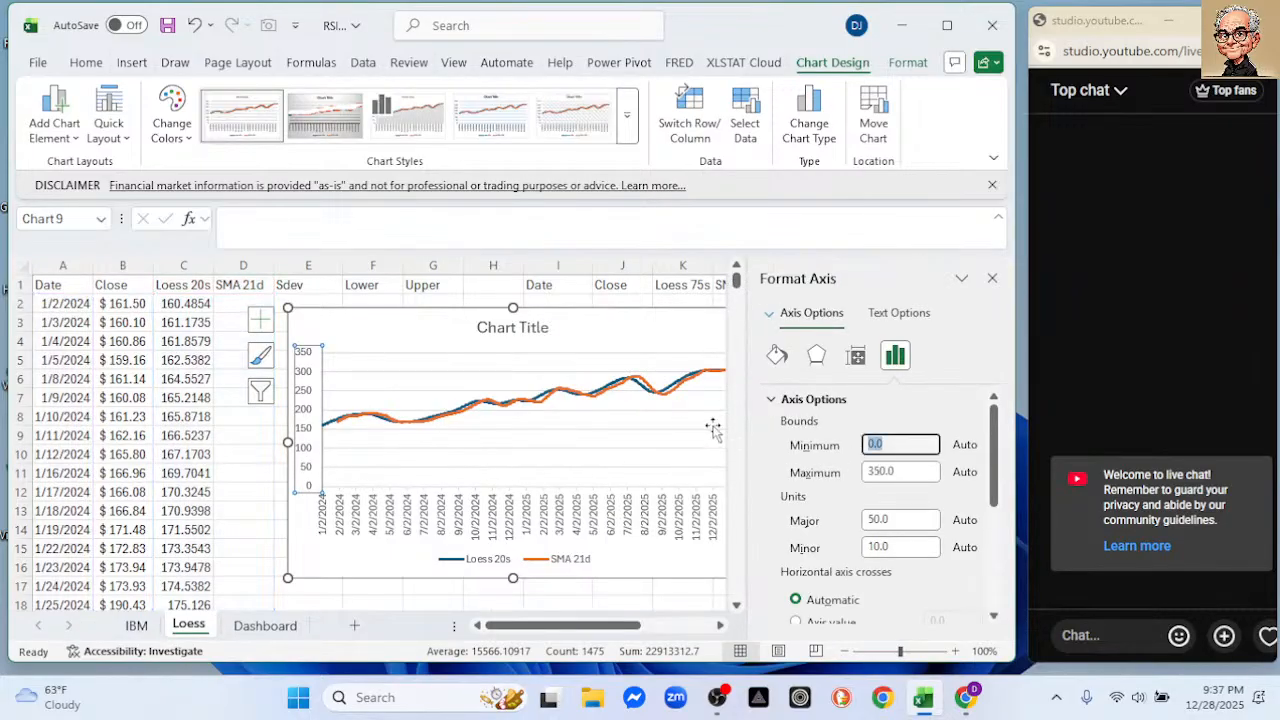
type("1")
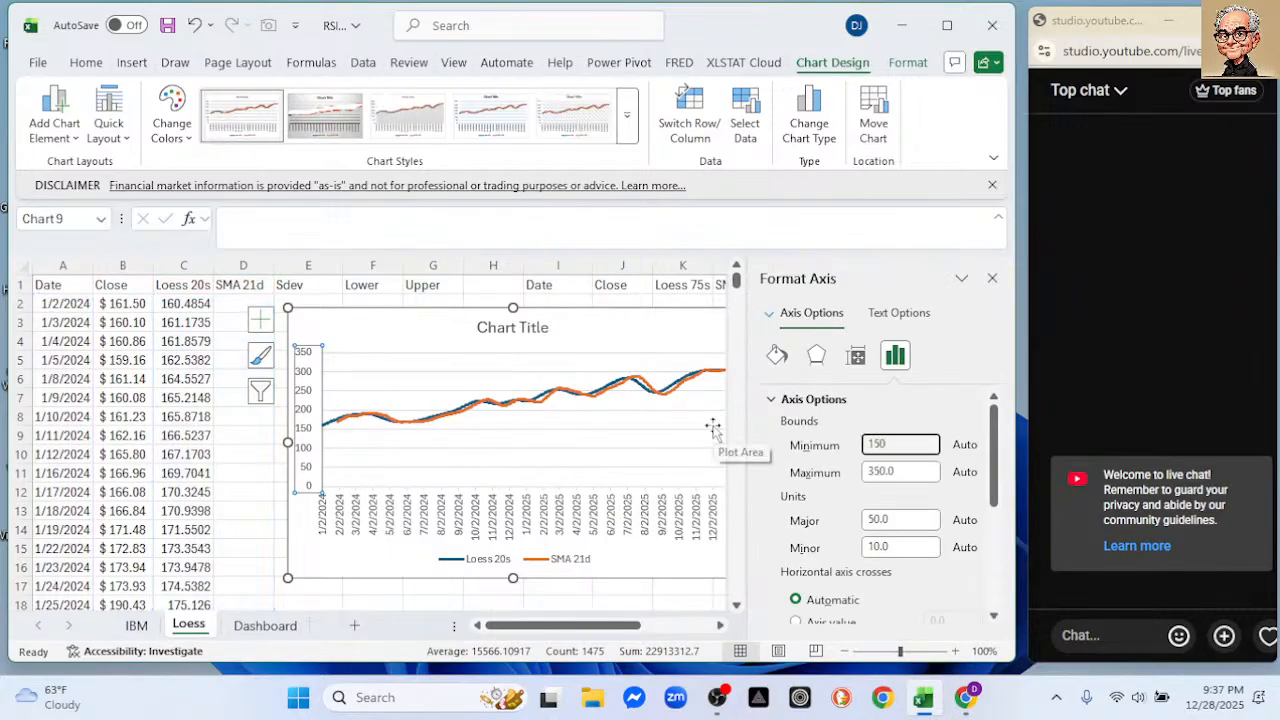
type("50")
key("Return")
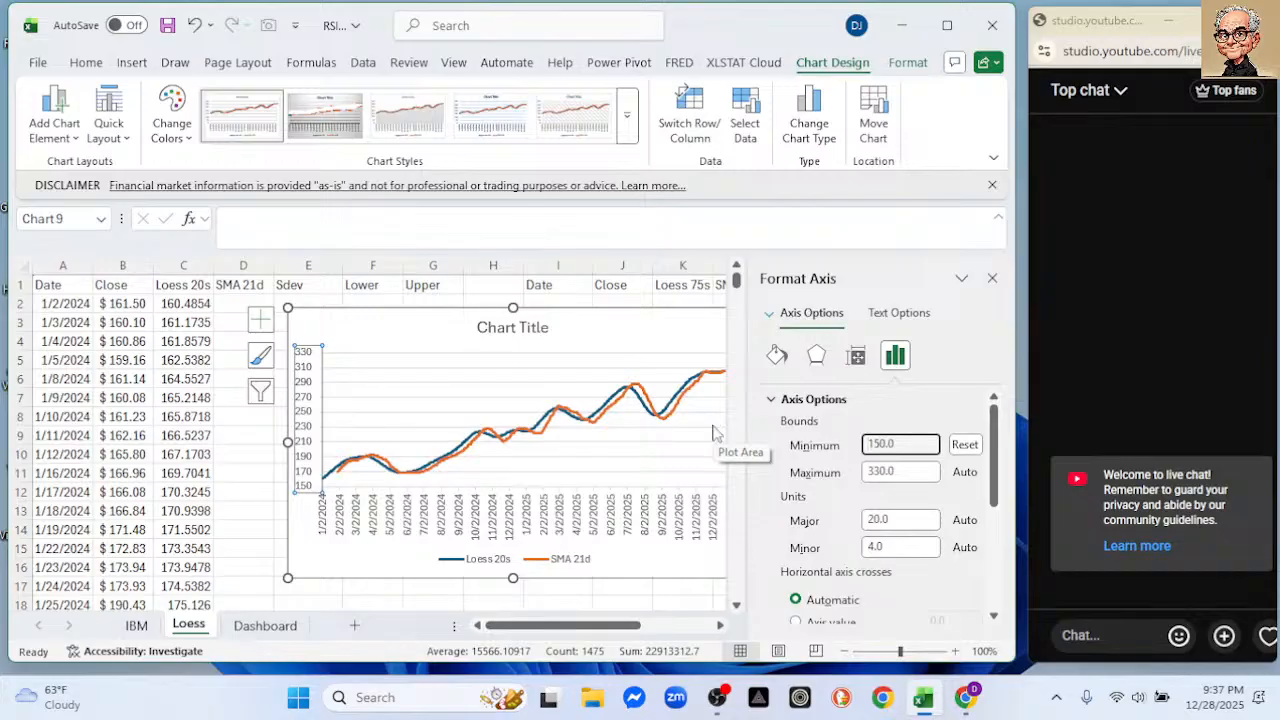
- Check the LOESS formula in C2 and delete the Loess and SMA comparison chart
left_click(992, 278)
left_click(190, 303)
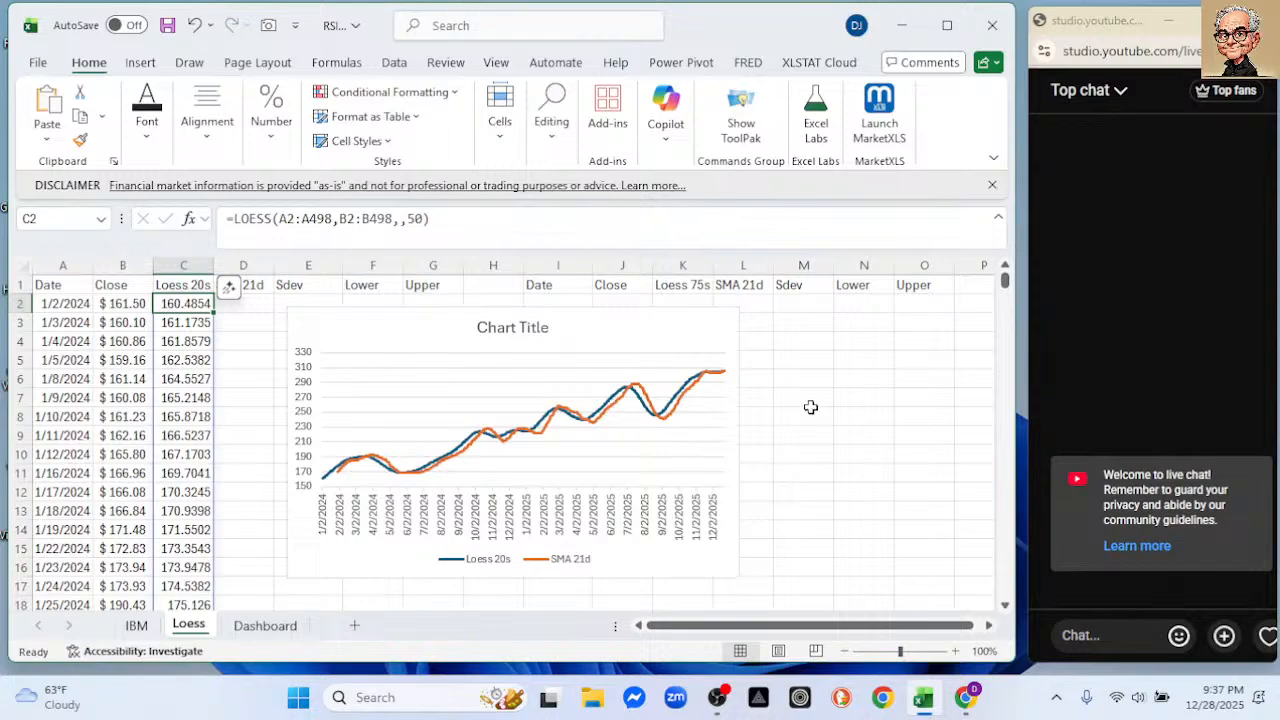
left_click(640, 338)
key("Delete")
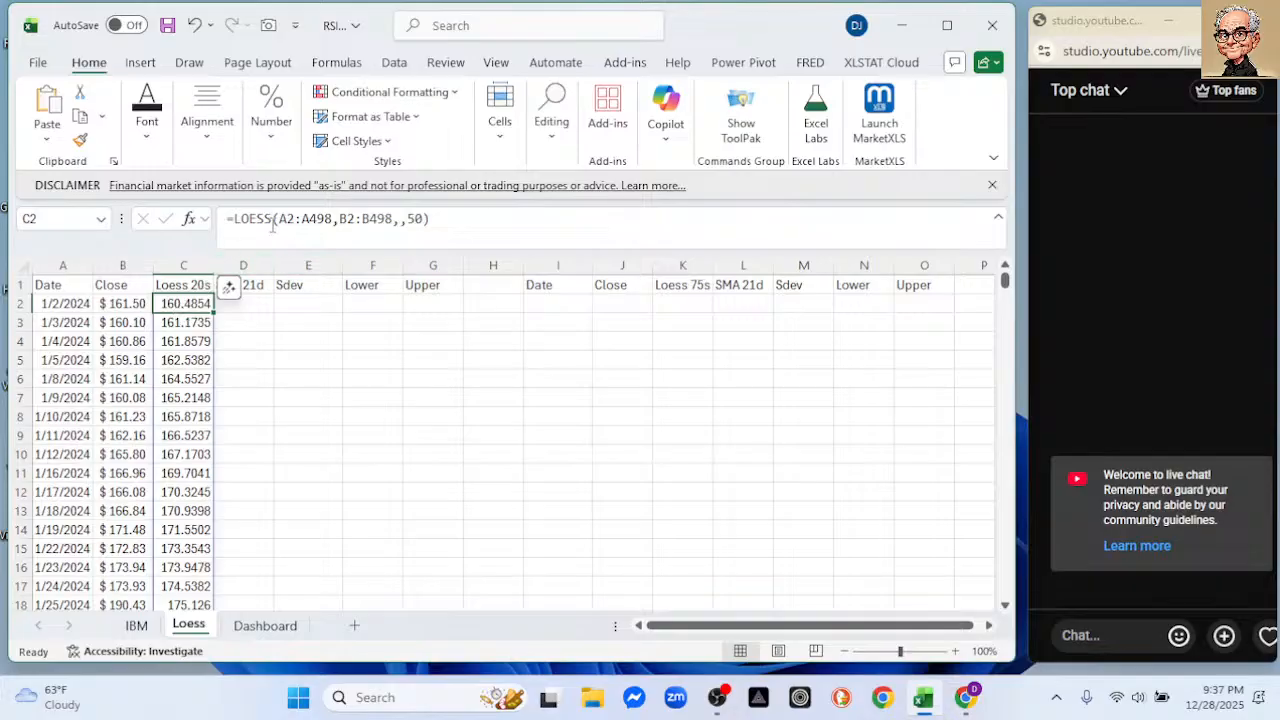
- Rename the column C header to Loess 50s
left_click(192, 286)
left_click(267, 224)
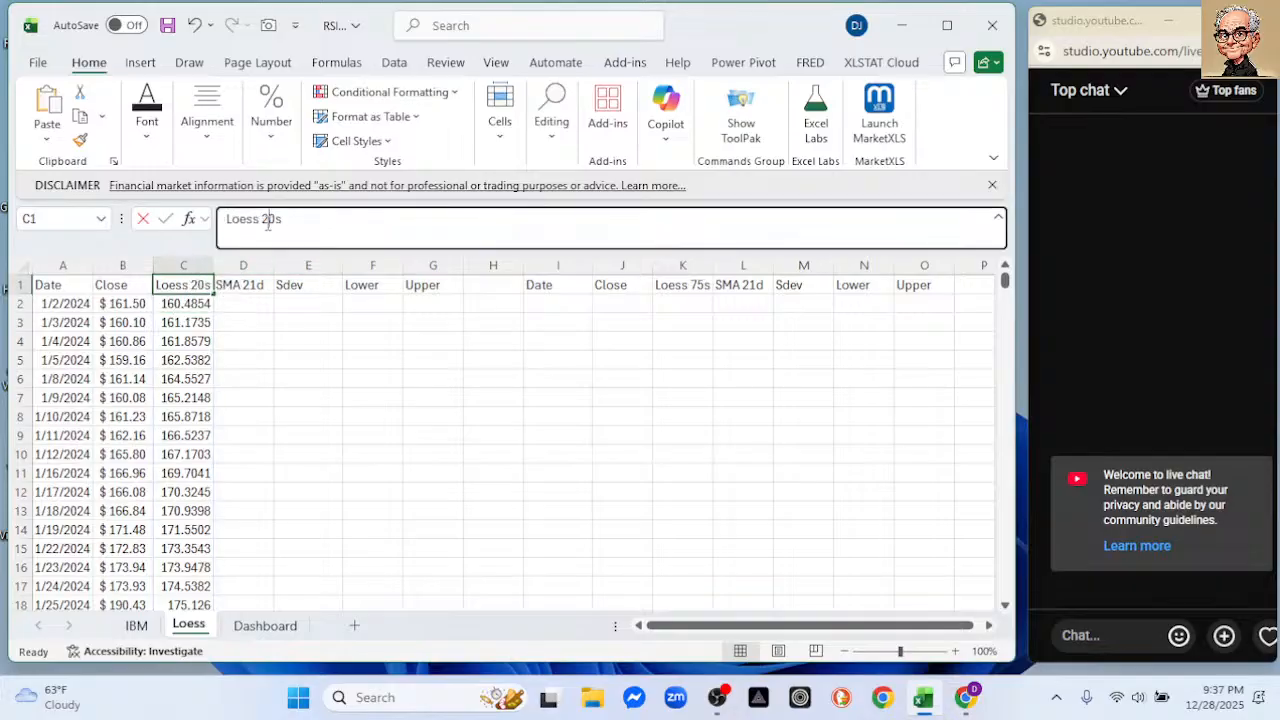
key("BackSpace")
type("5")
key("Return")
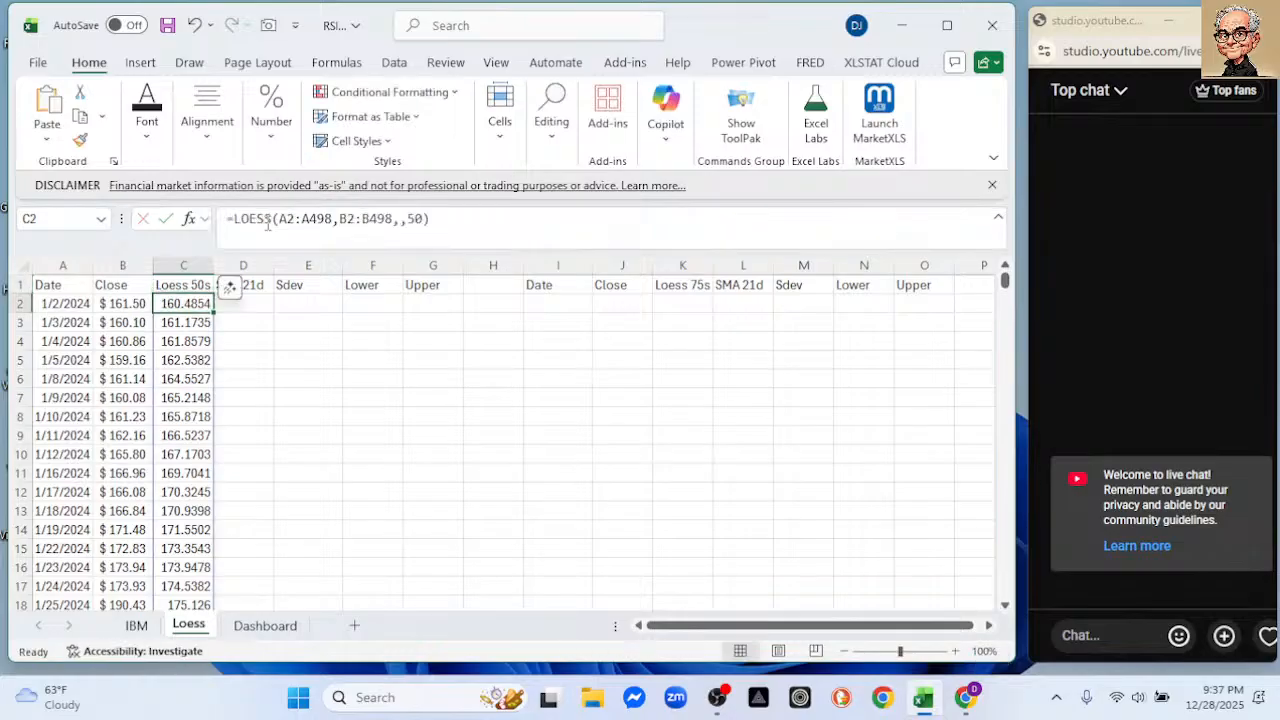
- Check the formulas behind the first SMA 21d, Sdev, Lower and Upper values in D21 to G21
scroll(350, 450, "down", 2)
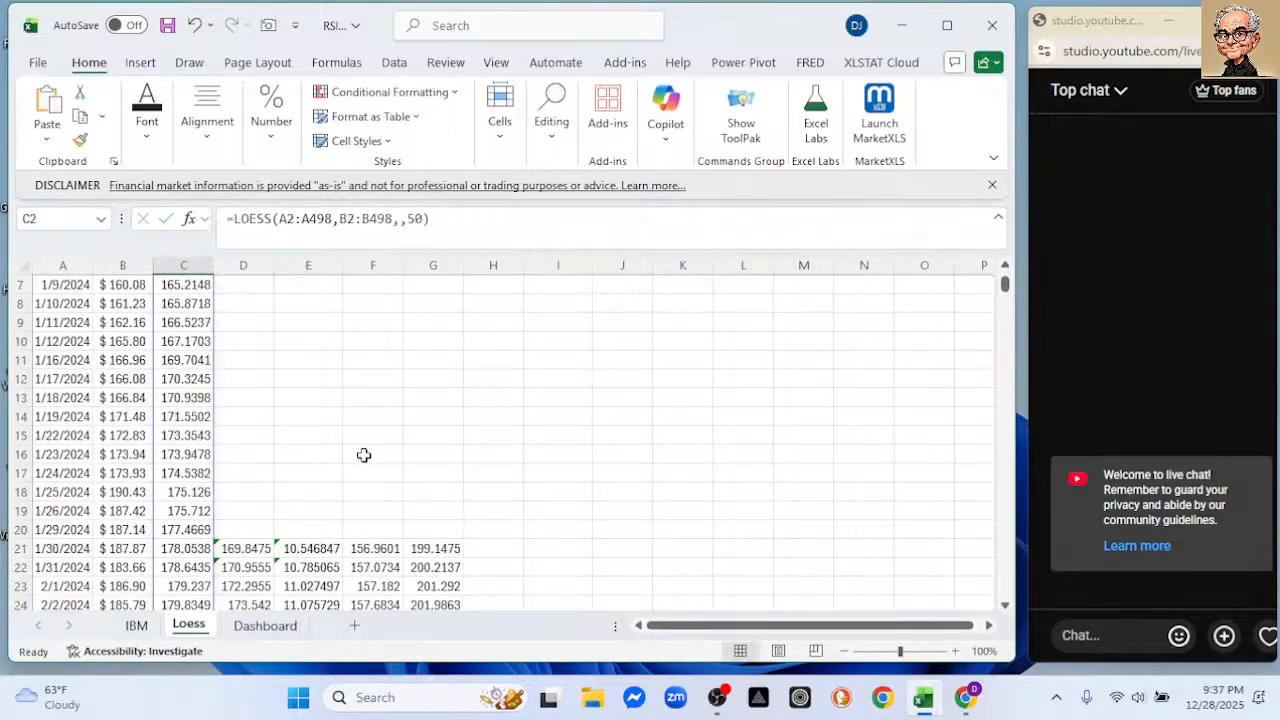
left_click(248, 551)
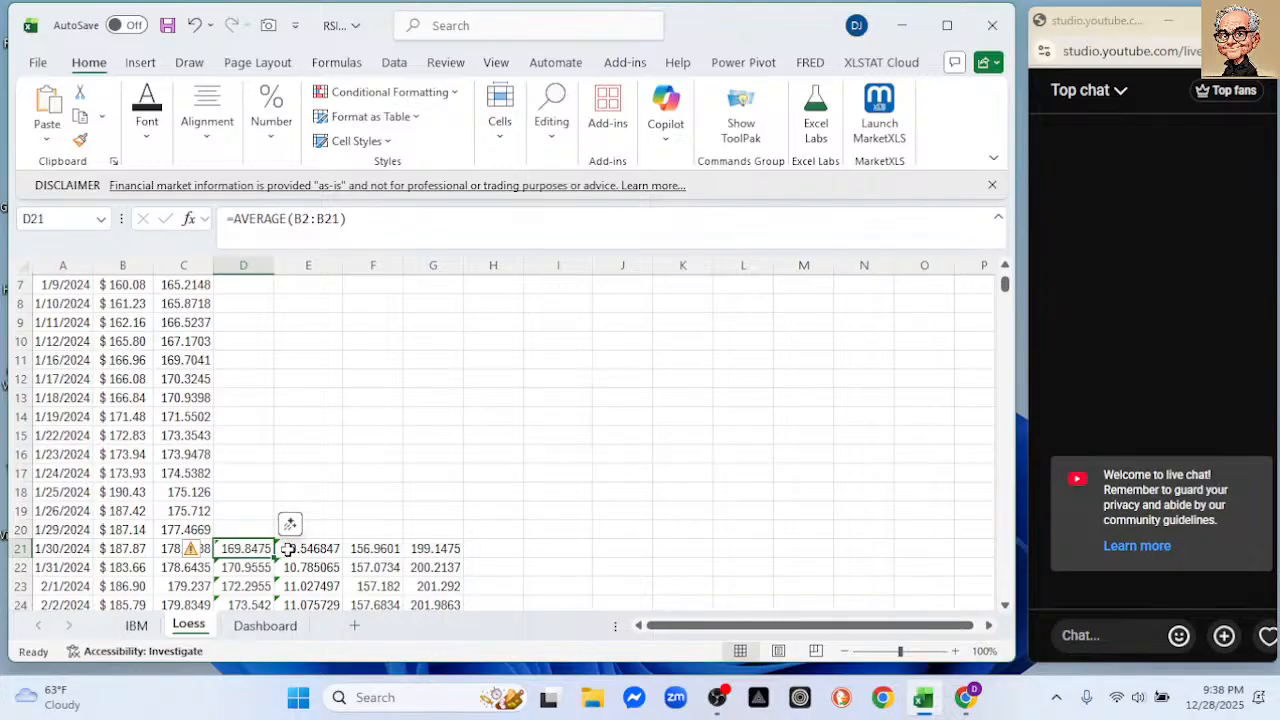
left_click(313, 549)
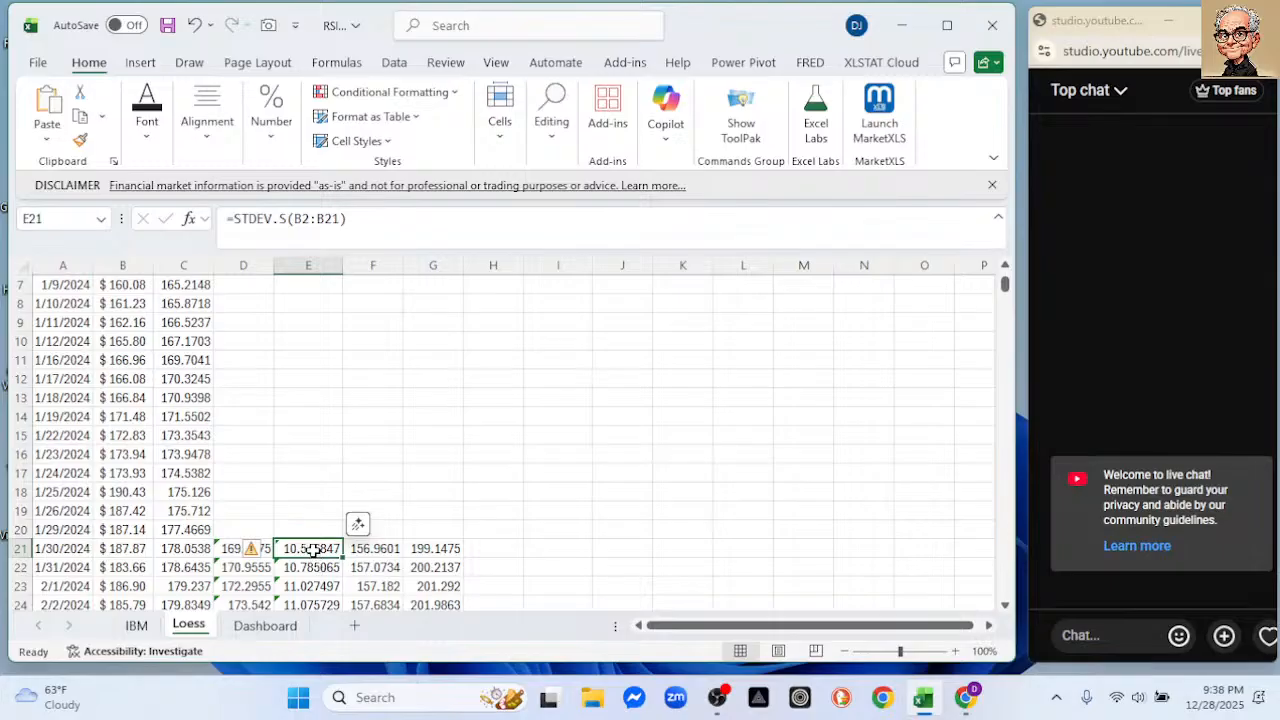
left_click(381, 548)
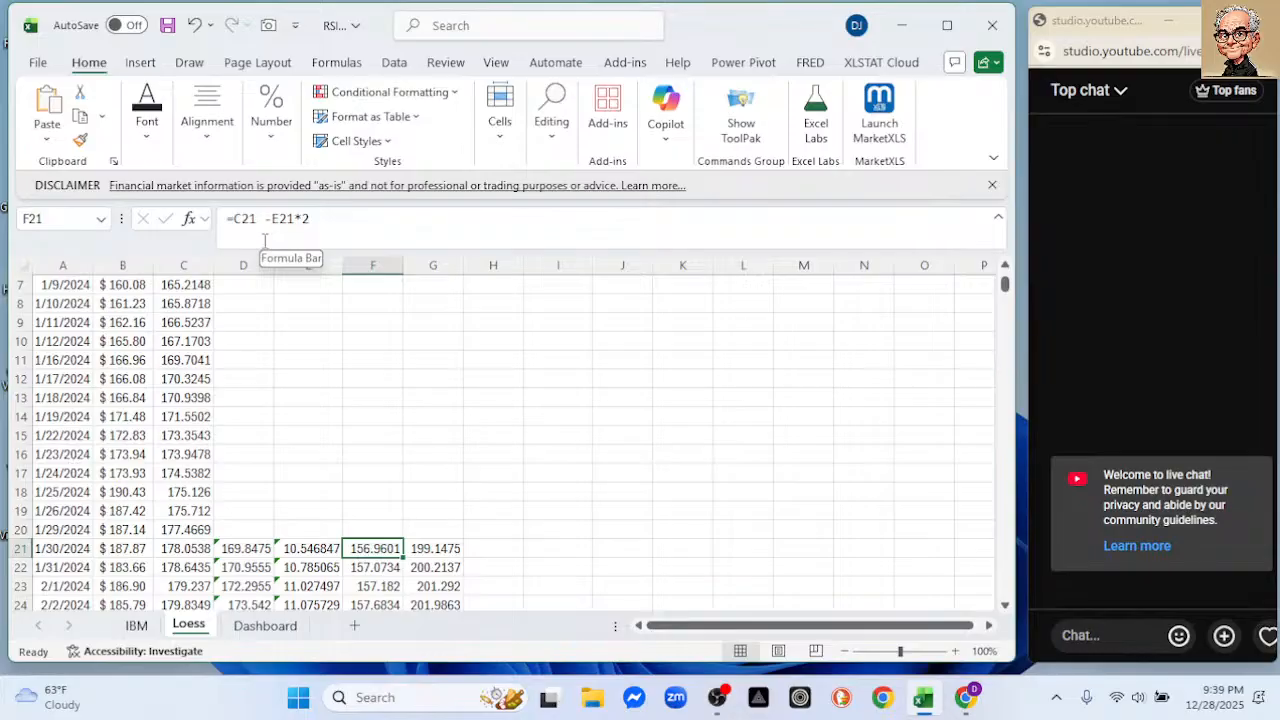
left_click(437, 547)
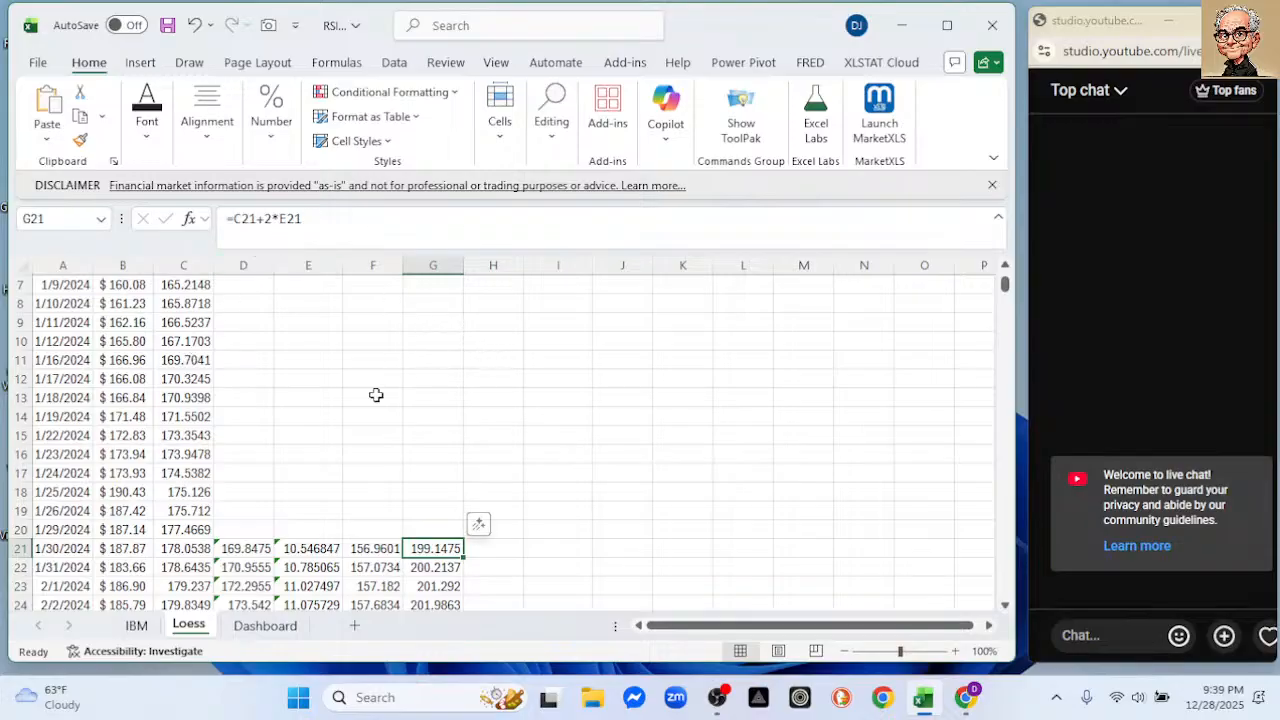
scroll(177, 375, "up", 2)
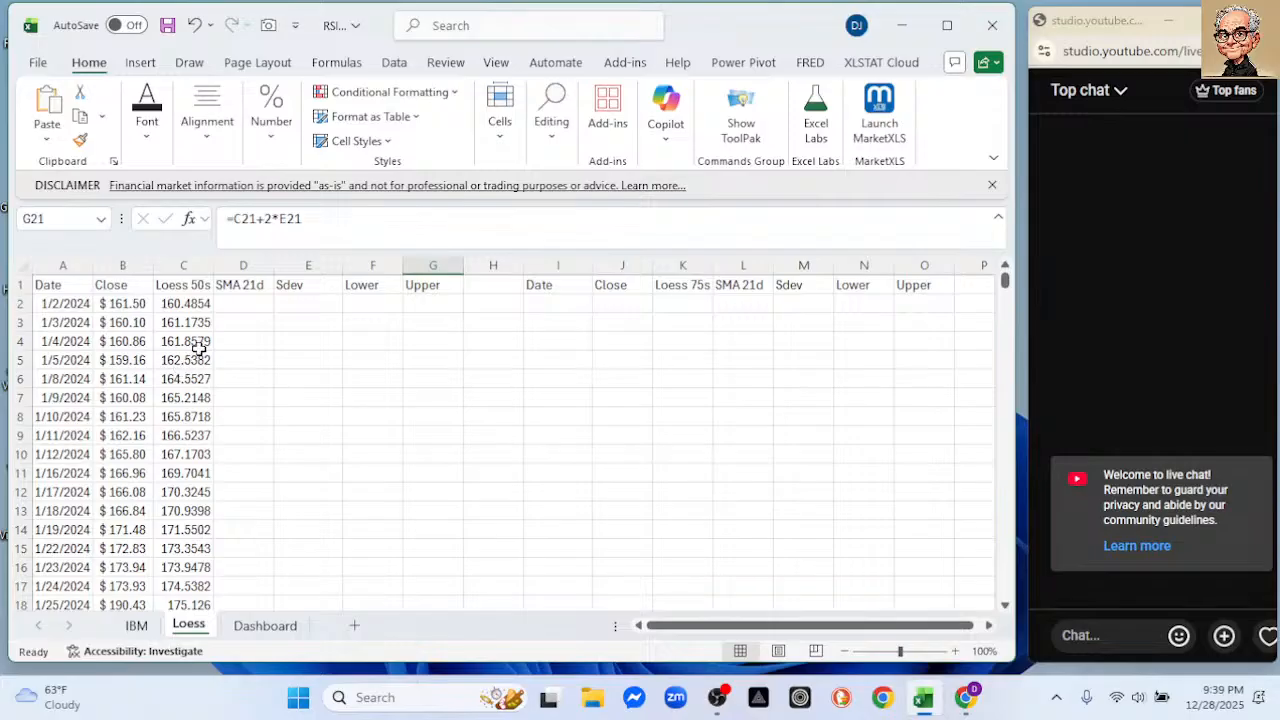
left_click(66, 262)
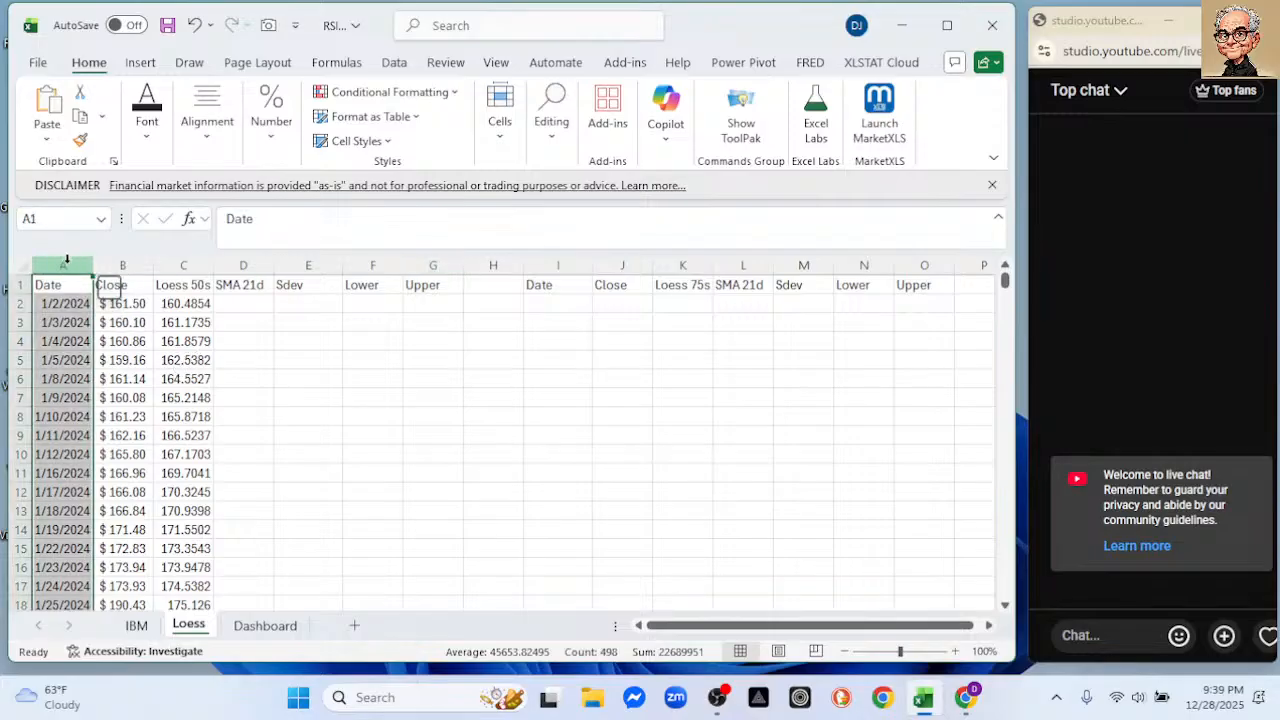
left_click(121, 258, "ctrl")
left_click(188, 258, "ctrl")
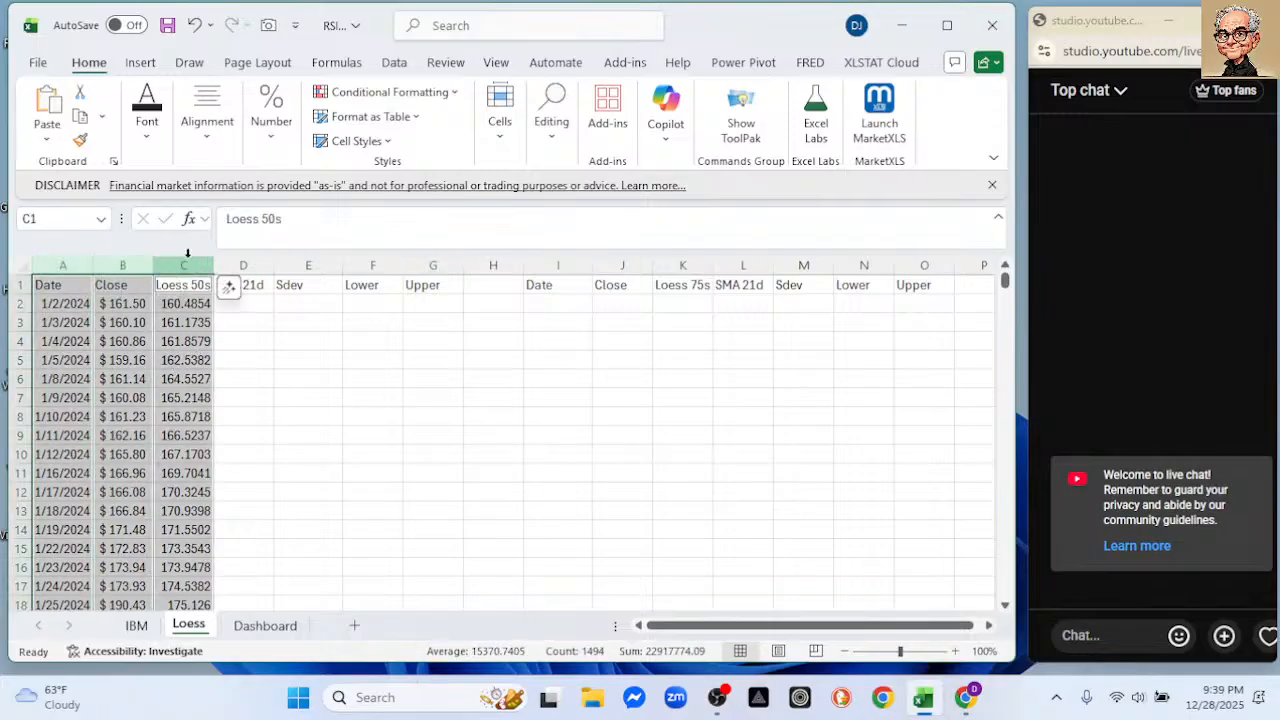
left_click(358, 258, "ctrl")
left_click(428, 260, "ctrl")
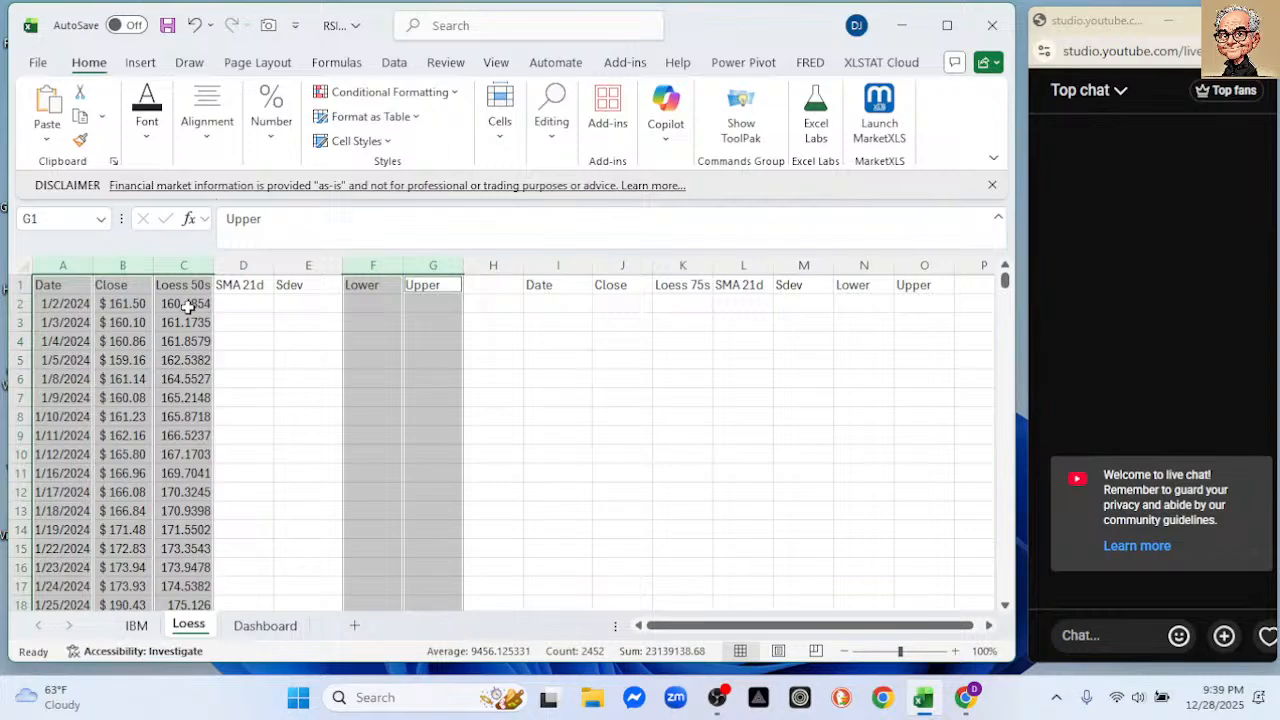
- Check the formula behind the first Lower band value in F21 again
scroll(188, 306, "down", 2)
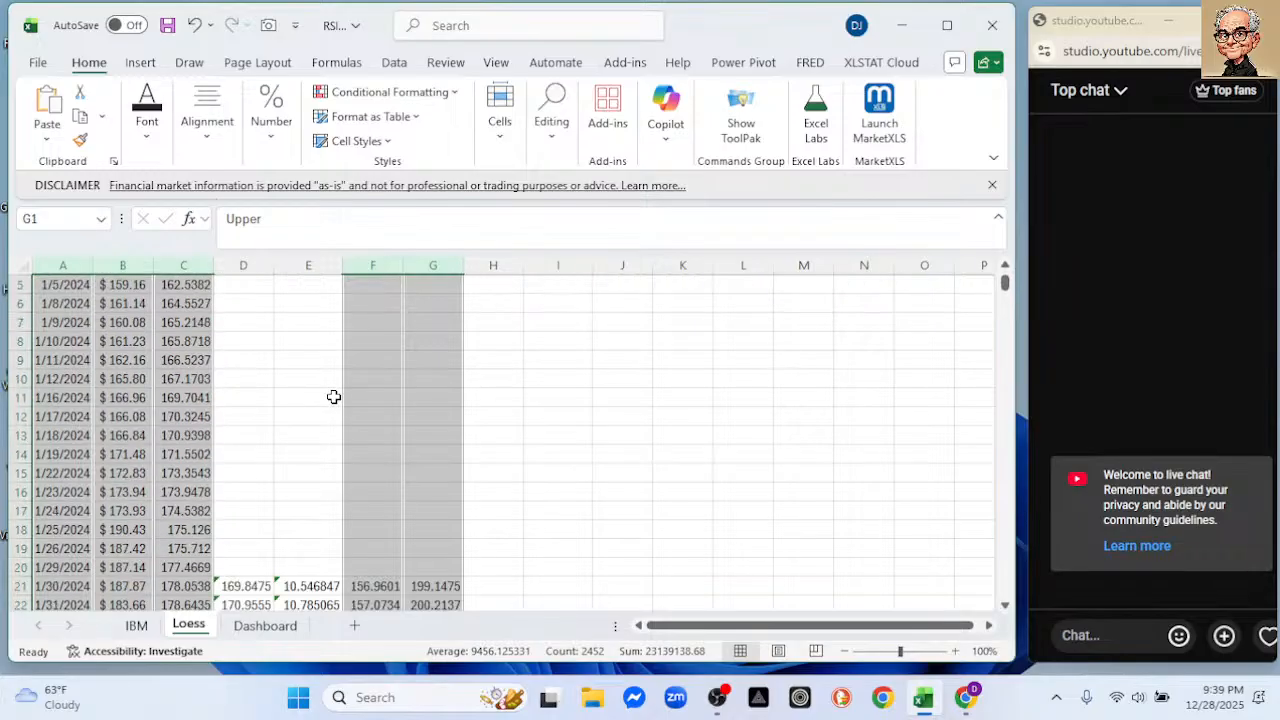
left_click(357, 586)
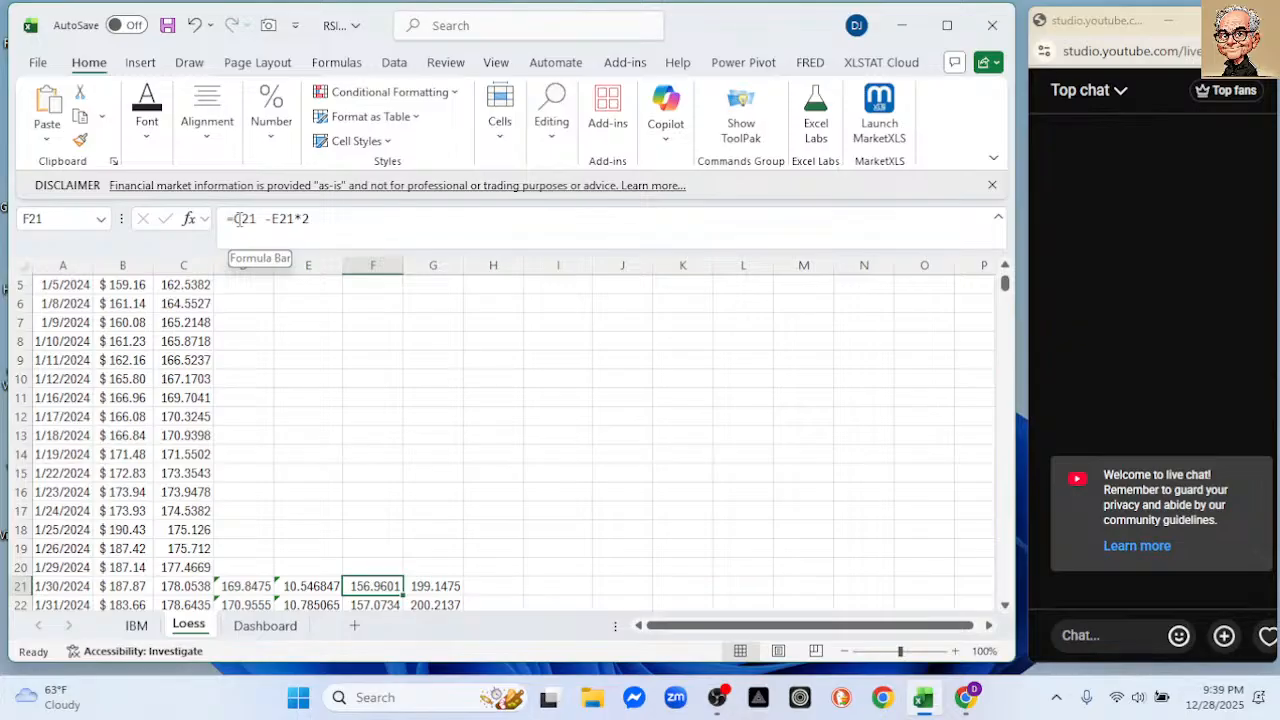
scroll(214, 272, "up", 2)
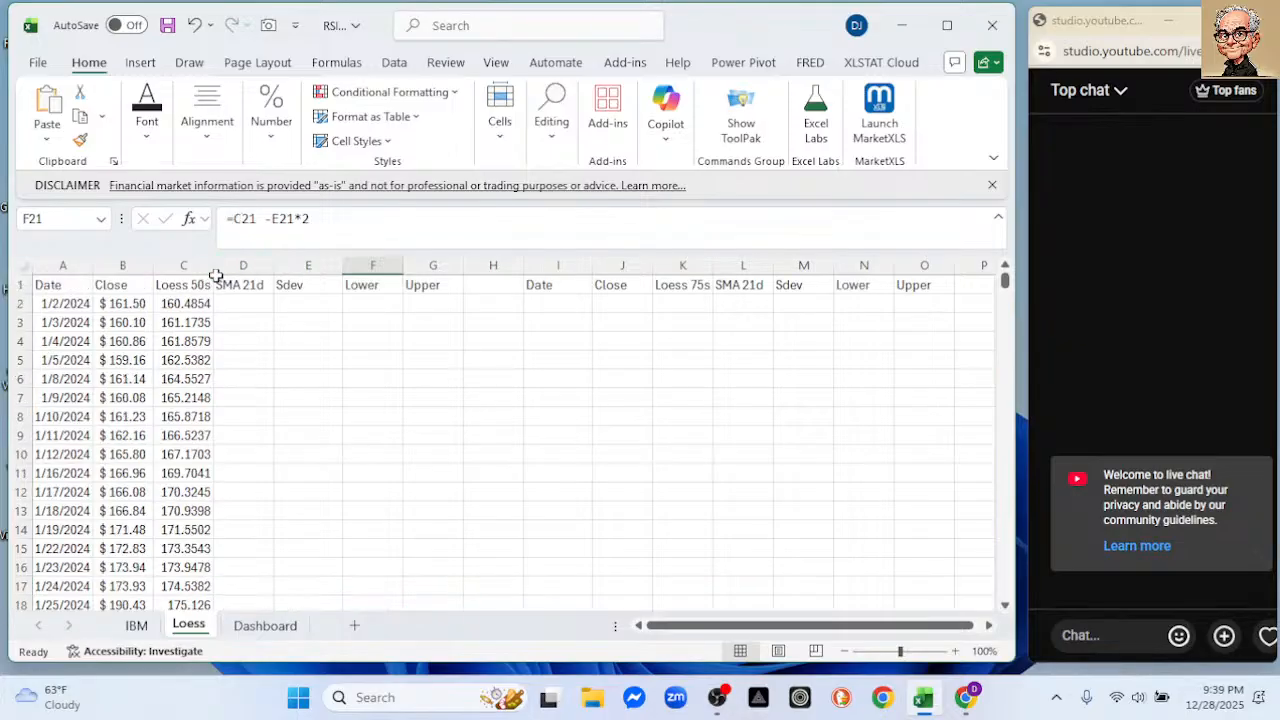
- Insert a line chart of Close, Loess 50s, Lower and Upper against Date, and reposition and slightly enlarge it
left_click_drag(61, 266, 123, 262)
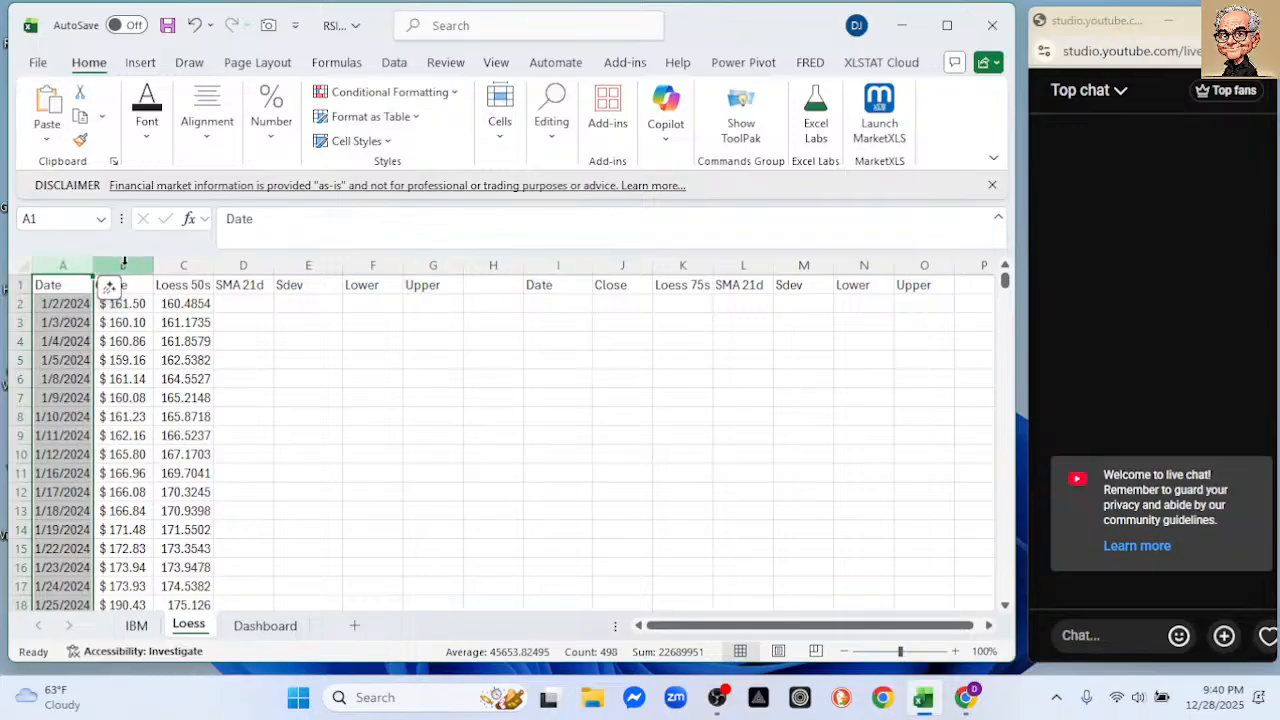
left_click(123, 262, "ctrl")
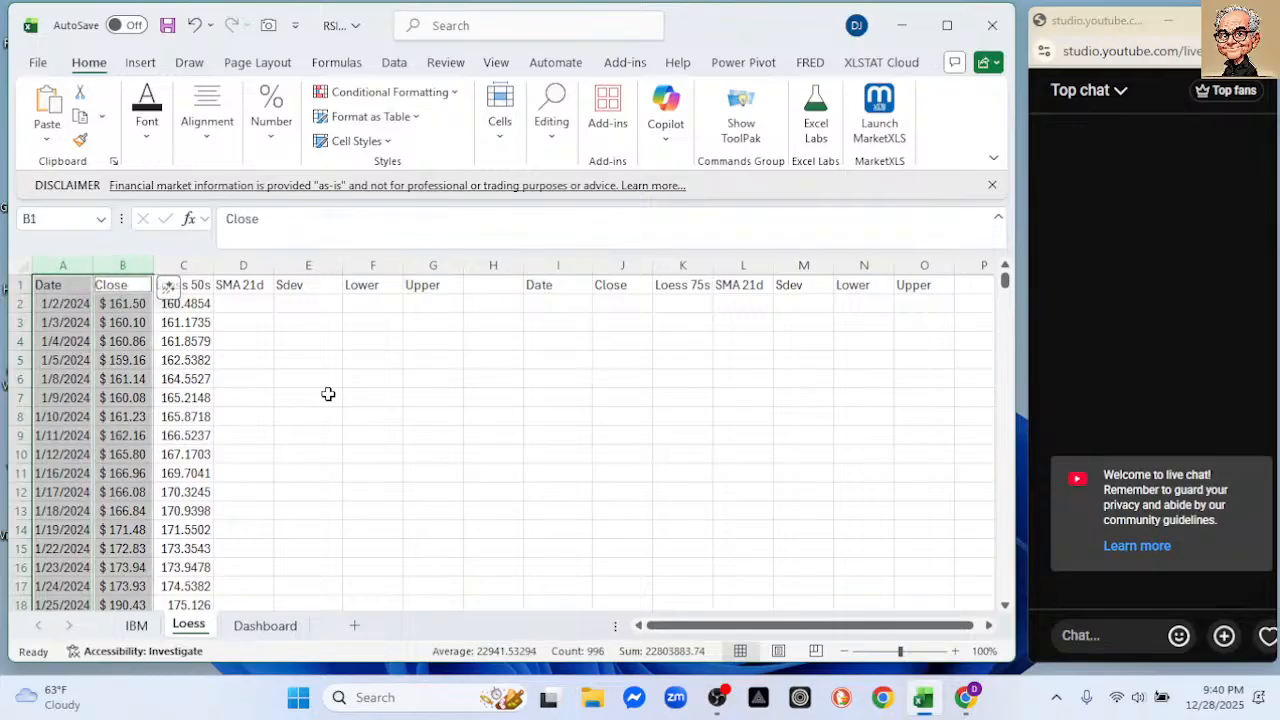
left_click(195, 264, "ctrl")
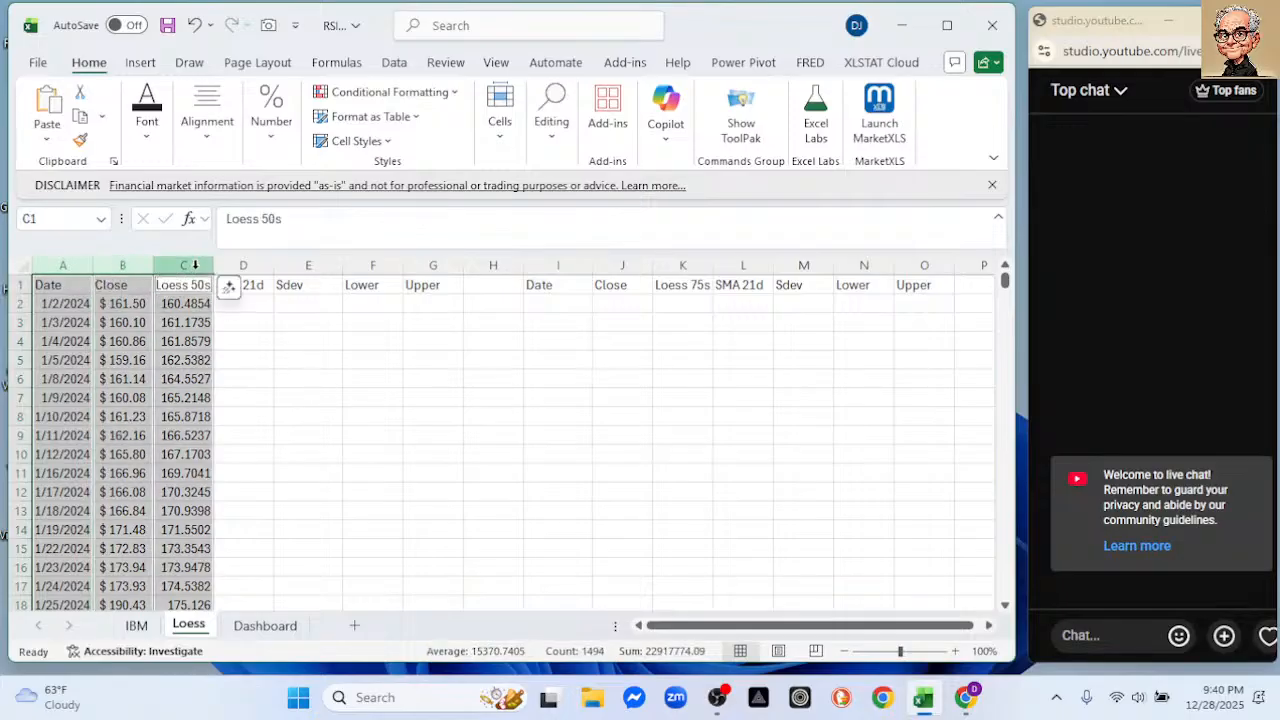
left_click(373, 264, "ctrl")
left_click(433, 264, "ctrl")
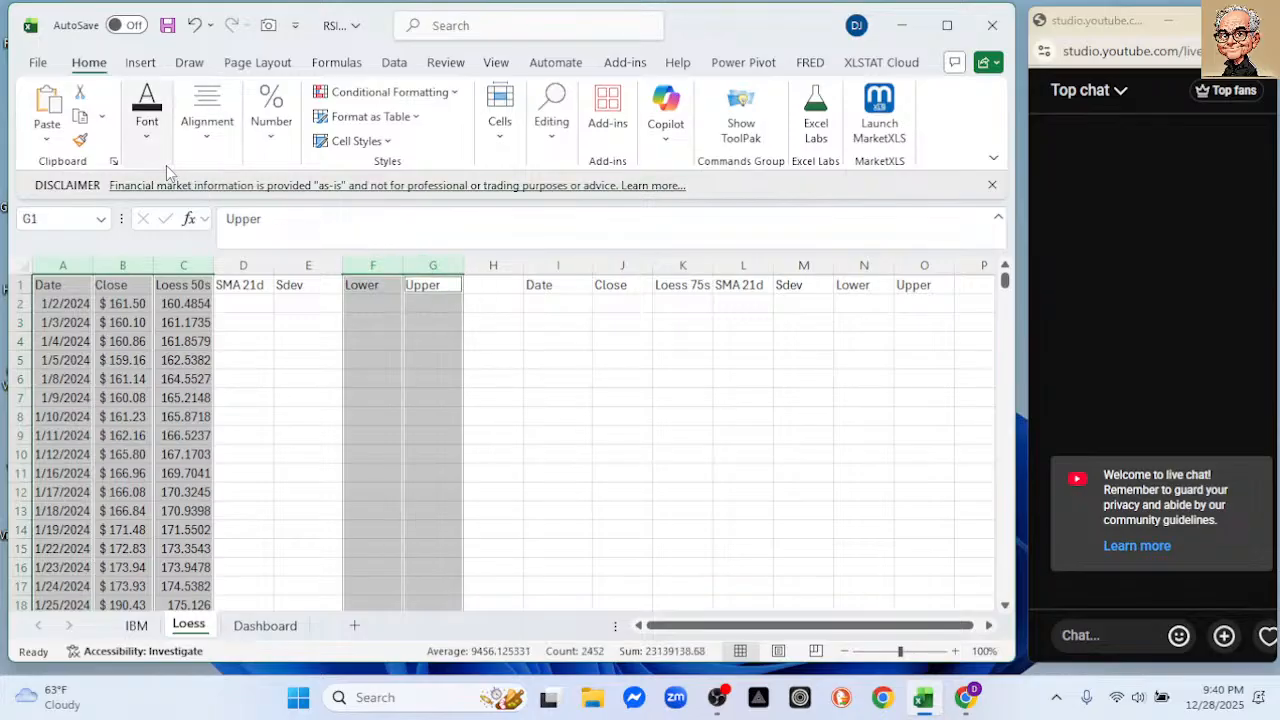
left_click(140, 62)
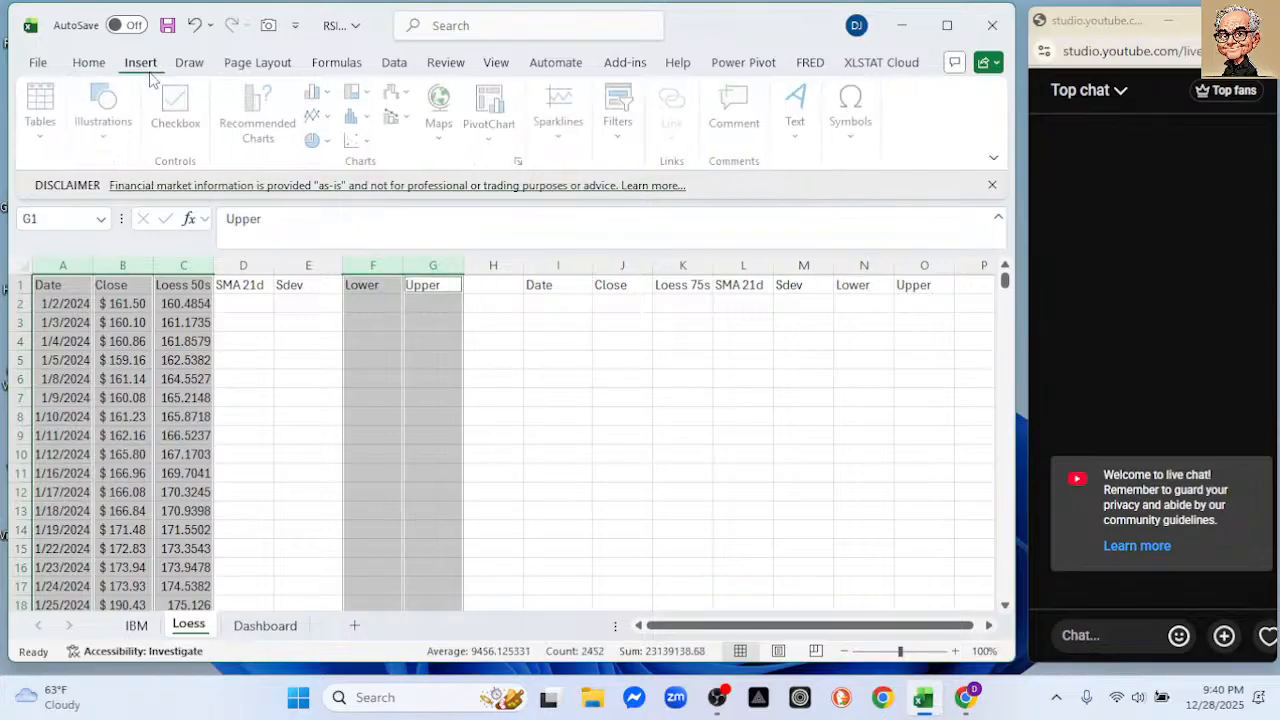
left_click(258, 135)
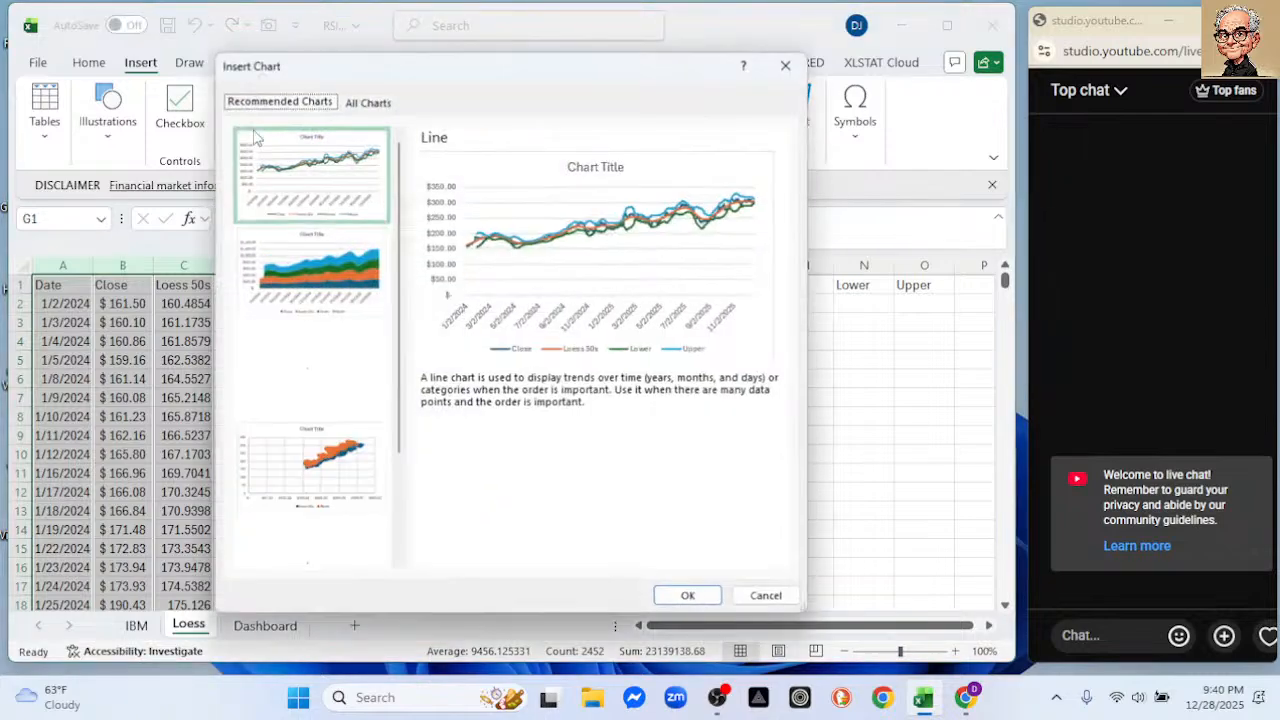
left_click(672, 598)
left_click_drag(449, 323, 354, 304)
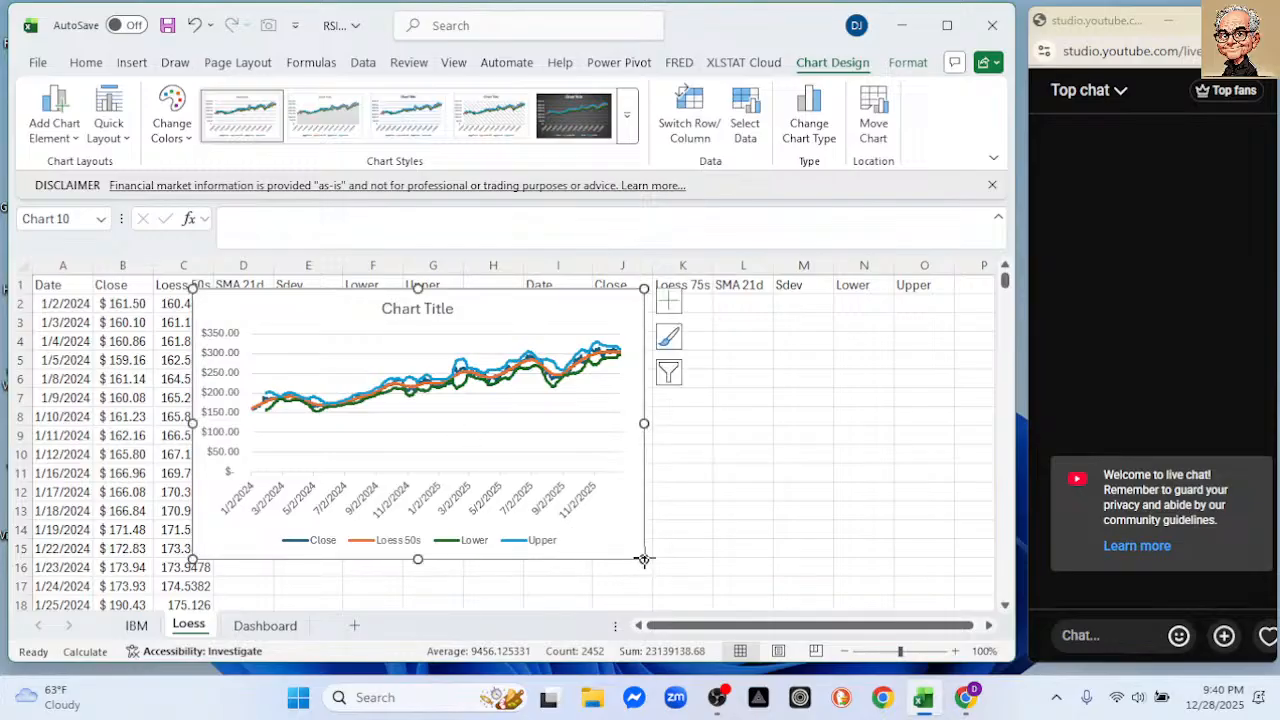
left_click_drag(644, 559, 694, 580)
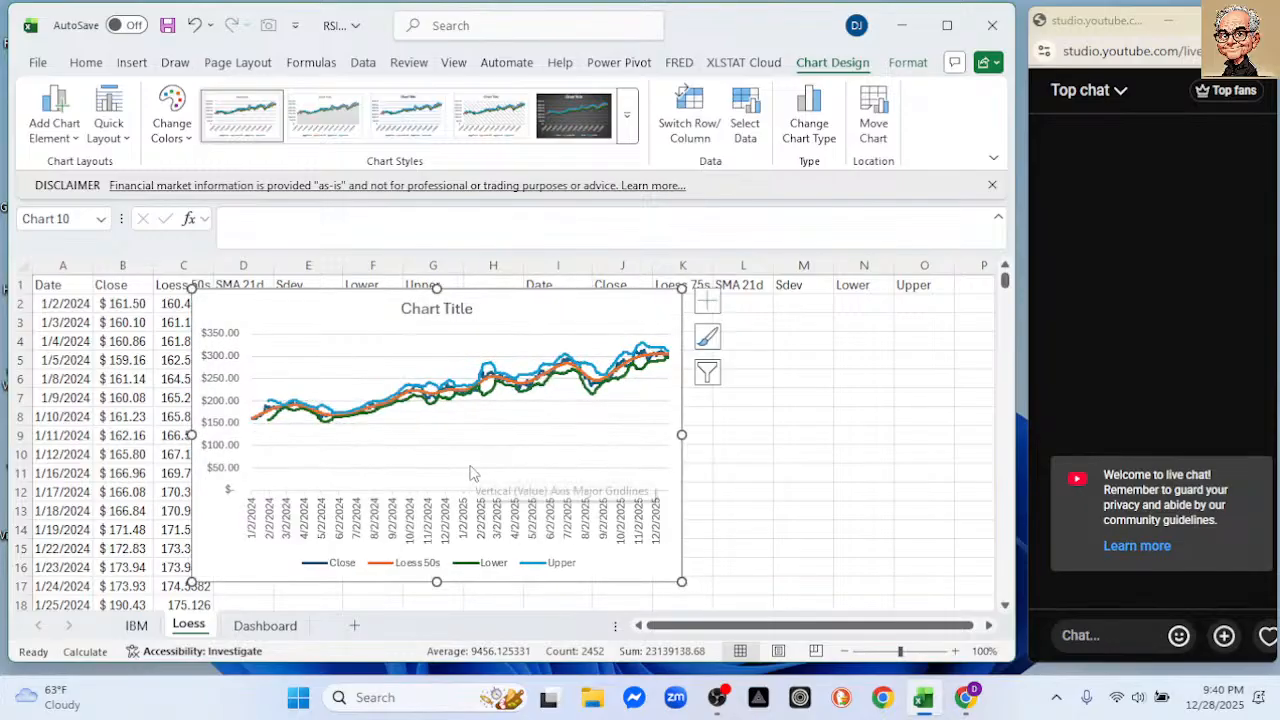
- Set the minimum bound of the band chart's vertical axis to 150, and delete the chart after viewing it
double_click(222, 415)
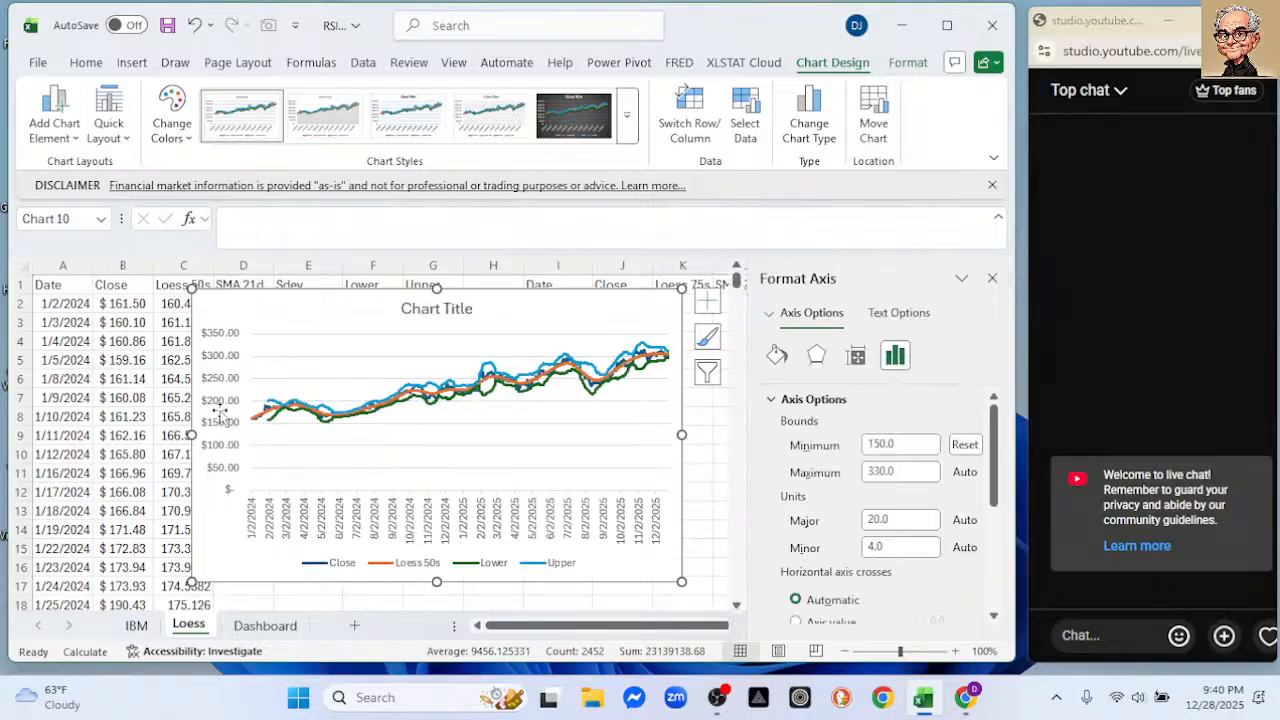
left_click(505, 423)
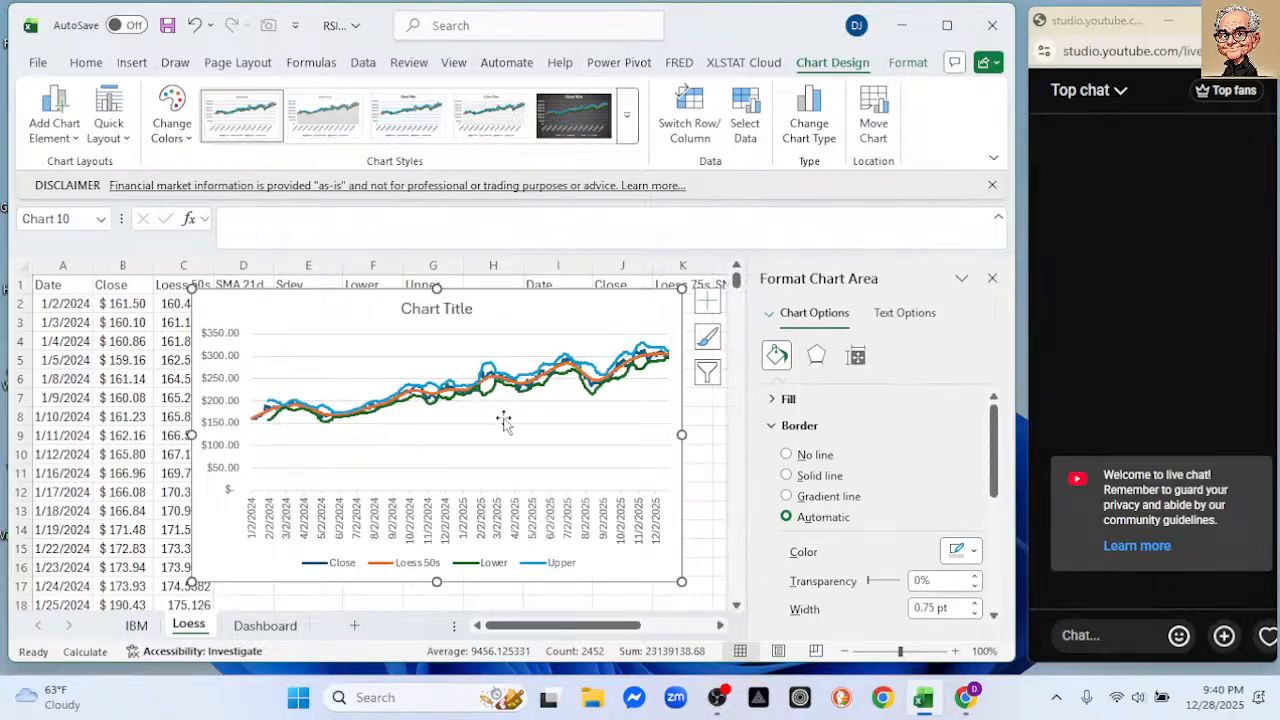
left_click(992, 278)
double_click(232, 390)
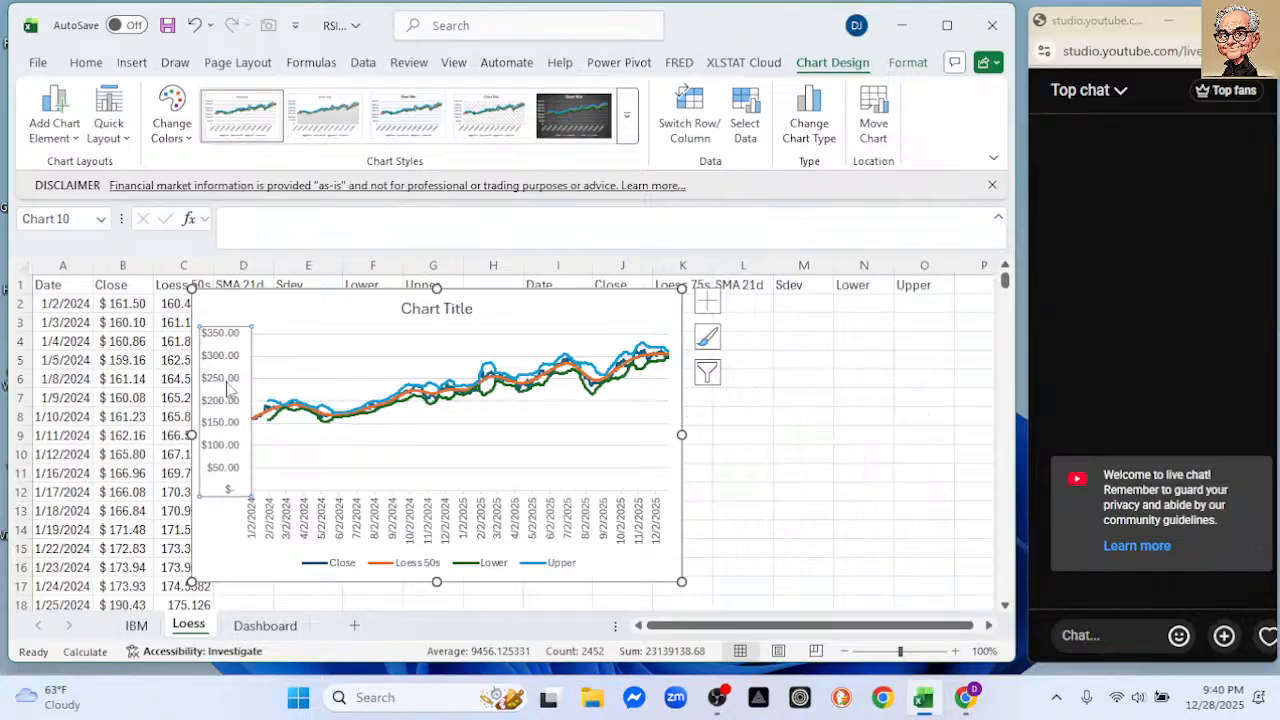
left_click(878, 444)
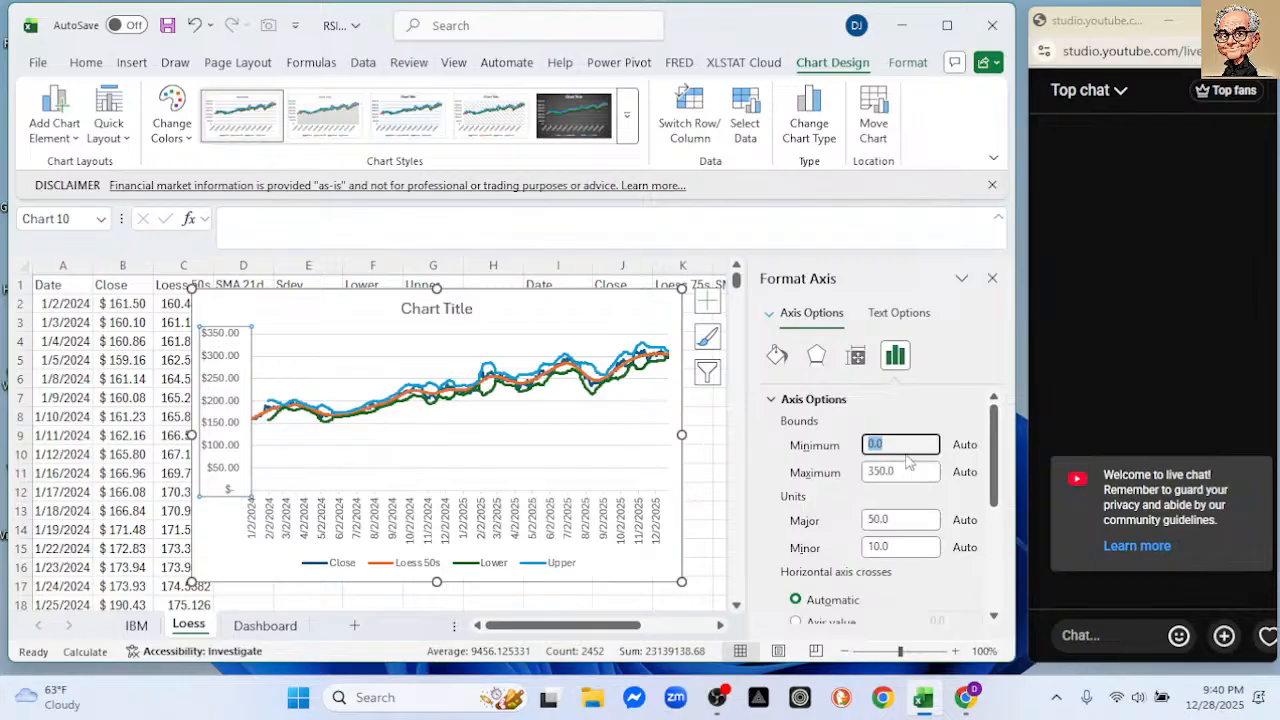
type("150")
key("Return")
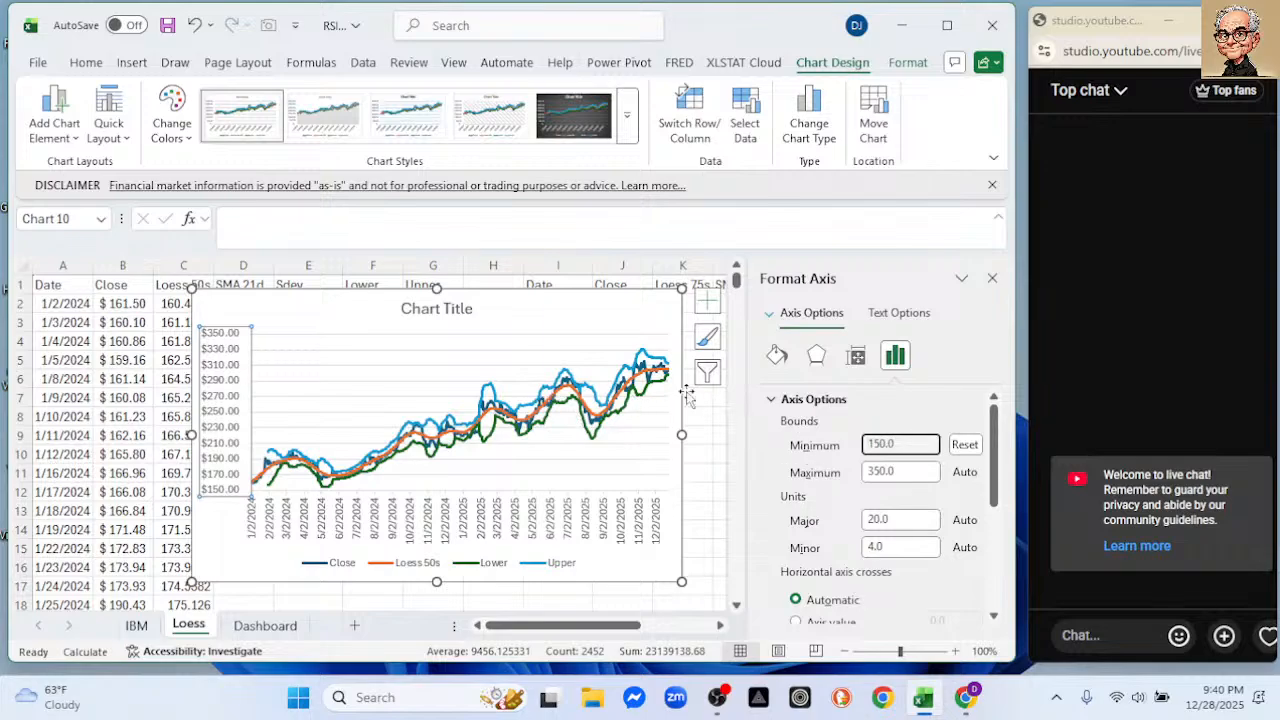
left_click(992, 278)
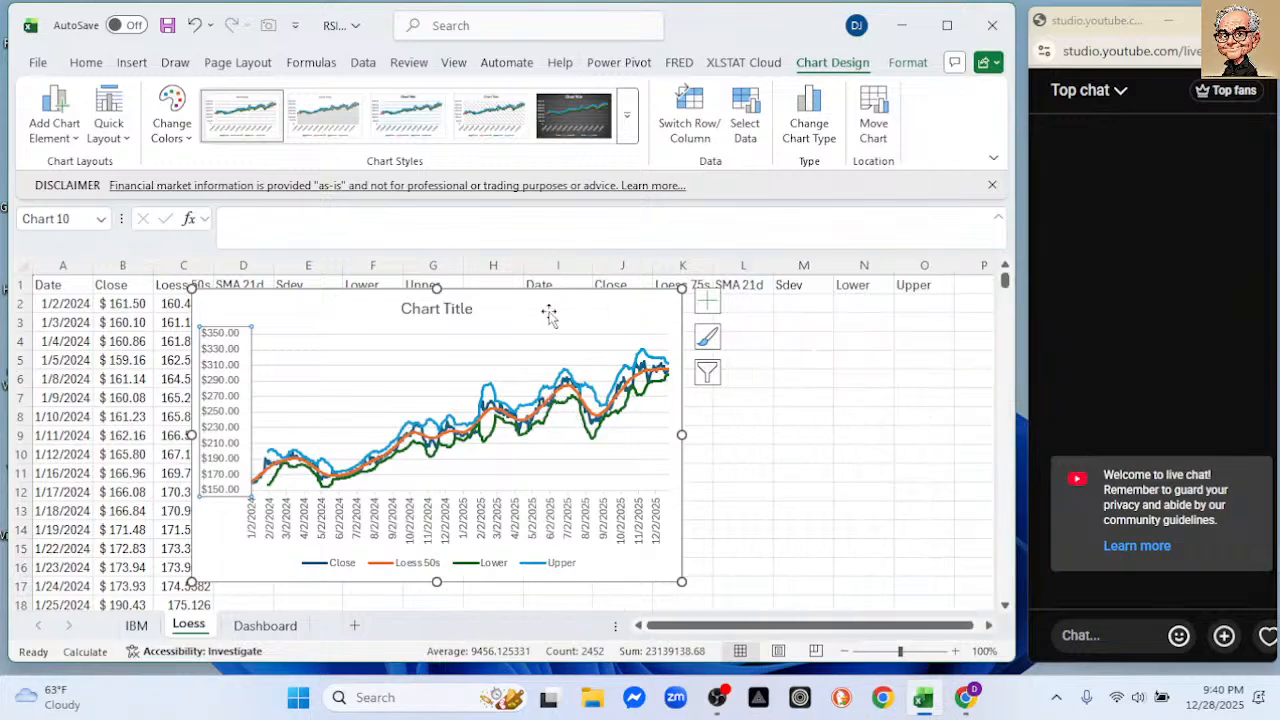
left_click(549, 315)
key("Delete")
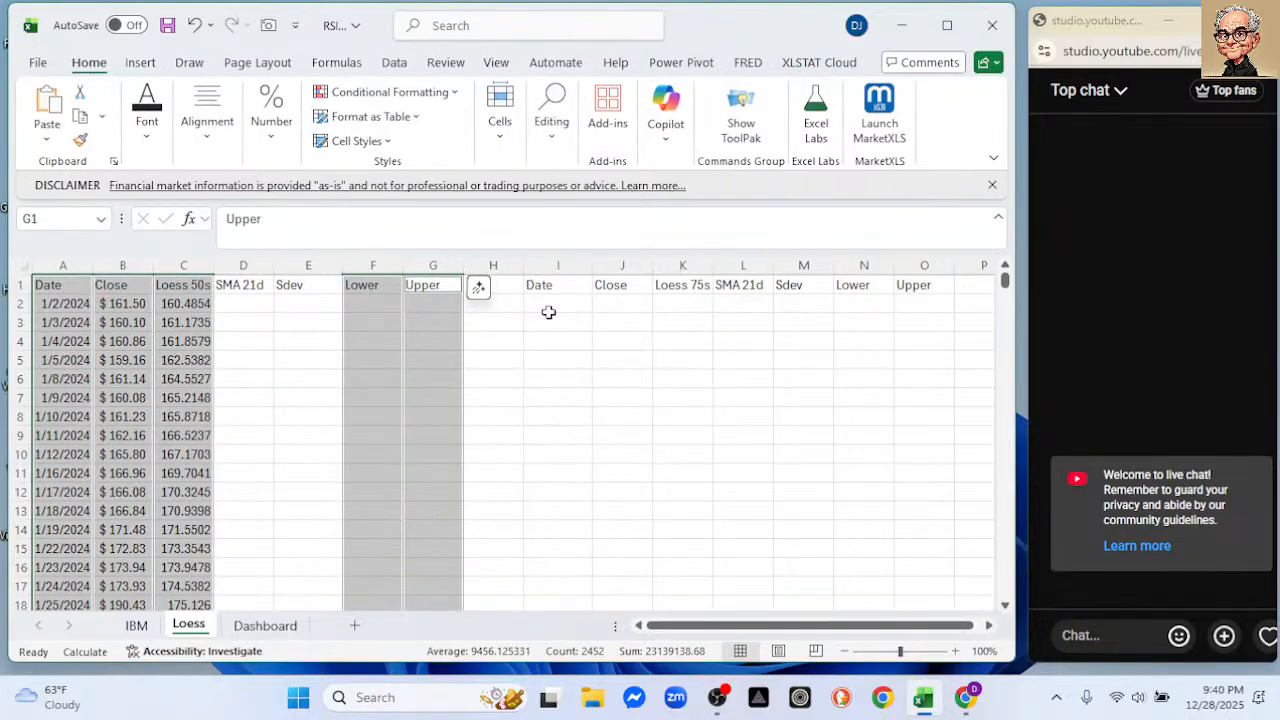
- Begin a TAKE formula in I2, using A2:G498 as its array
left_click(561, 306)
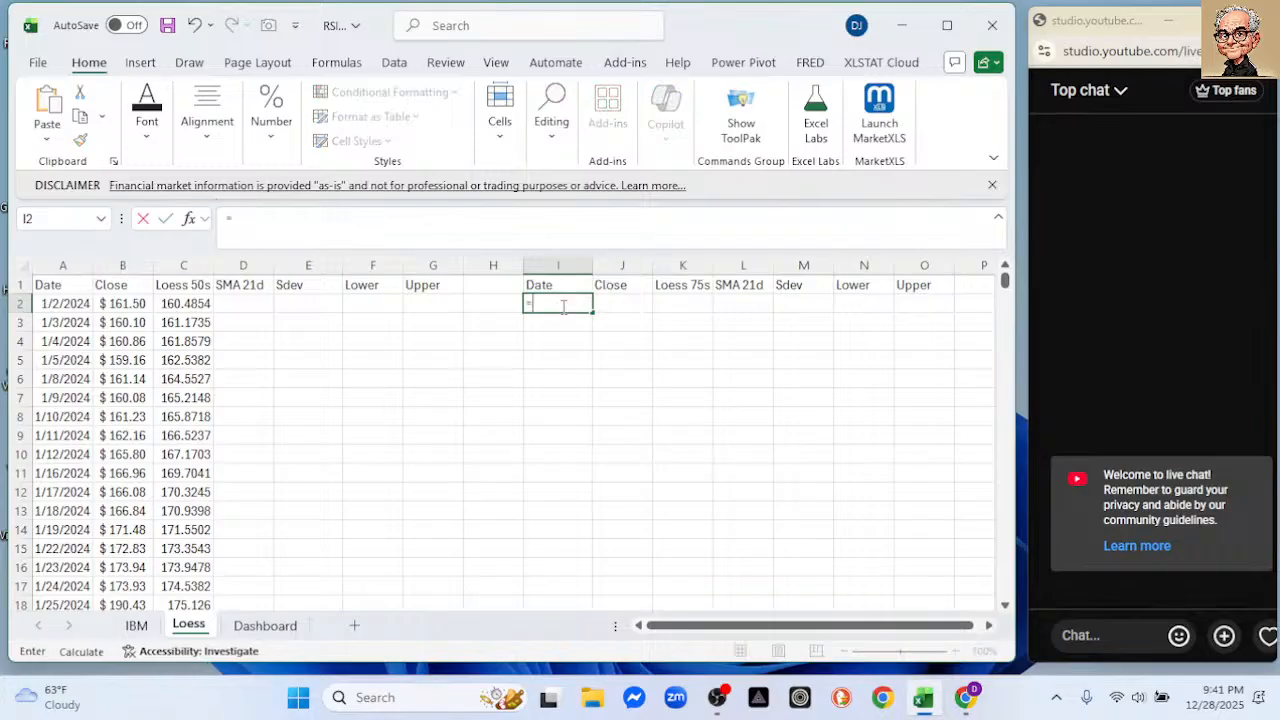
type("=take")
key("ctrl+Return")
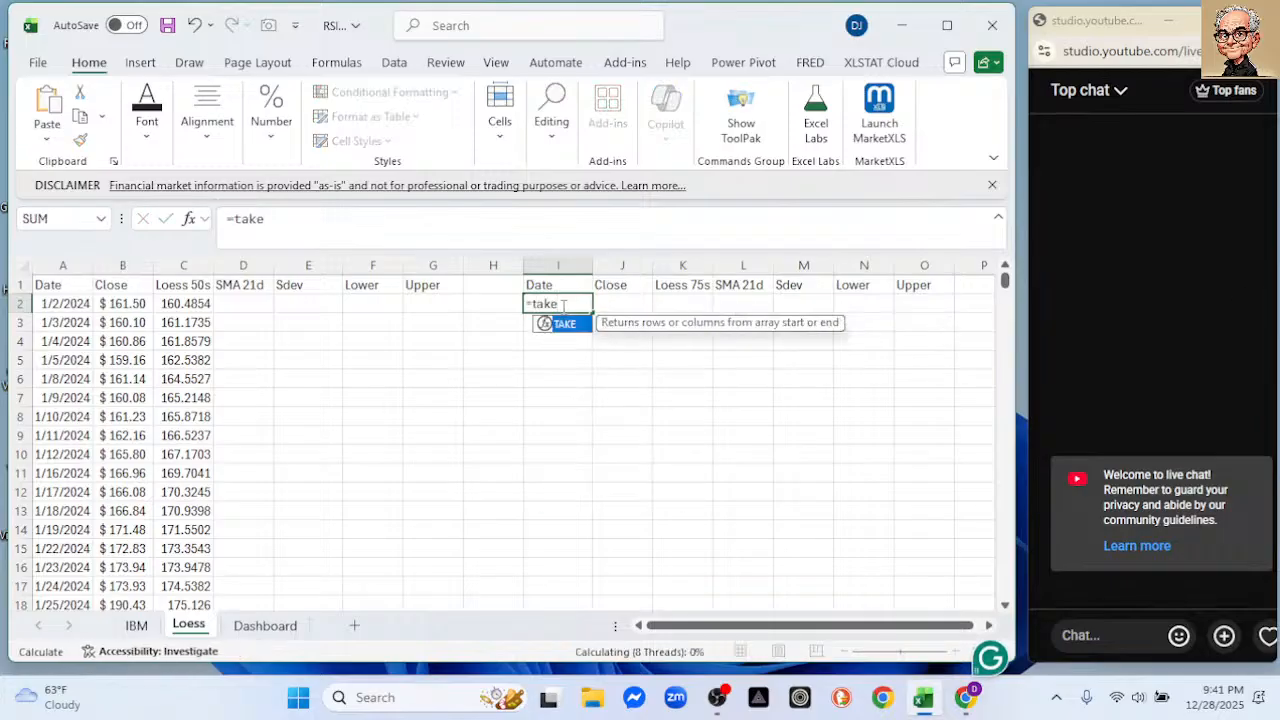
type("=take")
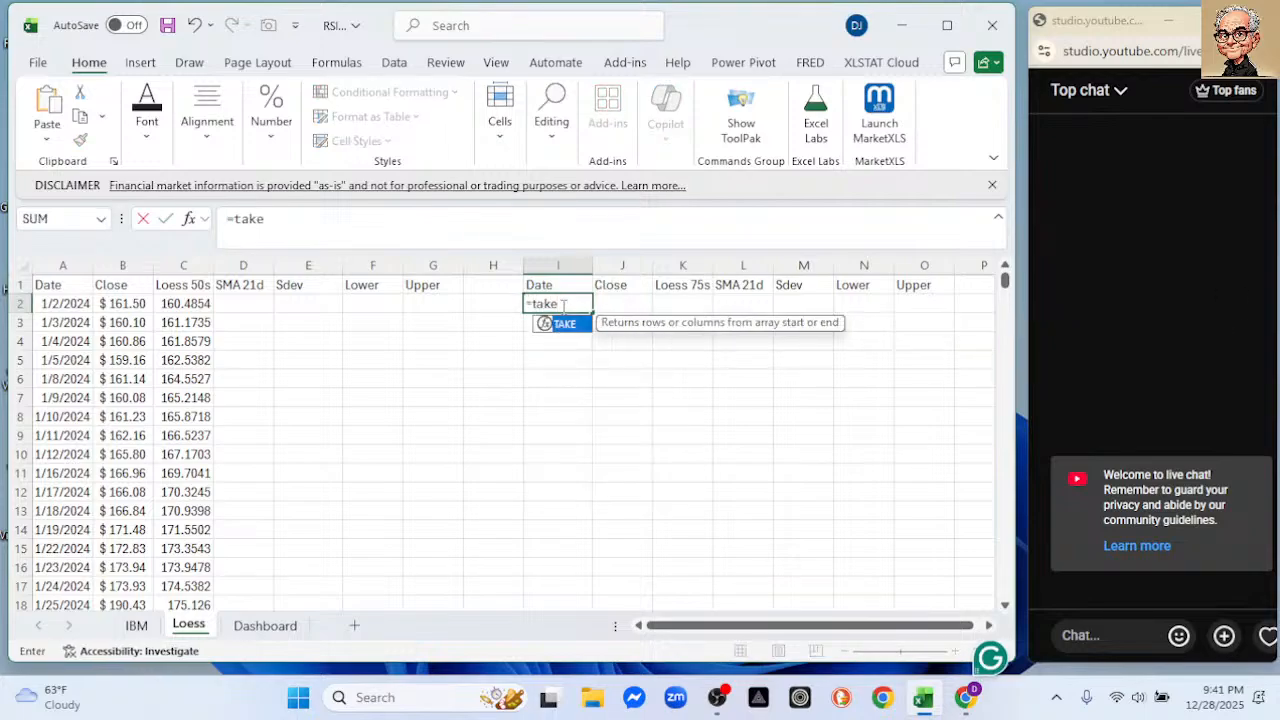
key("Tab")
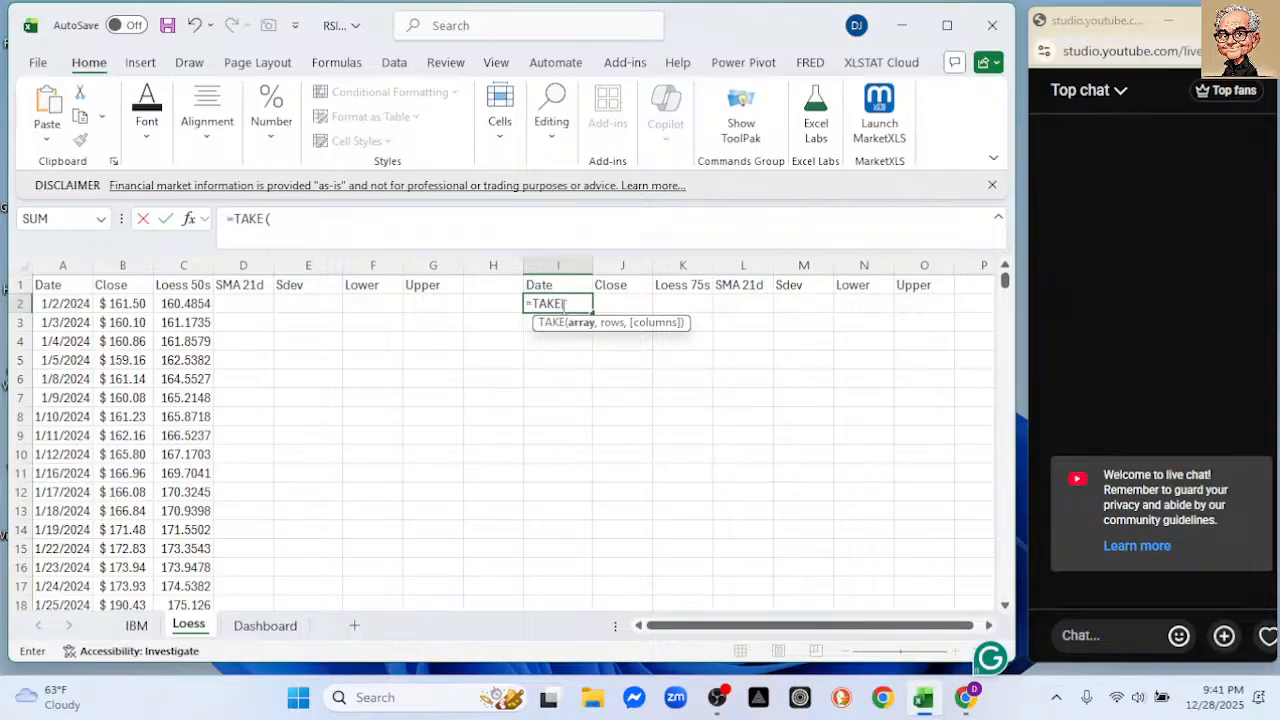
left_click_drag(88, 304, 420, 303)
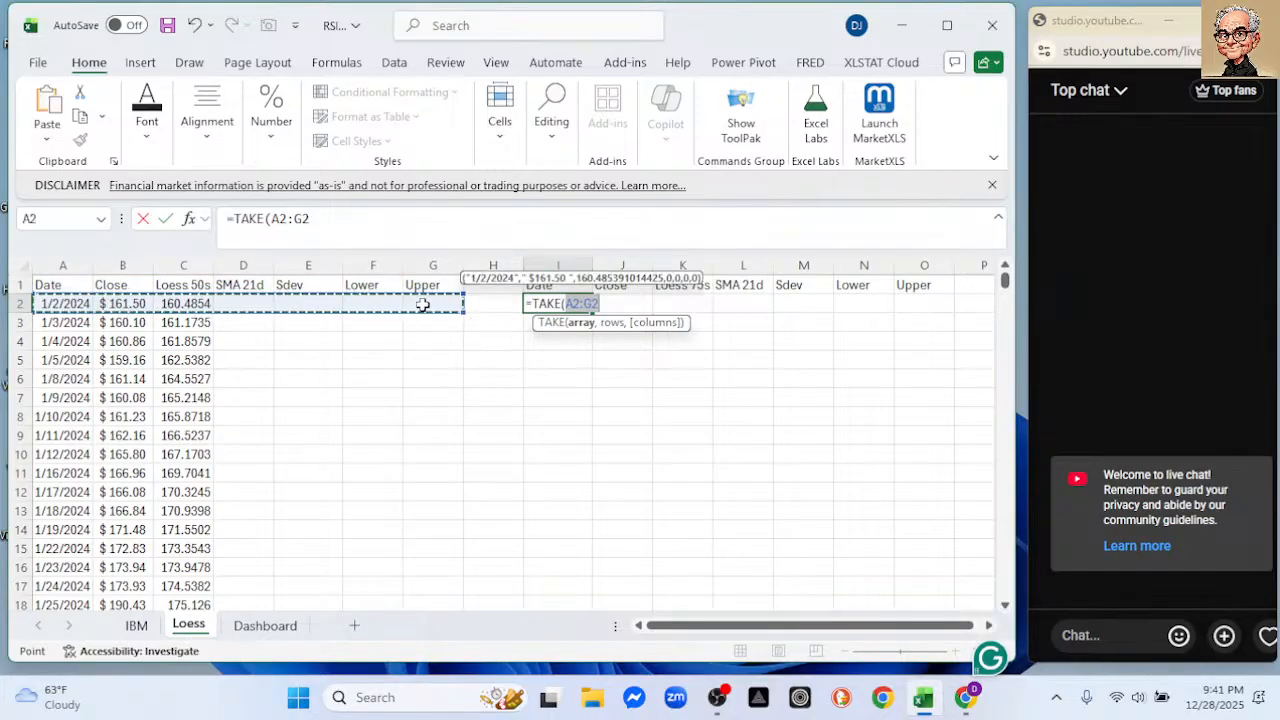
key("ctrl+shift+Down")
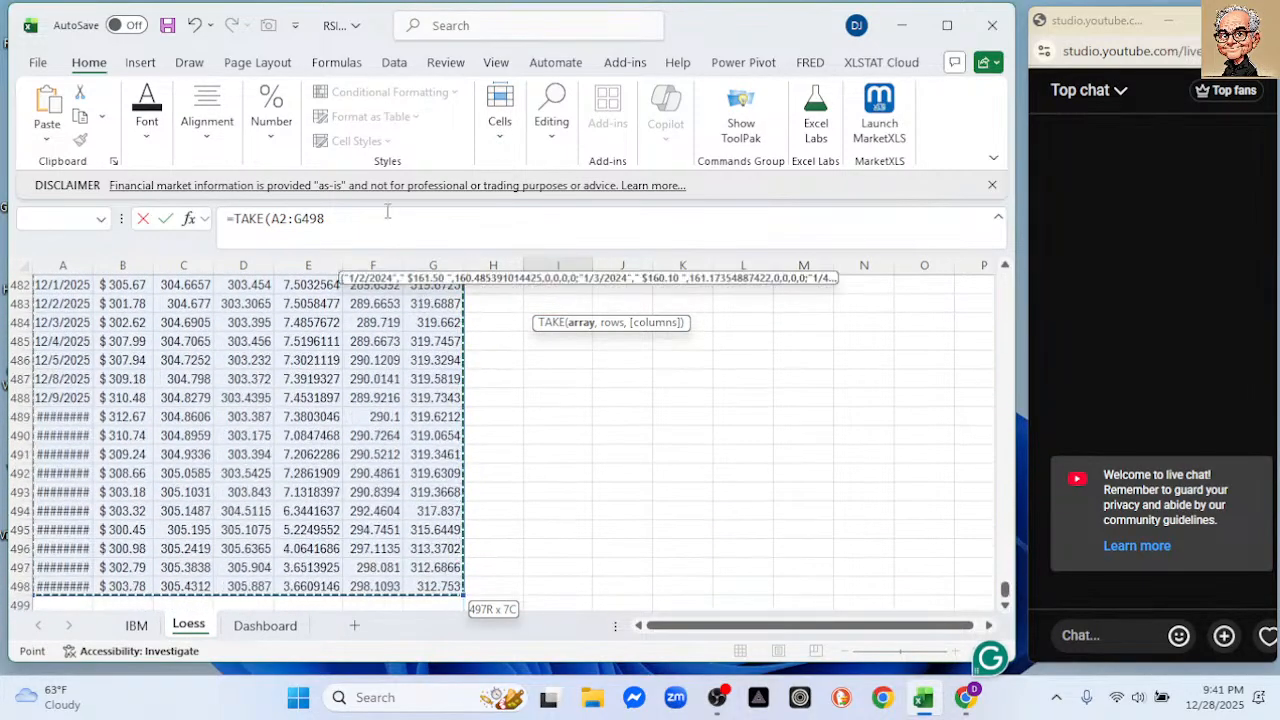
- Complete the I2 formula as =TAKE(A2:G498,,-100)
left_click(340, 226)
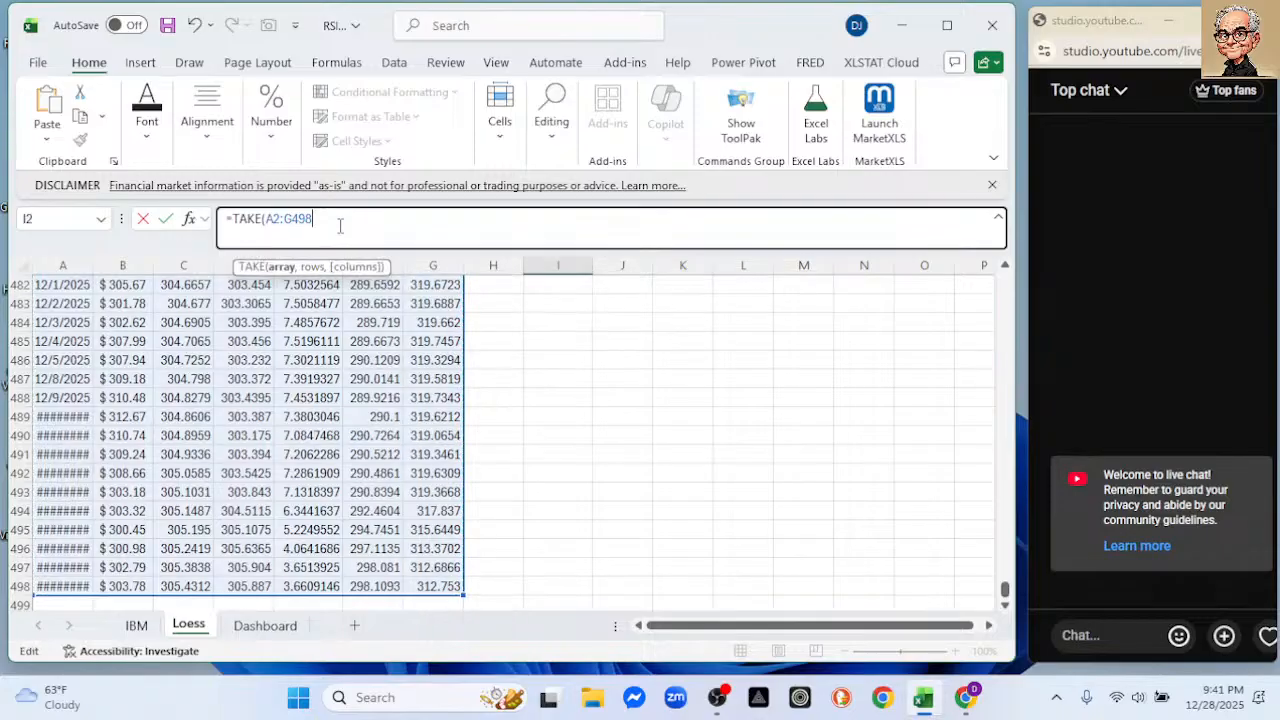
type(",")
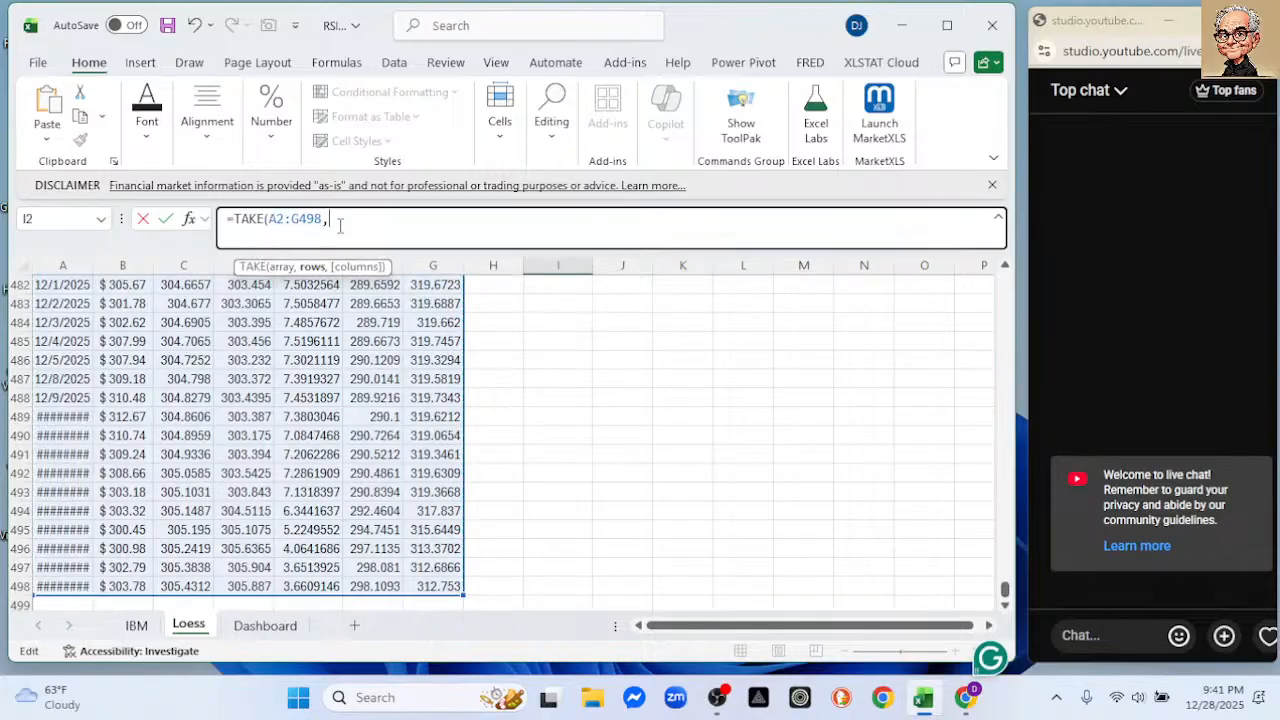
type(",-")
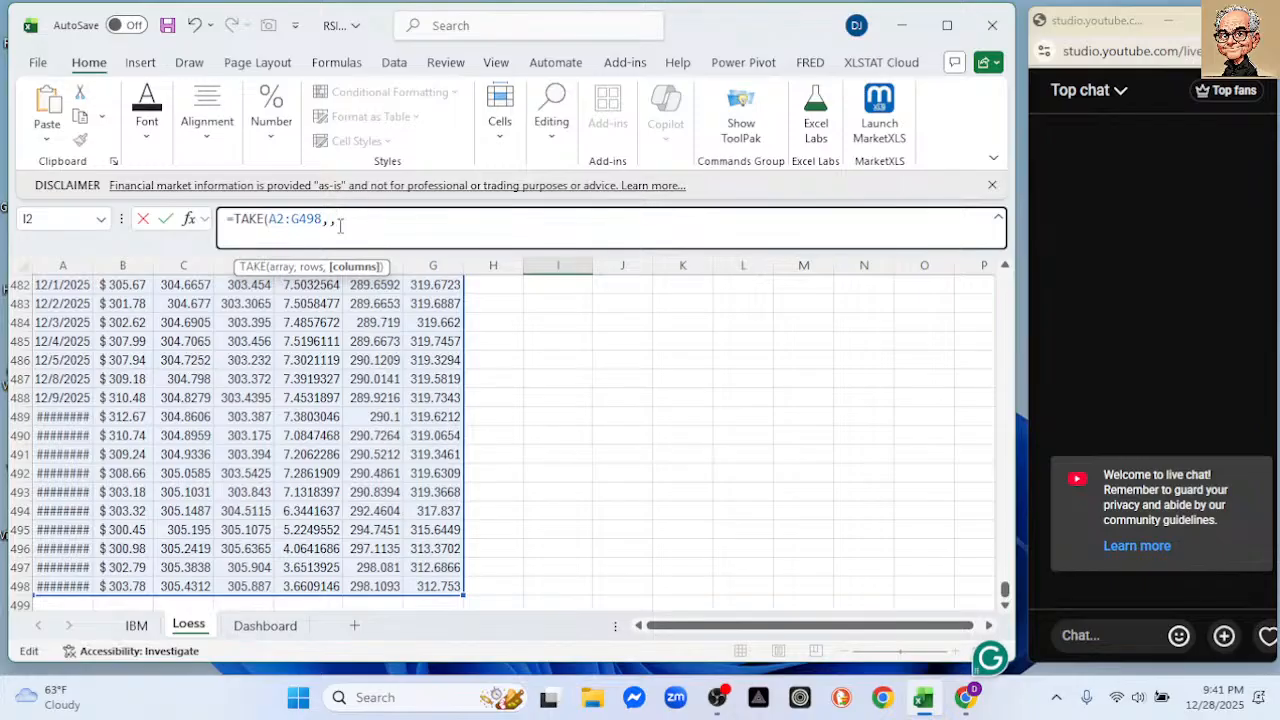
type("100(")
key("BackSpace")
type(")")
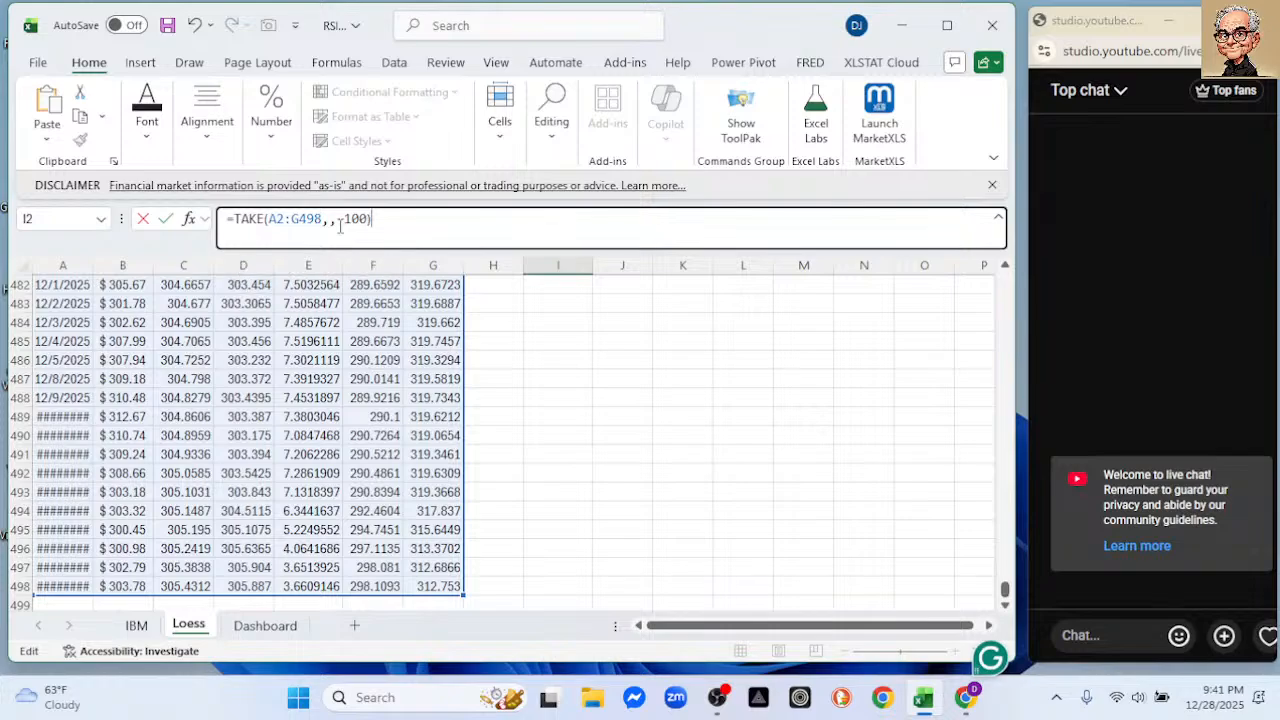
left_click(341, 219)
type("-")
key("Return")
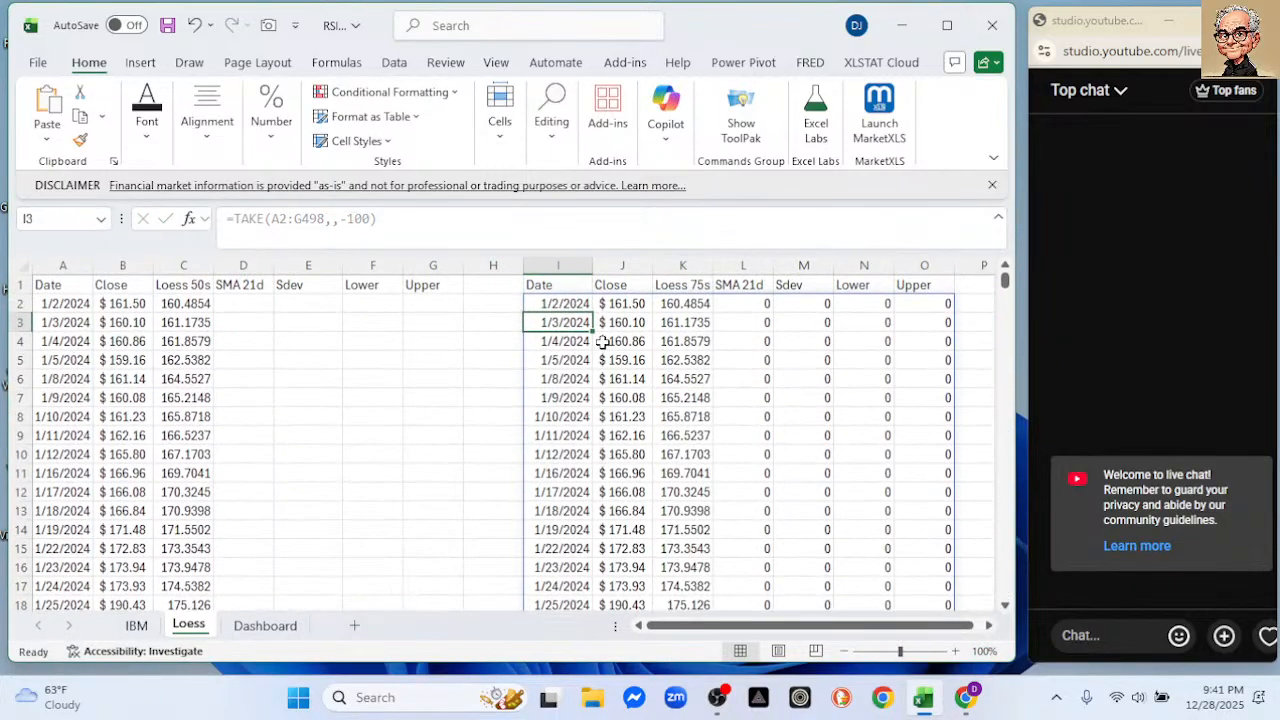
- Correct the formula in I2 to =TAKE(A2:G498,-100) so it takes the last 100 rows
left_click(557, 305)
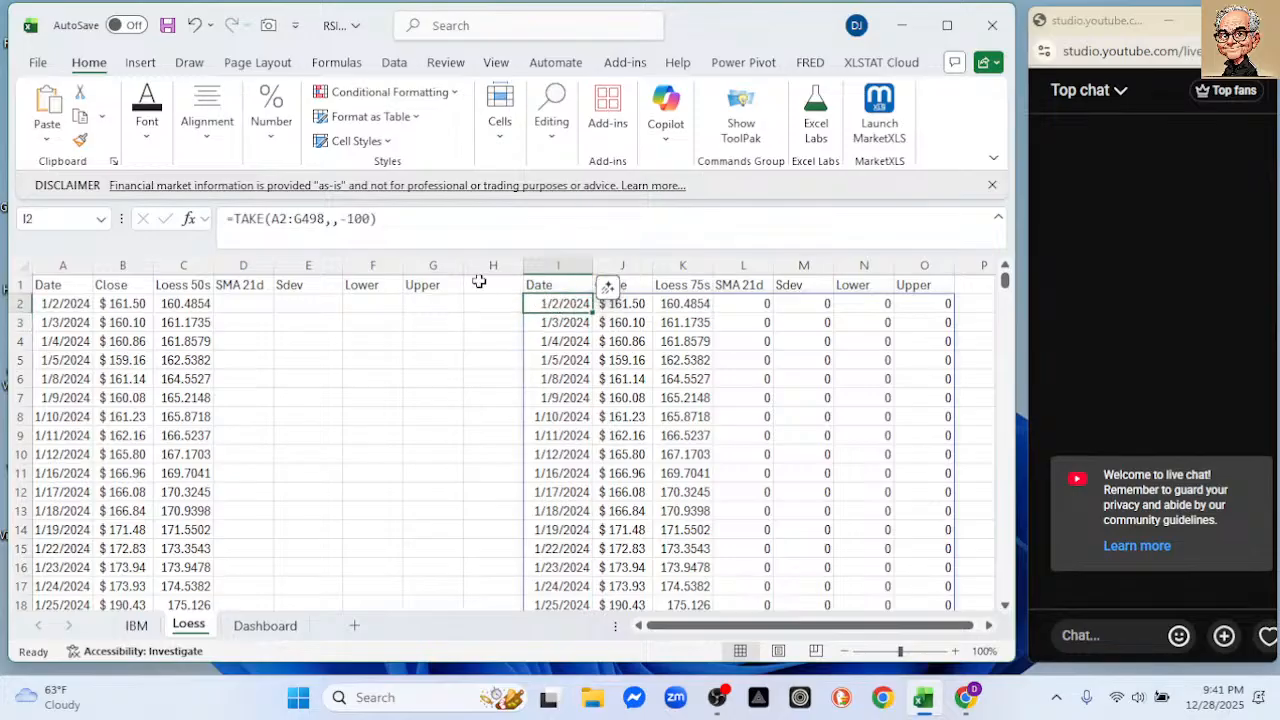
left_click(338, 228)
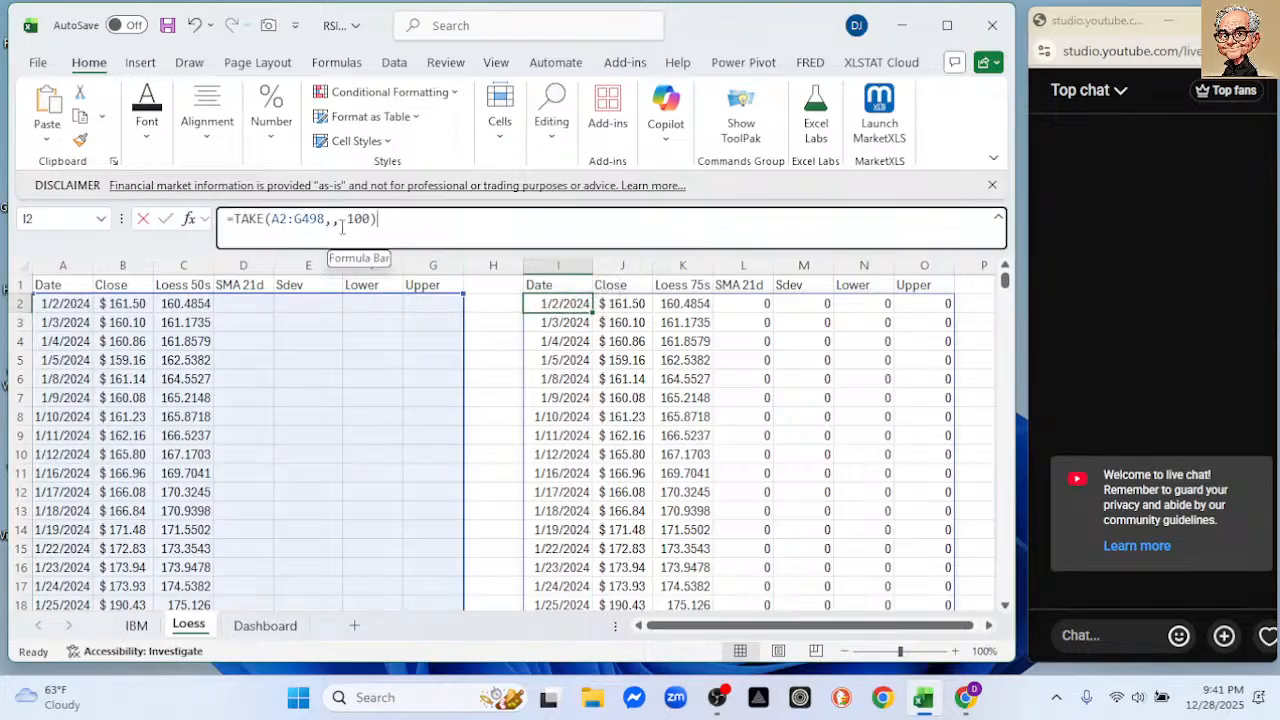
key("BackSpace")
key("Return")
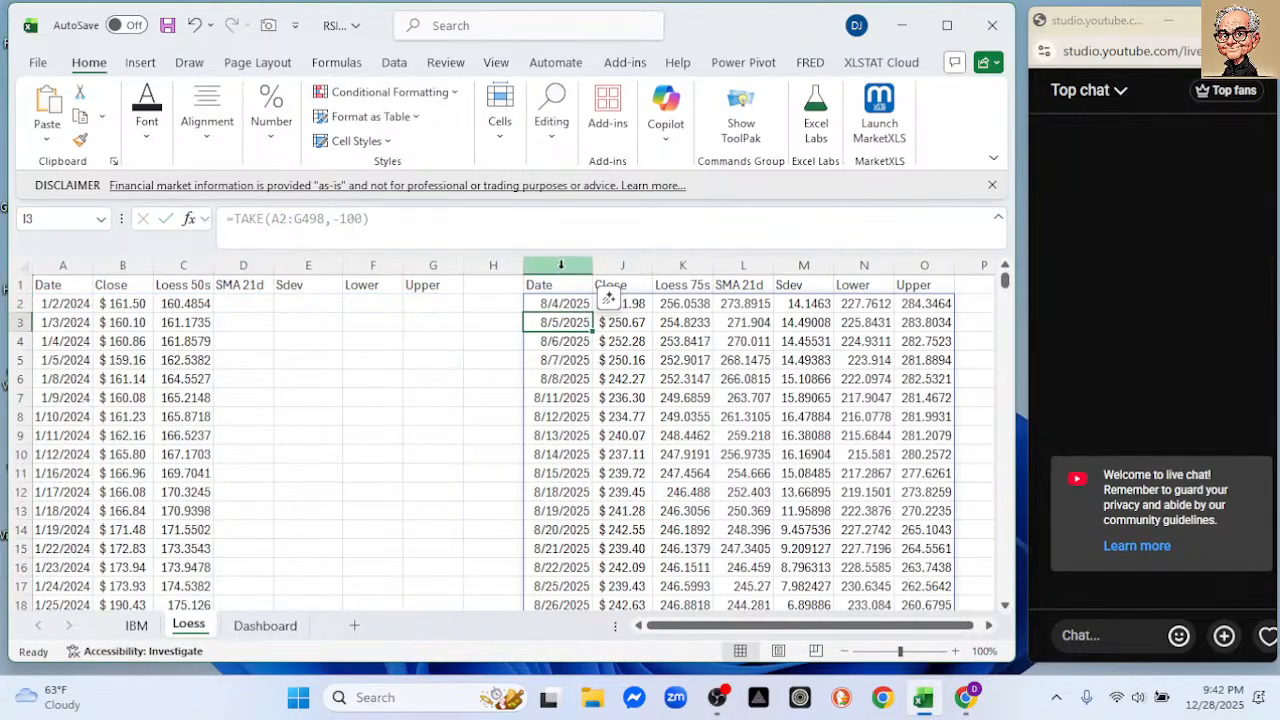
- Insert a line chart of Close, Loess 75s, Lower and Upper against Date from columns I to O, and shift it slightly up and left
left_click_drag(588, 266, 616, 263)
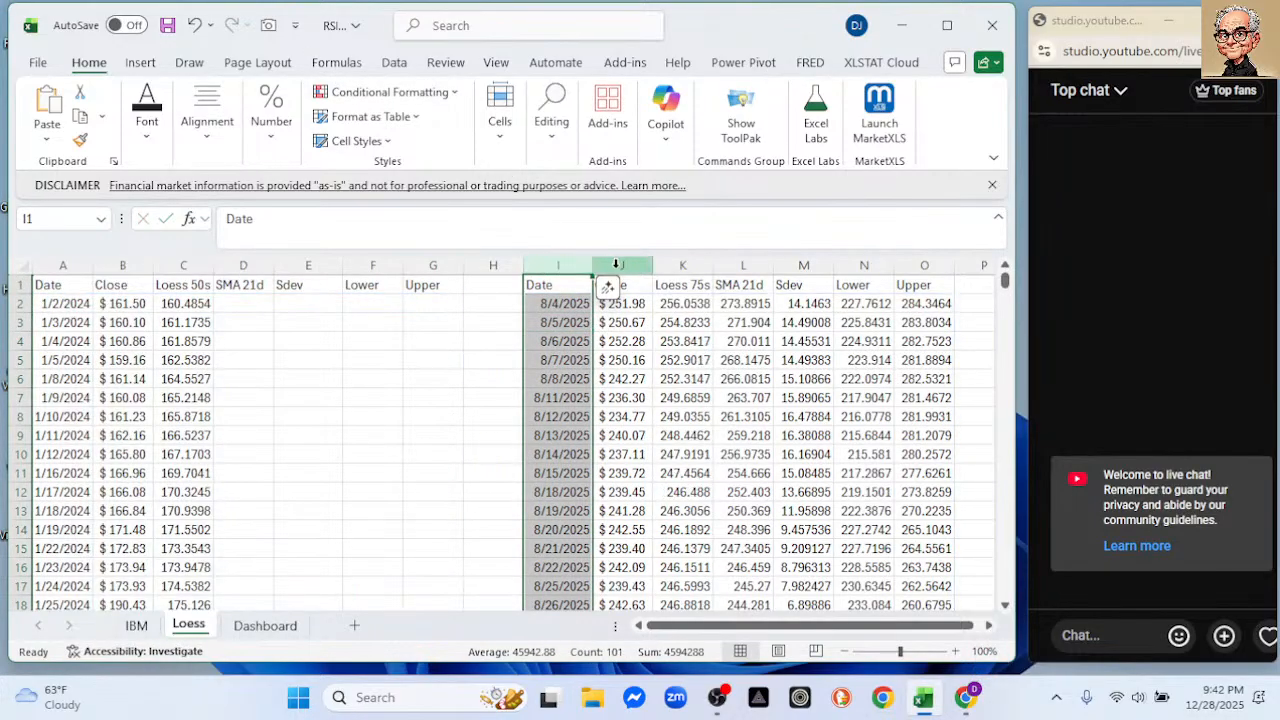
left_click(616, 263, "ctrl")
left_click(682, 264, "ctrl")
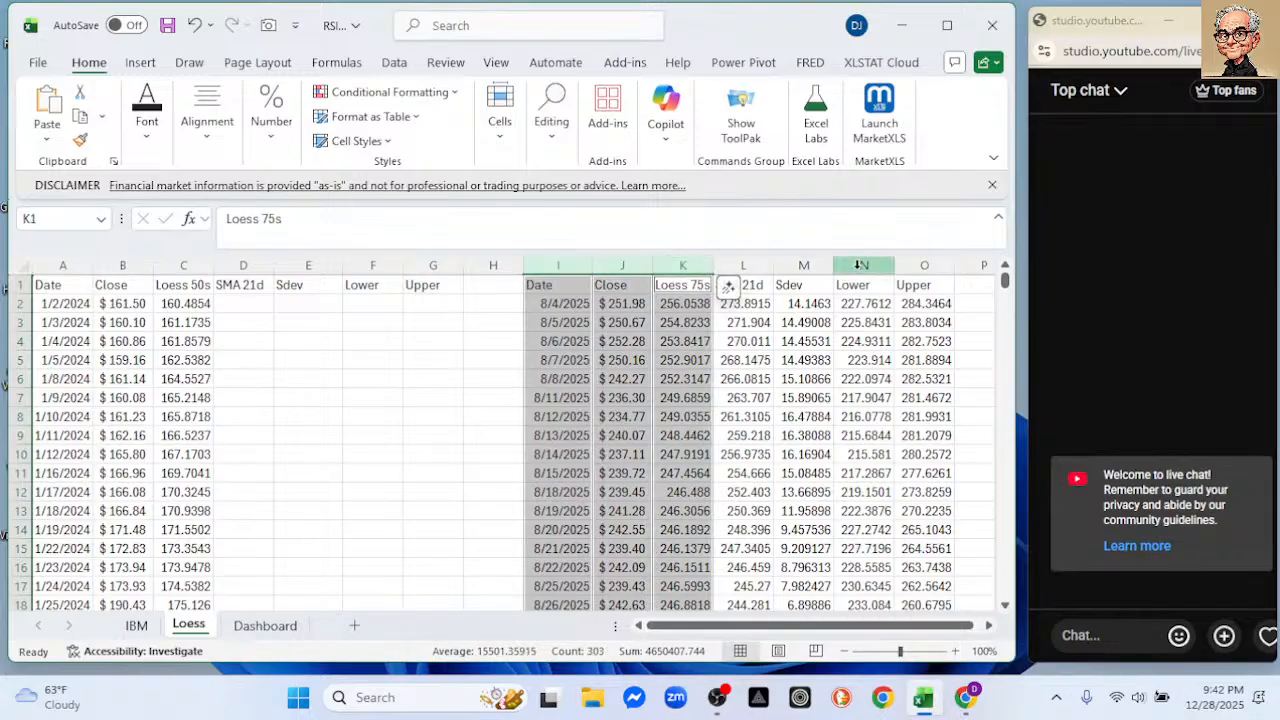
left_click(859, 264, "ctrl")
left_click(922, 264, "ctrl")
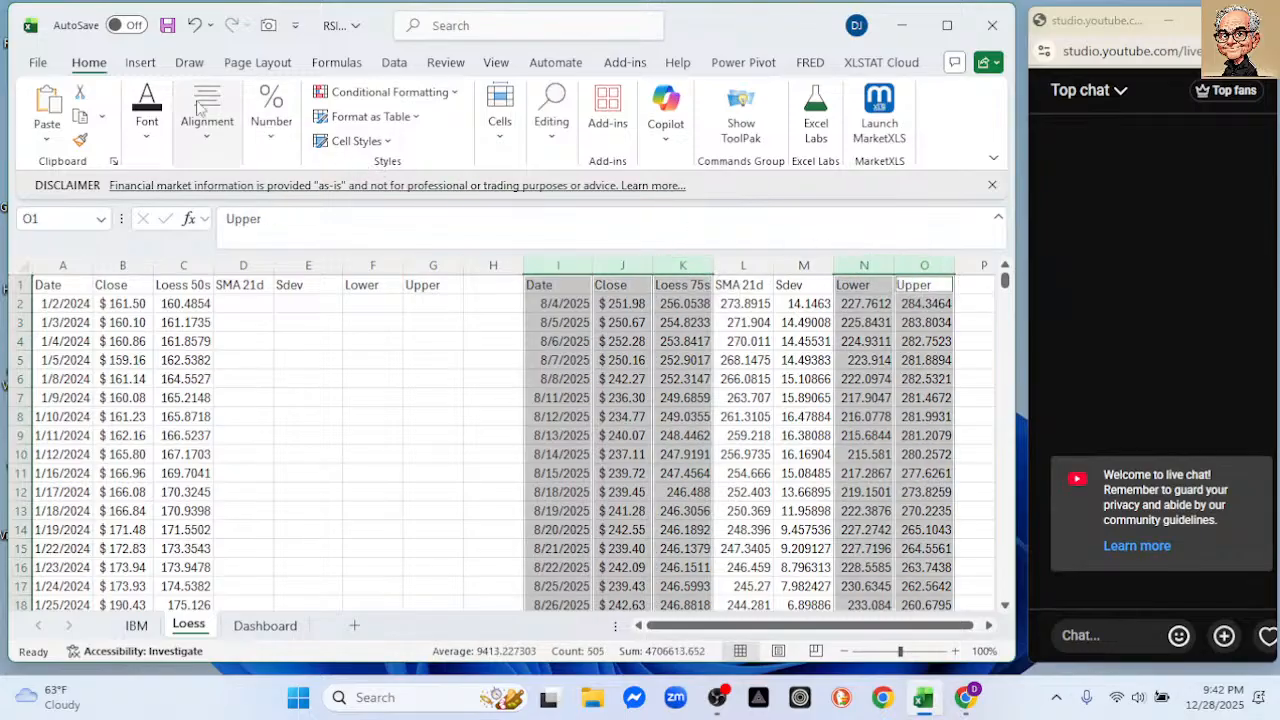
left_click(141, 64)
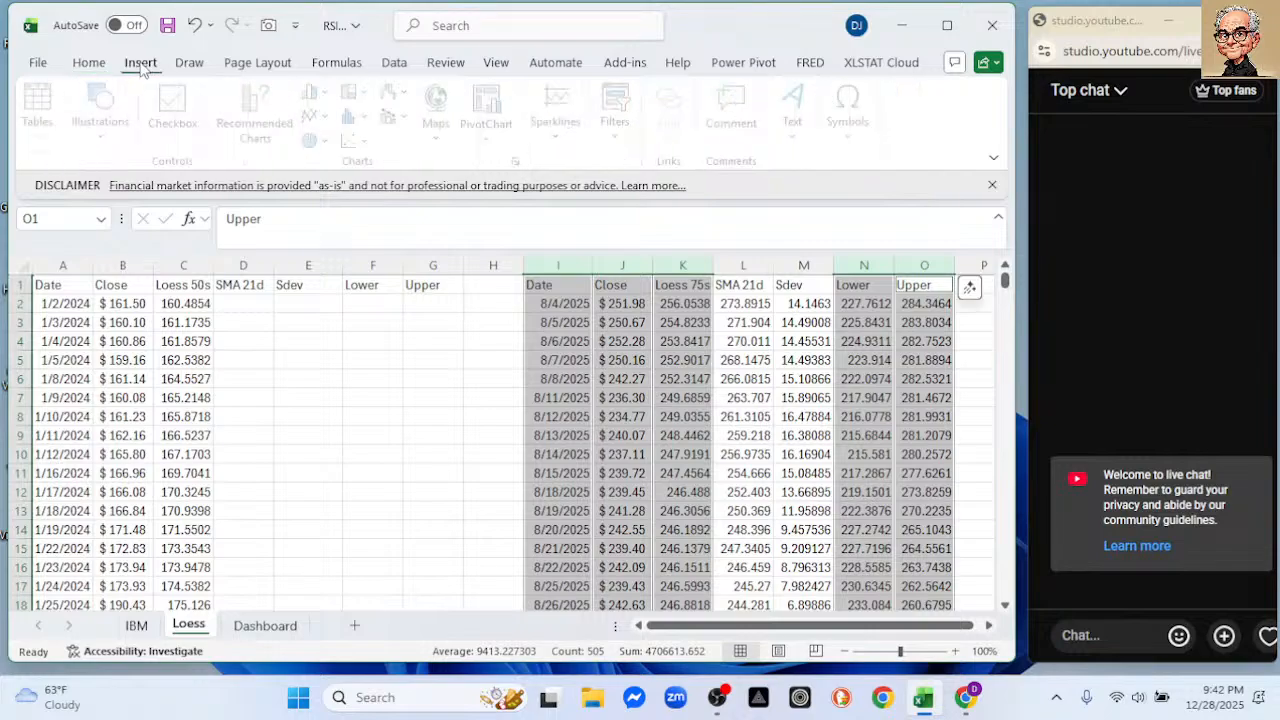
left_click(255, 108)
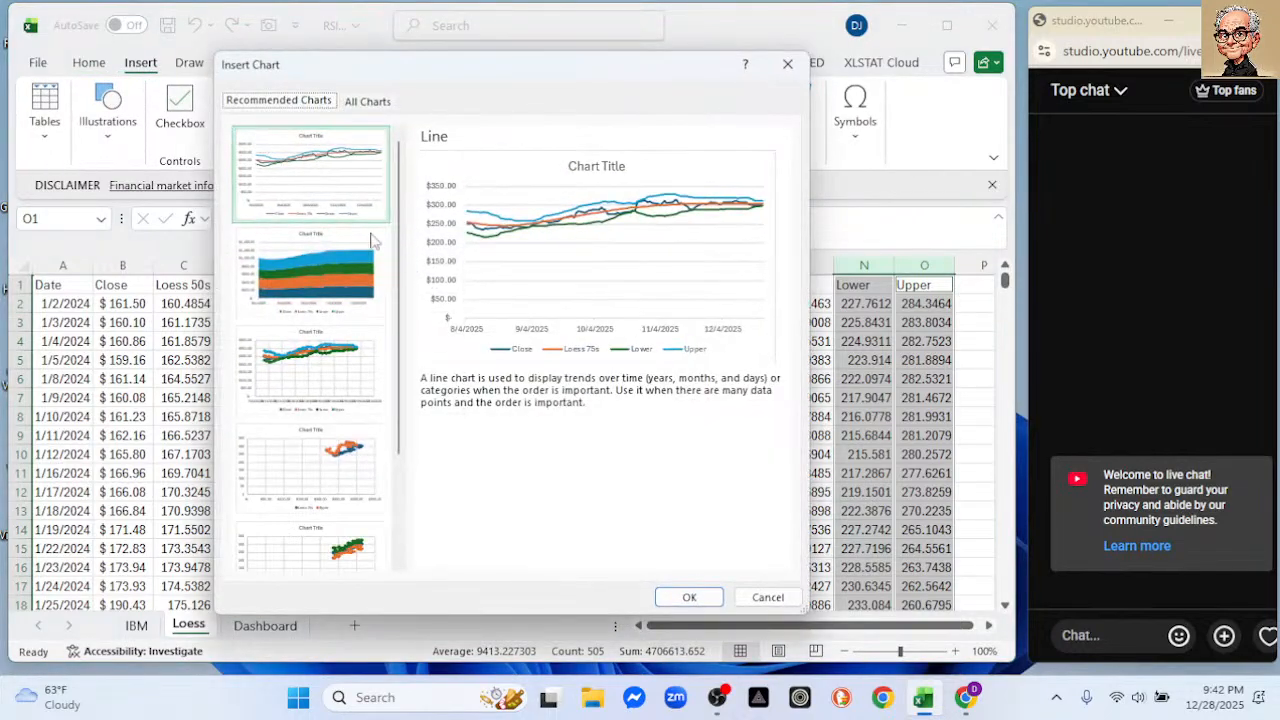
left_click(689, 597)
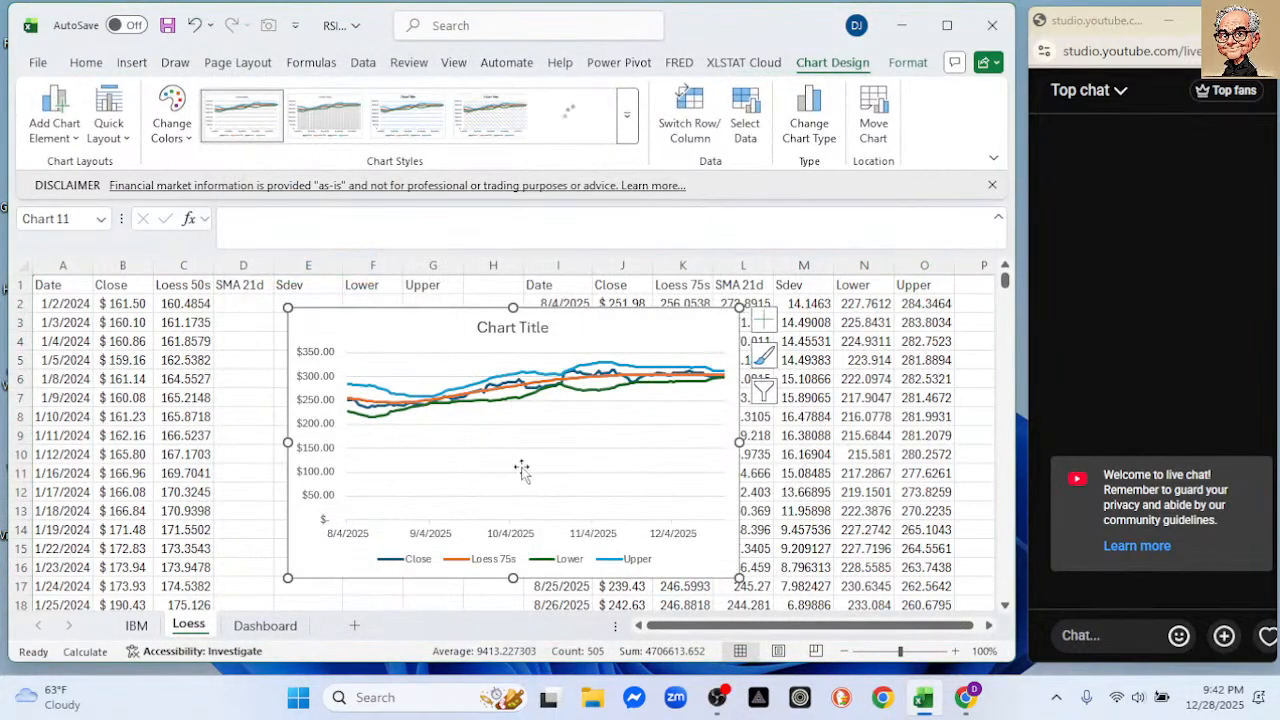
left_click_drag(409, 326, 348, 310)
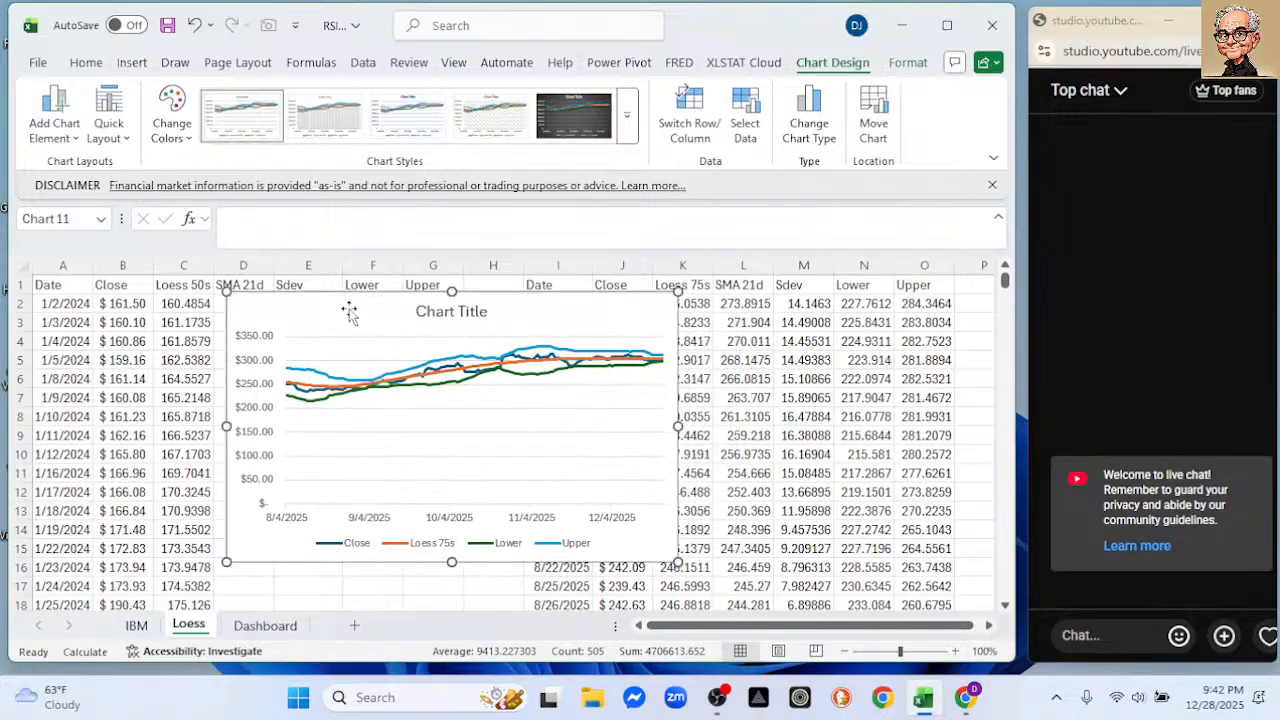
- Set the minimum bound of the Loess 75s chart's vertical axis to 200 and inspect points on its lines
double_click(258, 418)
left_click_drag(915, 444, 826, 447)
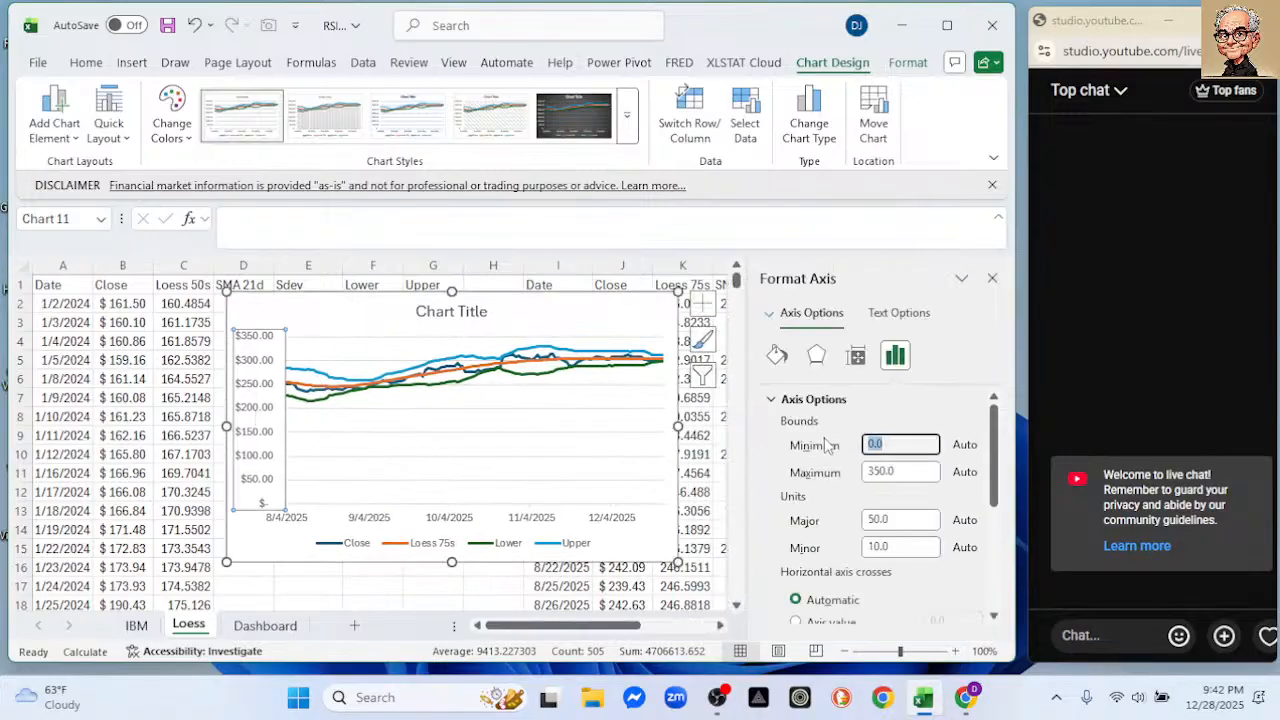
type("2")
key("Return")
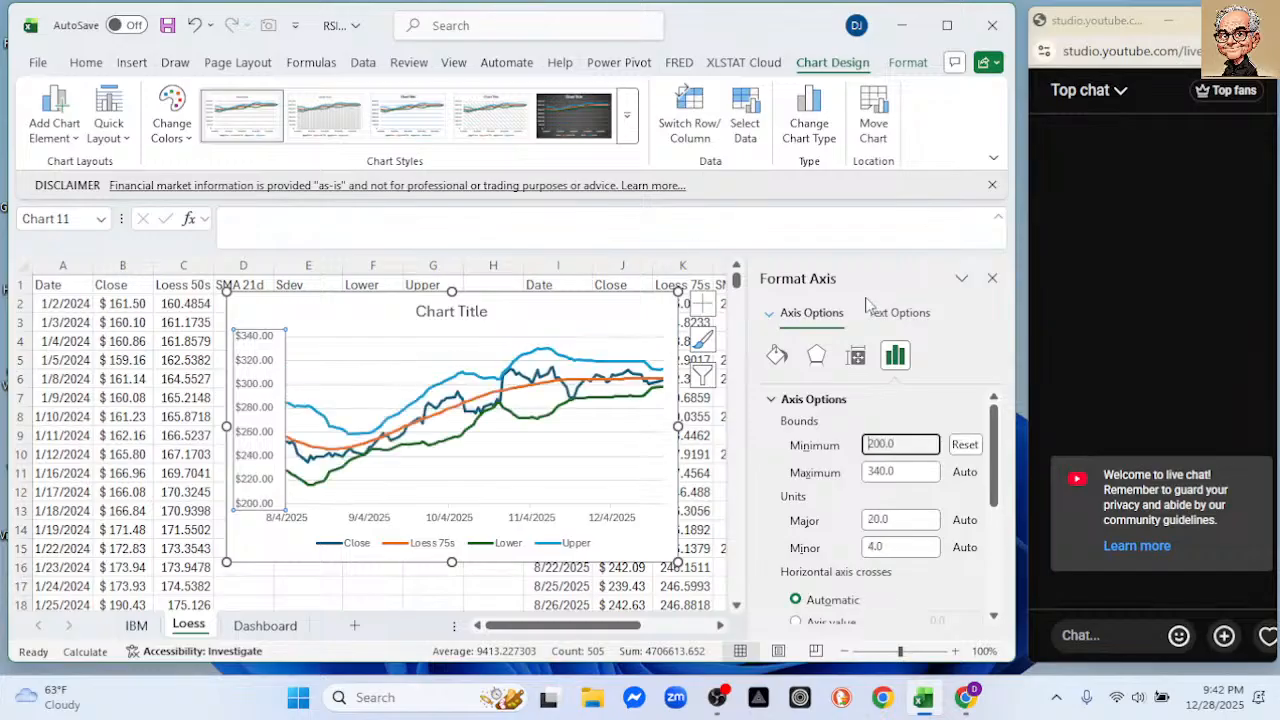
left_click(992, 278)
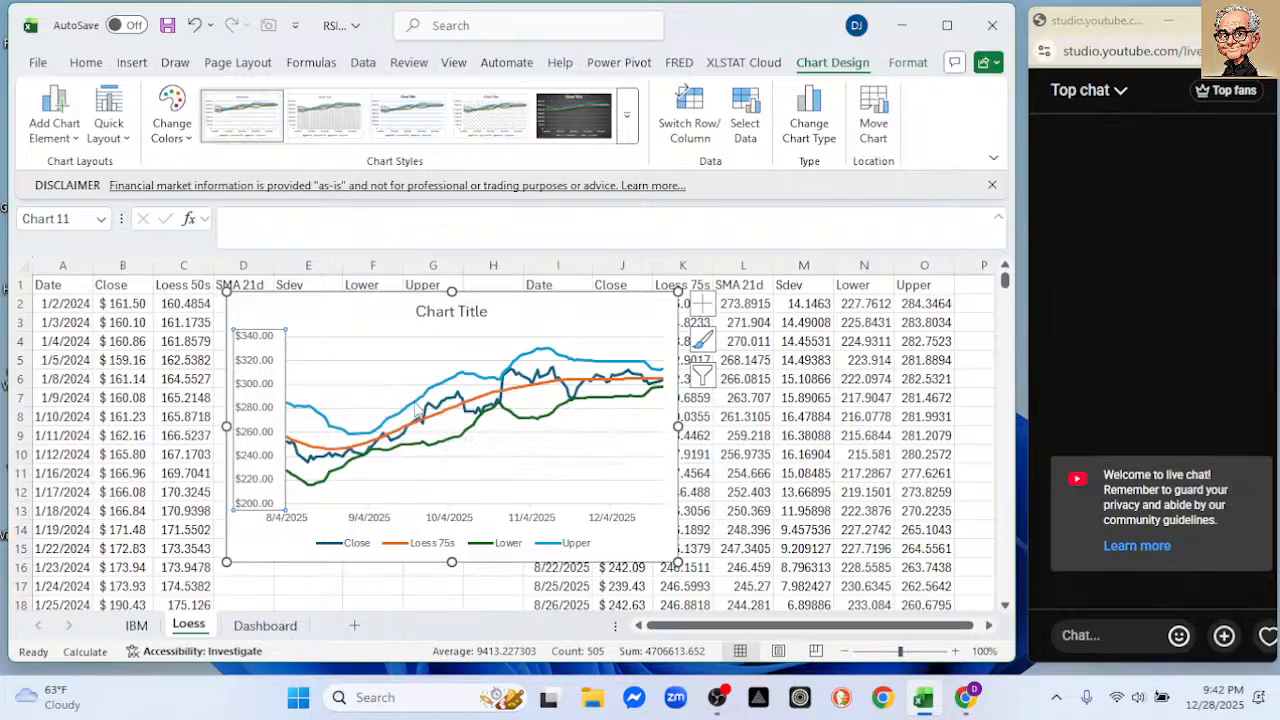
mouse_move(417, 410)
mouse_move(490, 416)
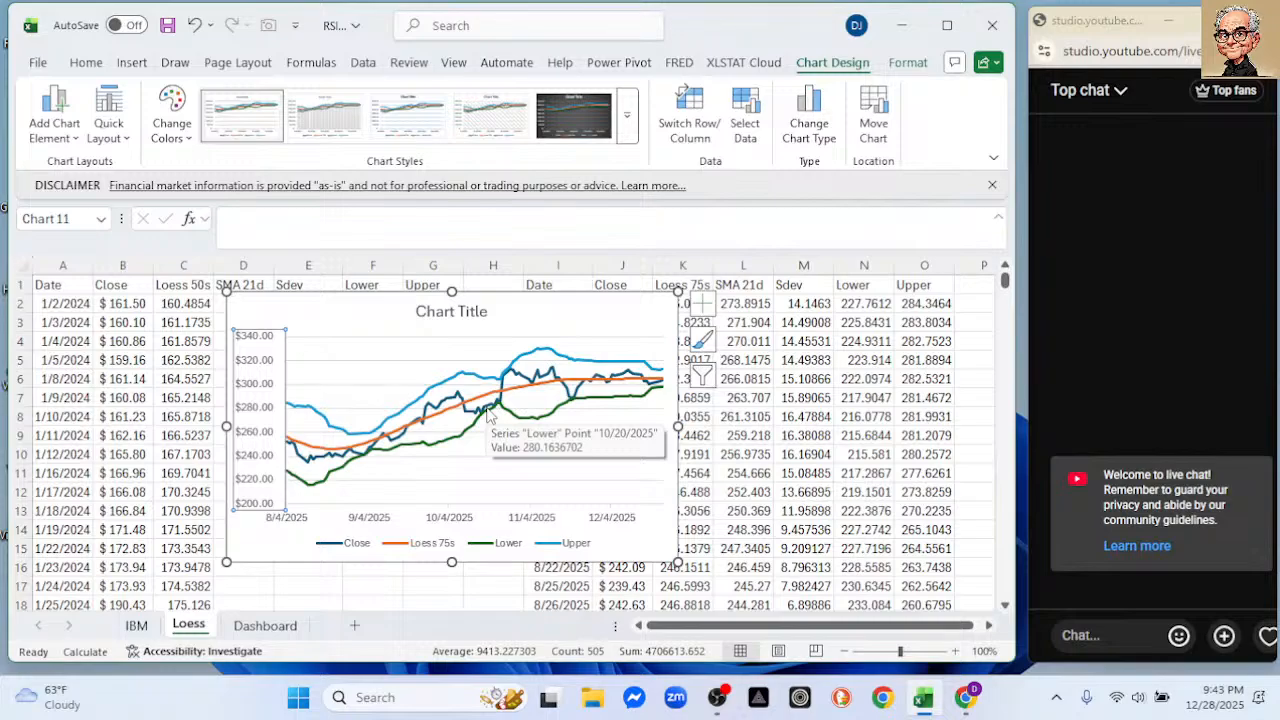
- Switch to File Explorer, view disclaimer.png from the ExcelChartLab folder in Paint, and close it
left_click(592, 704)
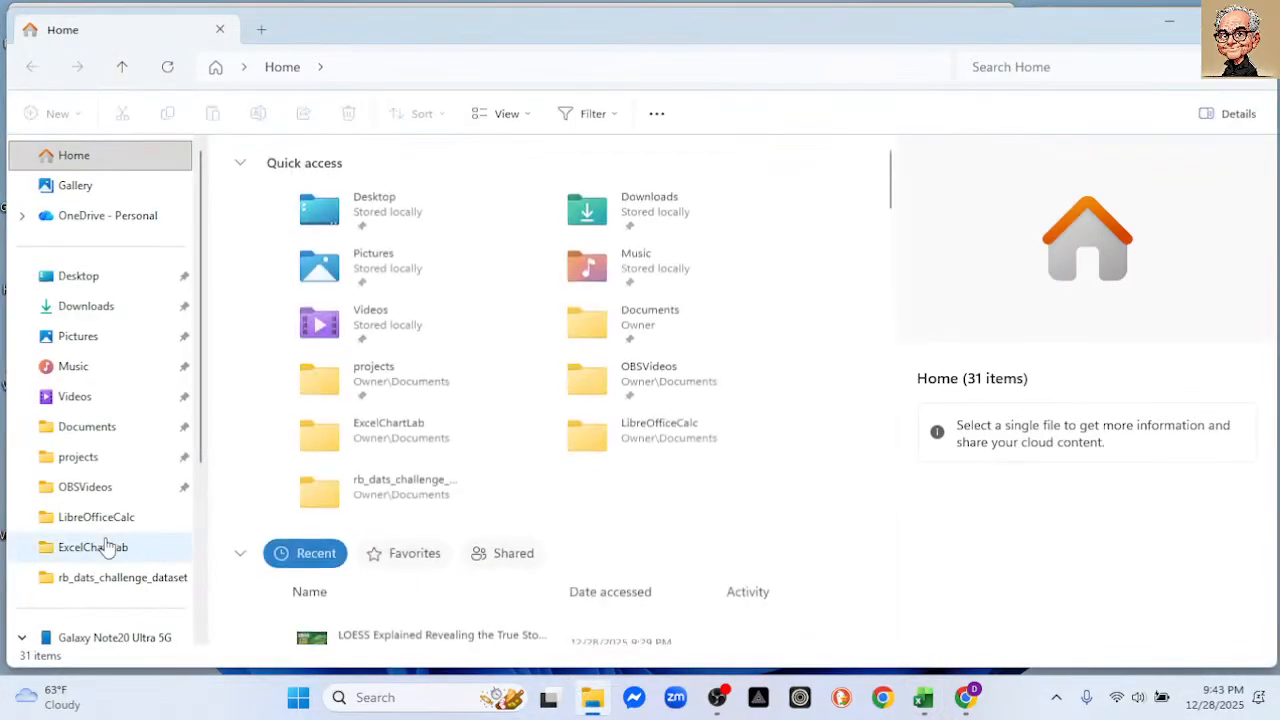
left_click(106, 547)
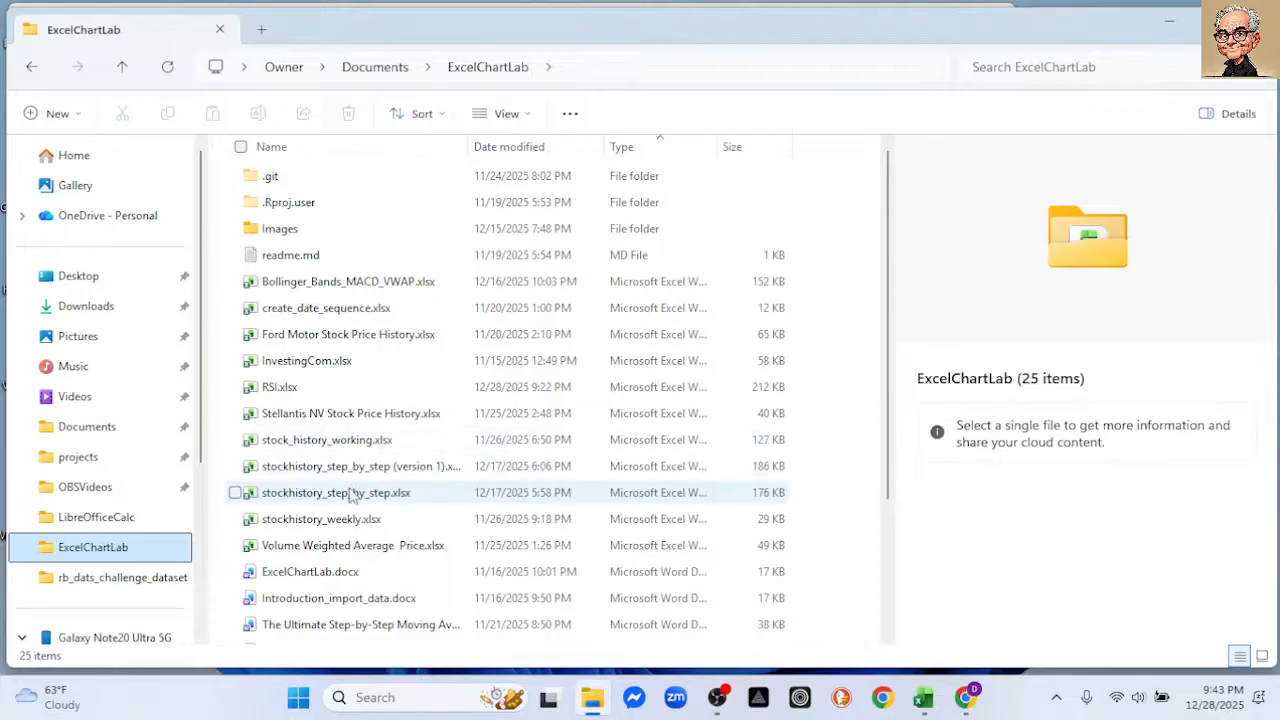
scroll(370, 418, "down", 2)
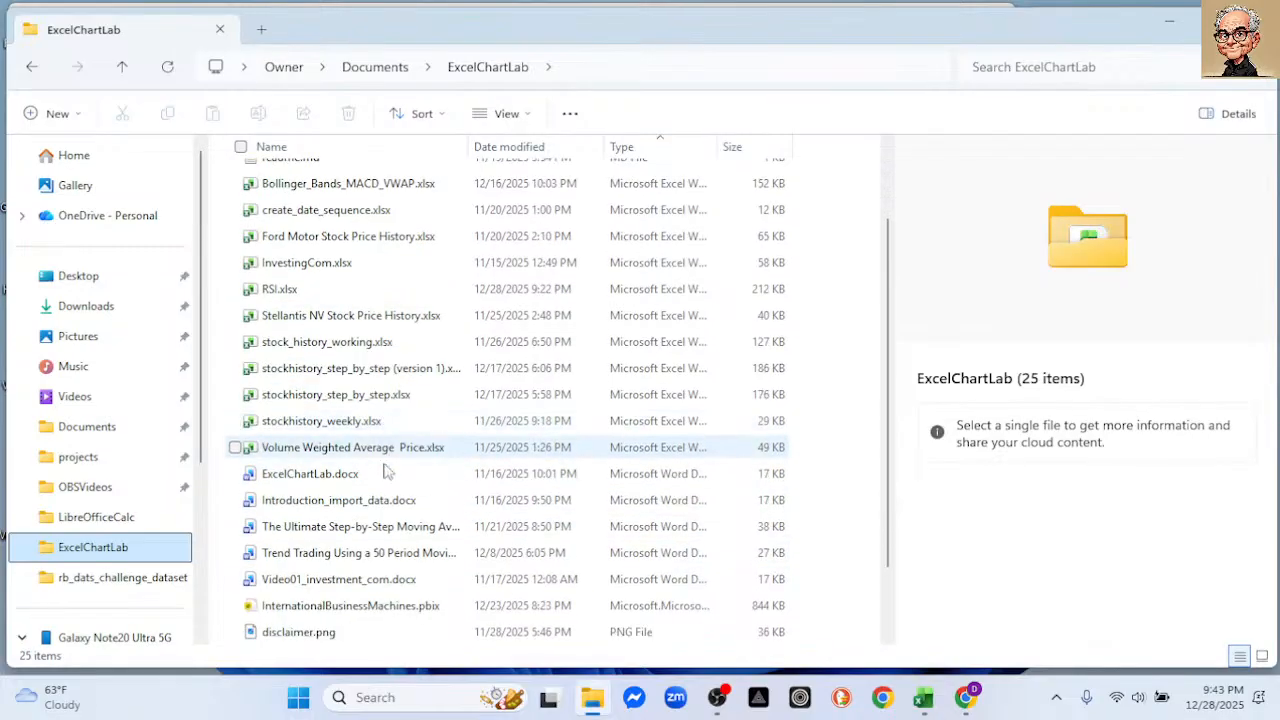
left_click(338, 634)
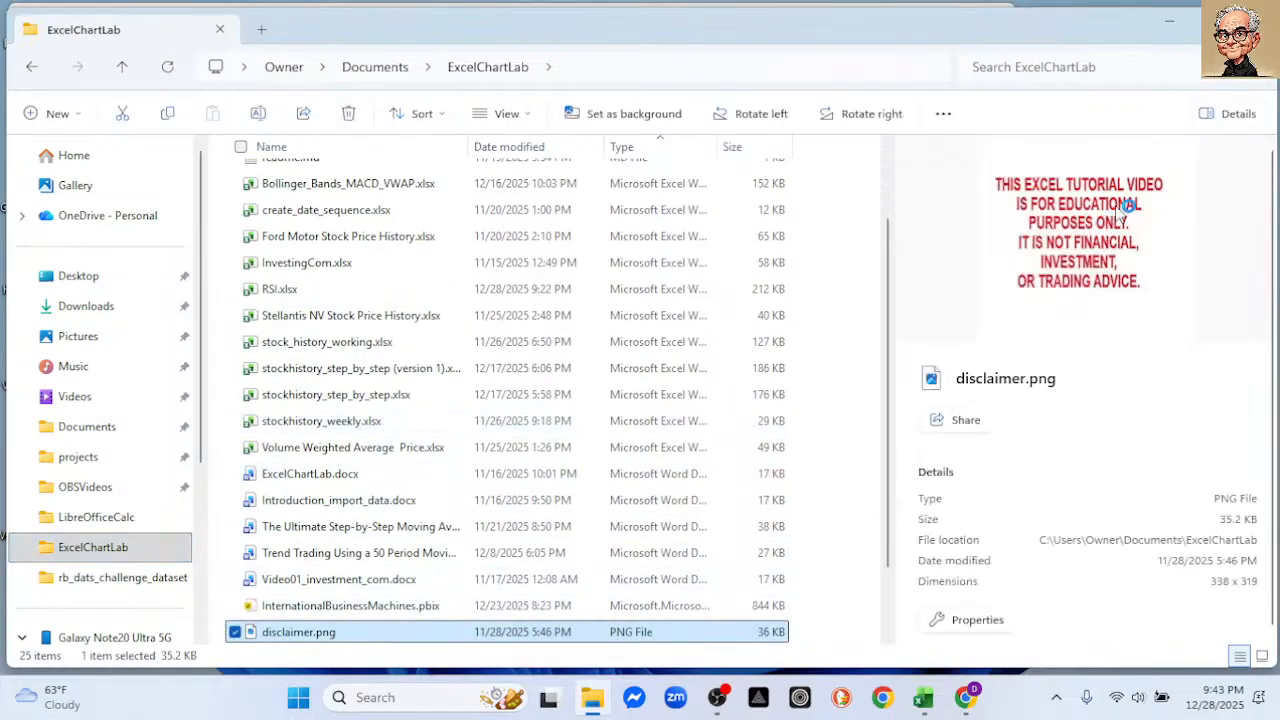
key("Return")
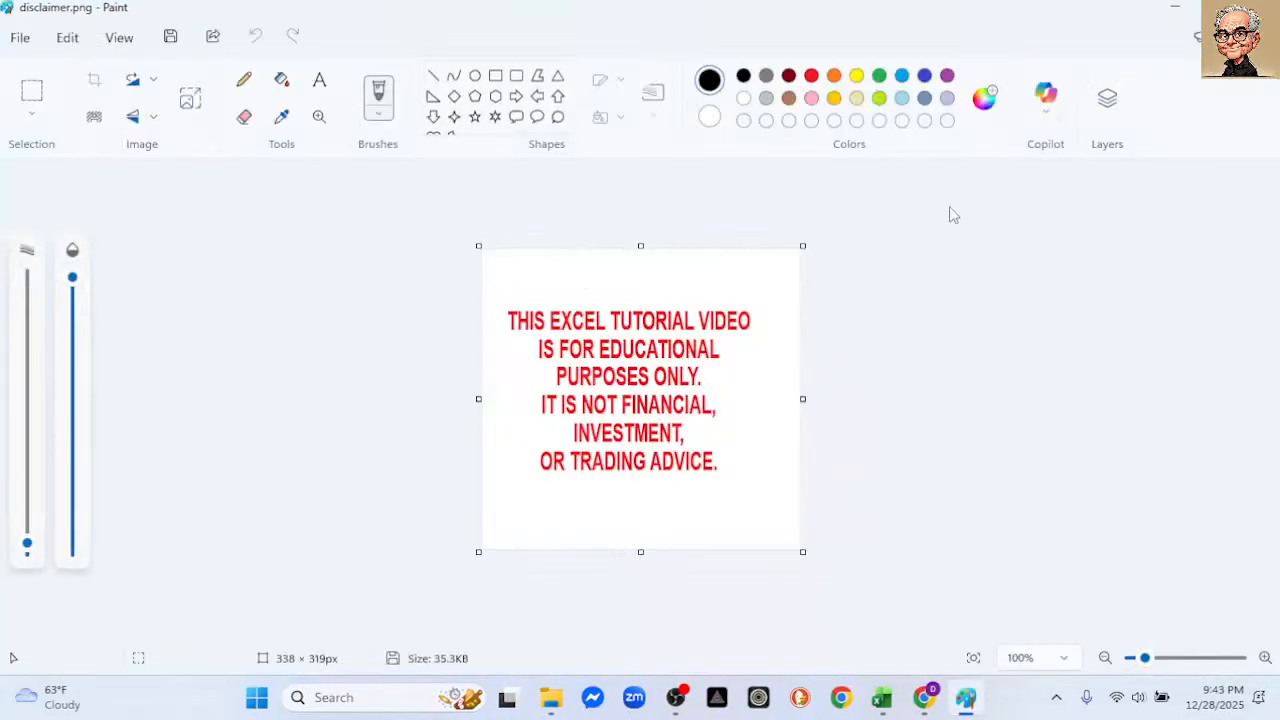
left_click(1257, 8)
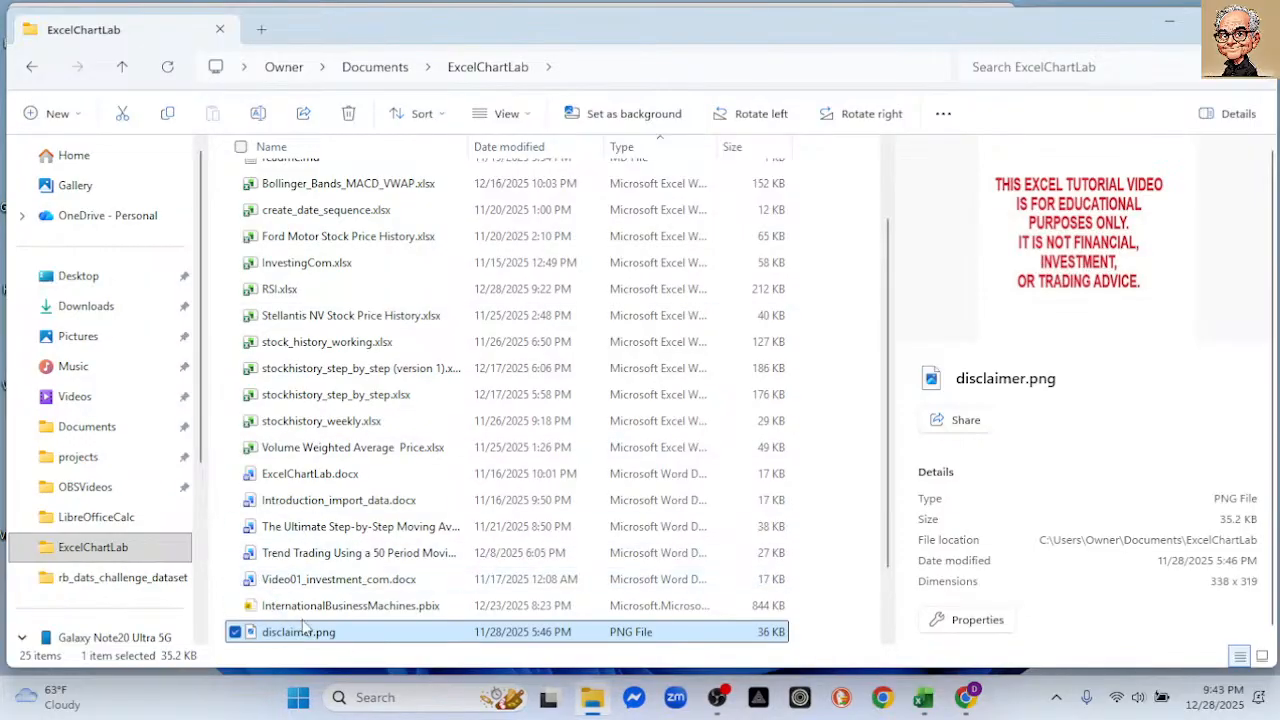
- Reopen disclaimer.png in Paint by choosing the program for it, then close the image
right_click(313, 641)
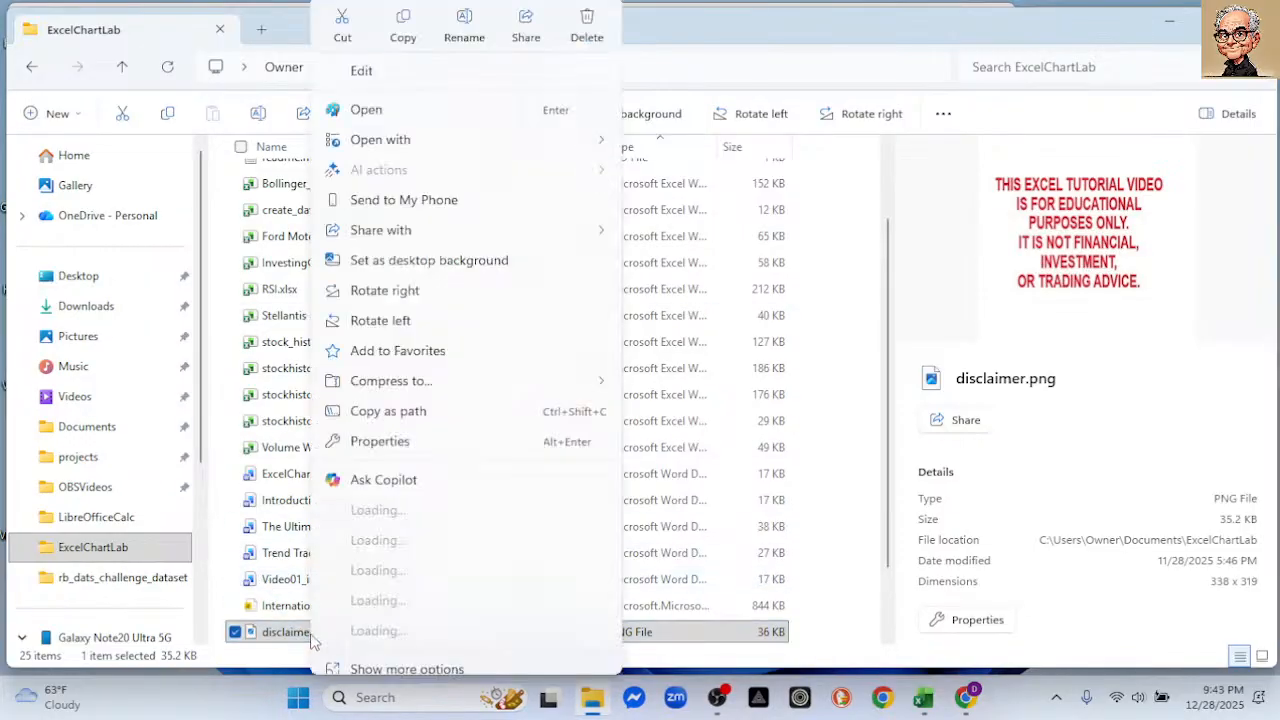
mouse_move(517, 140)
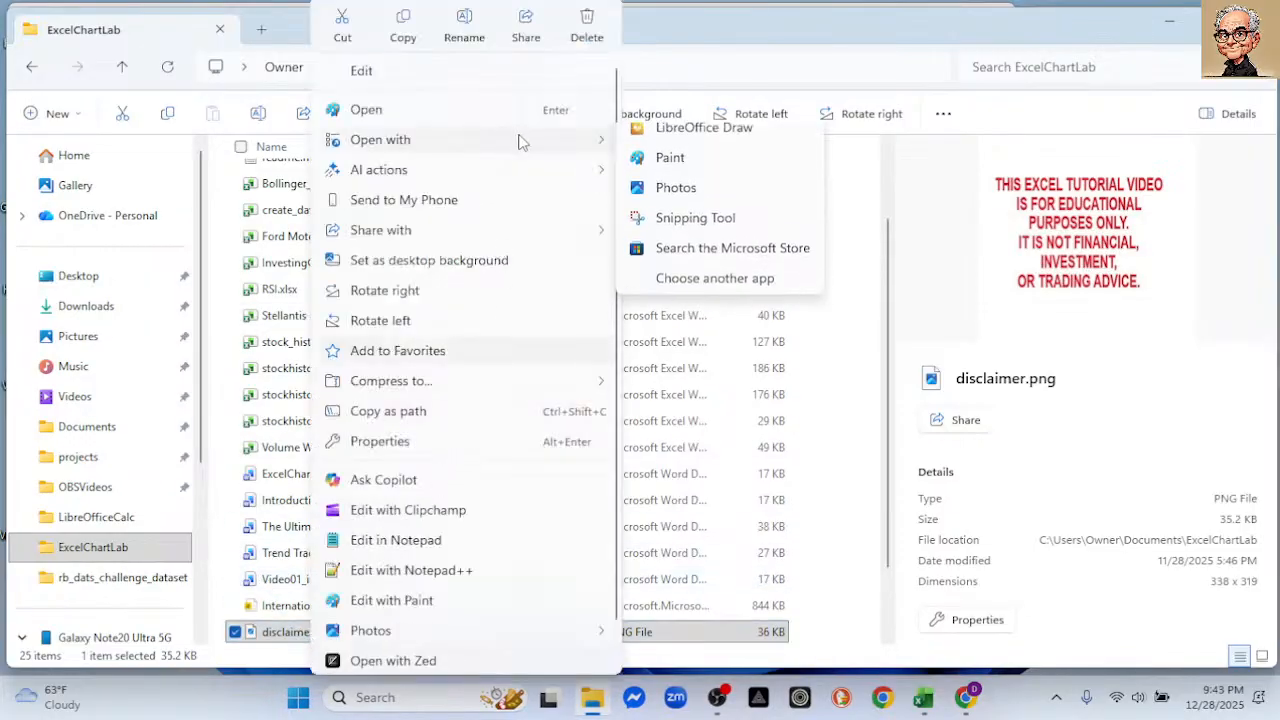
left_click(678, 175)
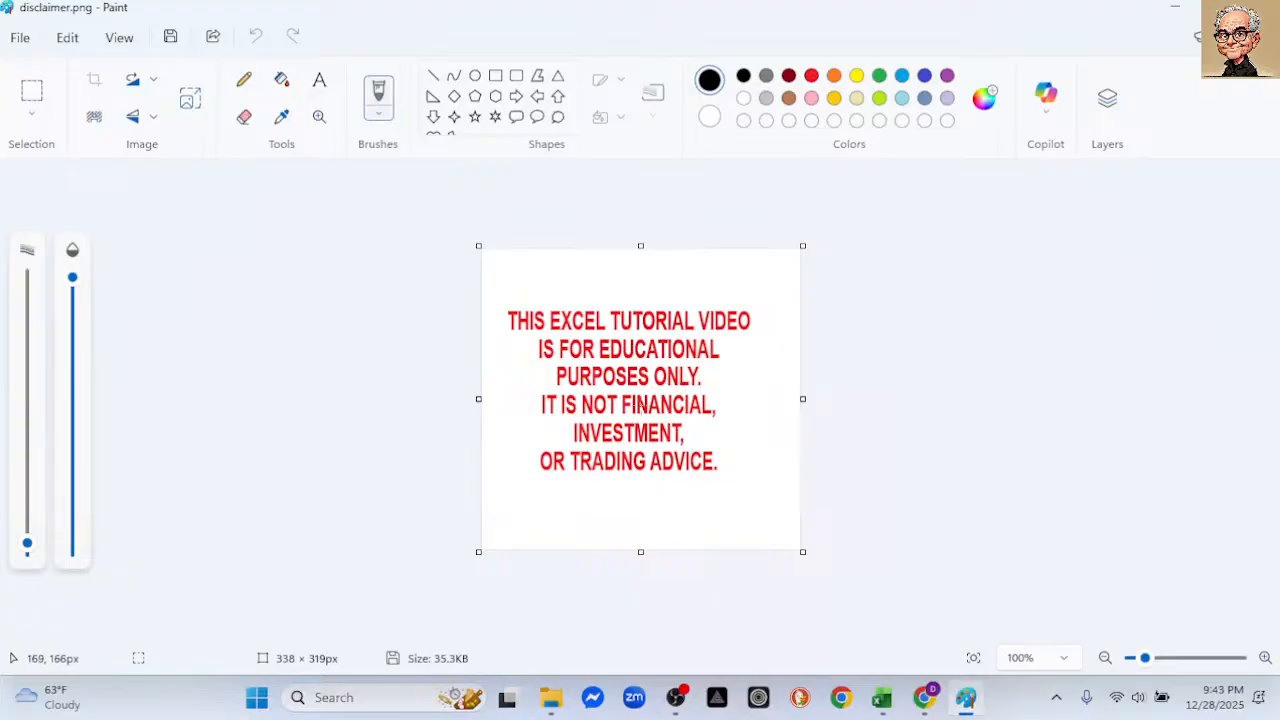
left_click(1257, 8)
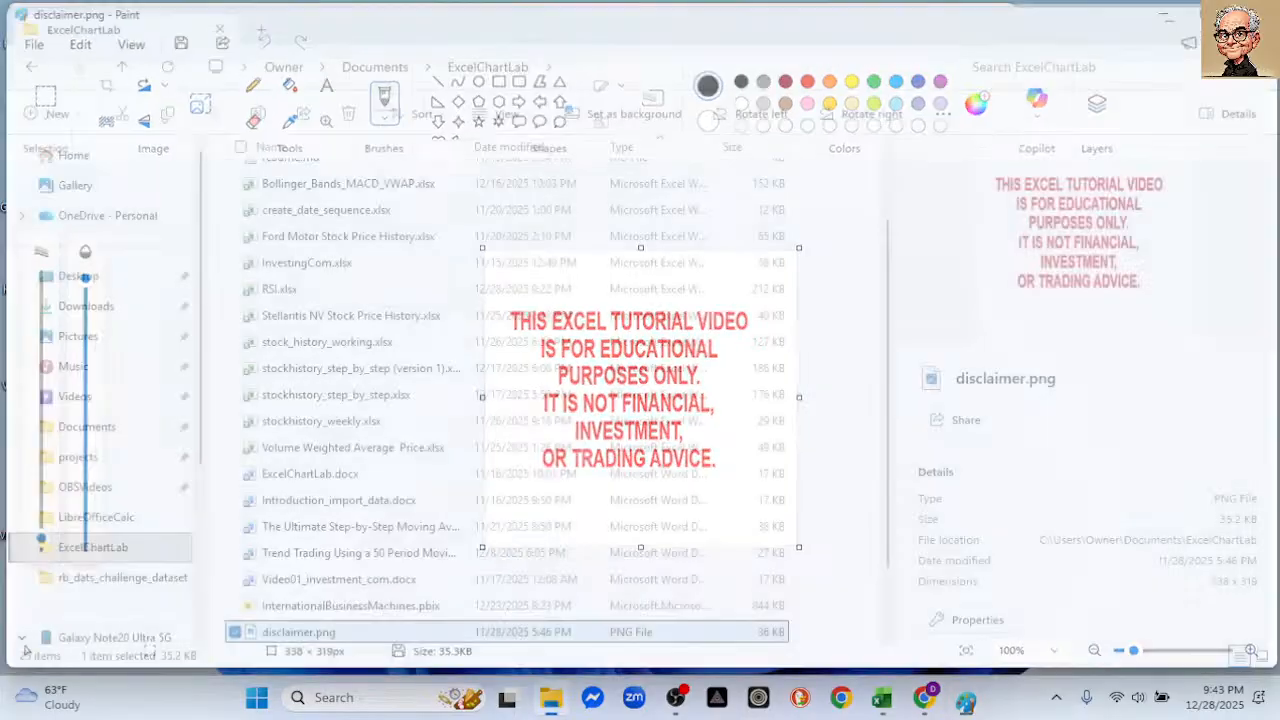
- Close the disclaimer image and examine points along the Close, Loess 75s, Lower and Upper lines of the Loess 75s chart
left_click(1257, 20)
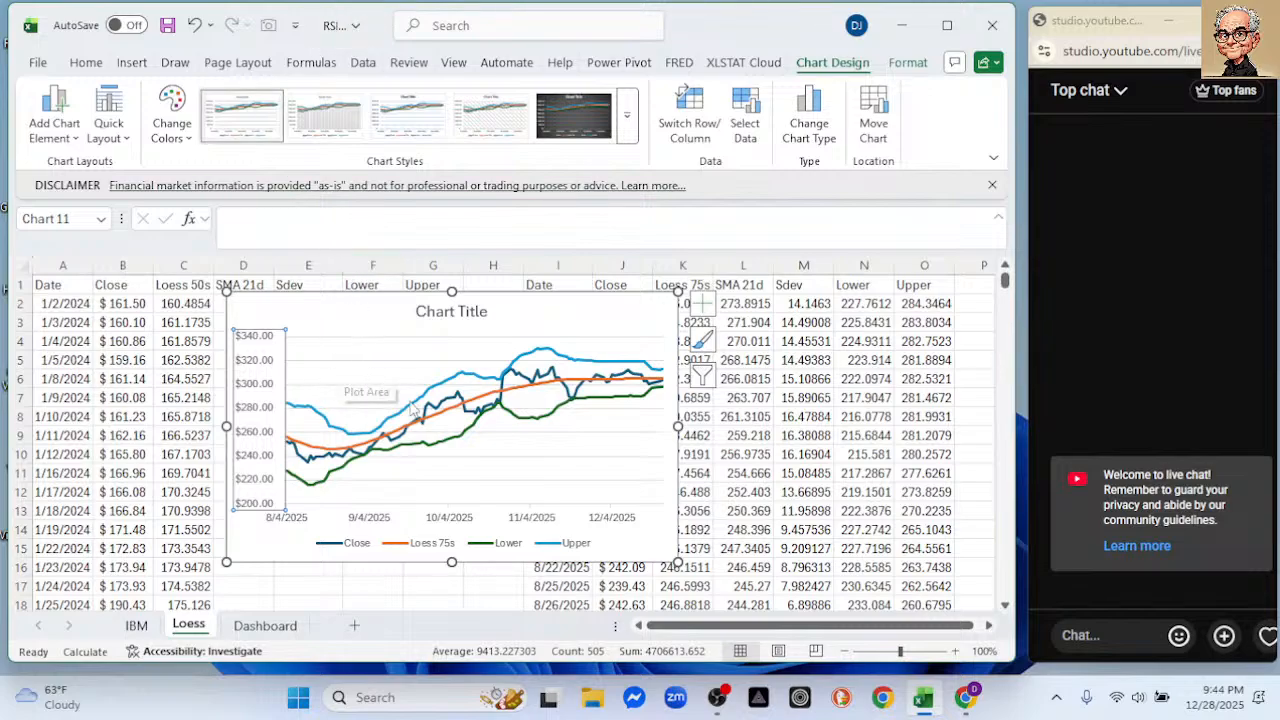
mouse_move(426, 393)
mouse_move(368, 458)
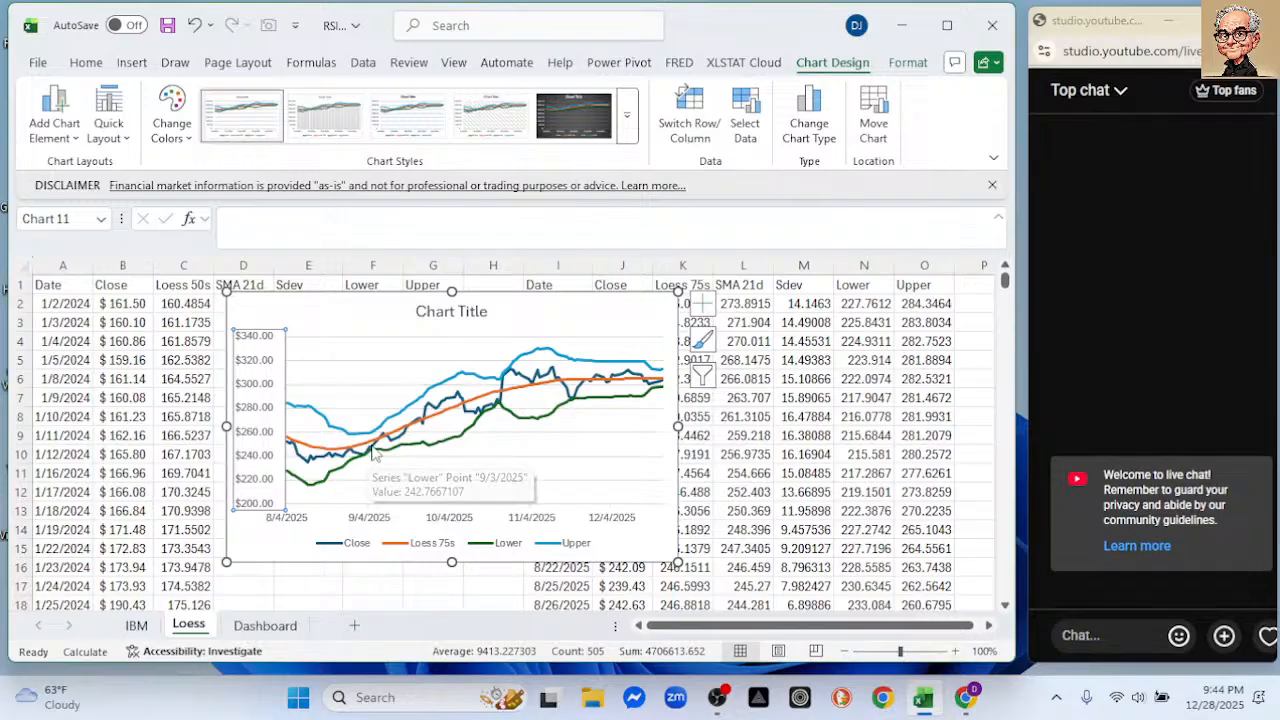
mouse_move(418, 452)
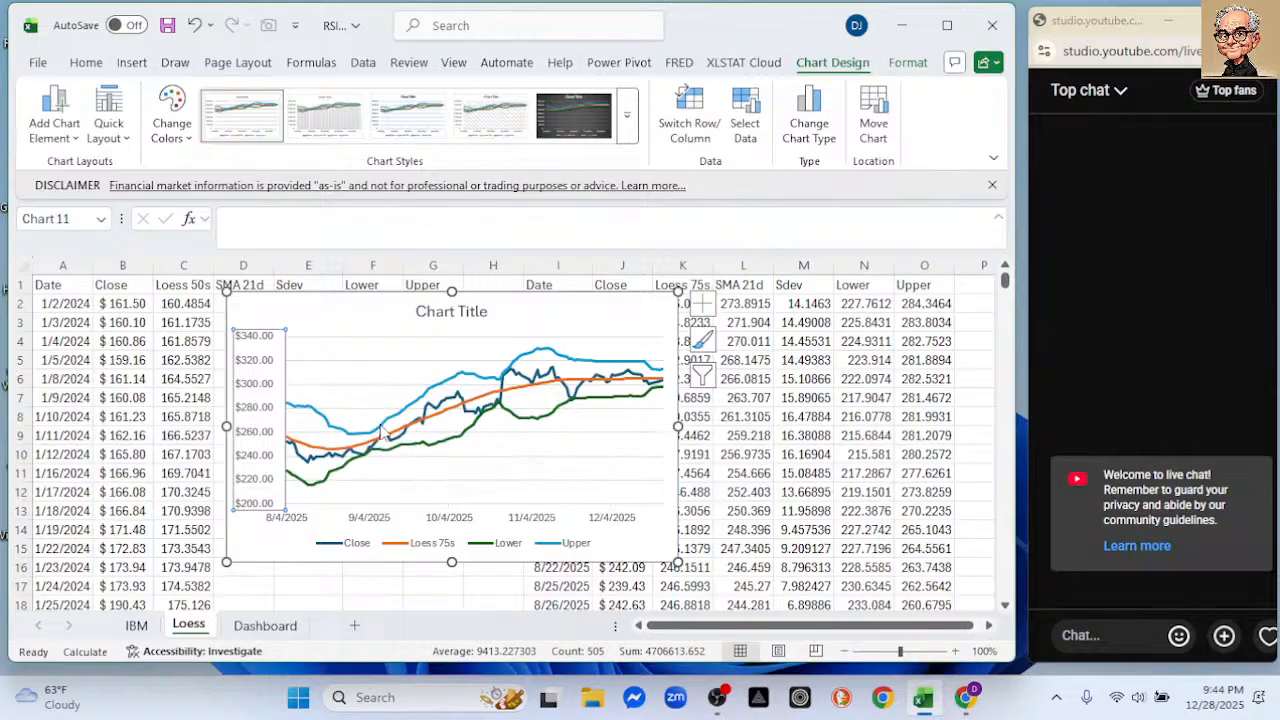
mouse_move(386, 424)
mouse_move(454, 385)
mouse_move(483, 413)
mouse_move(625, 390)
mouse_move(510, 378)
mouse_move(572, 405)
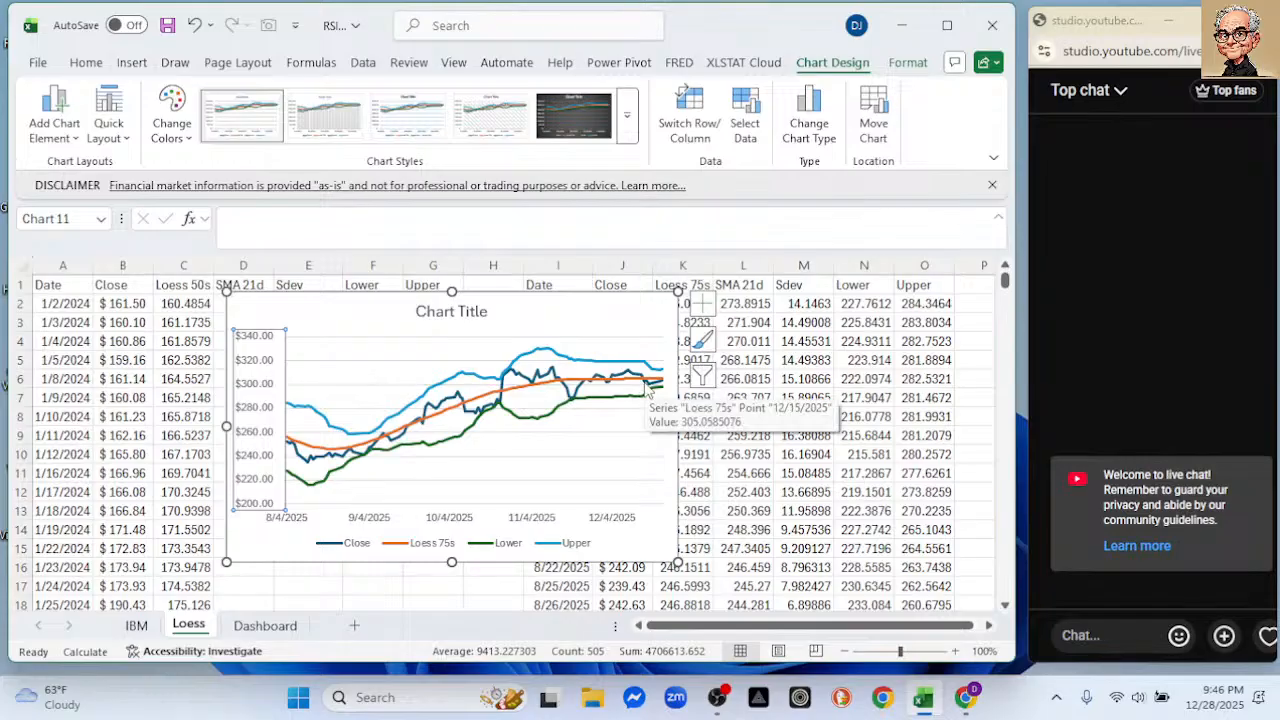
- Apply the dark chart style to the Loess 75s chart and move it to cell C28 of the Dashboard sheet
left_click(598, 125)
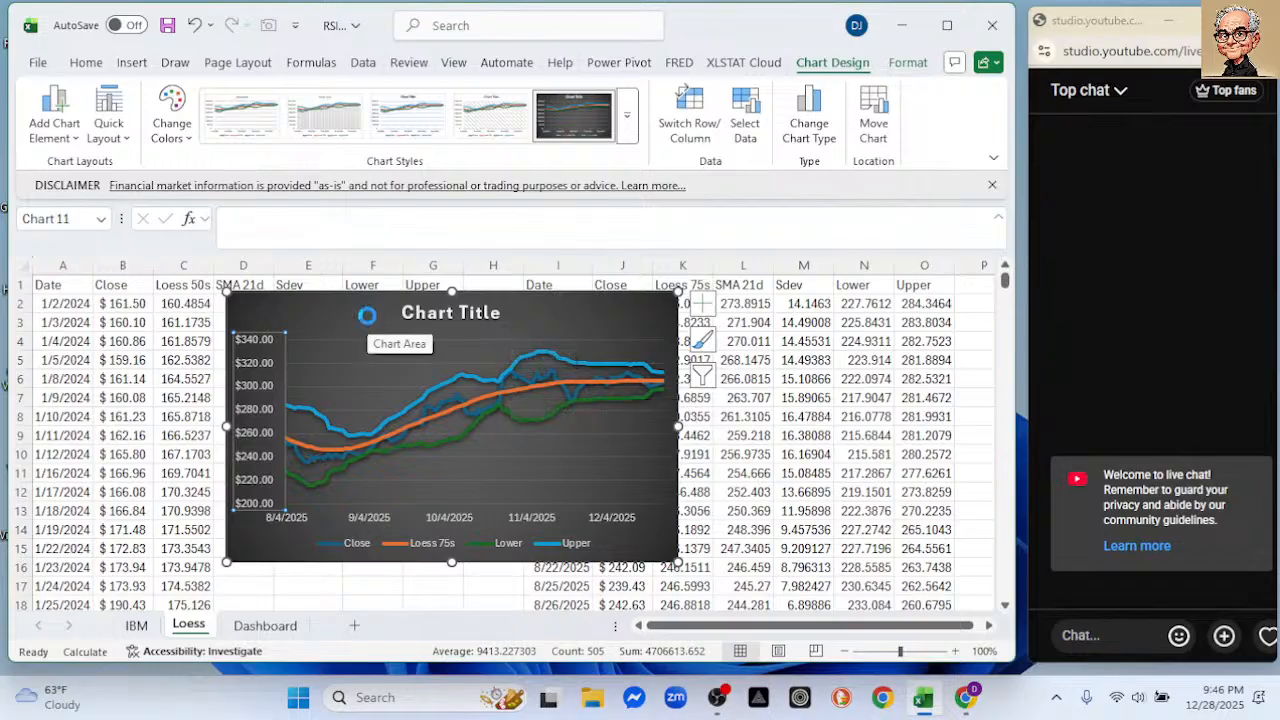
left_click(265, 625)
scroll(478, 470, "down", 3)
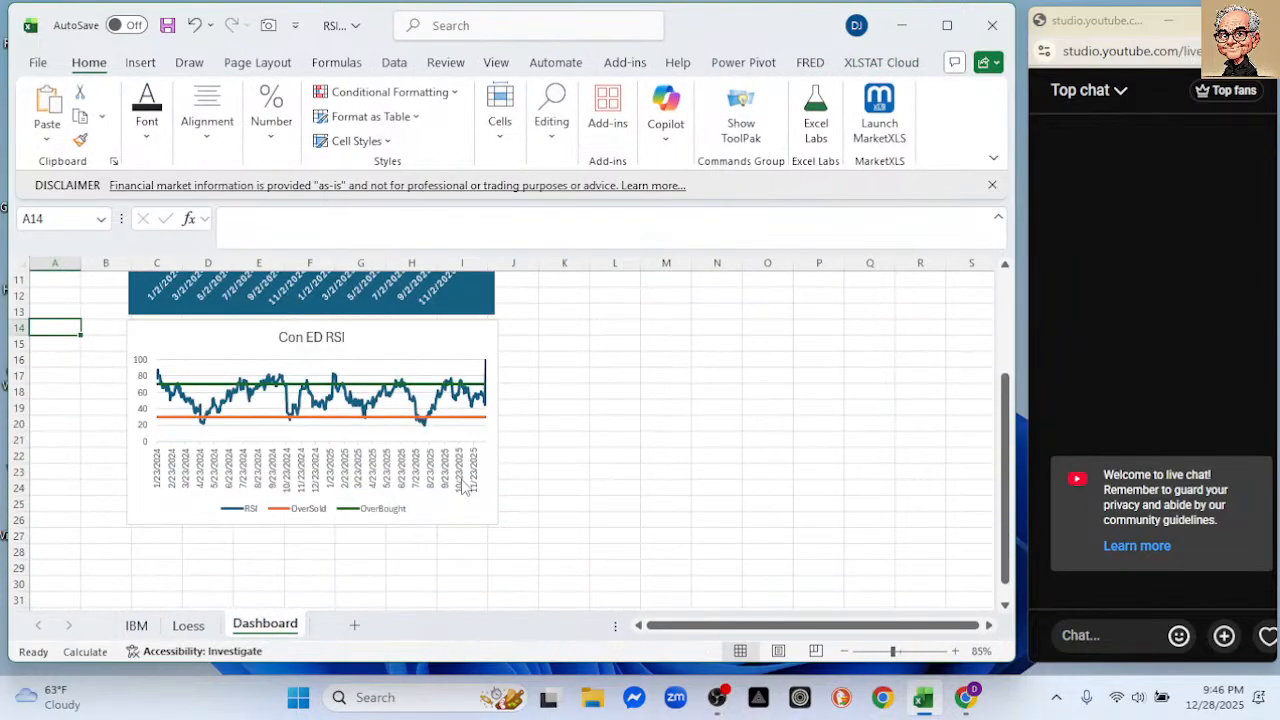
scroll(463, 487, "down", 1)
left_click(154, 487)
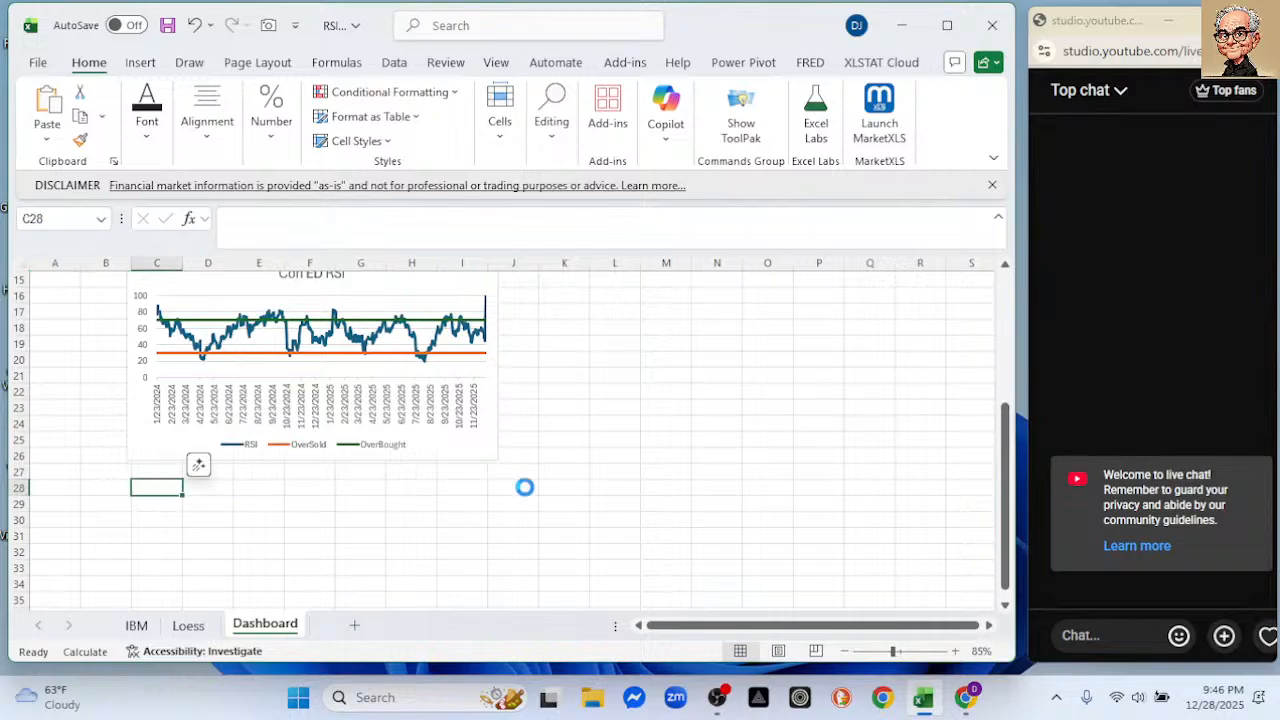
scroll(649, 428, "down", 2)
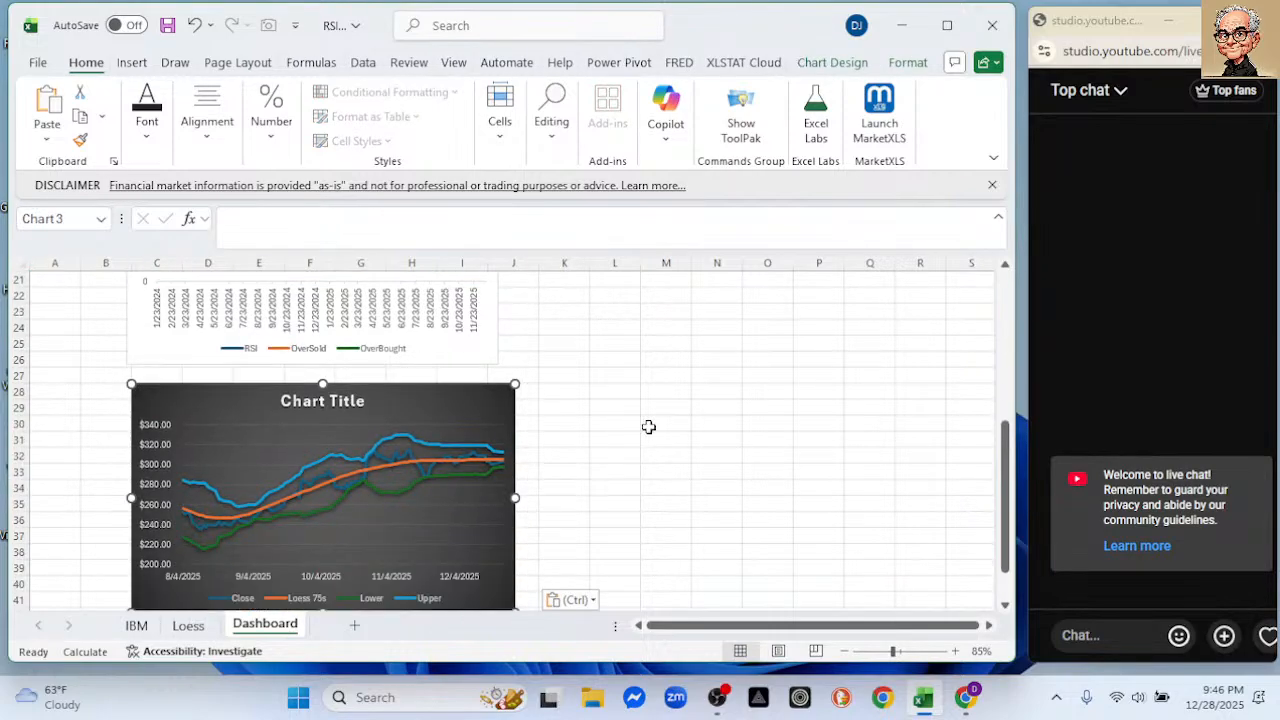
- Change the TAKE formula in I2 of the Loess sheet to return the last 30 rows: =TAKE(A2:G498,-30)
left_click(203, 625)
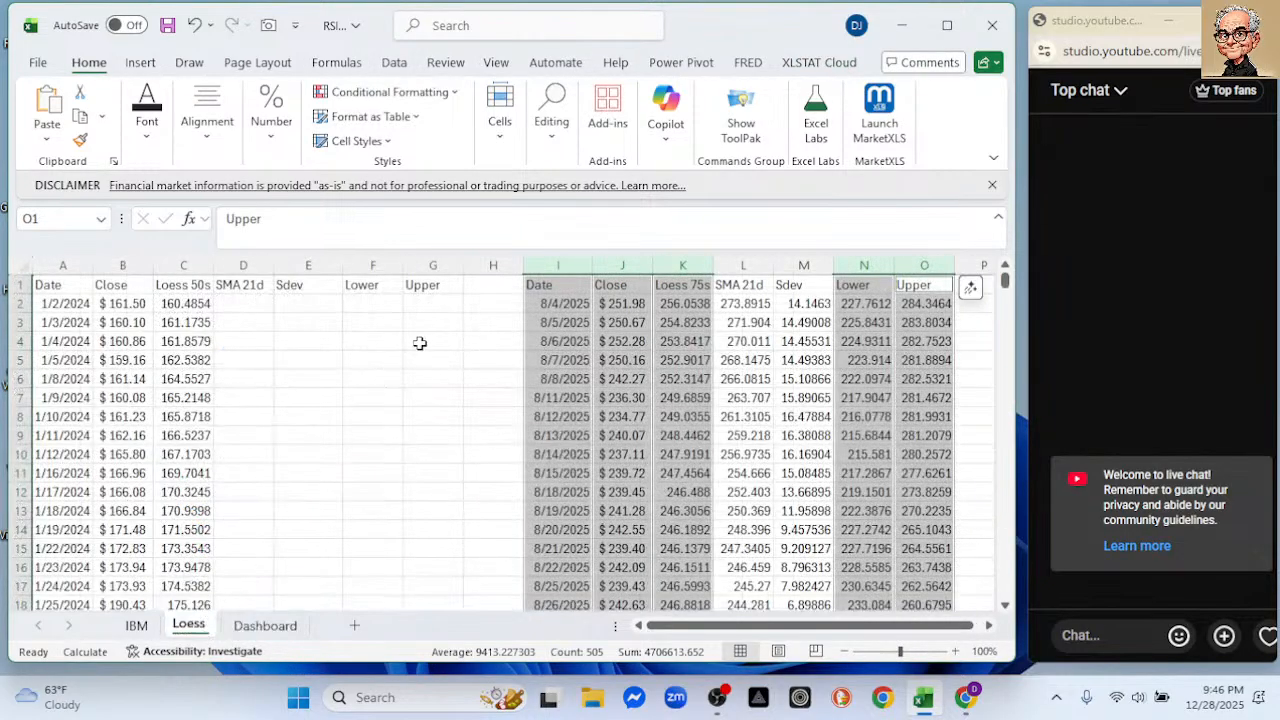
left_click(573, 303)
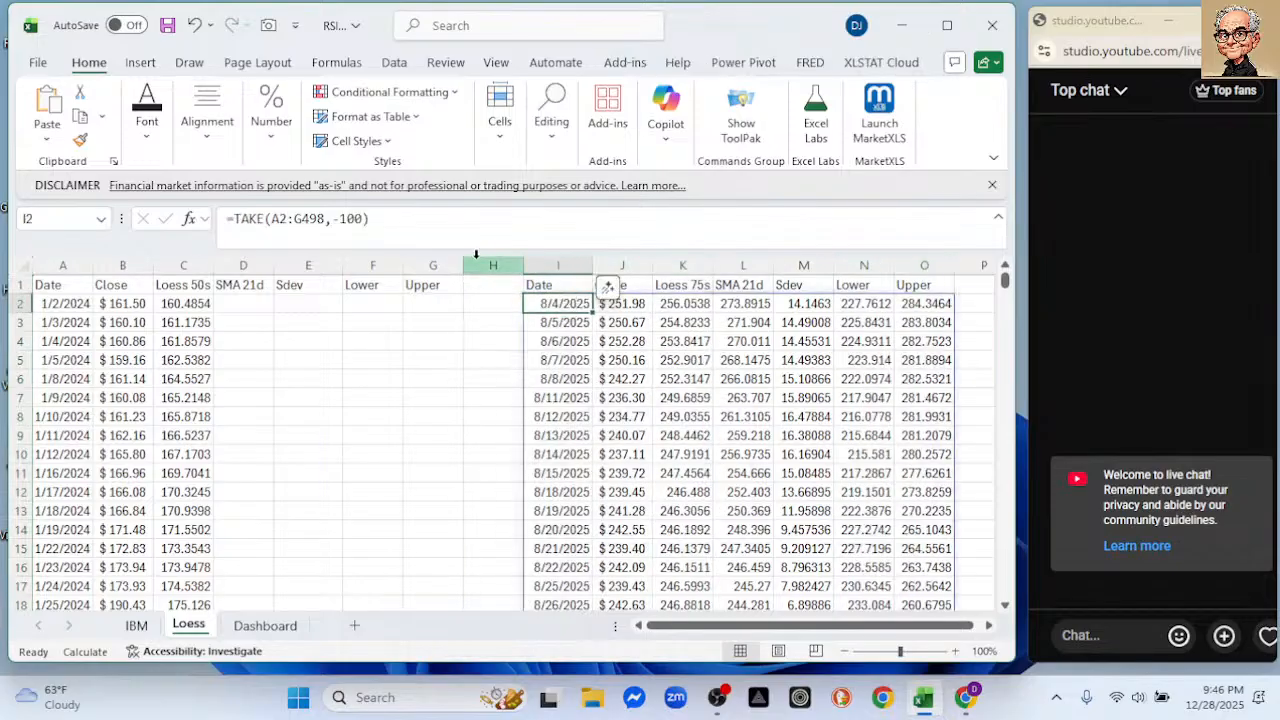
left_click(366, 220)
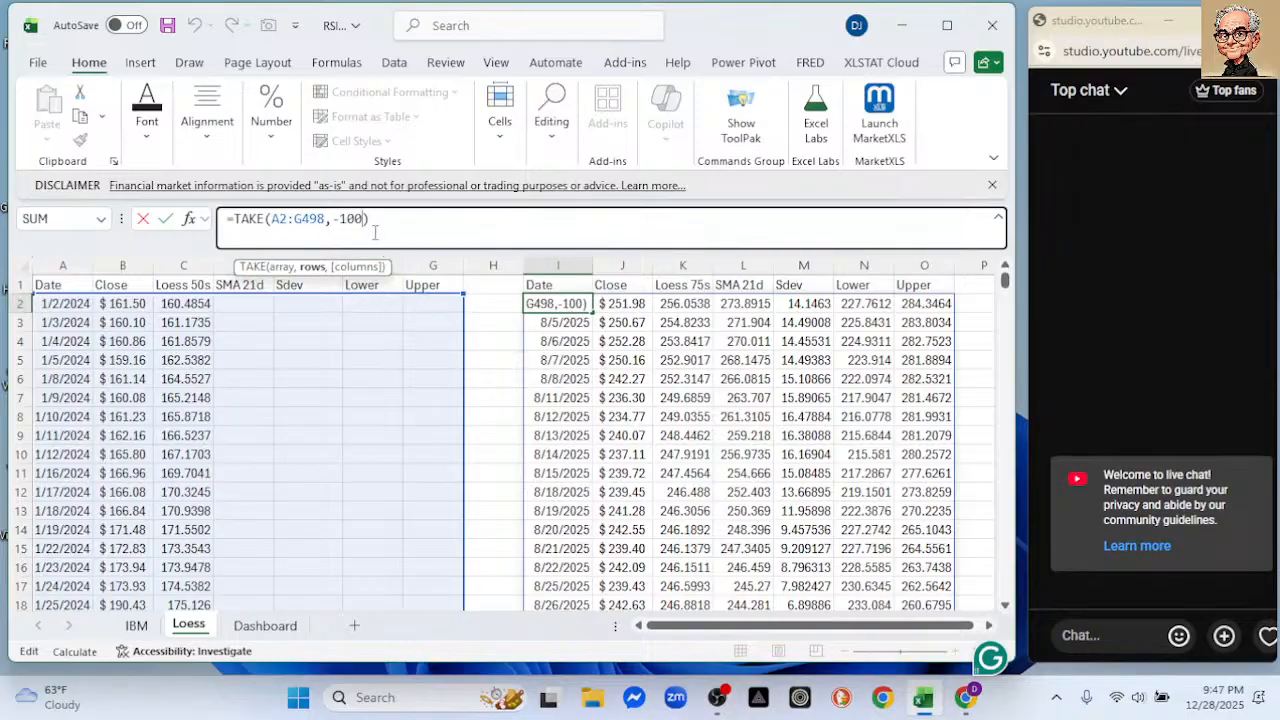
key("BackSpace")
key("BackSpace")
key("BackSpace")
key("BackSpace")
type("-30")
key("Return")
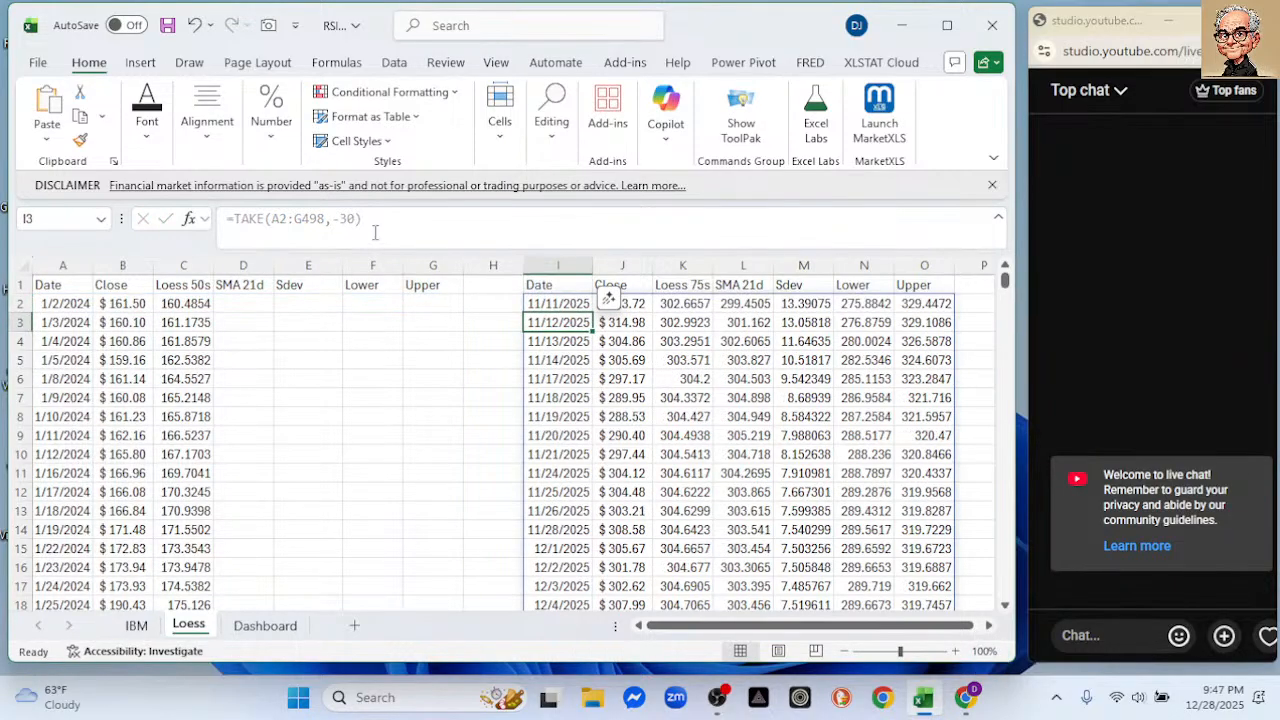
- Set the minimum bound of the vertical axis to 250 on the Dashboard's Loess 75s chart
left_click(265, 625)
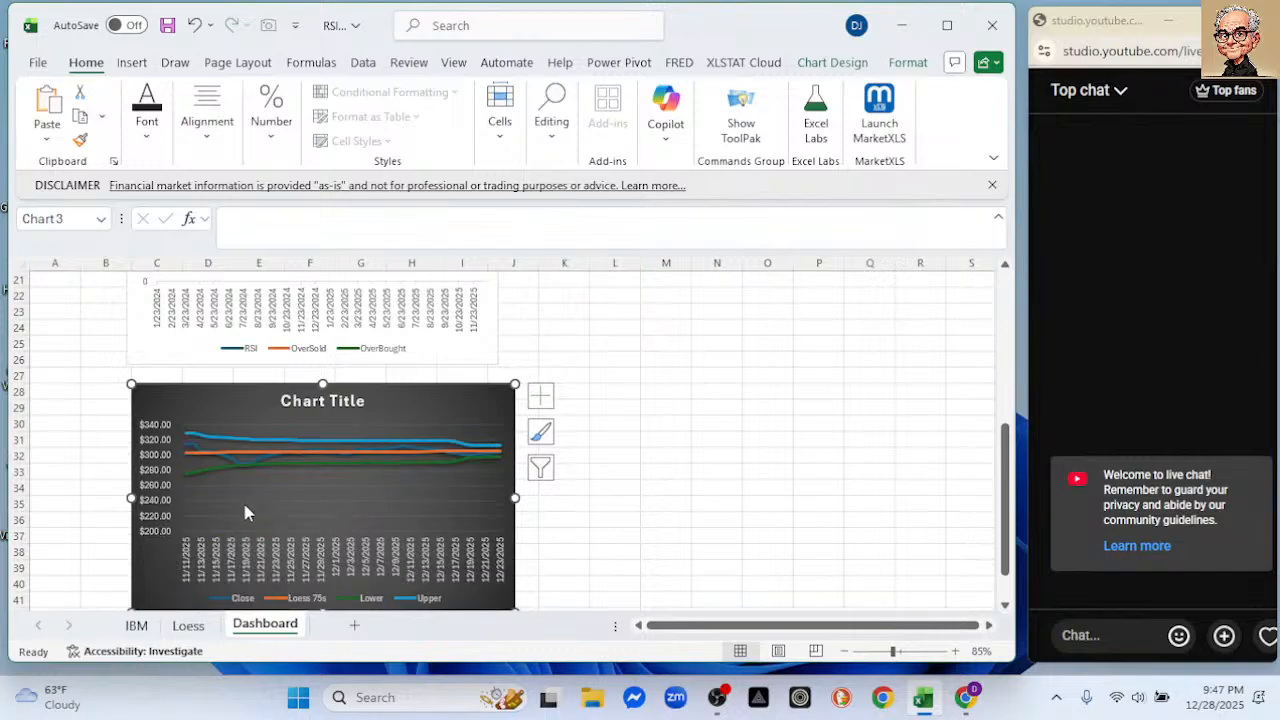
double_click(170, 508)
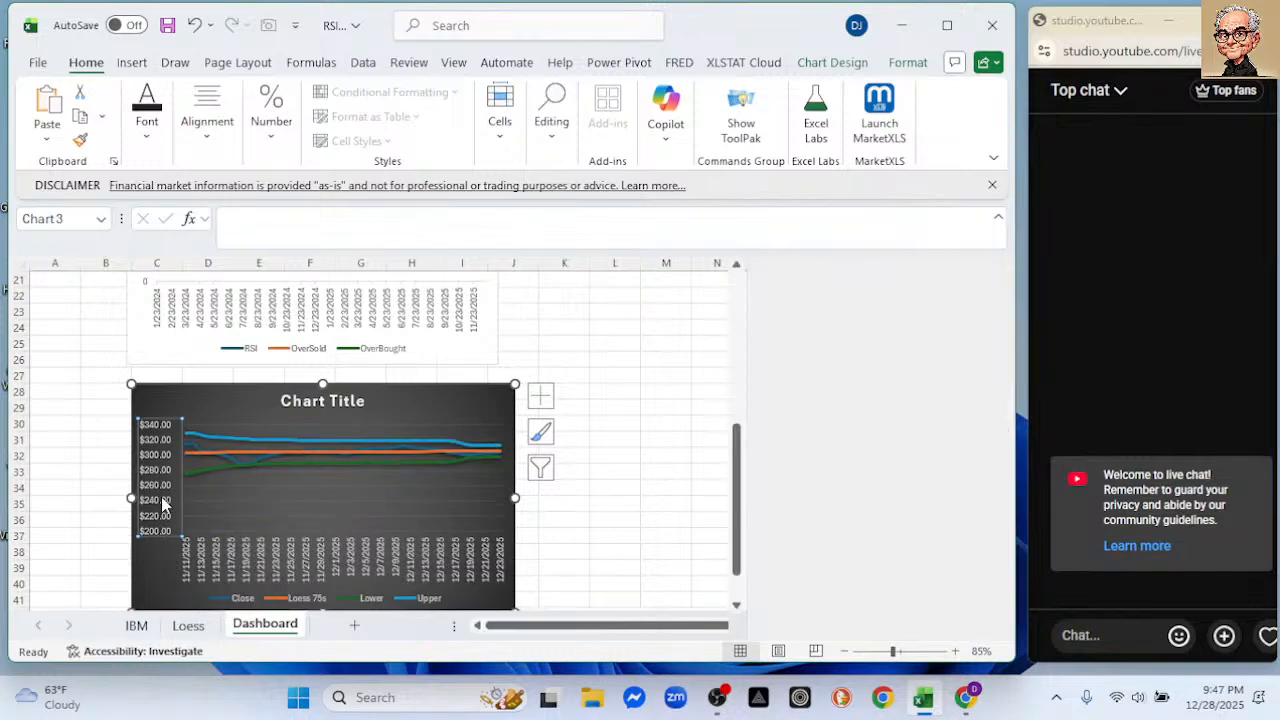
left_click_drag(908, 447, 812, 432)
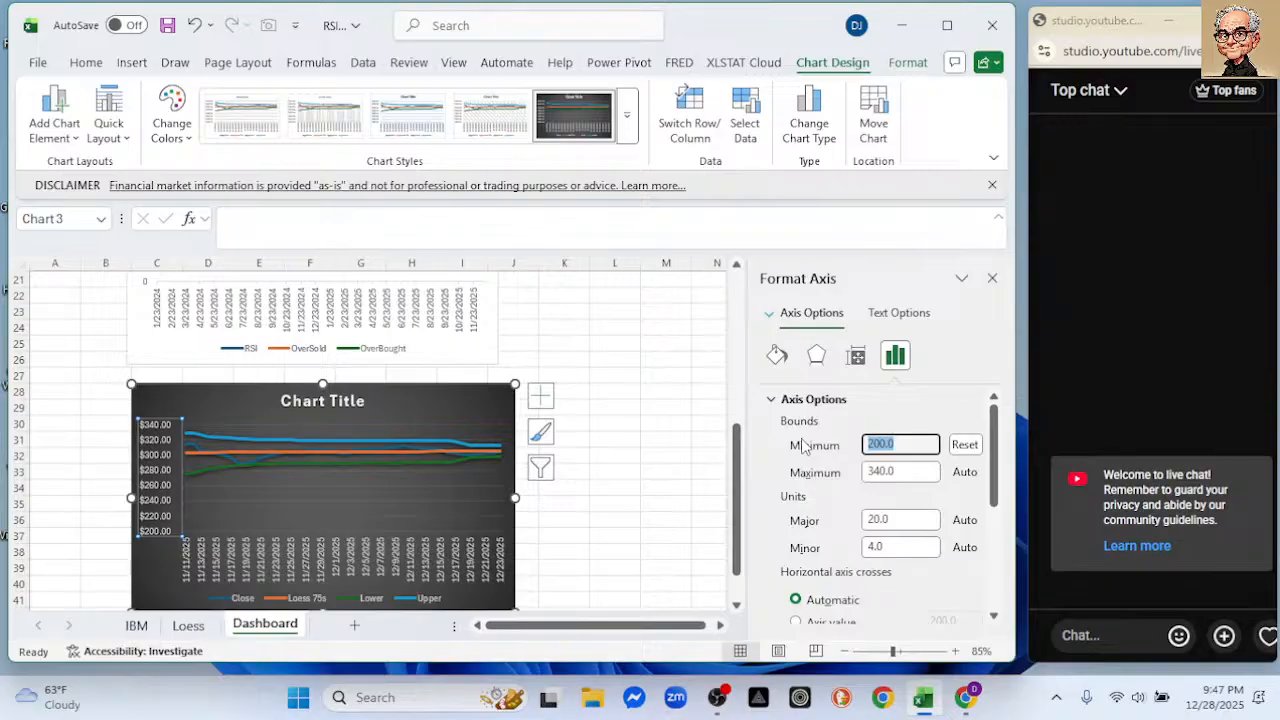
type("250")
key("Return")
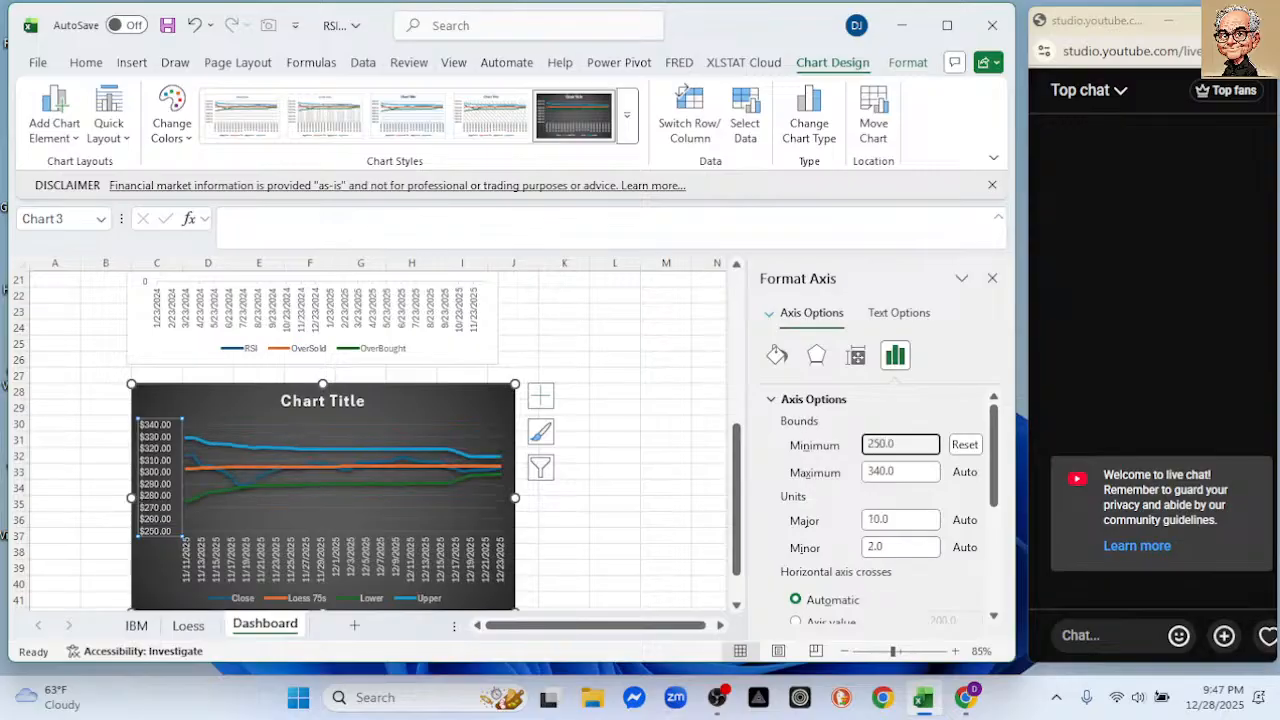
mouse_move(341, 490)
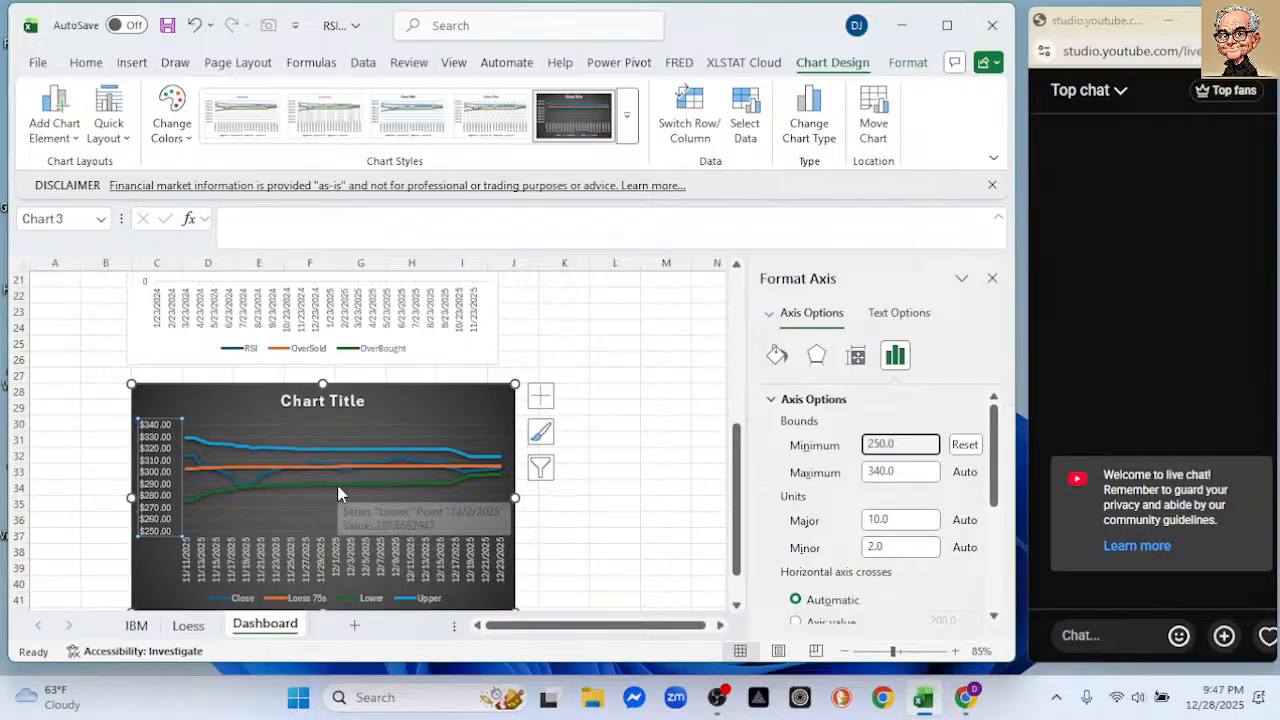
left_click(992, 278)
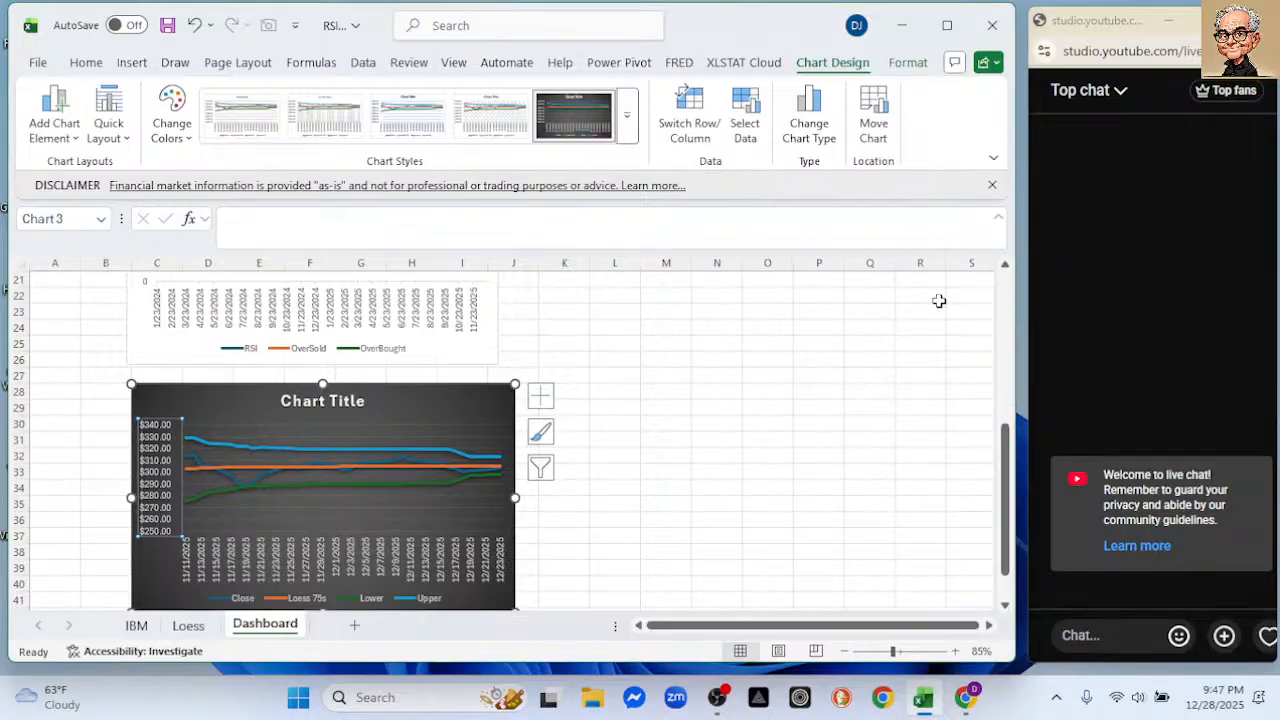
- Insert two blank columns before the 30-row Date column on the Loess sheet
left_click(188, 625)
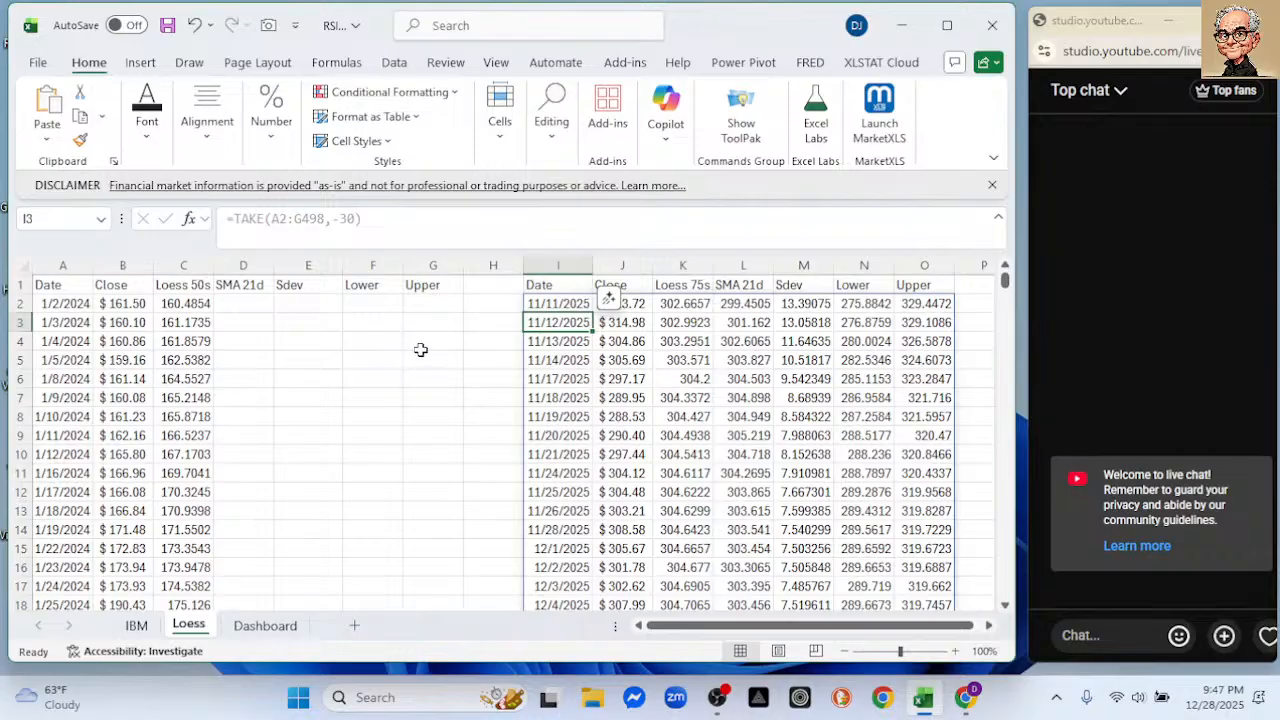
left_click_drag(557, 261, 600, 268)
right_click(572, 272)
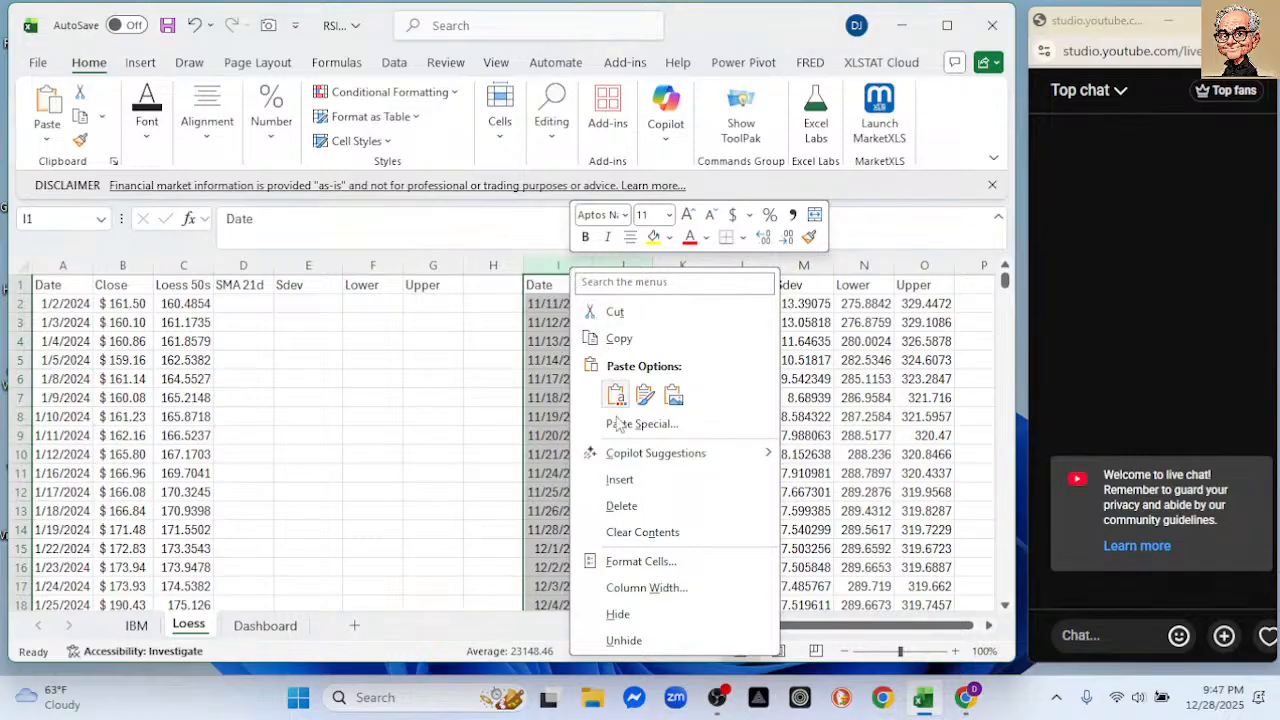
left_click(620, 480)
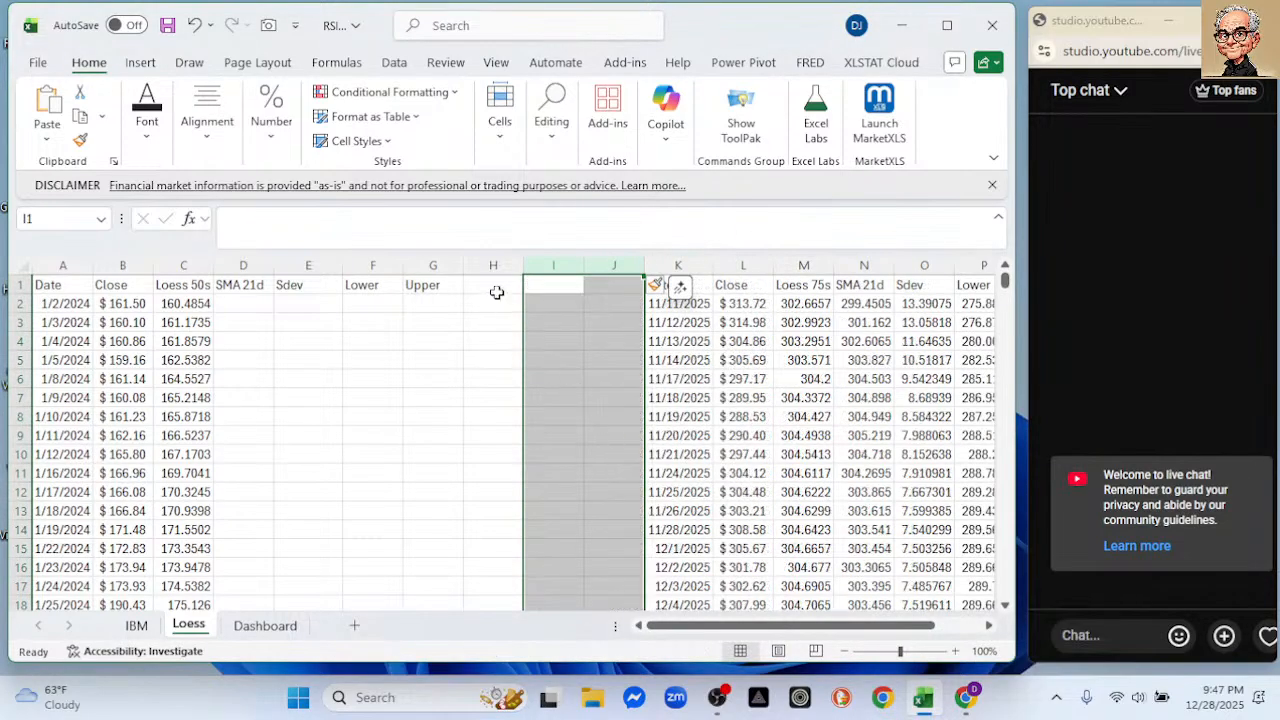
- Rename the headers in F1 and G1 as L-Lower and L-Upper
left_click(366, 286)
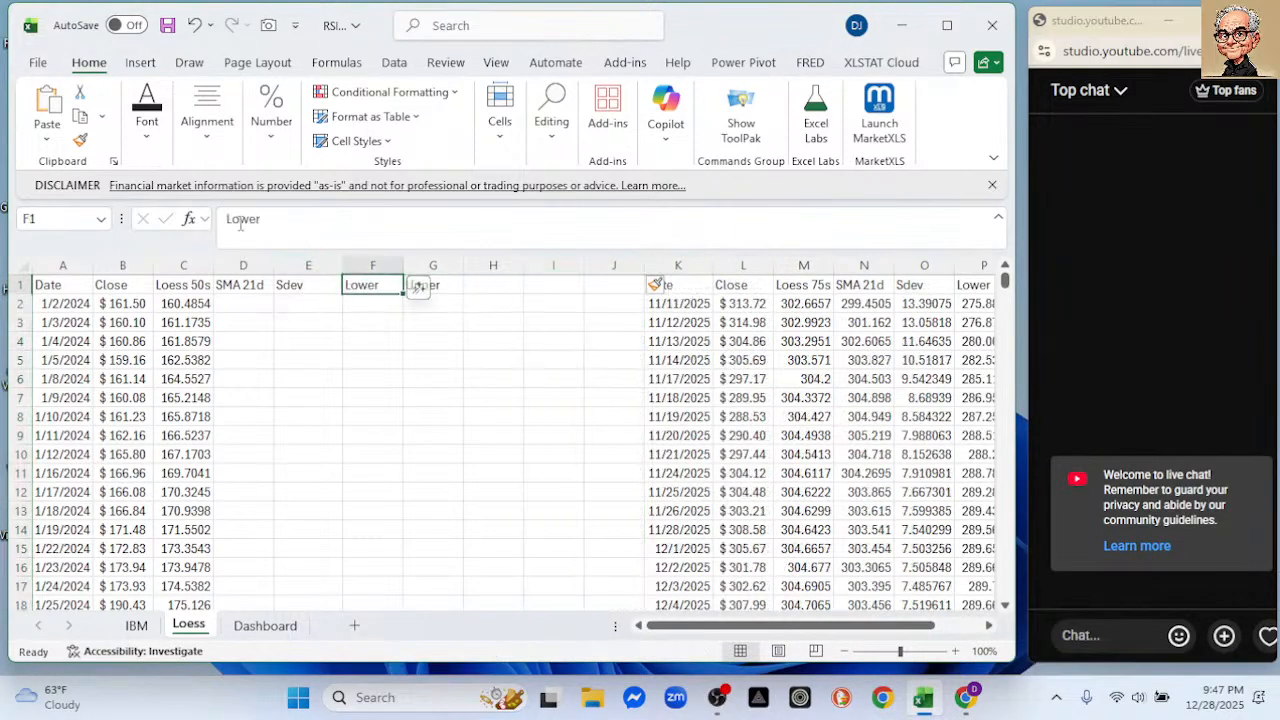
left_click(225, 218)
type("L")
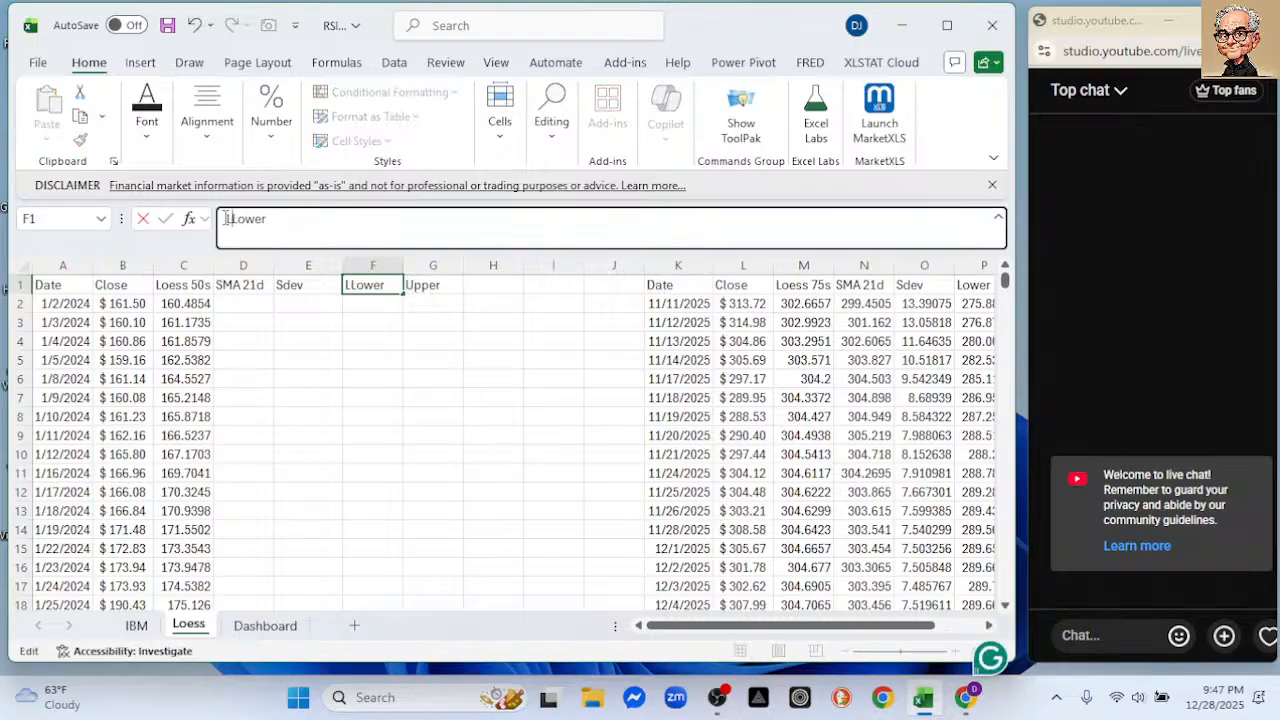
type("-")
left_click(458, 359)
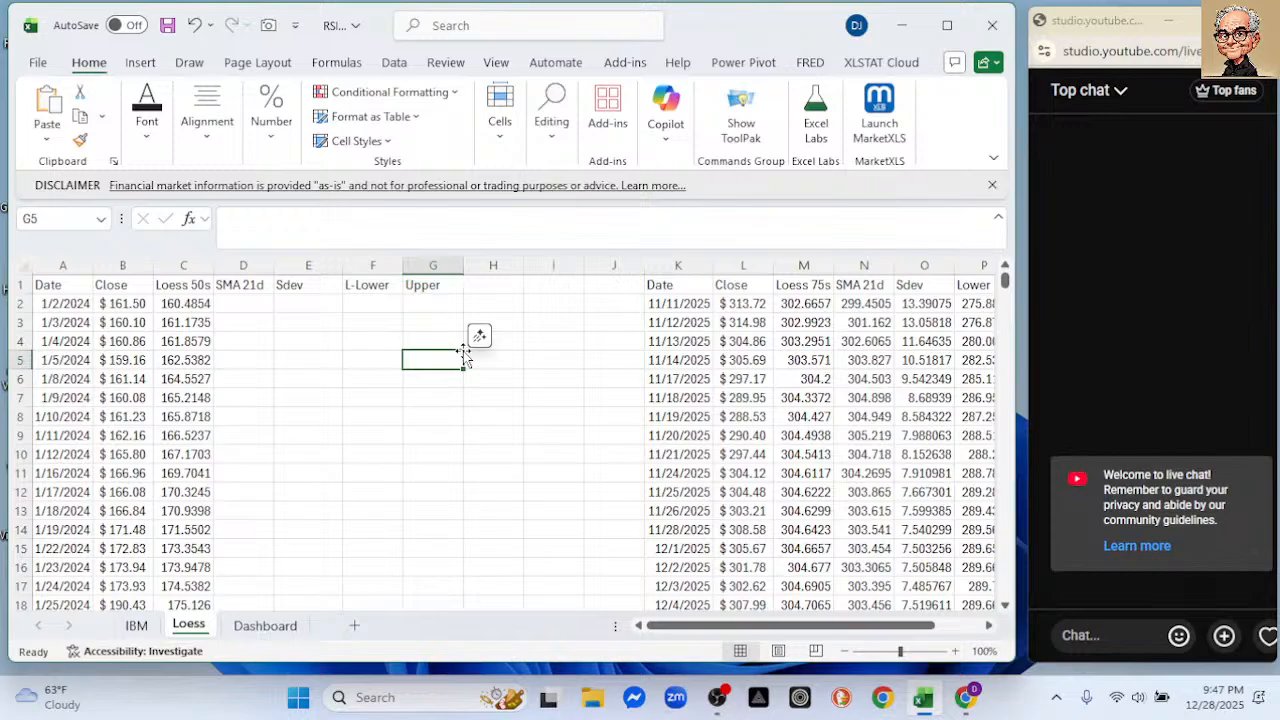
mouse_move(888, 630)
left_mouse_down()
mouse_move(929, 633)
mouse_move(897, 632)
left_mouse_up()
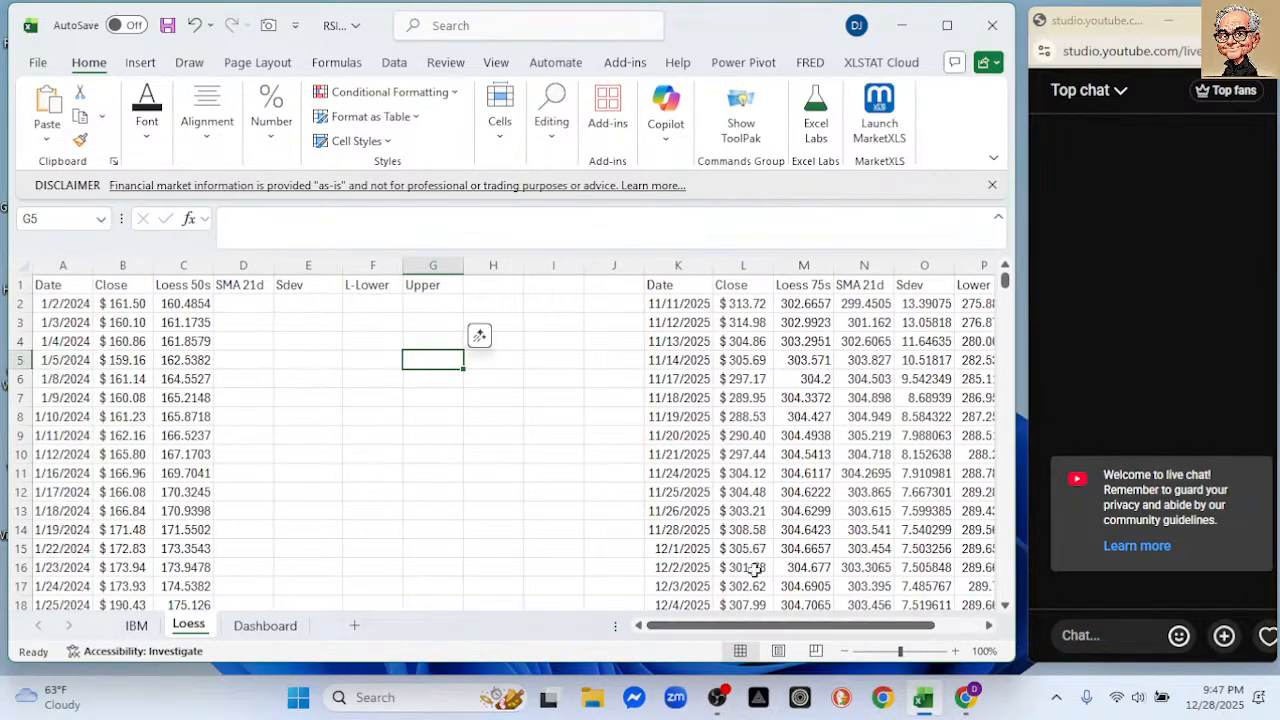
left_click(433, 292)
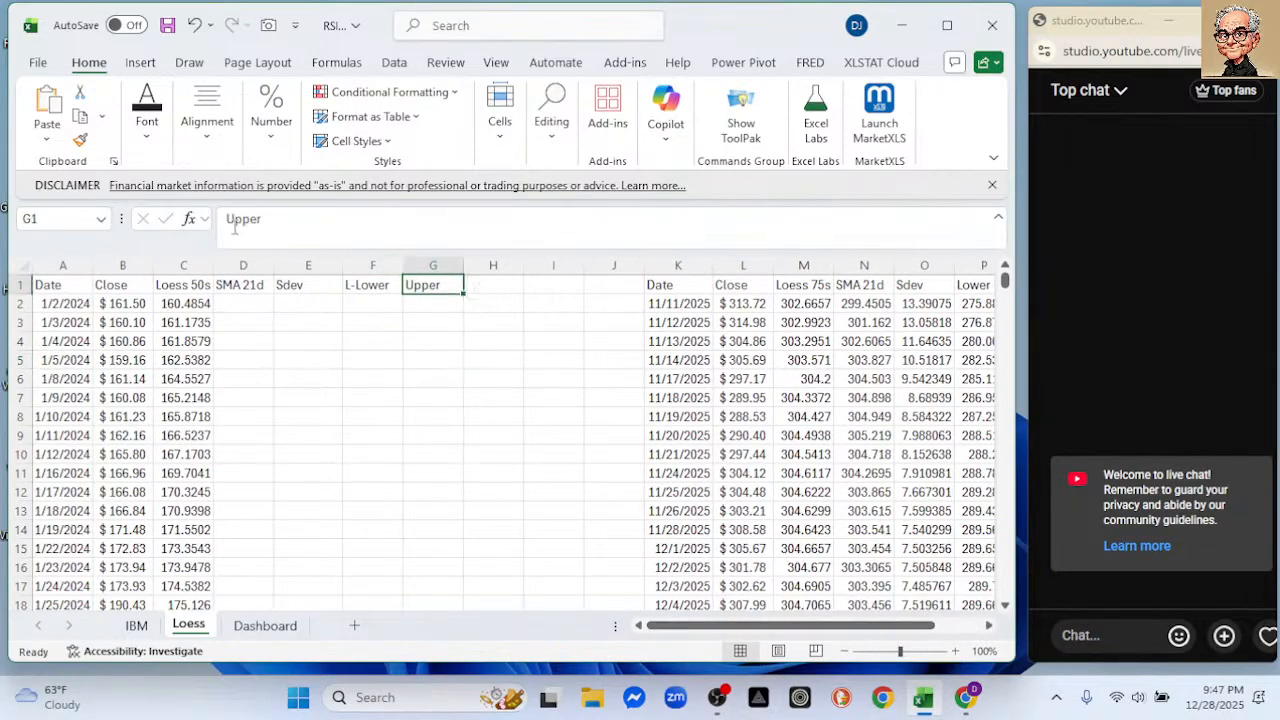
left_click(221, 218)
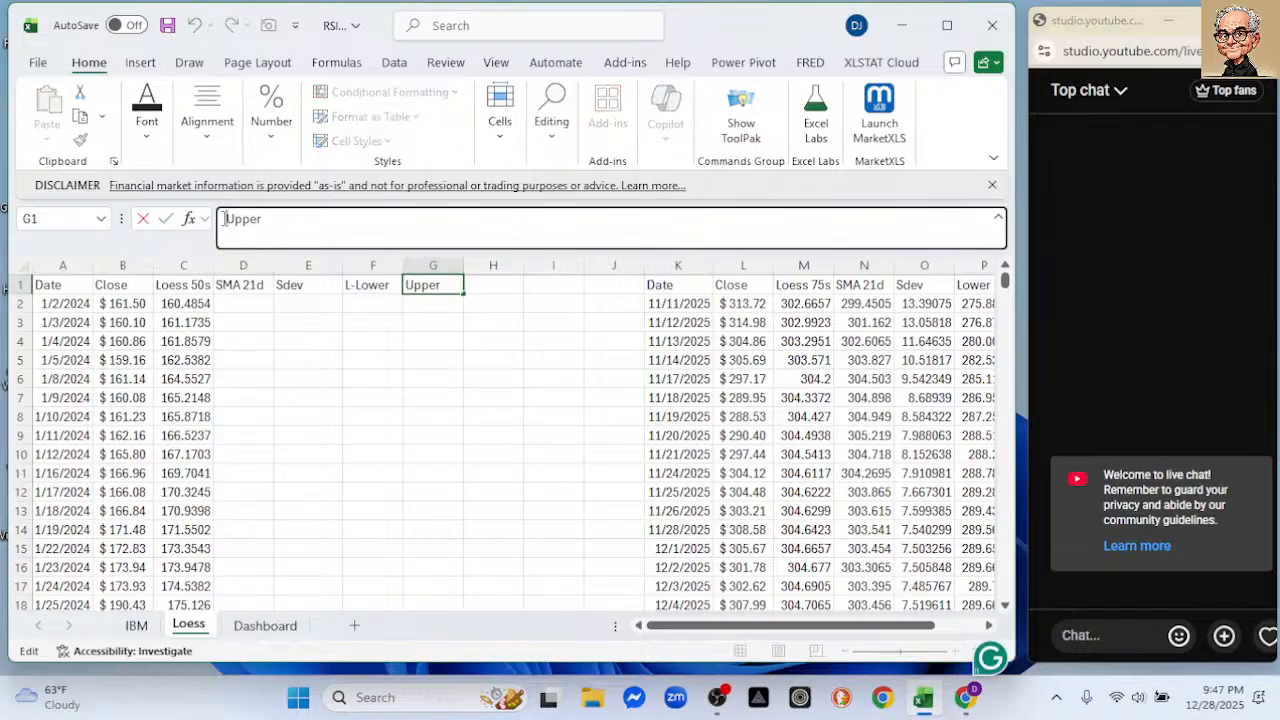
type("L-")
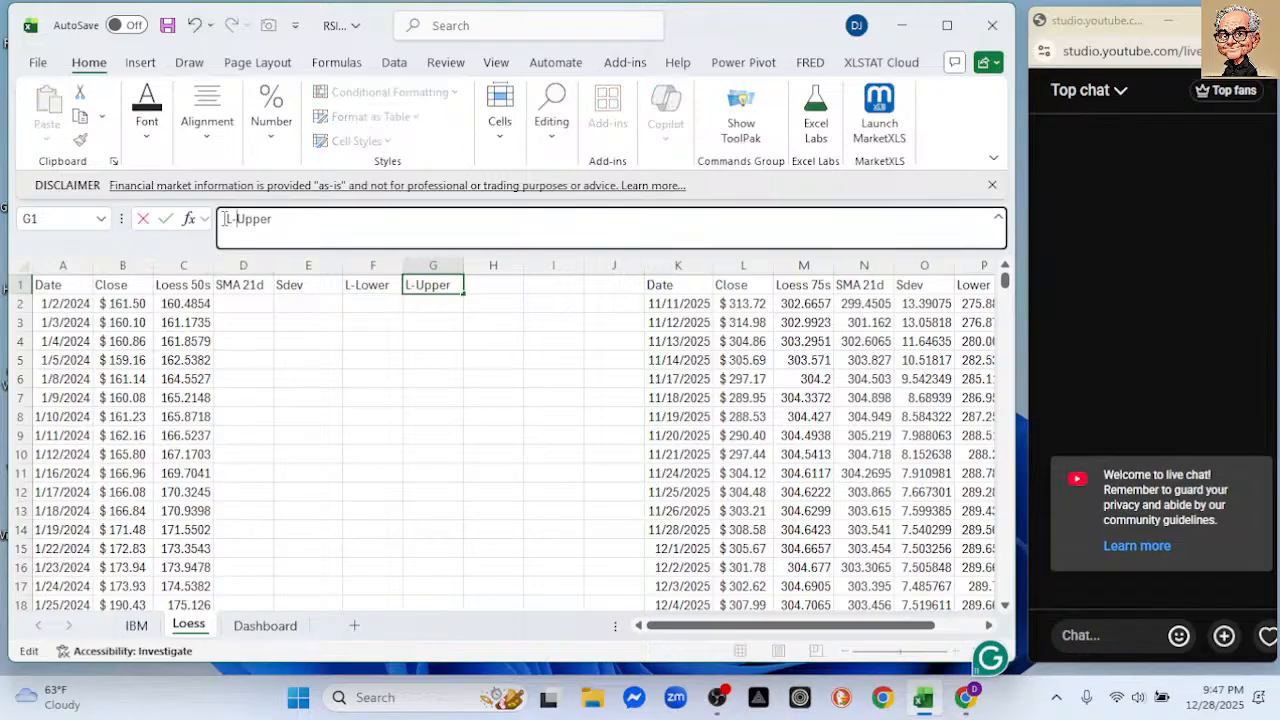
- Enter the headers b_lower in H1 and b_upper in I1
left_click(497, 285)
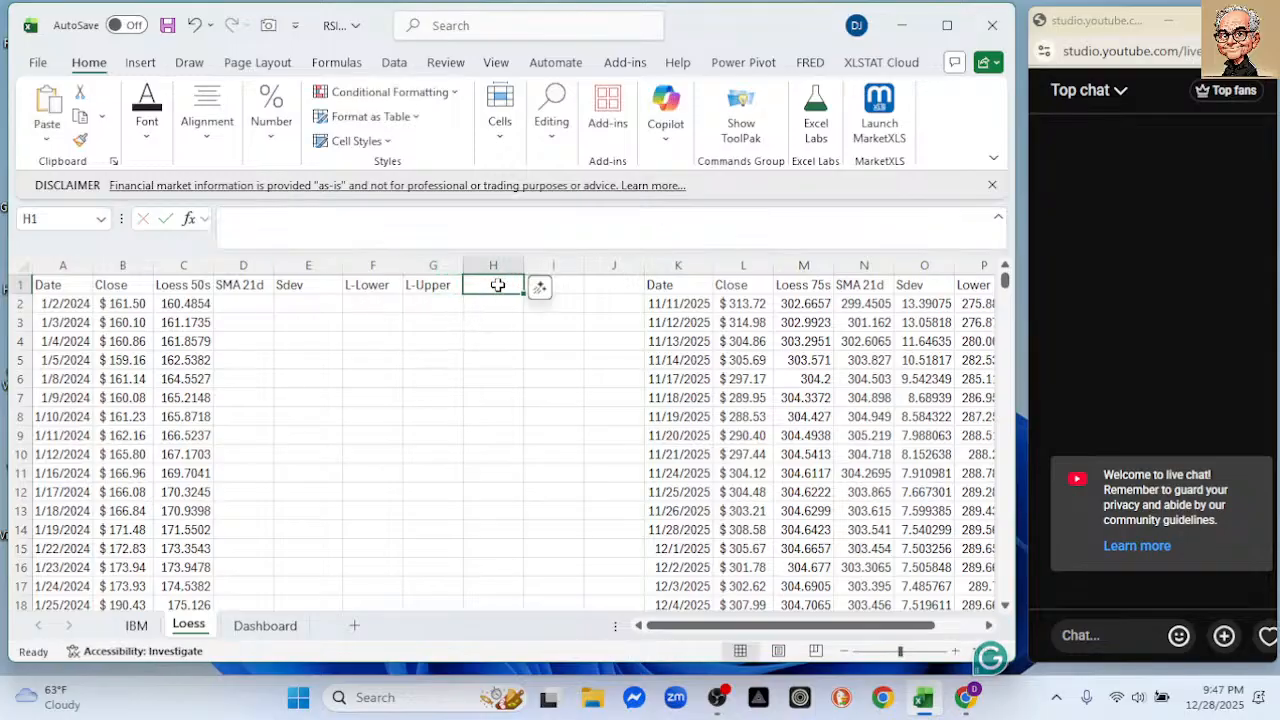
type("b_l")
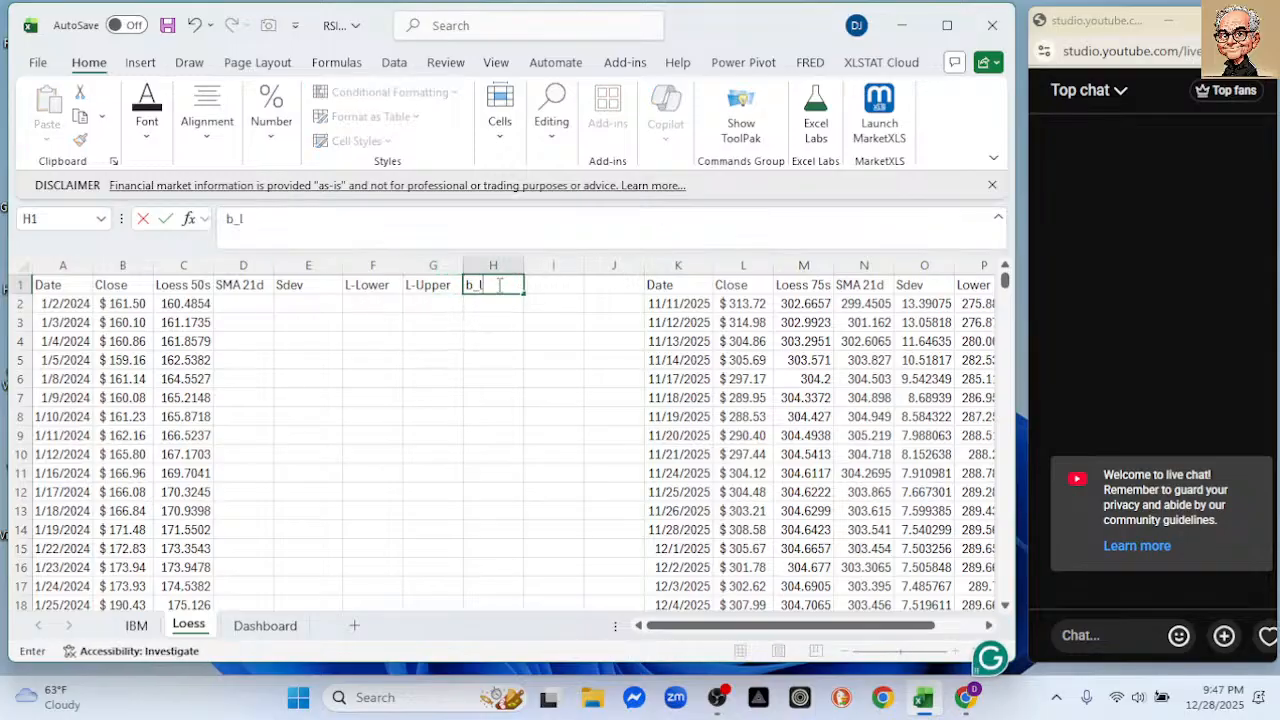
type("ower")
key("Tab")
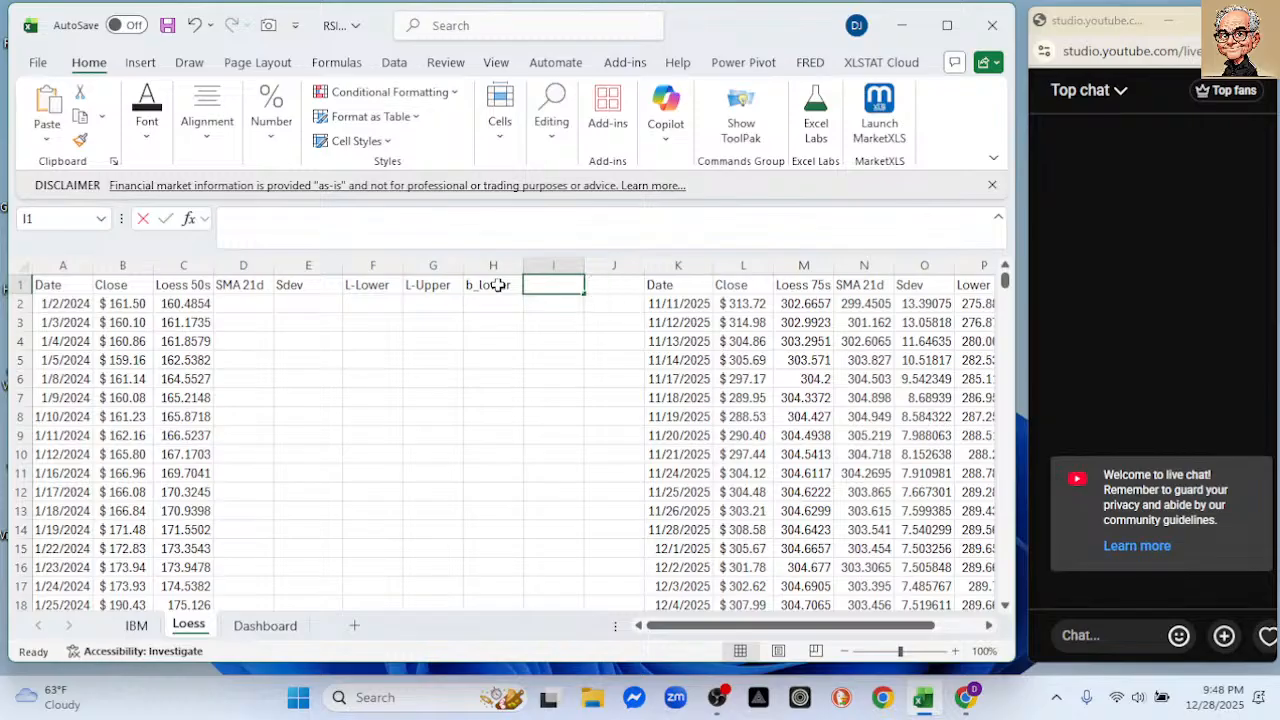
type("b_upper")
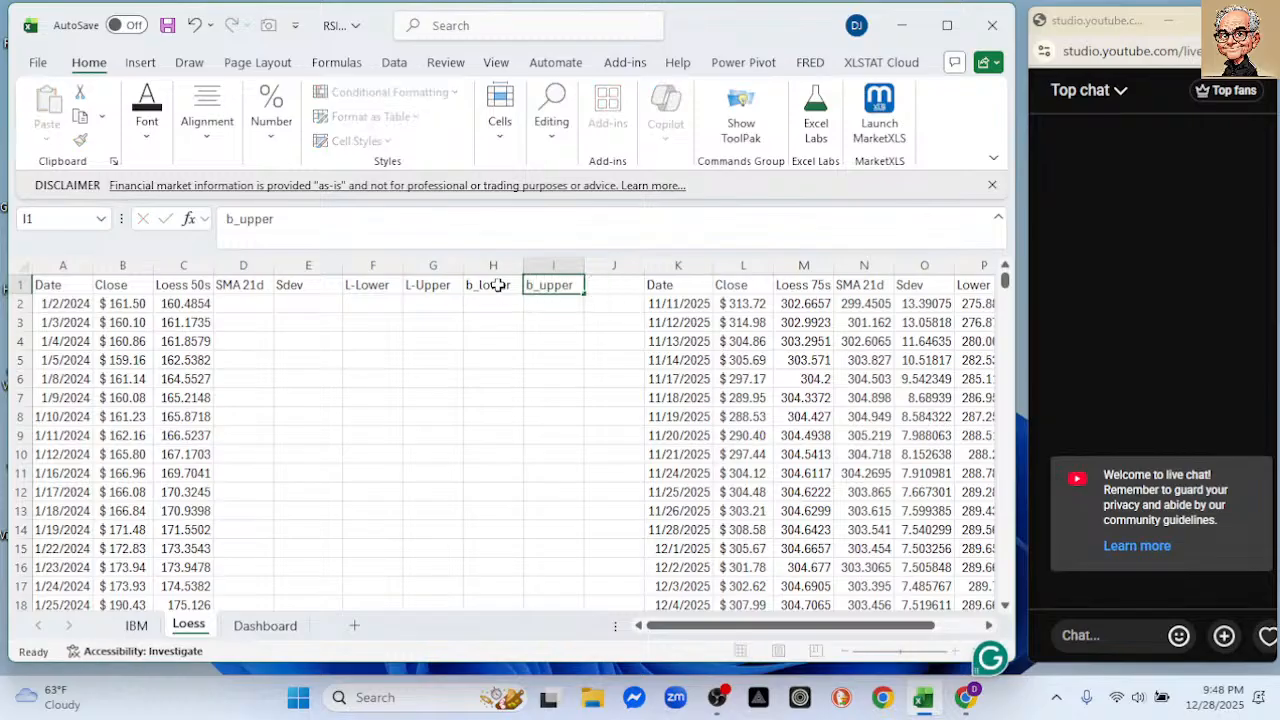
key("Return")
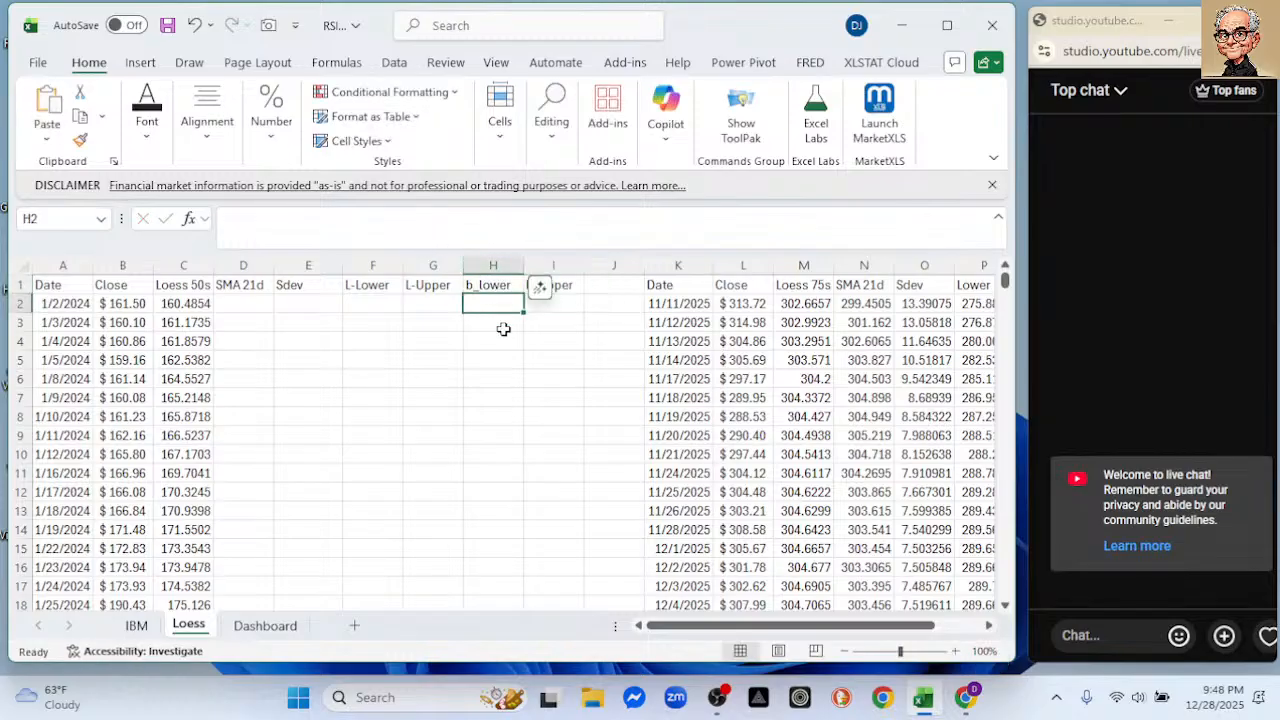
- Copy the L-Lower and L-Upper formulas from F21:G21 into H21:I21 on the Loess sheet
scroll(537, 351, "down", 3)
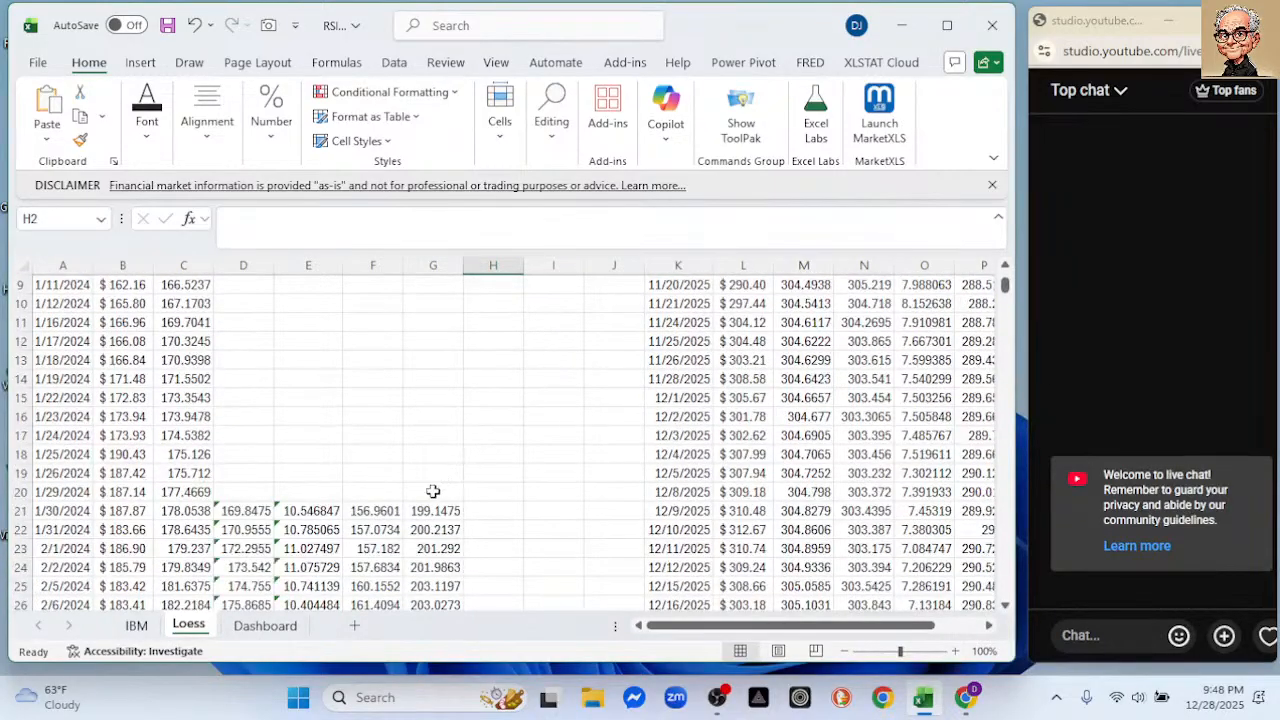
left_click(398, 510)
left_click_drag(402, 510, 406, 508)
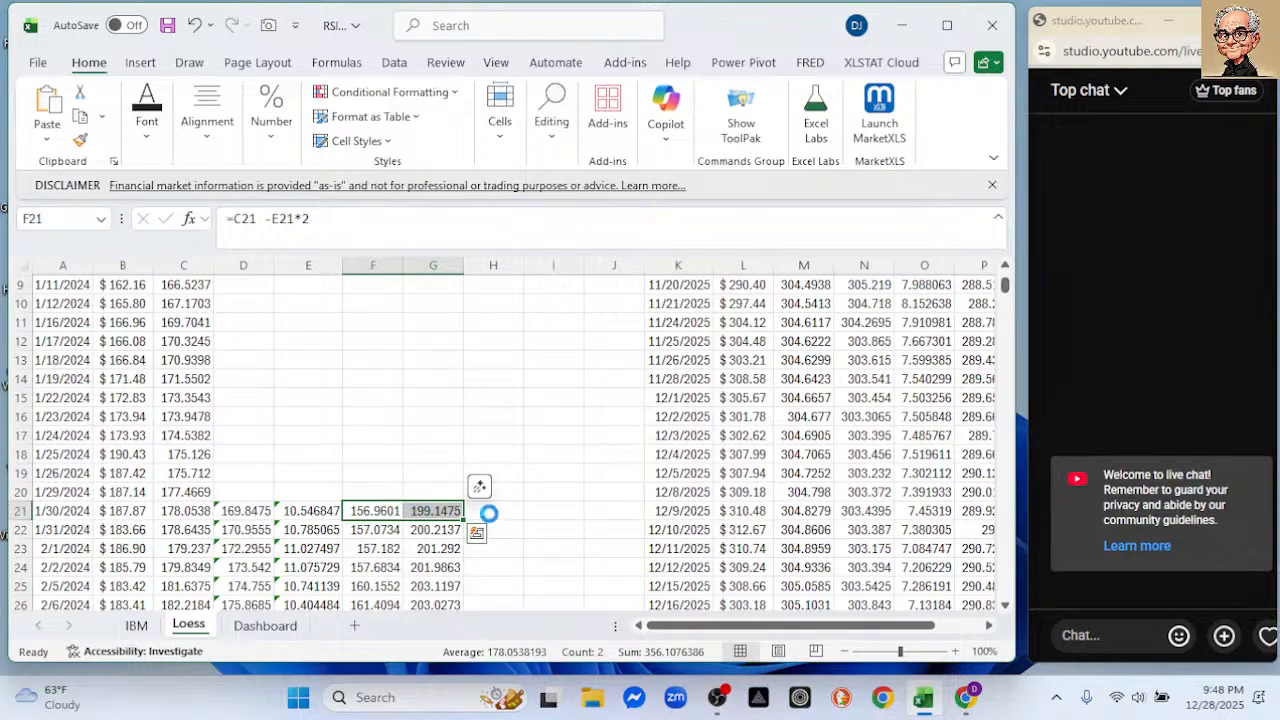
key("ctrl+c")
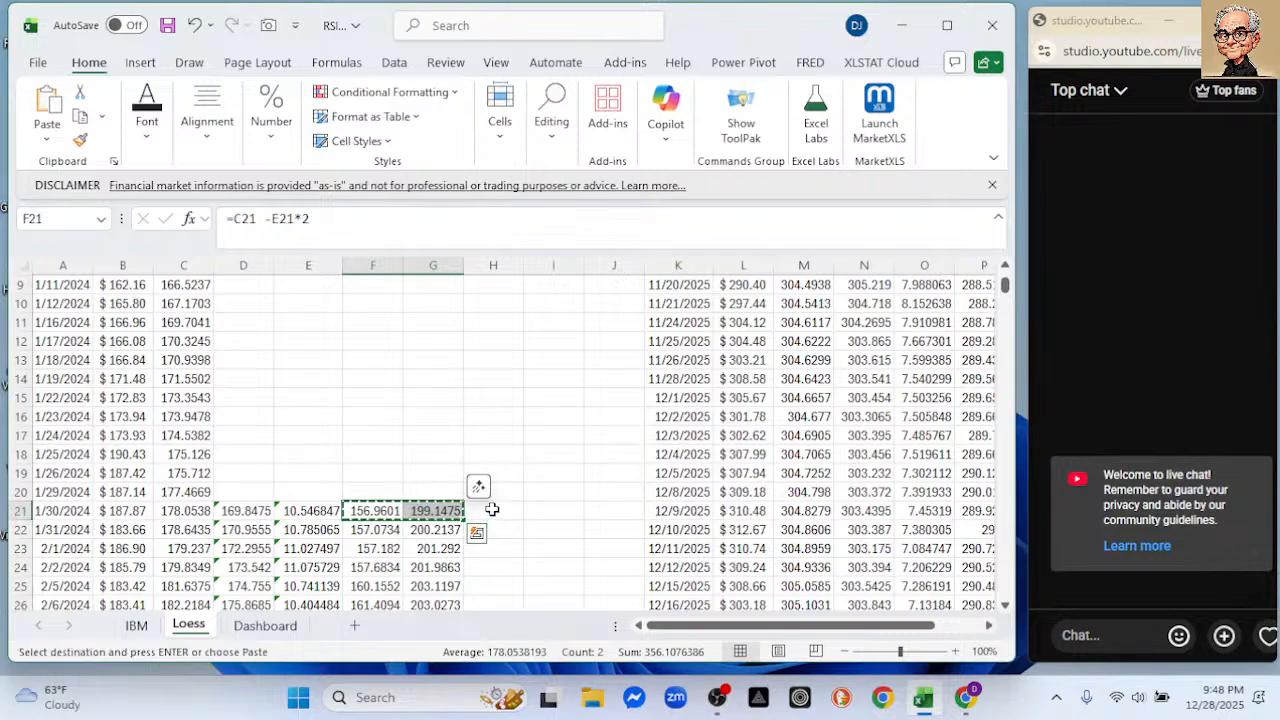
left_click(492, 509)
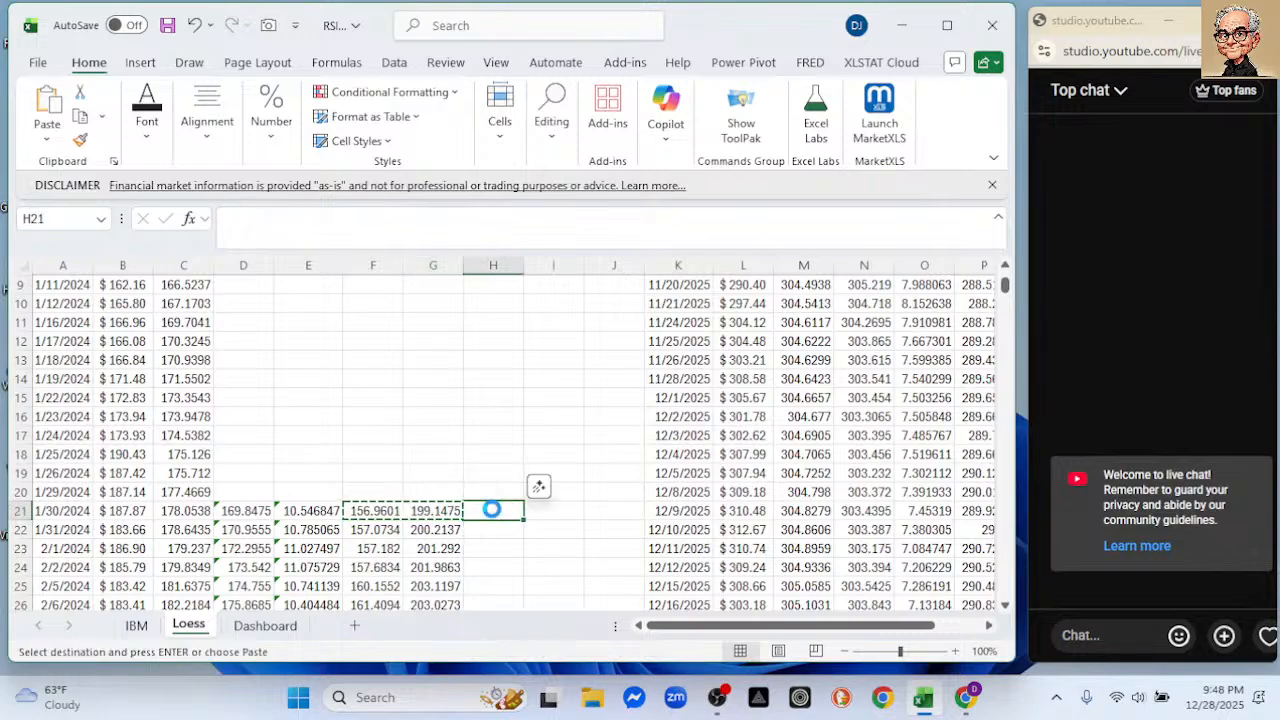
key("ctrl+v")
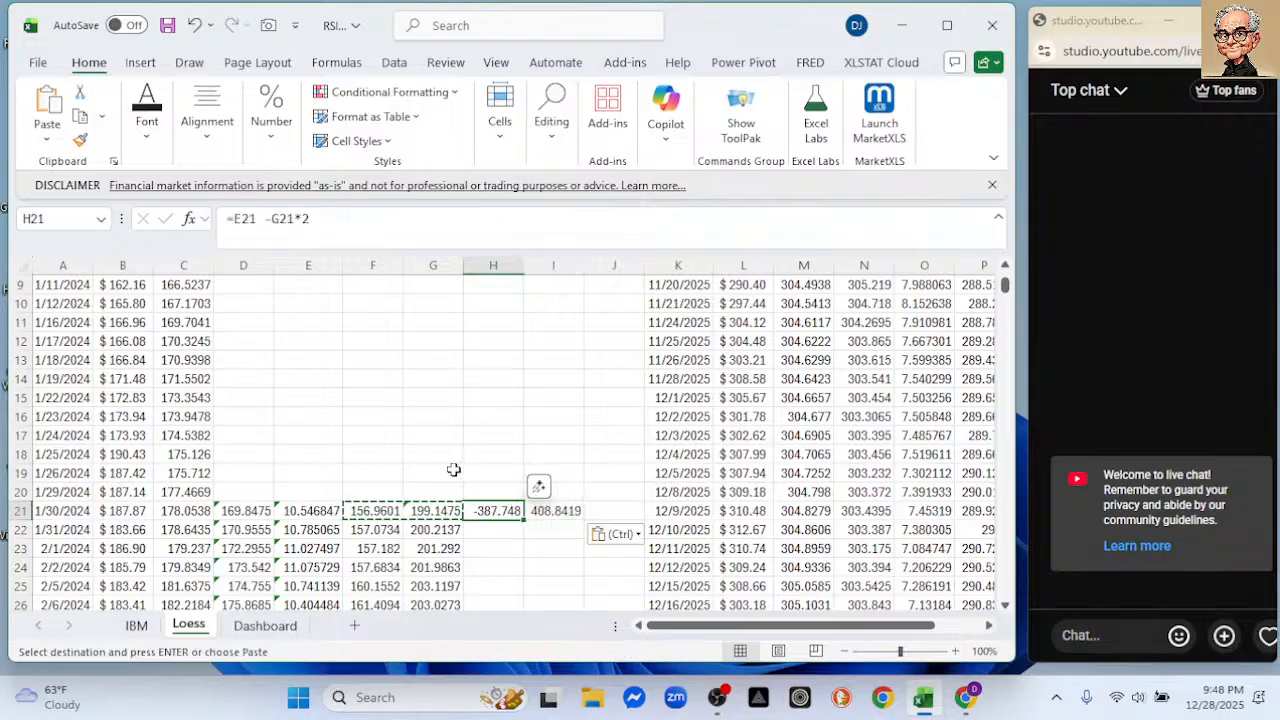
- Change the b_lower formula in H21 to =D21 -E21*2
scroll(221, 313, "up", 3)
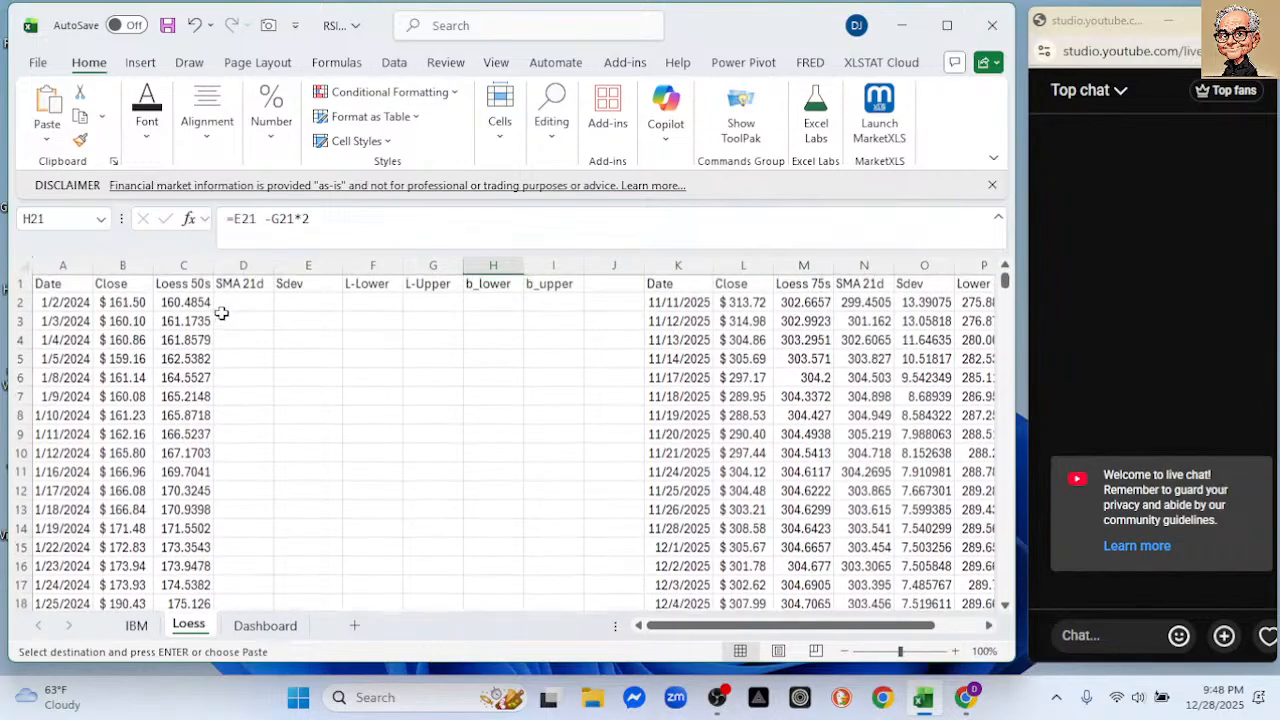
scroll(244, 296, "down", 1)
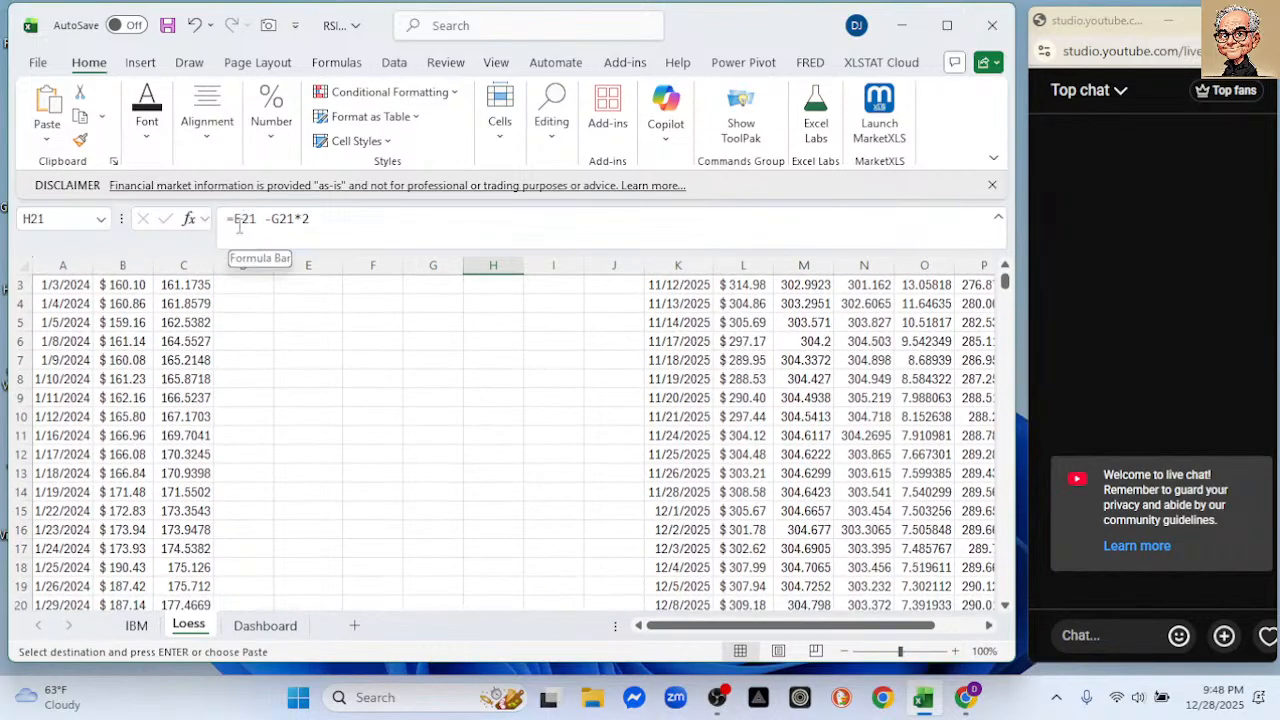
left_click(242, 220)
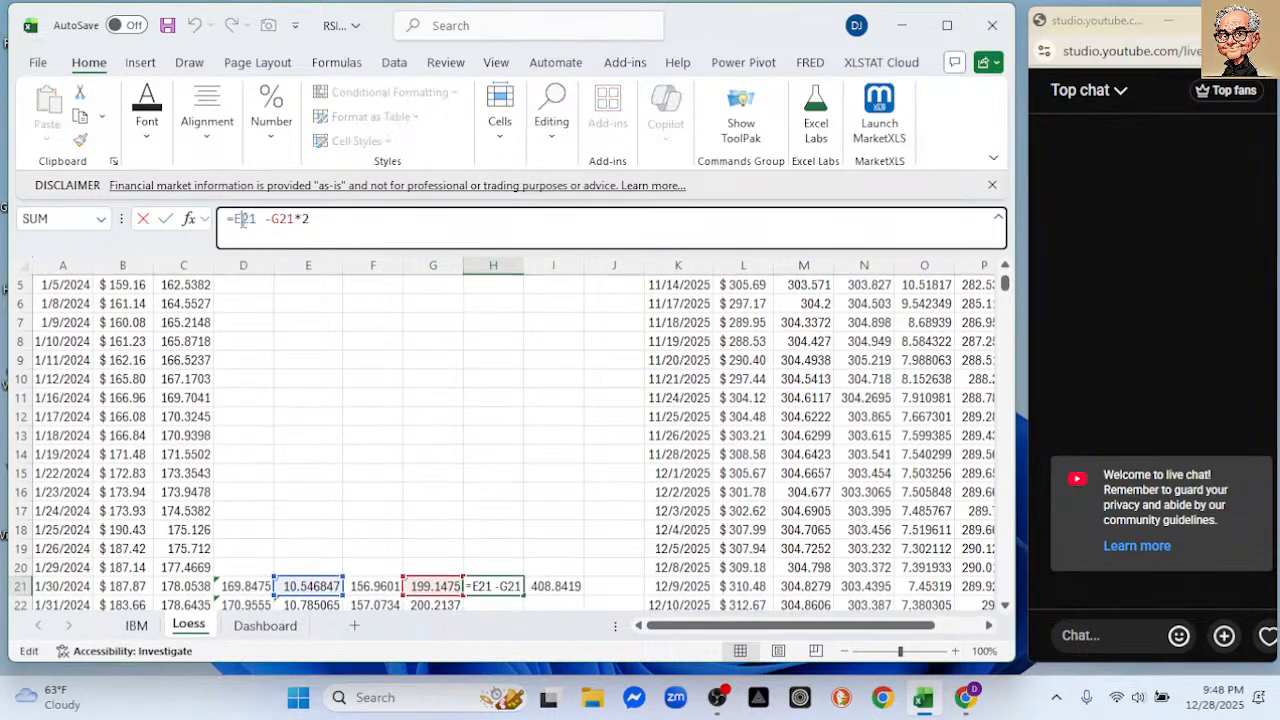
key("BackSpace")
type("S")
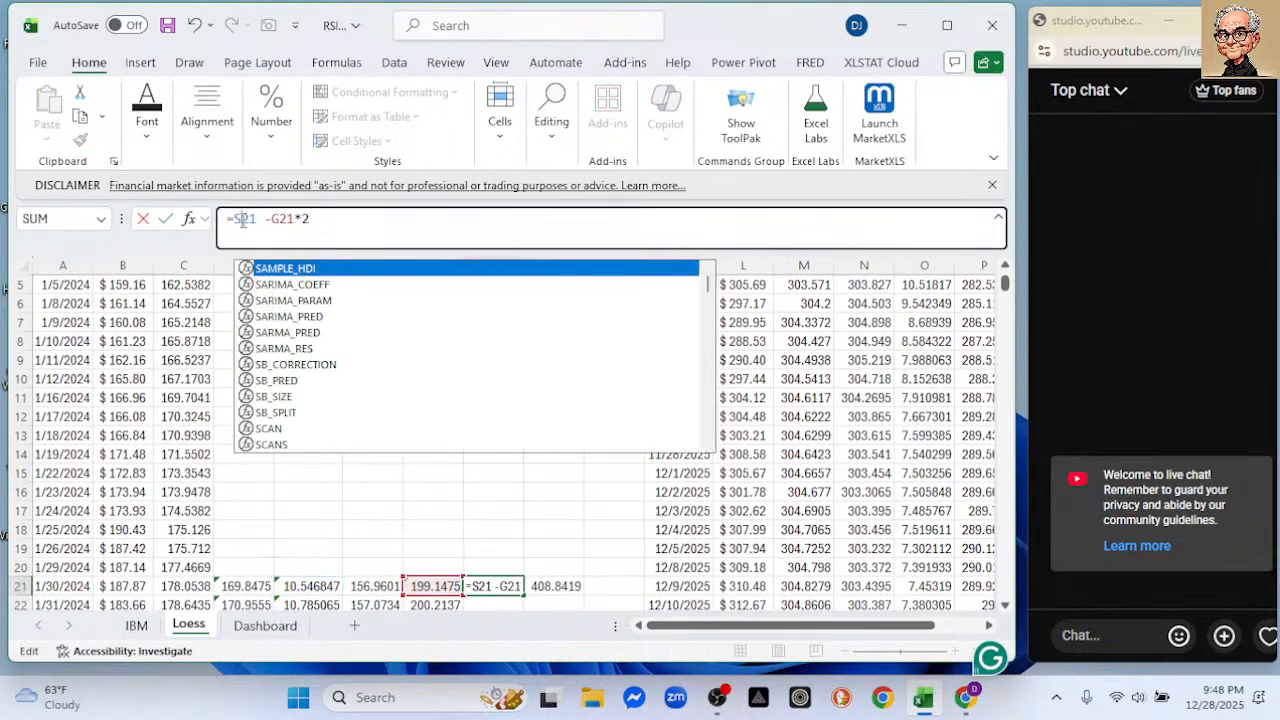
key("BackSpace")
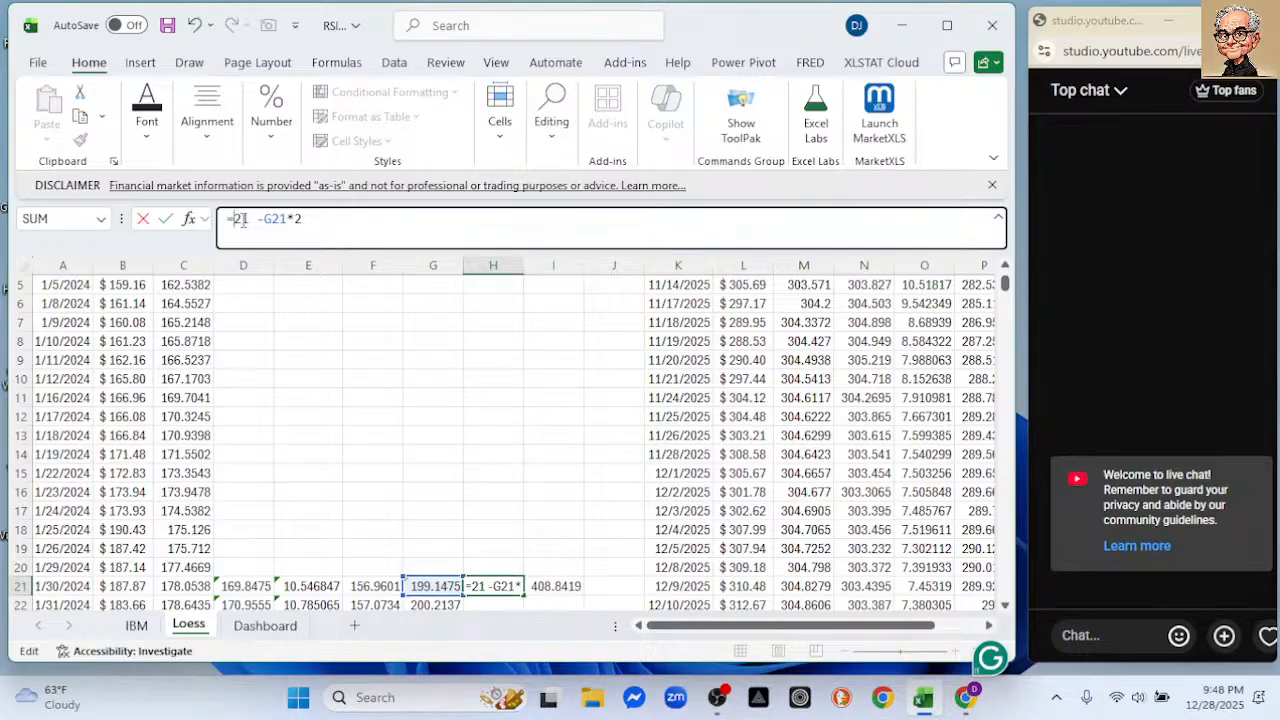
type("D")
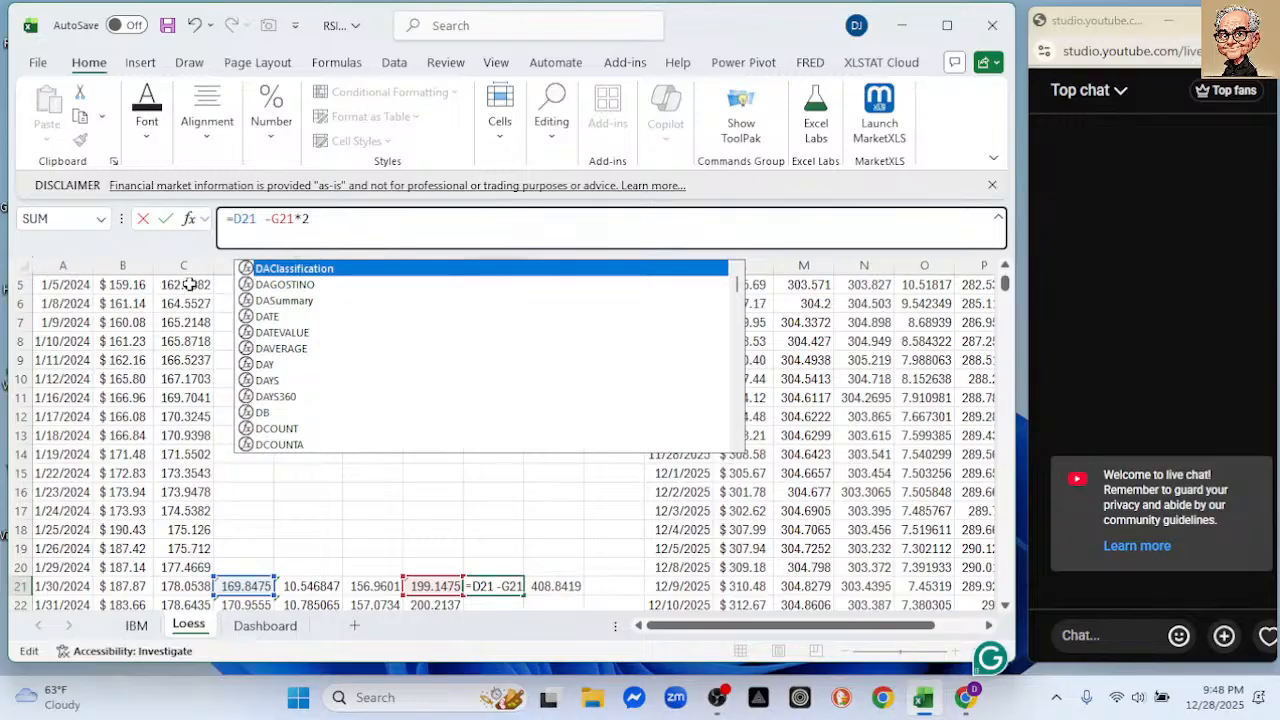
left_click(281, 218)
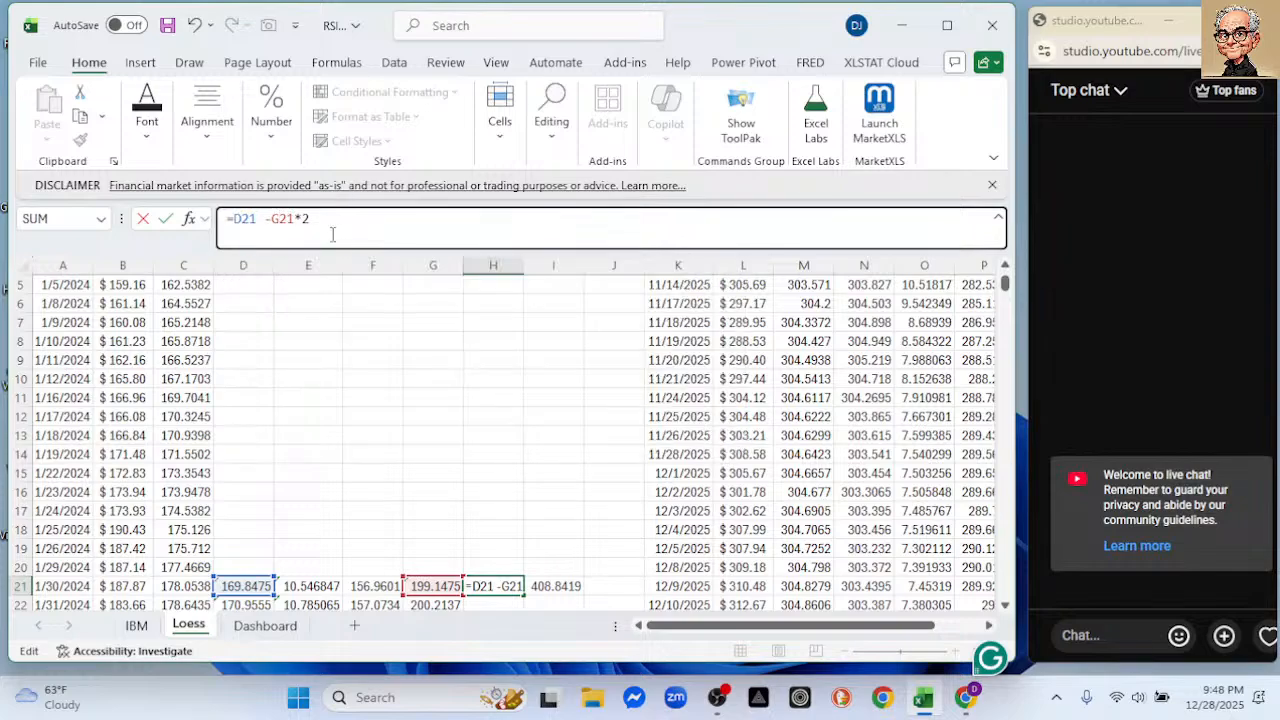
key("BackSpace")
type("E")
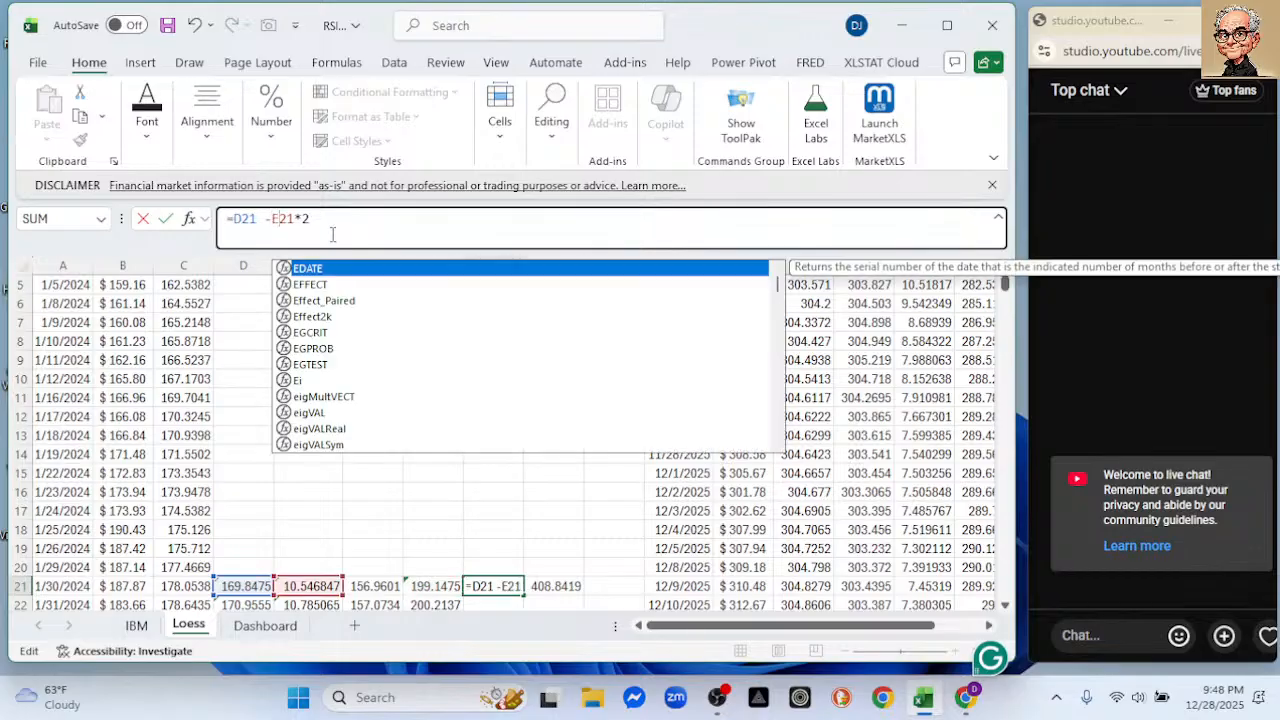
key("Return")
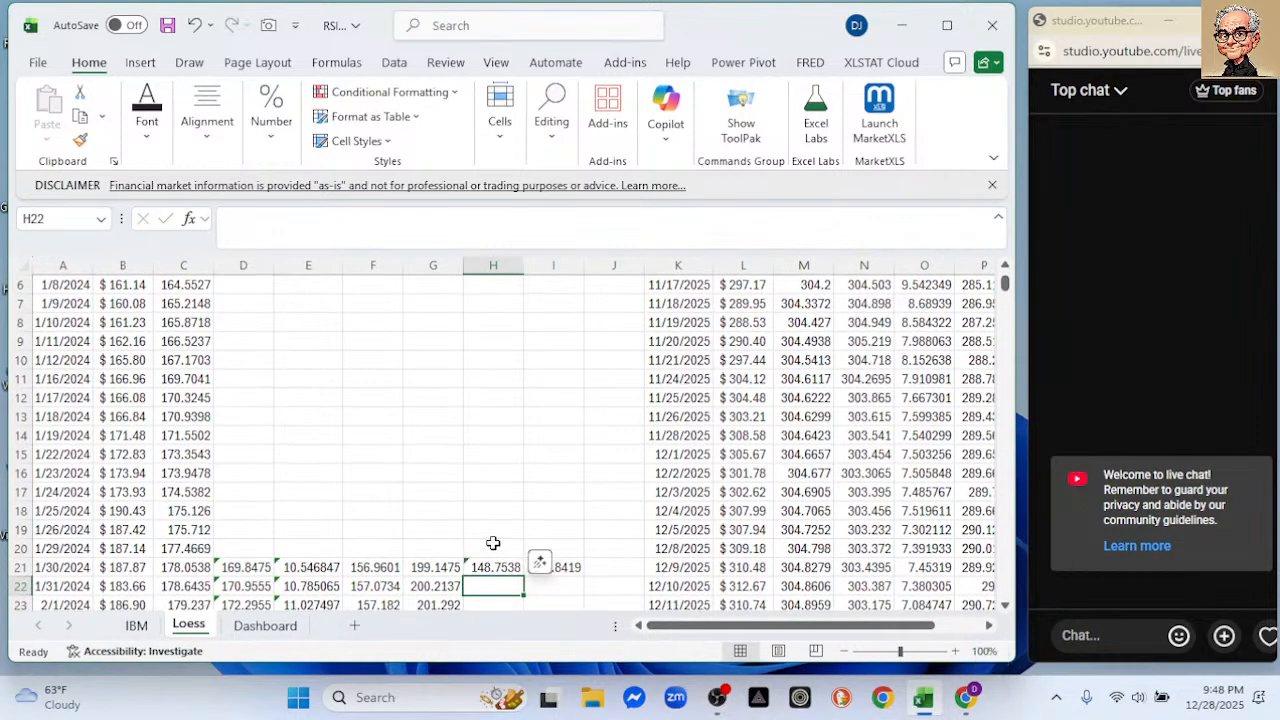
- Fill the H21 formula down the b_lower column to the end of the data
scroll(493, 543, "up", 2)
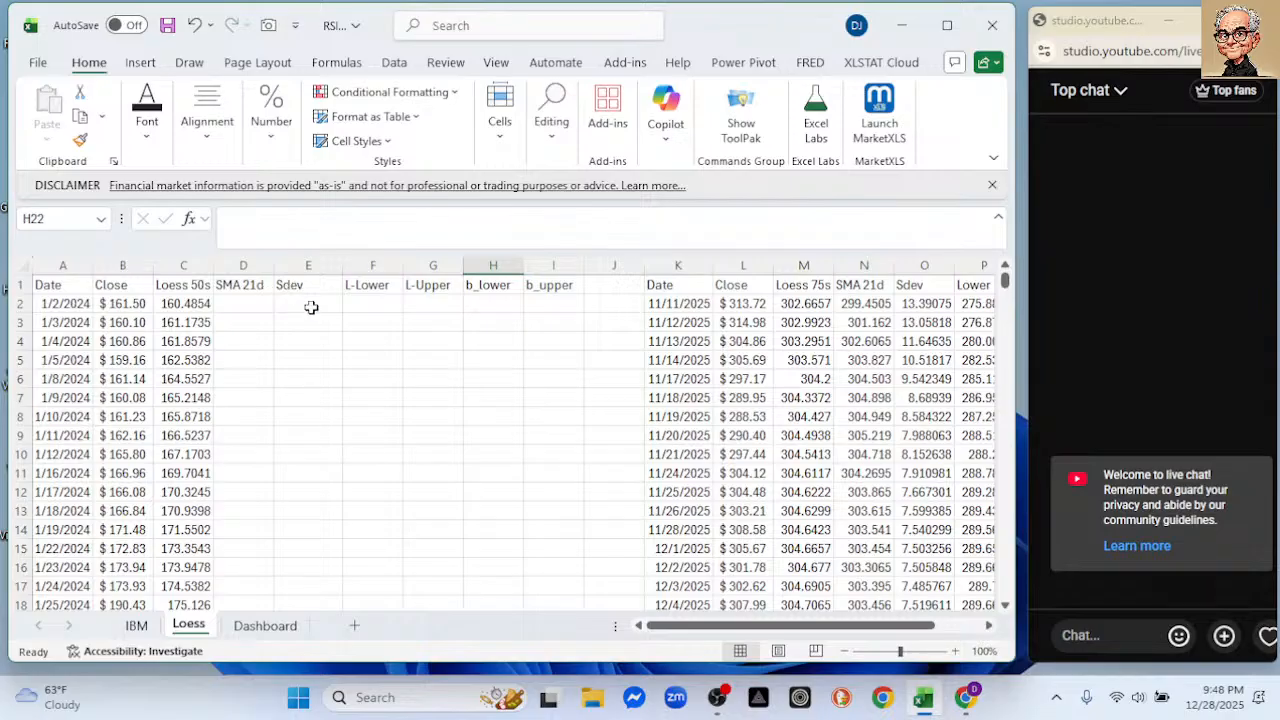
scroll(311, 307, "down", 2)
left_click(493, 586)
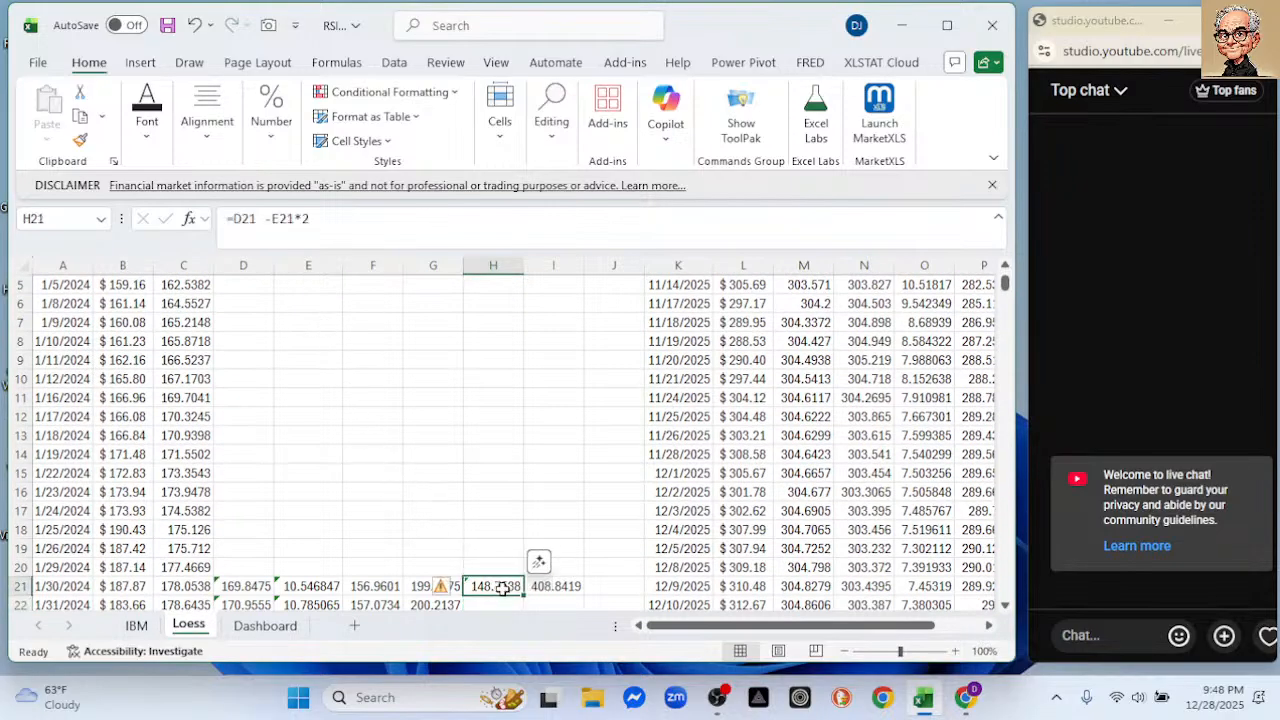
scroll(489, 530, "up", 2)
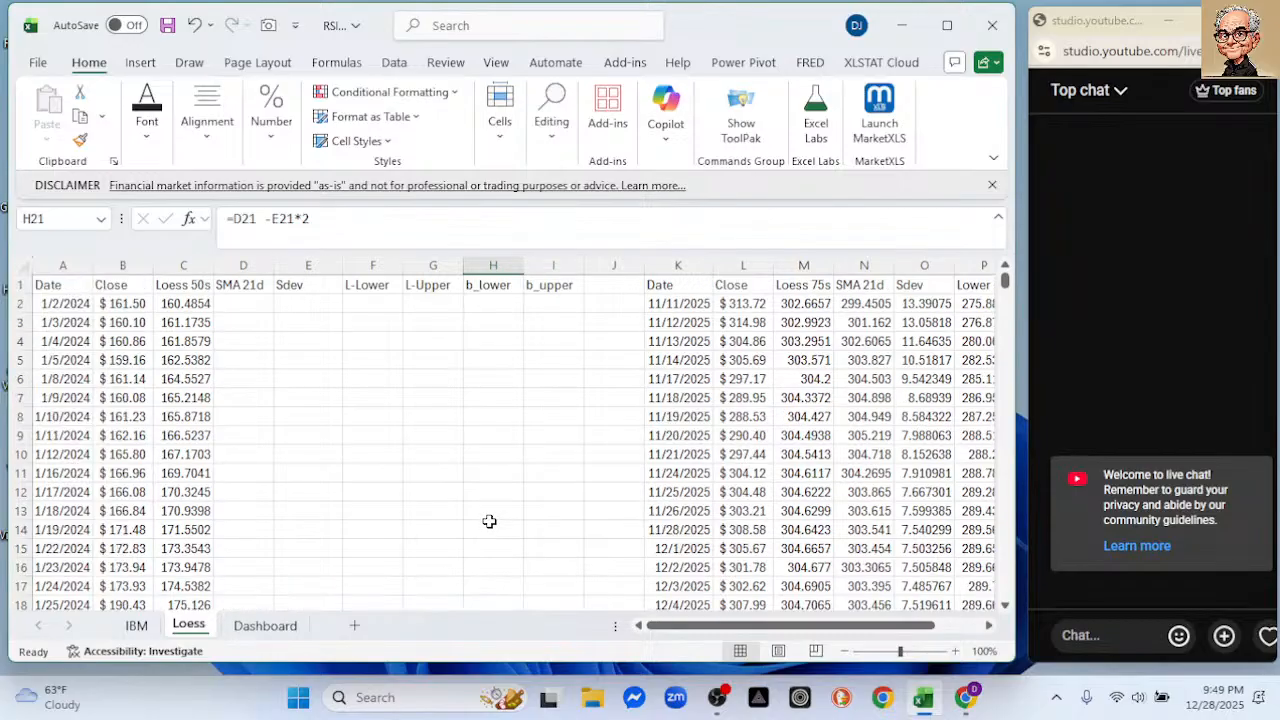
scroll(489, 522, "down", 3)
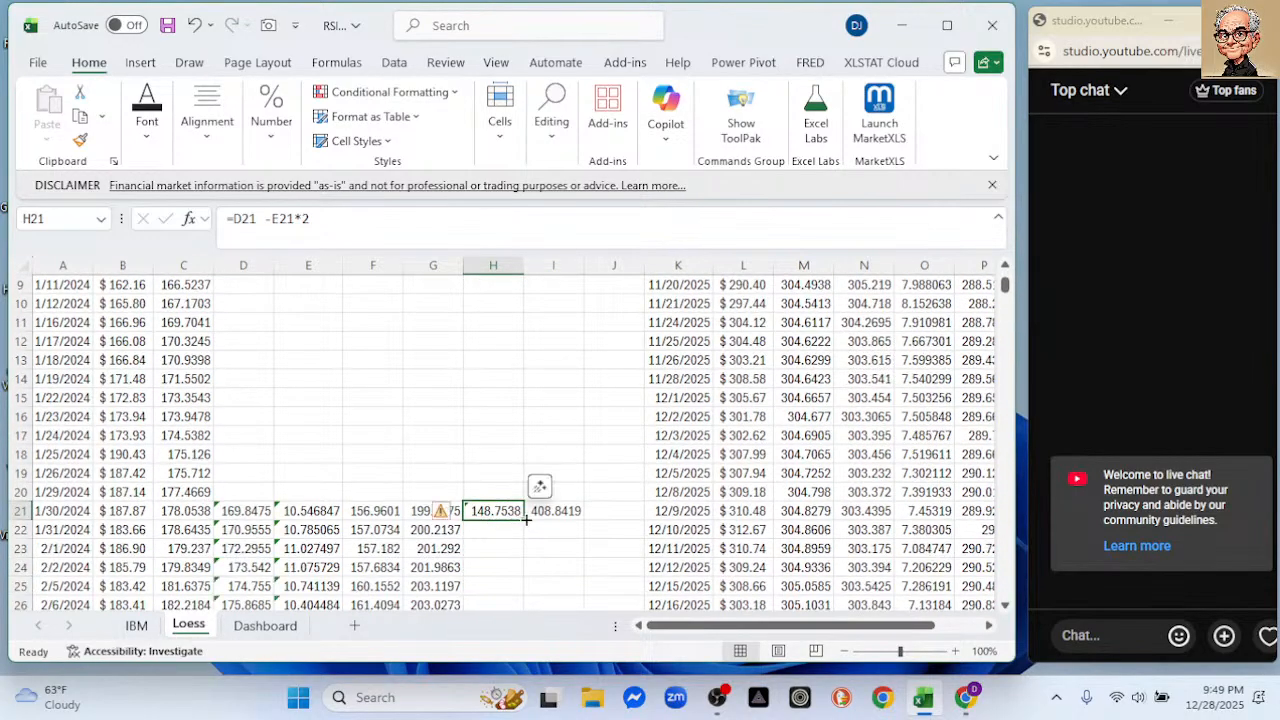
double_click(525, 518)
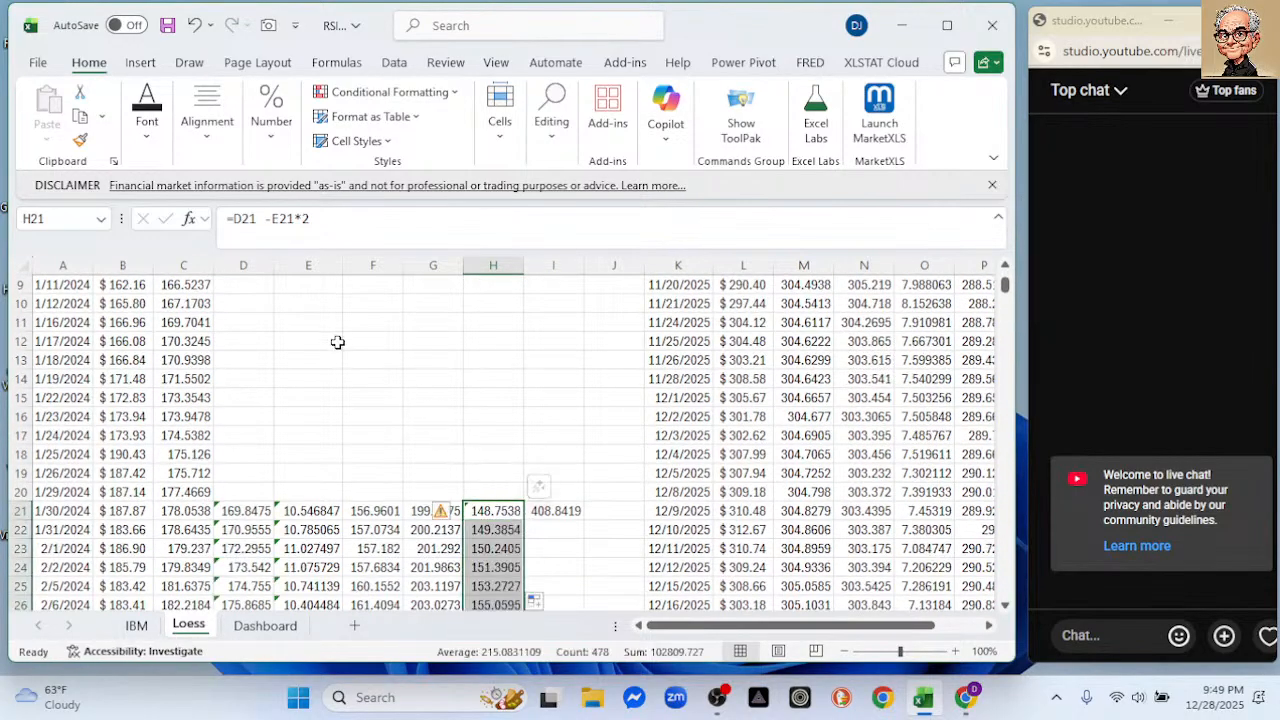
- Change the b_upper formula in I21 to =D21+2*E21 and fill it down the column
left_click(551, 513)
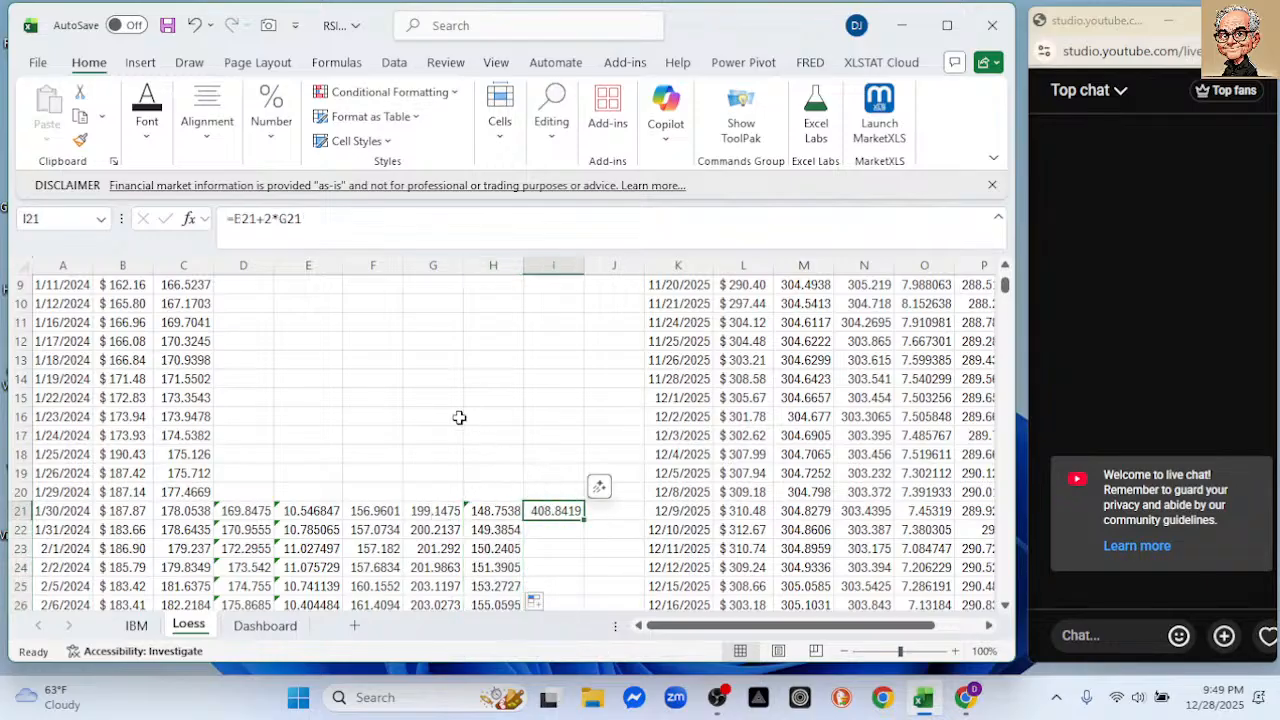
left_click(490, 512)
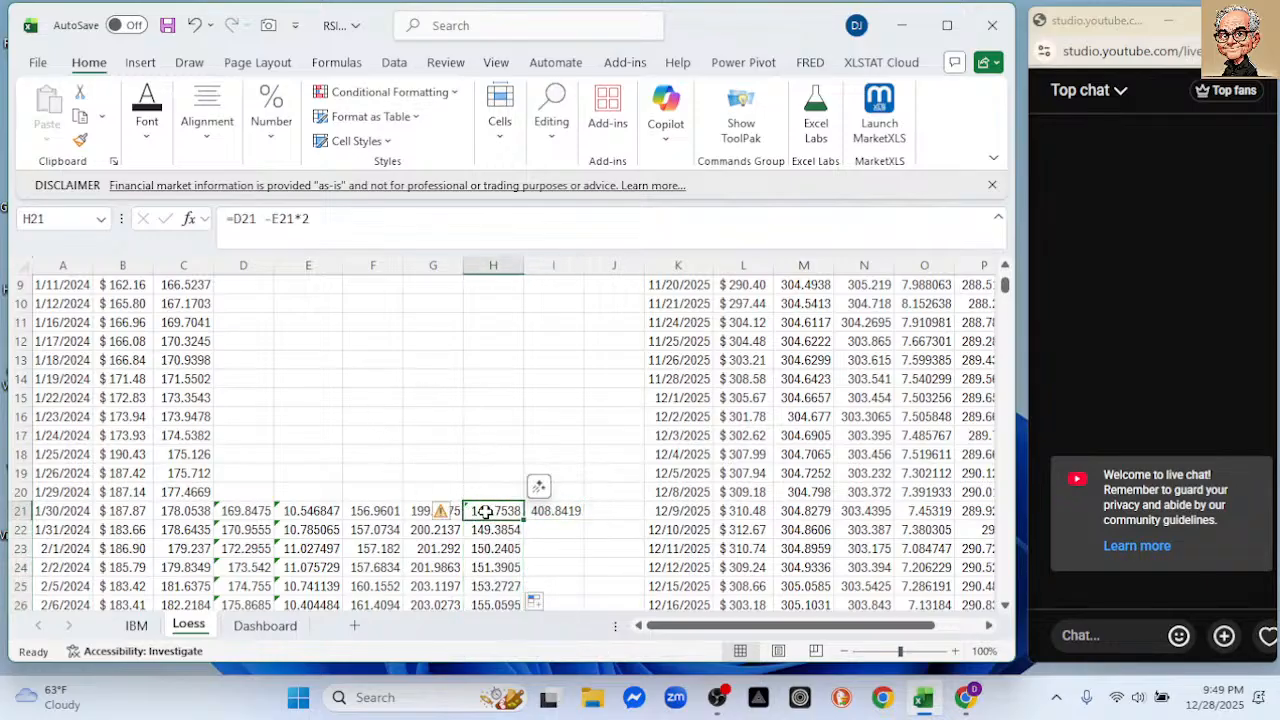
left_click(544, 513)
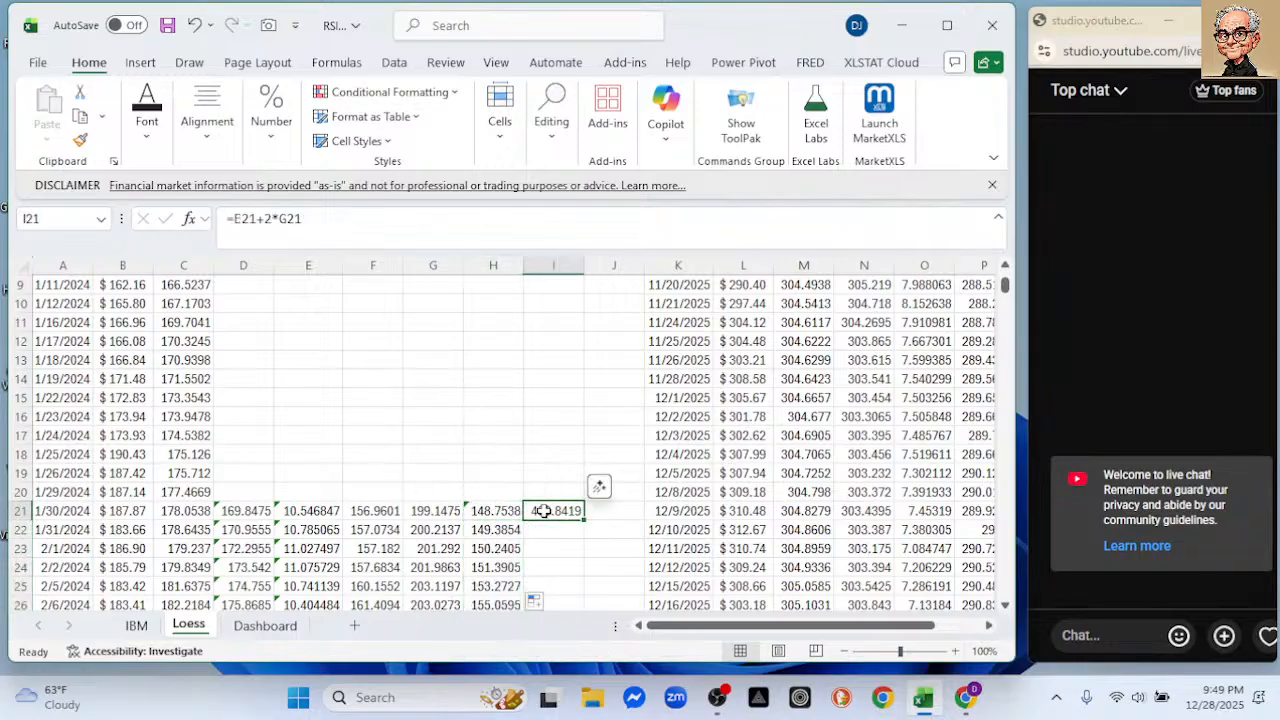
left_click(240, 220)
key("BackSpace")
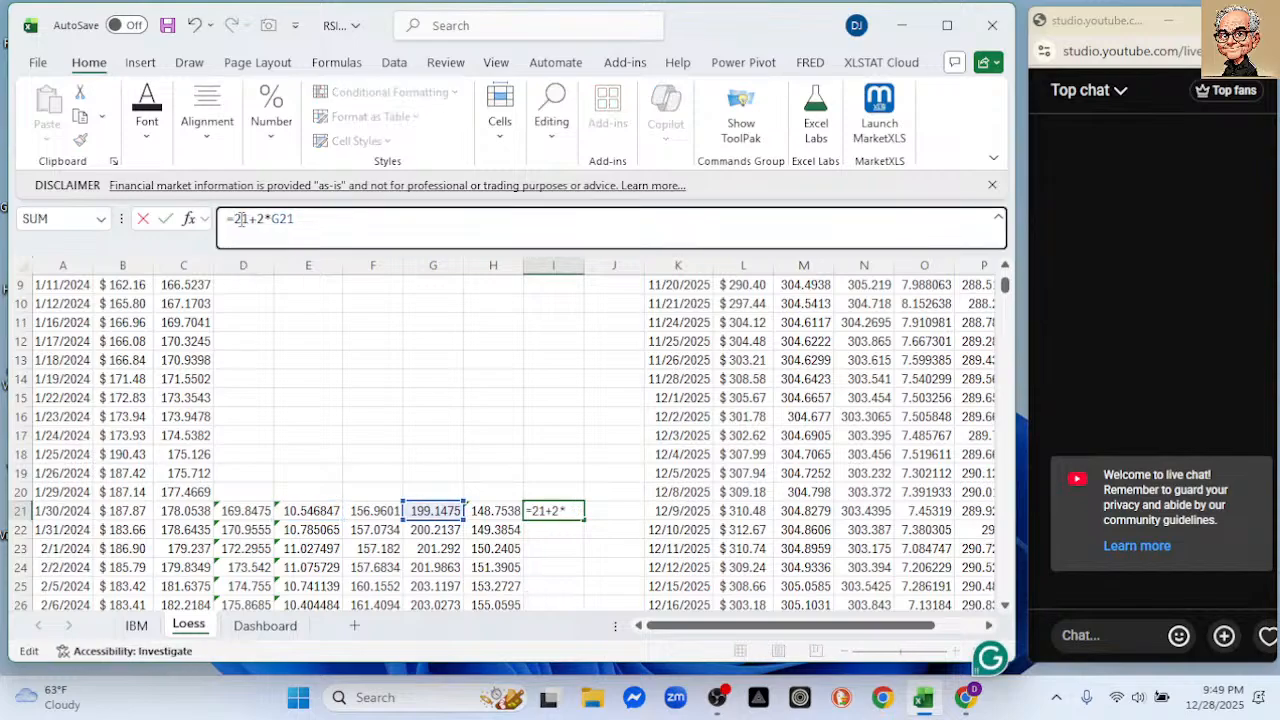
type("D")
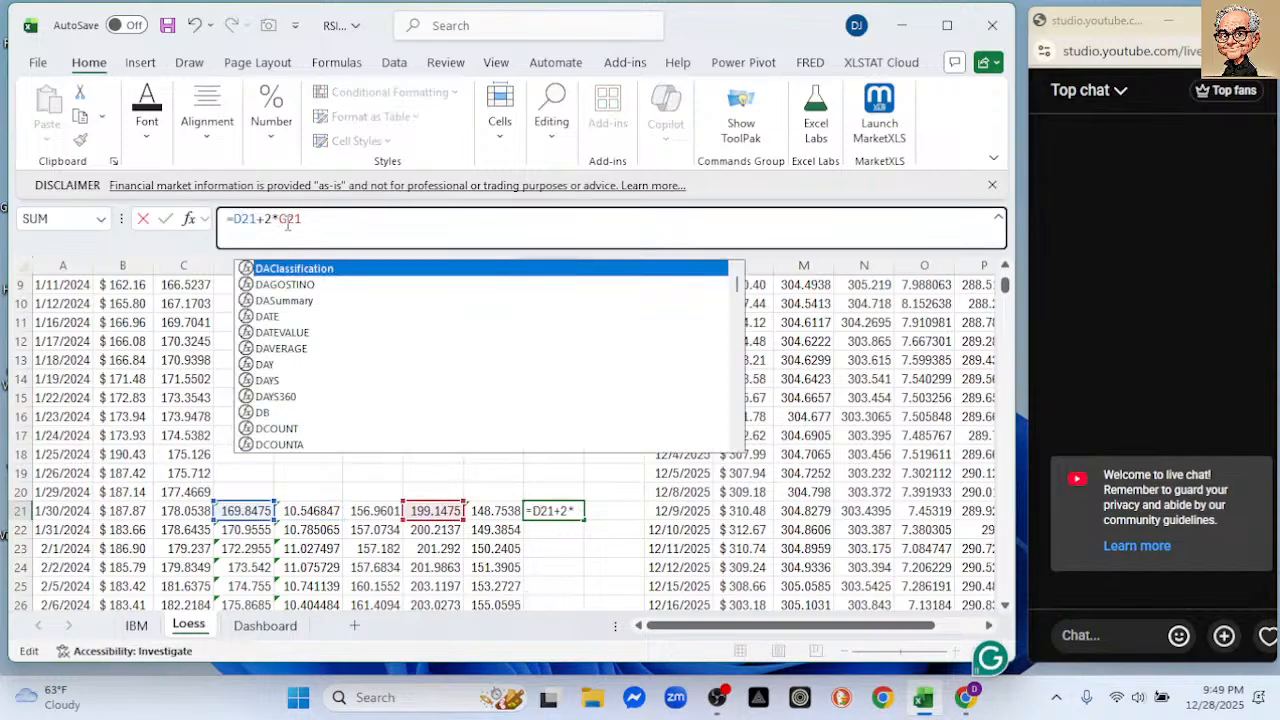
left_click(286, 220)
key("BackSpace")
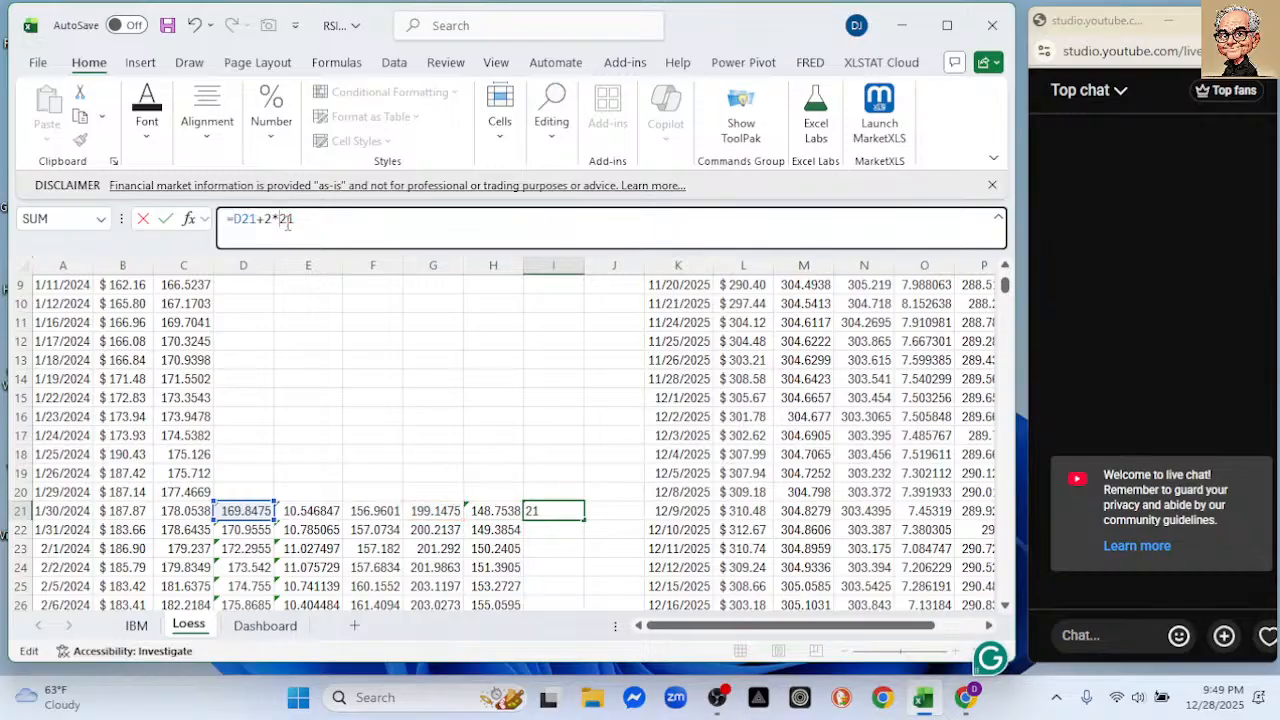
type("E")
key("Return")
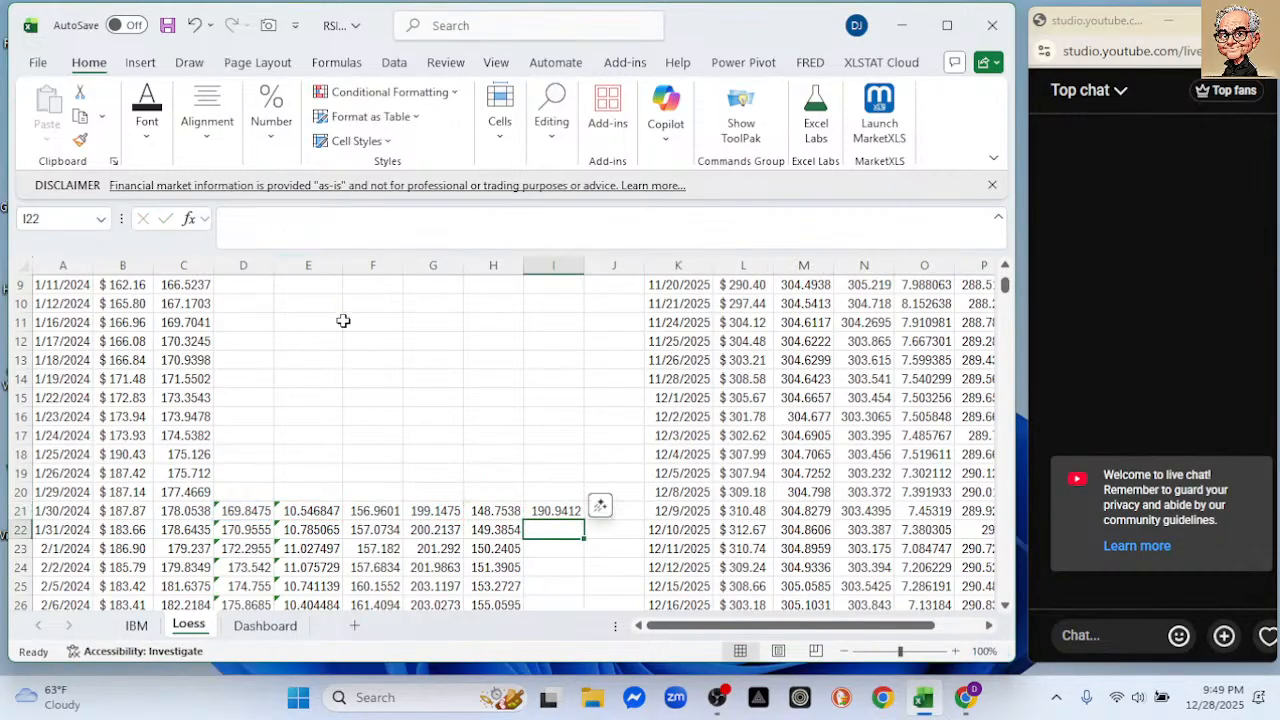
left_click(556, 510)
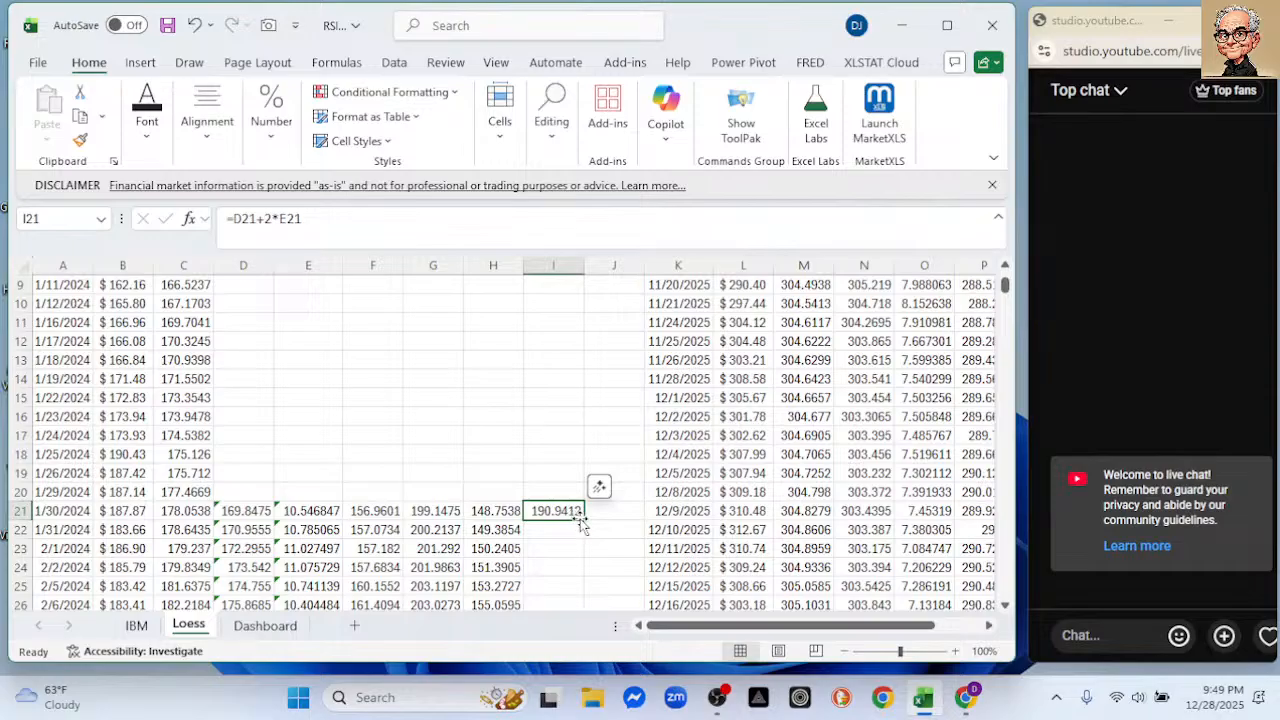
double_click(584, 520)
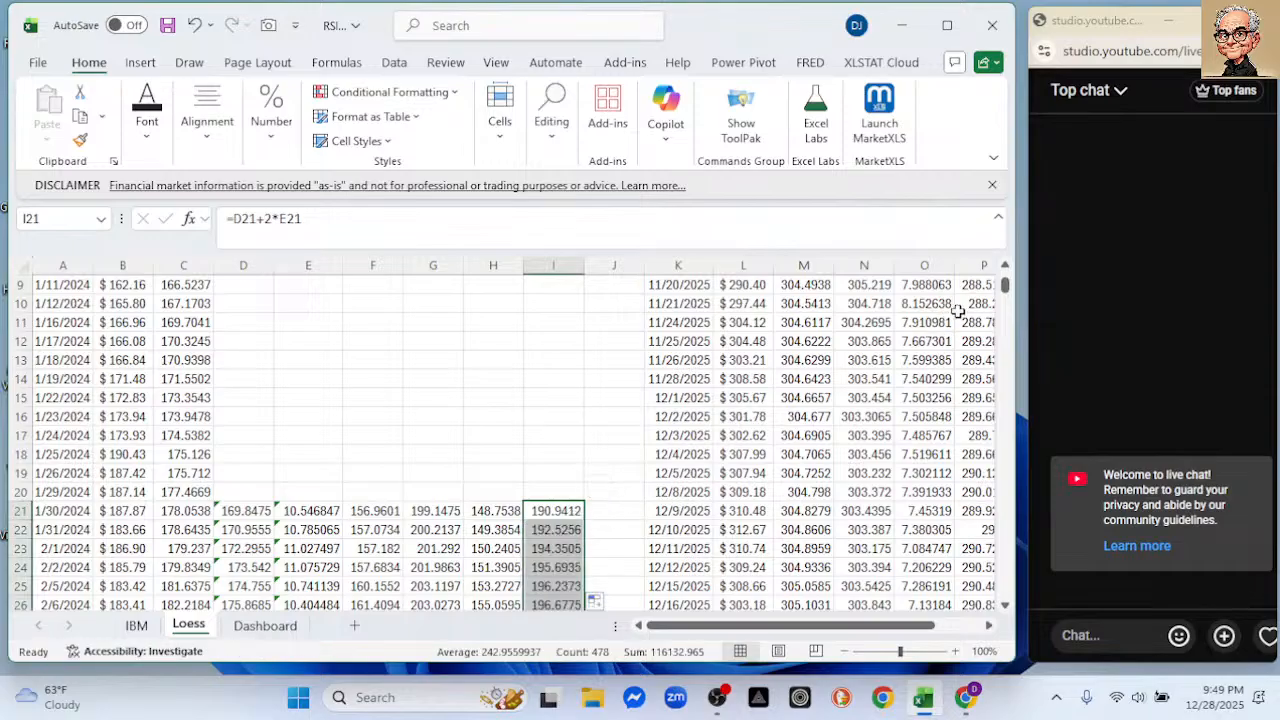
- Clear the 30-row TAKE formula in K2 and the headers above it in K1:Q1
left_click_drag(1005, 290, 1005, 278)
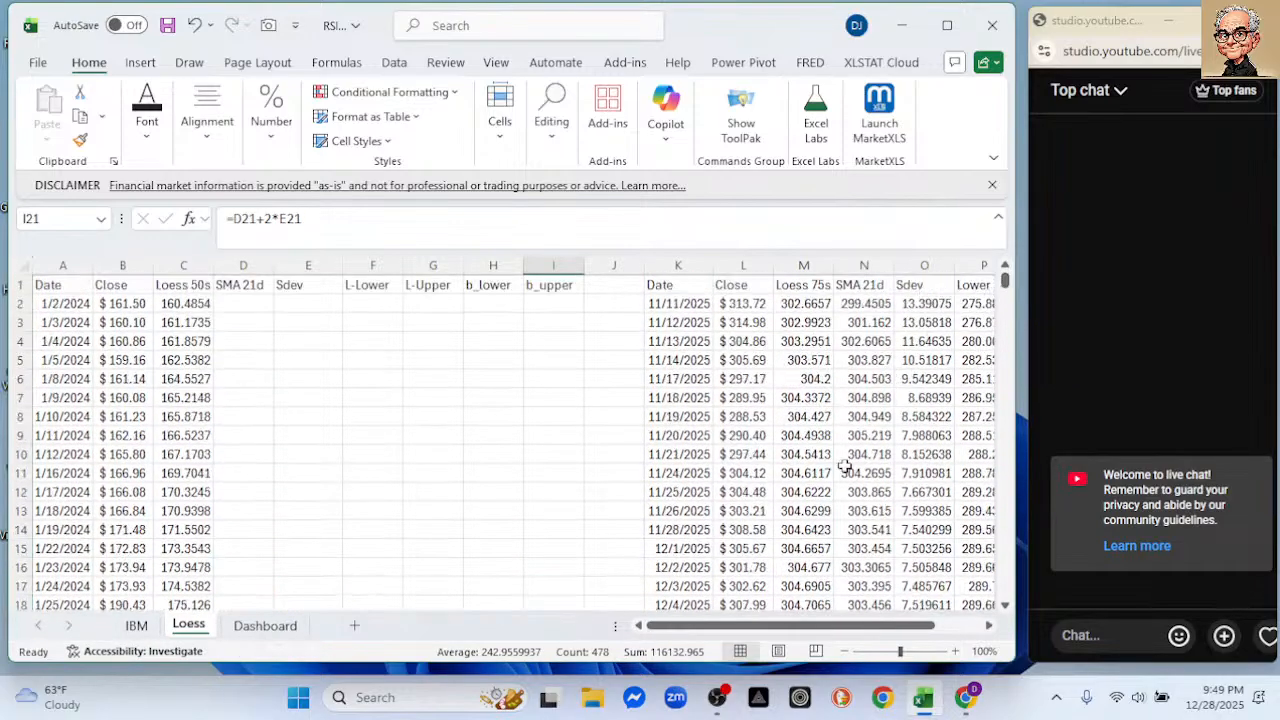
left_click_drag(850, 628, 897, 628)
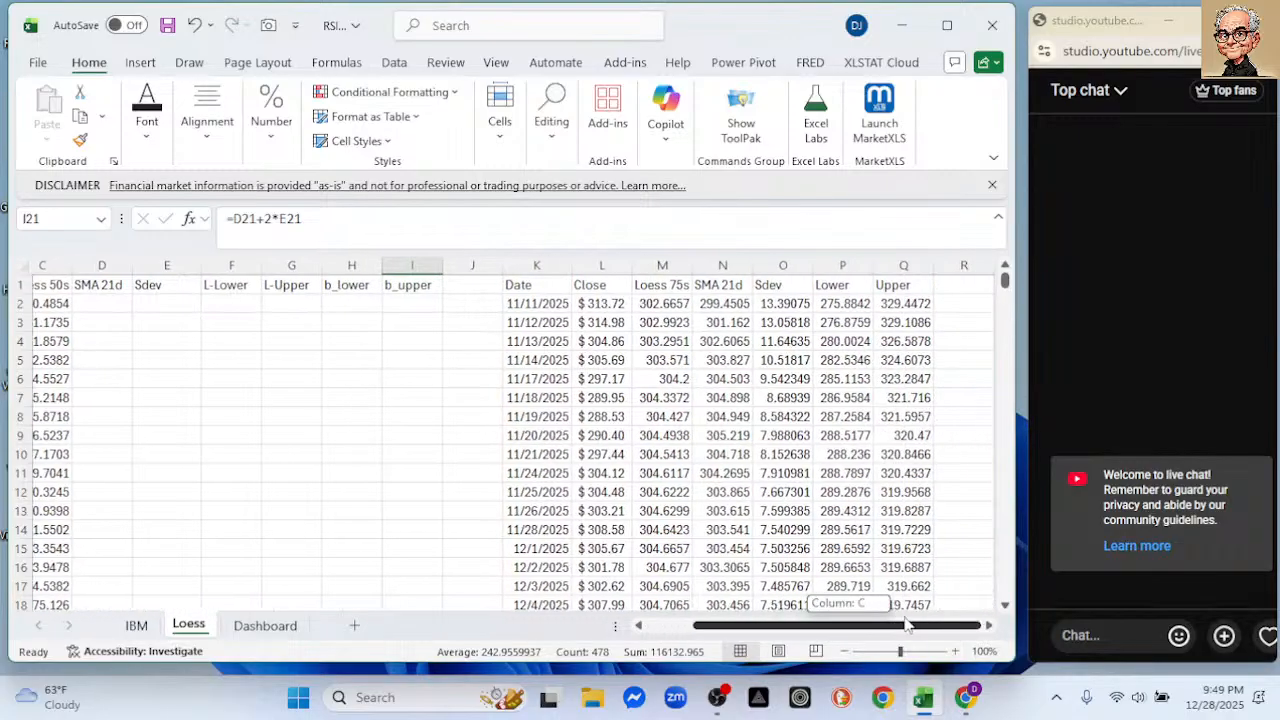
left_click(536, 306)
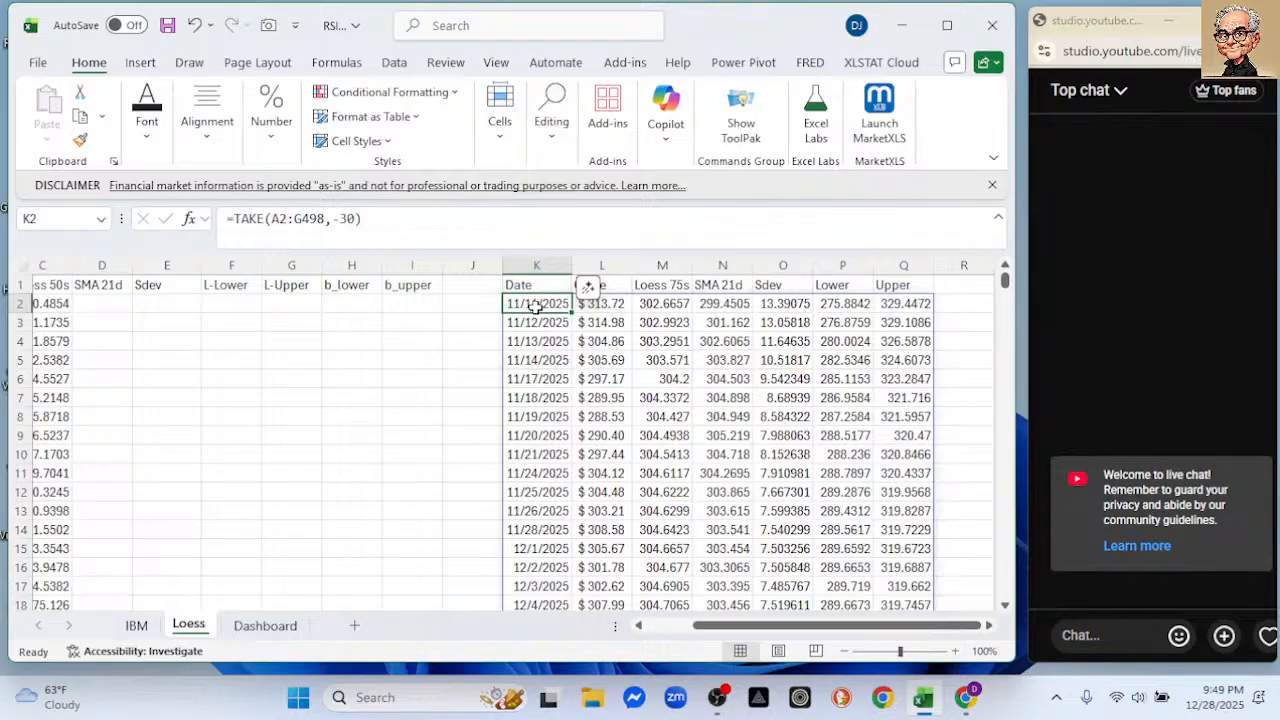
key("Delete")
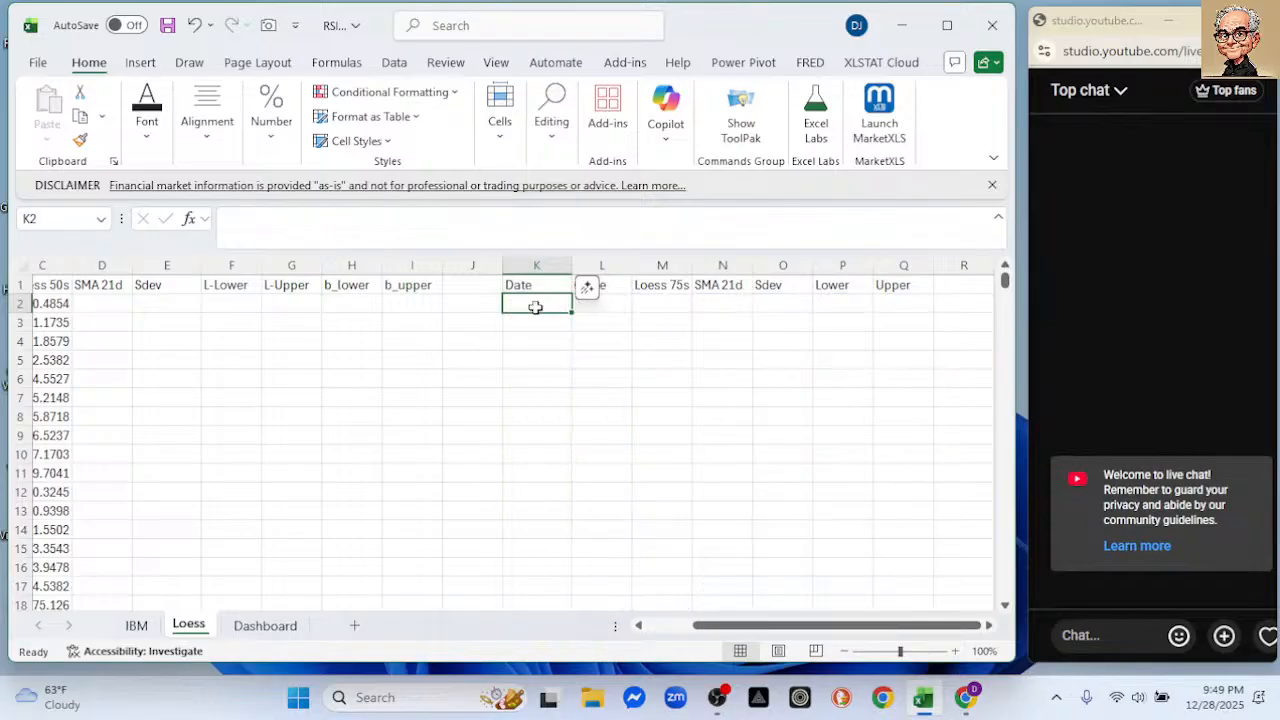
left_click_drag(520, 285, 860, 288)
key("Delete")
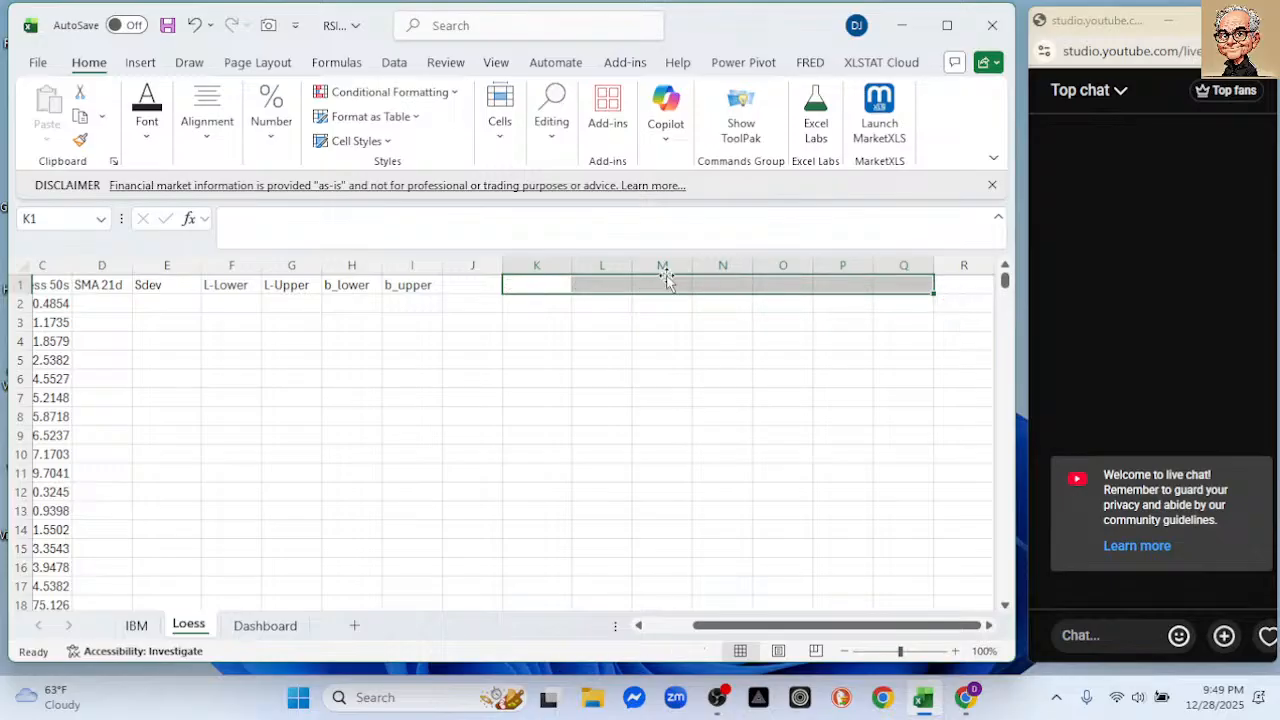
- Copy the nine column headers from A1:I1 and paste them starting at K1 on the Loess sheet
left_click_drag(693, 630, 510, 630)
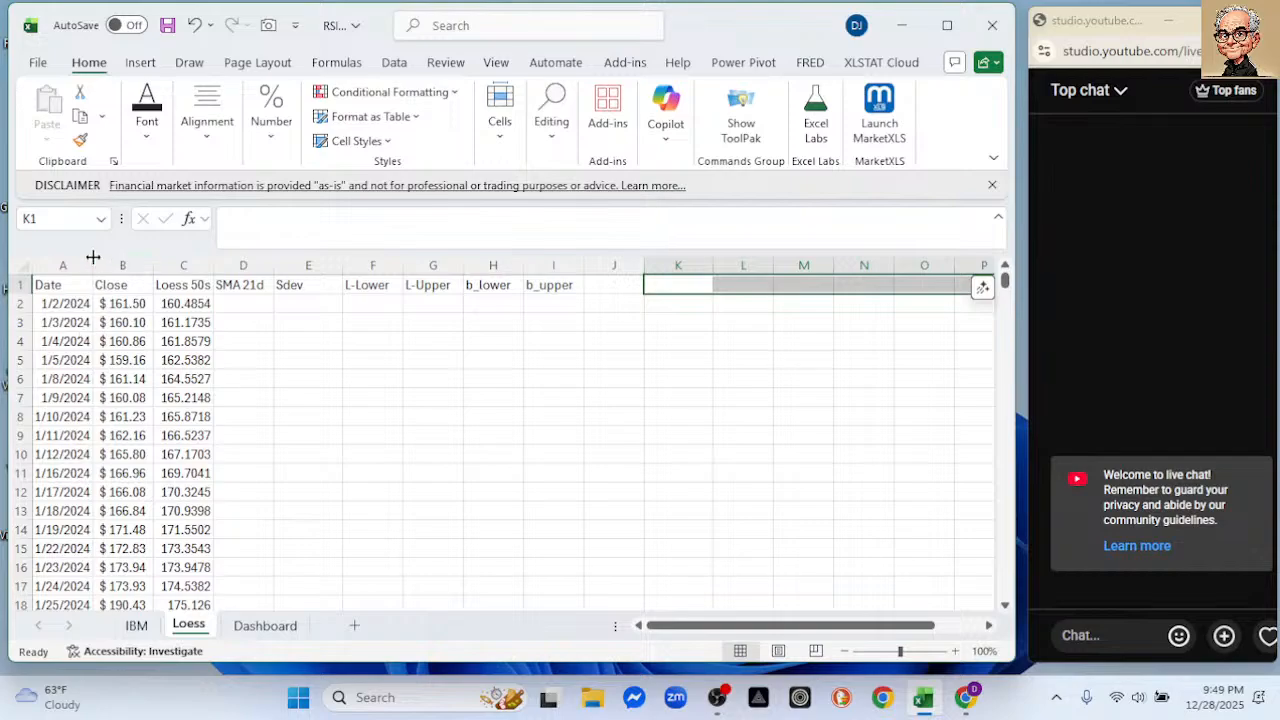
left_click_drag(49, 285, 530, 286)
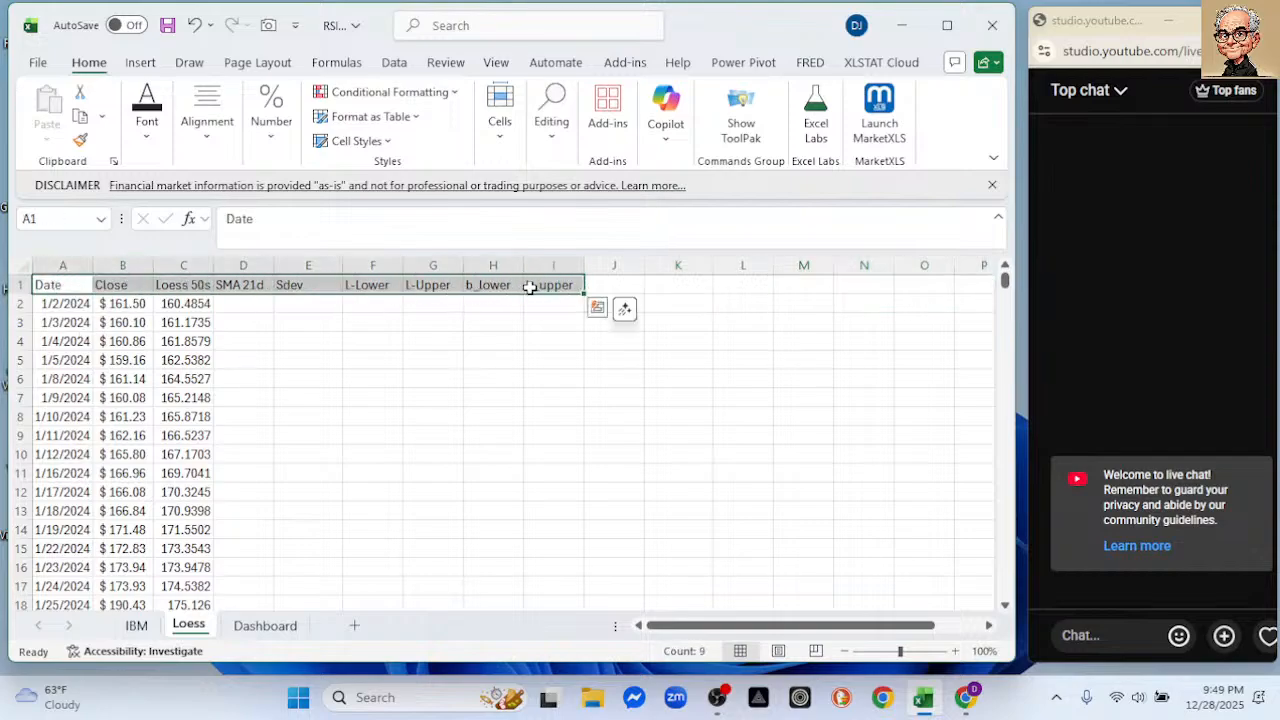
key("ctrl+c")
left_click(669, 284)
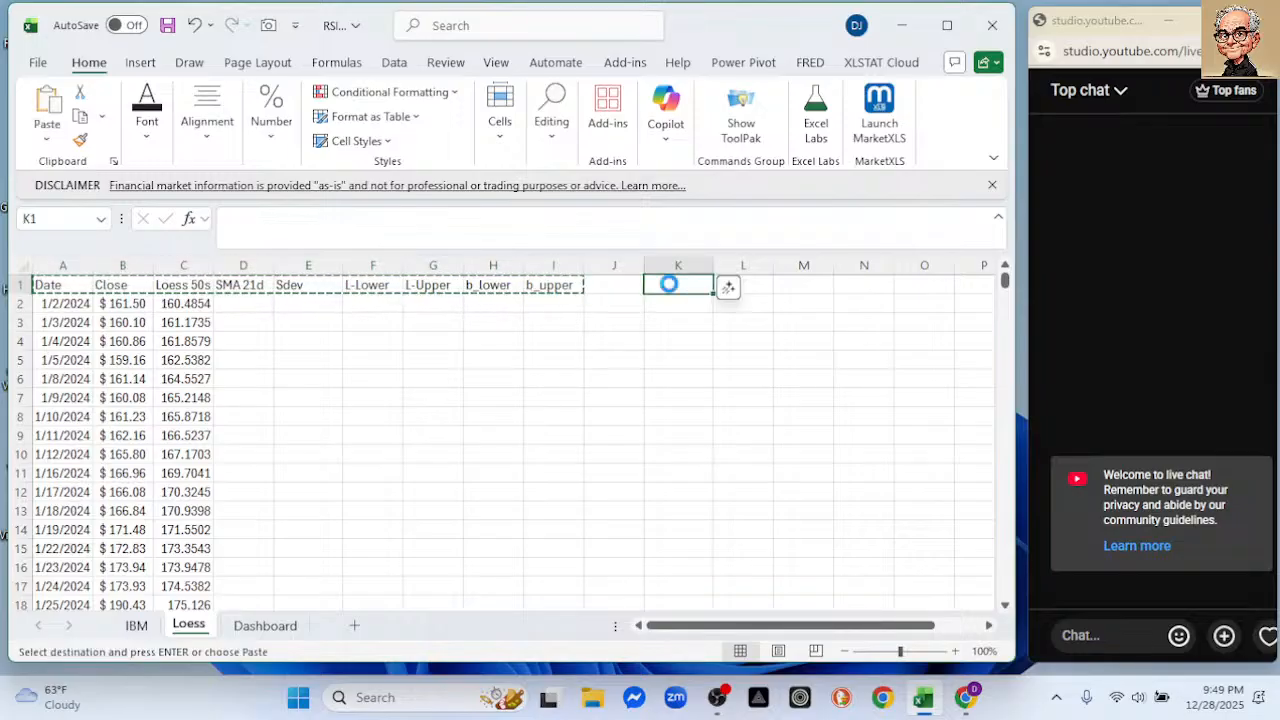
key("ctrl+v")
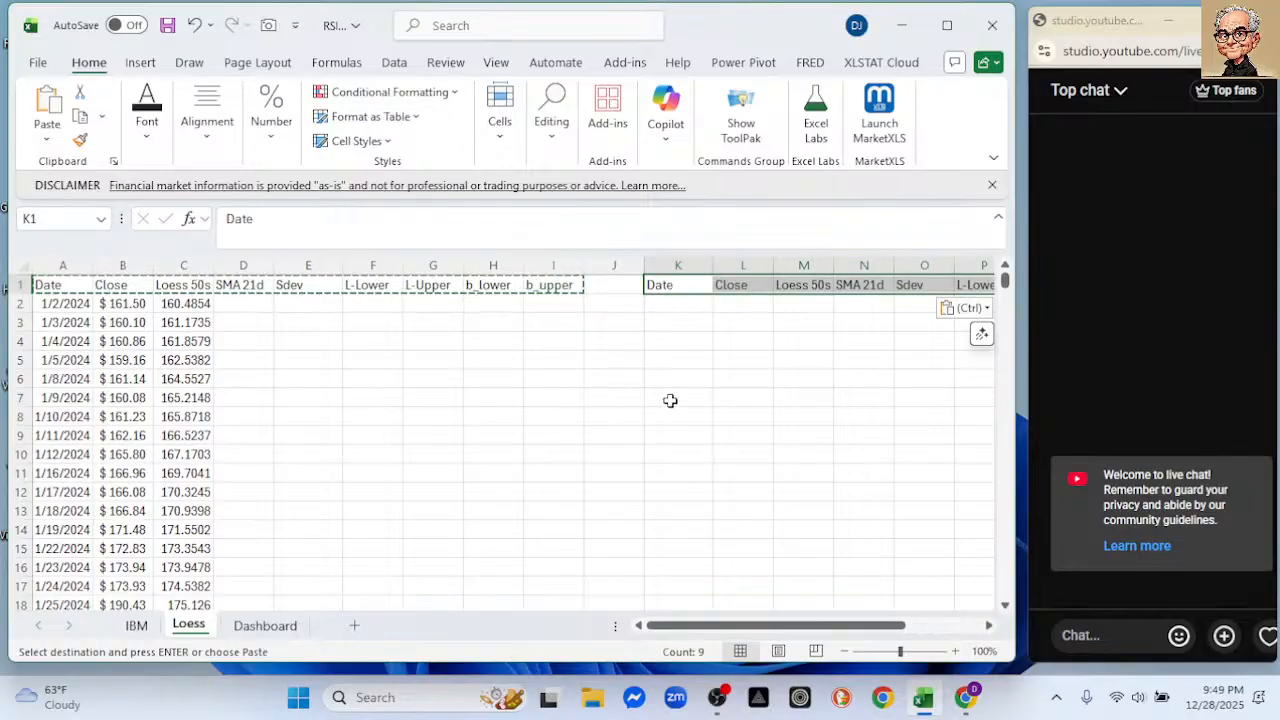
- Enter =TAKE(A2:I498,-100) in K2 to extract the last 100 rows of all nine columns
left_click(686, 304)
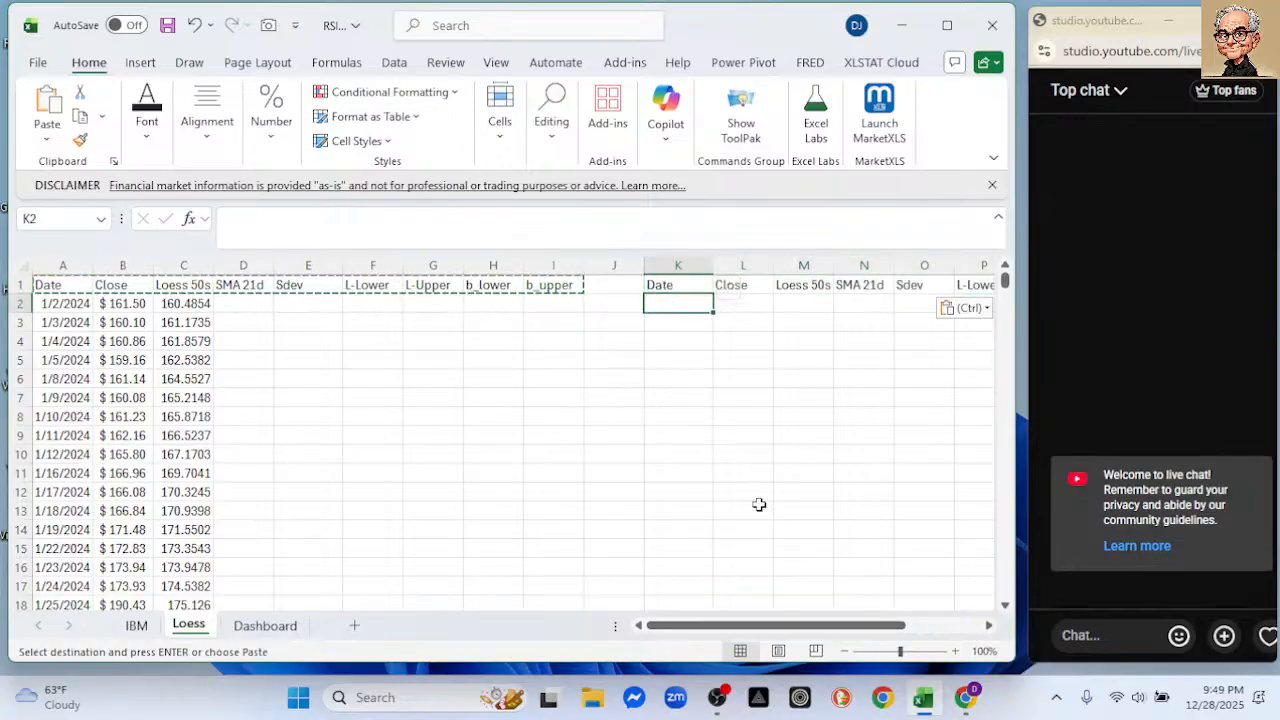
type("=takek")
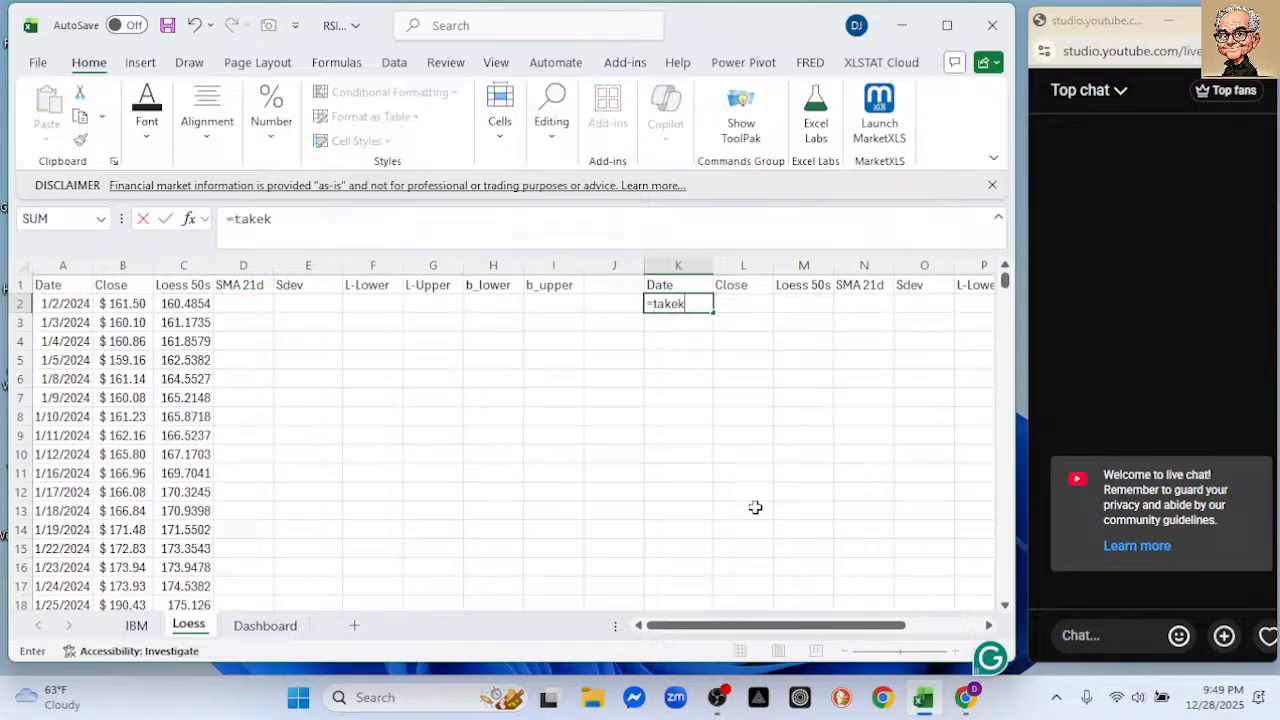
key("BackSpace")
key("Tab")
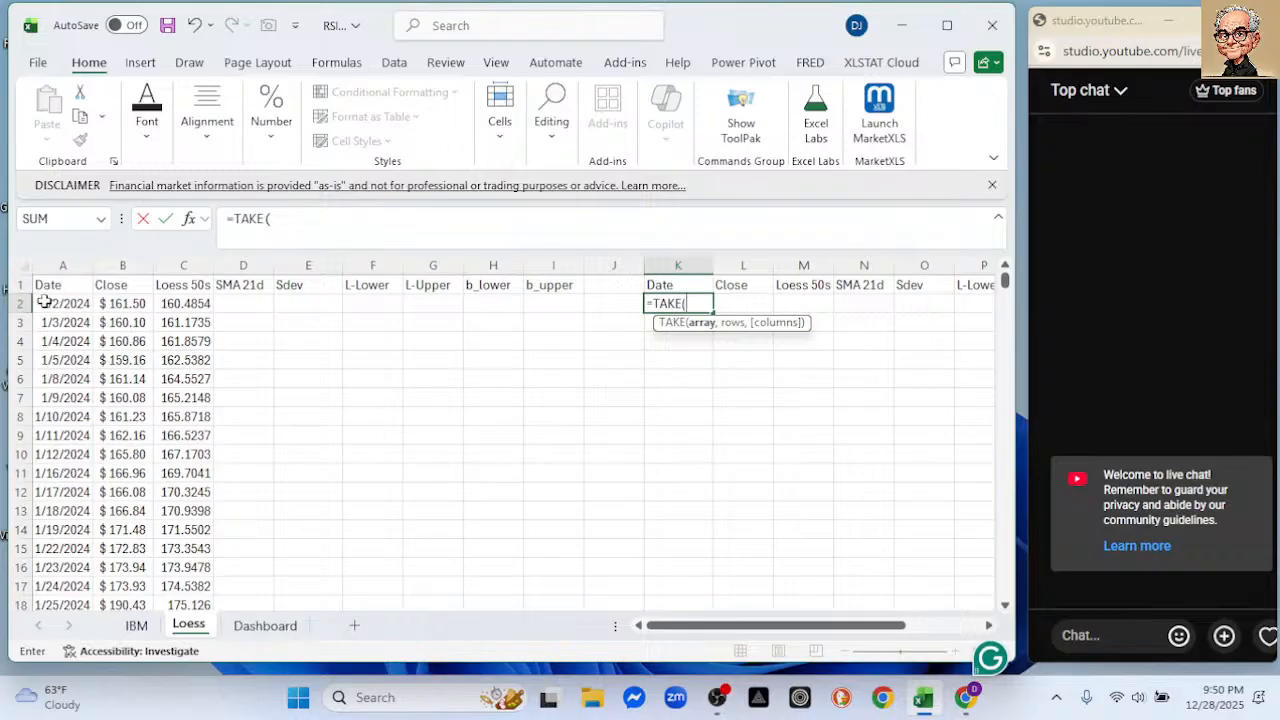
left_click_drag(45, 303, 538, 315)
key("ctrl+shift+Down")
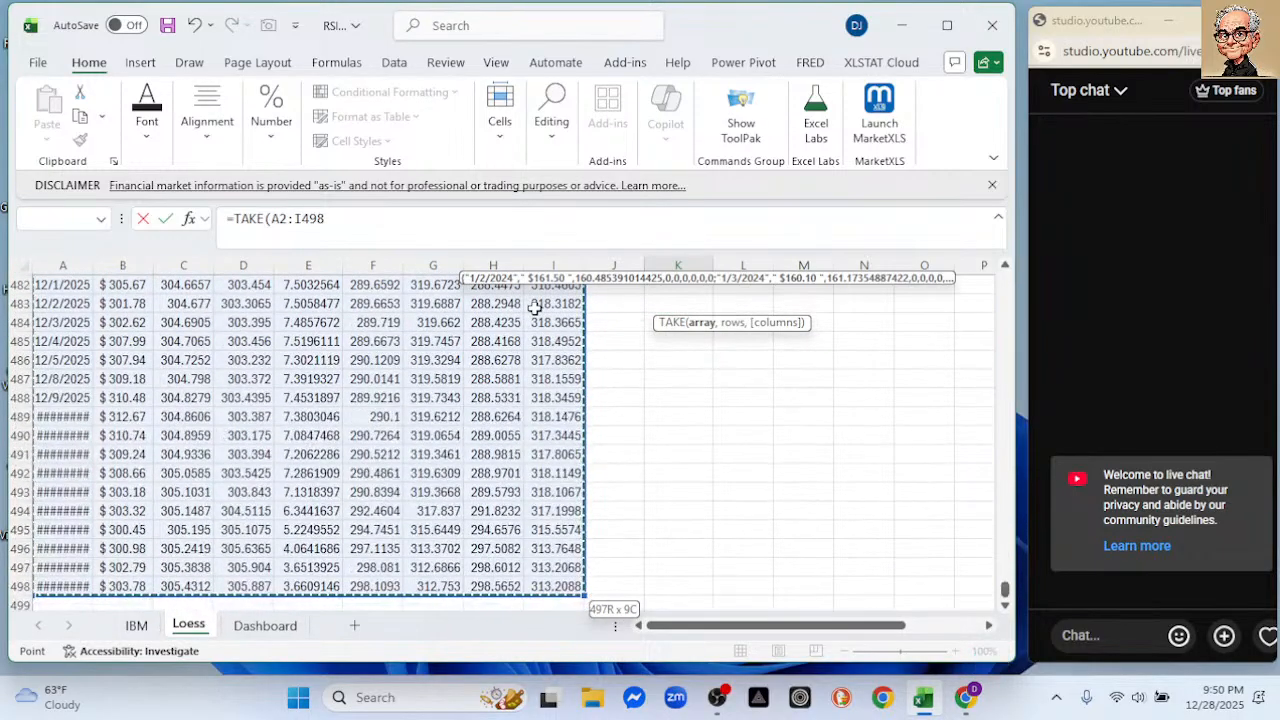
left_click(329, 222)
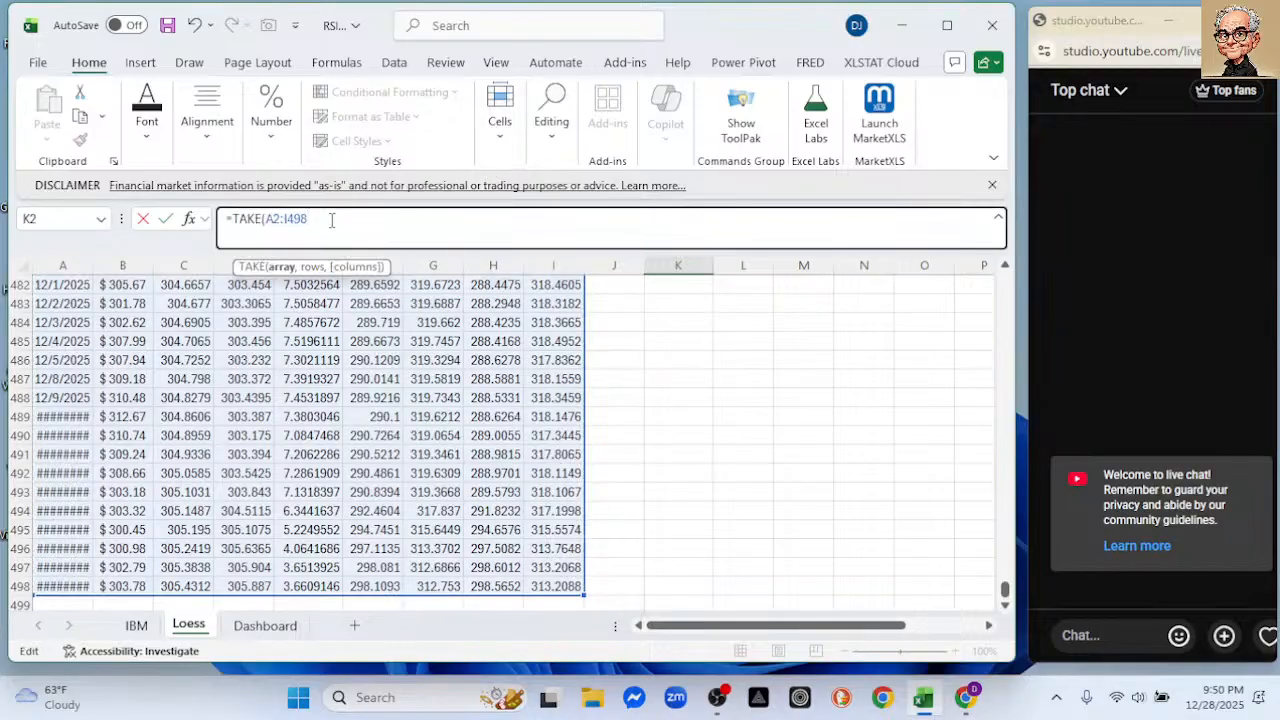
type(",100")
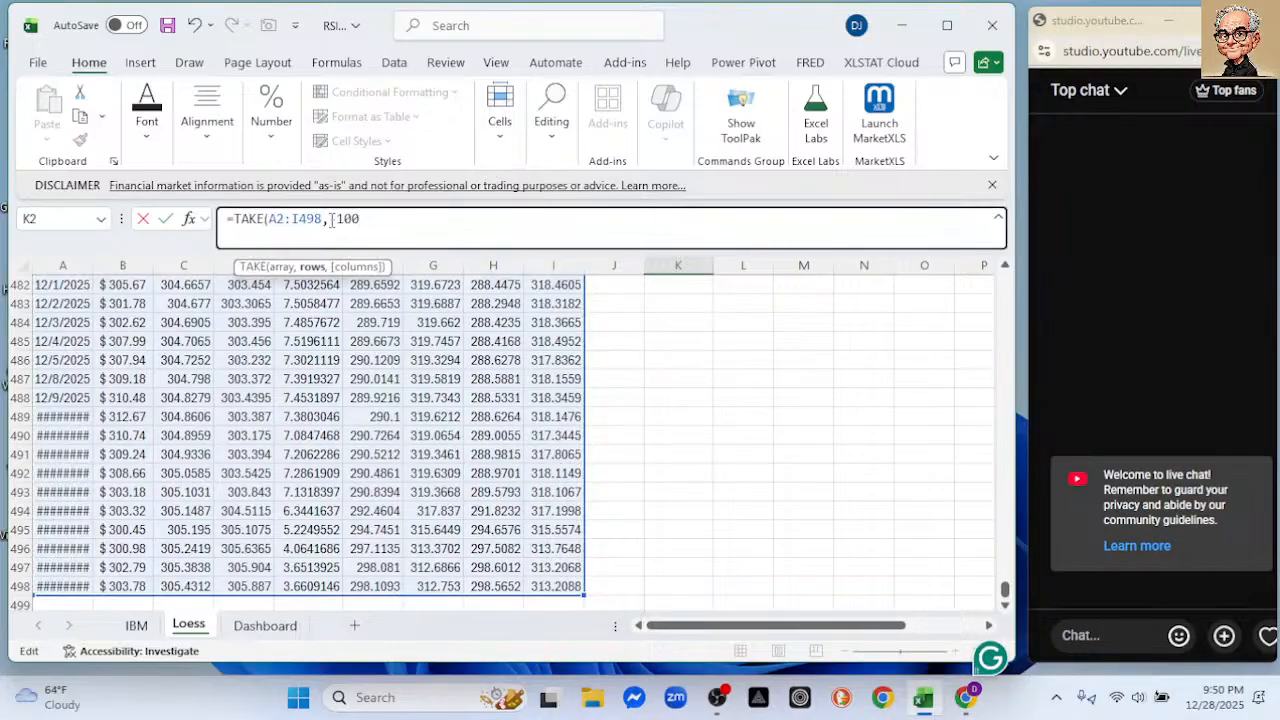
key("Return")
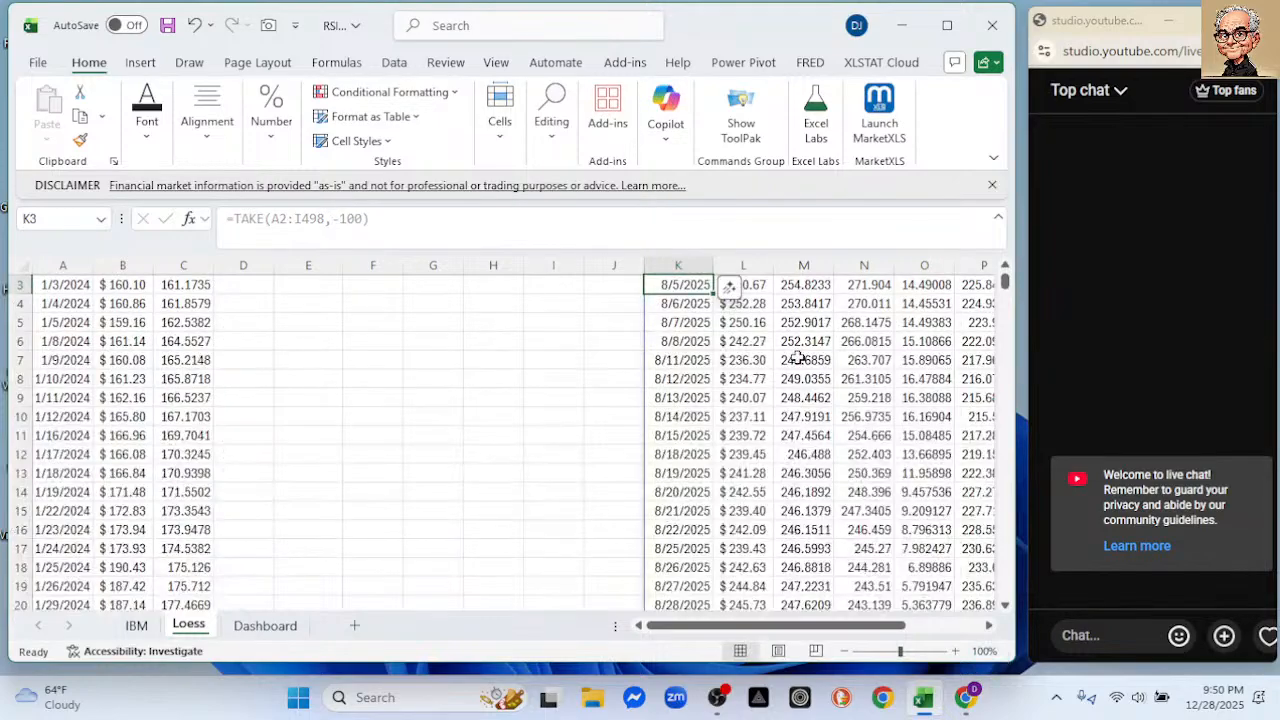
- Check the LOESS band chart on the Dashboard sheet, and return to the Loess sheet
left_click_drag(820, 628, 878, 628)
left_click(265, 625)
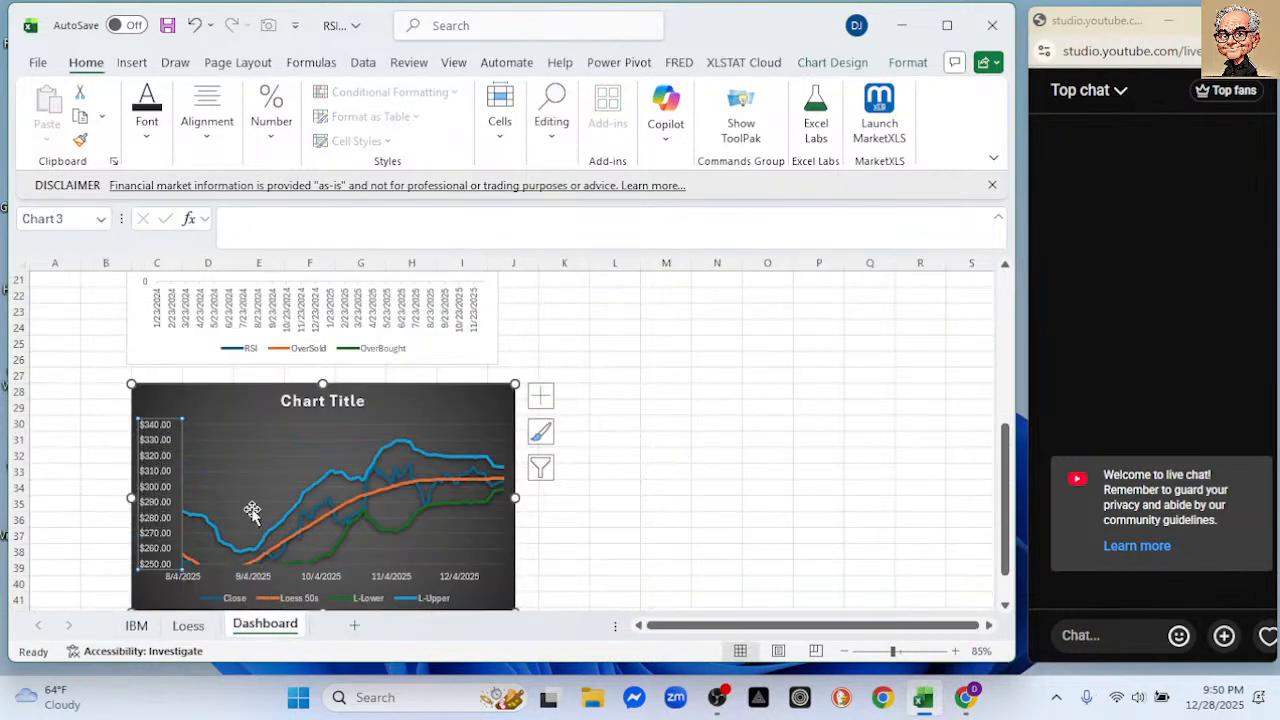
scroll(330, 395, "down", 1)
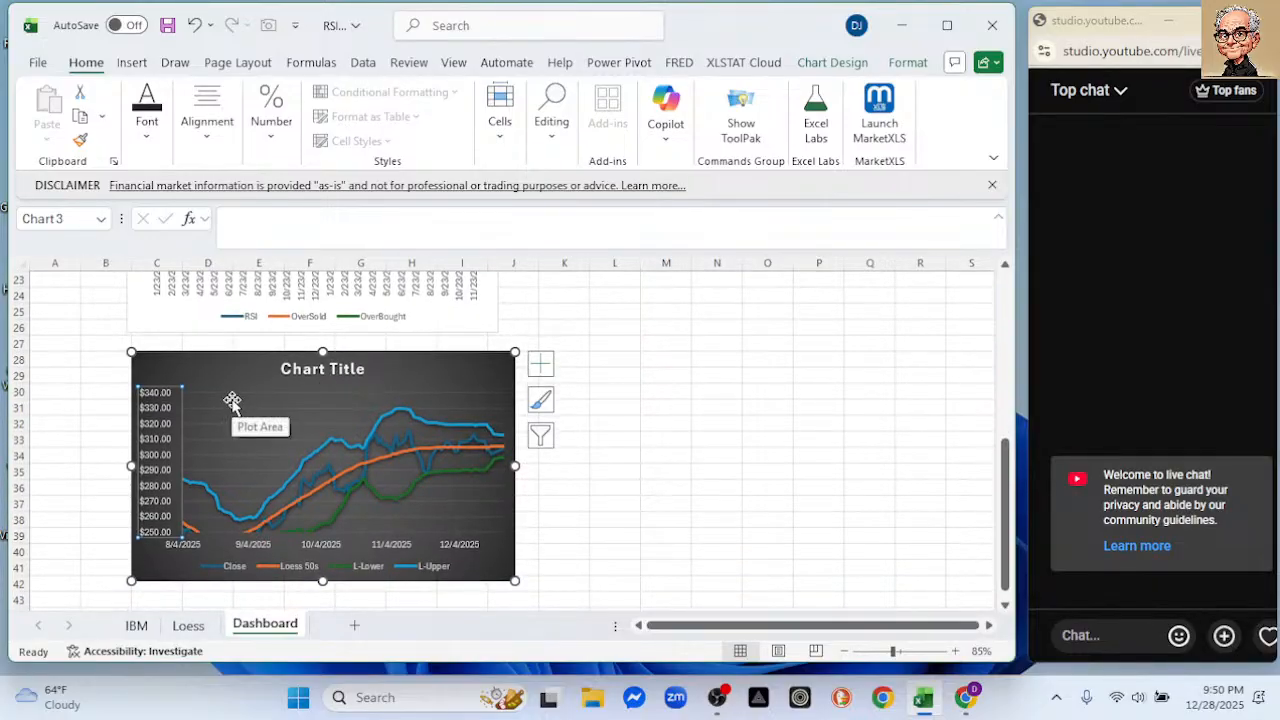
left_click(188, 625)
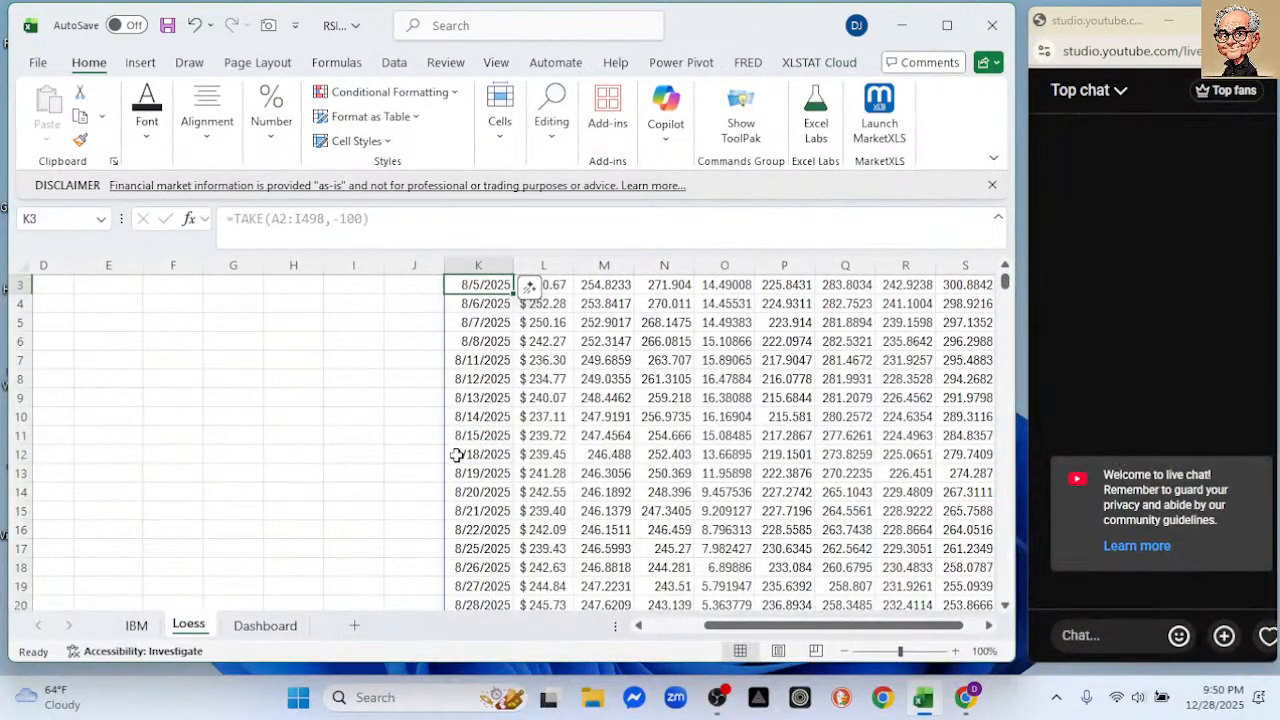
- Insert a 2-D line chart from the extract's Date, L-Lower, L-Upper, b_lower and b_upper columns (K and P:S)
scroll(530, 290, "up", 1)
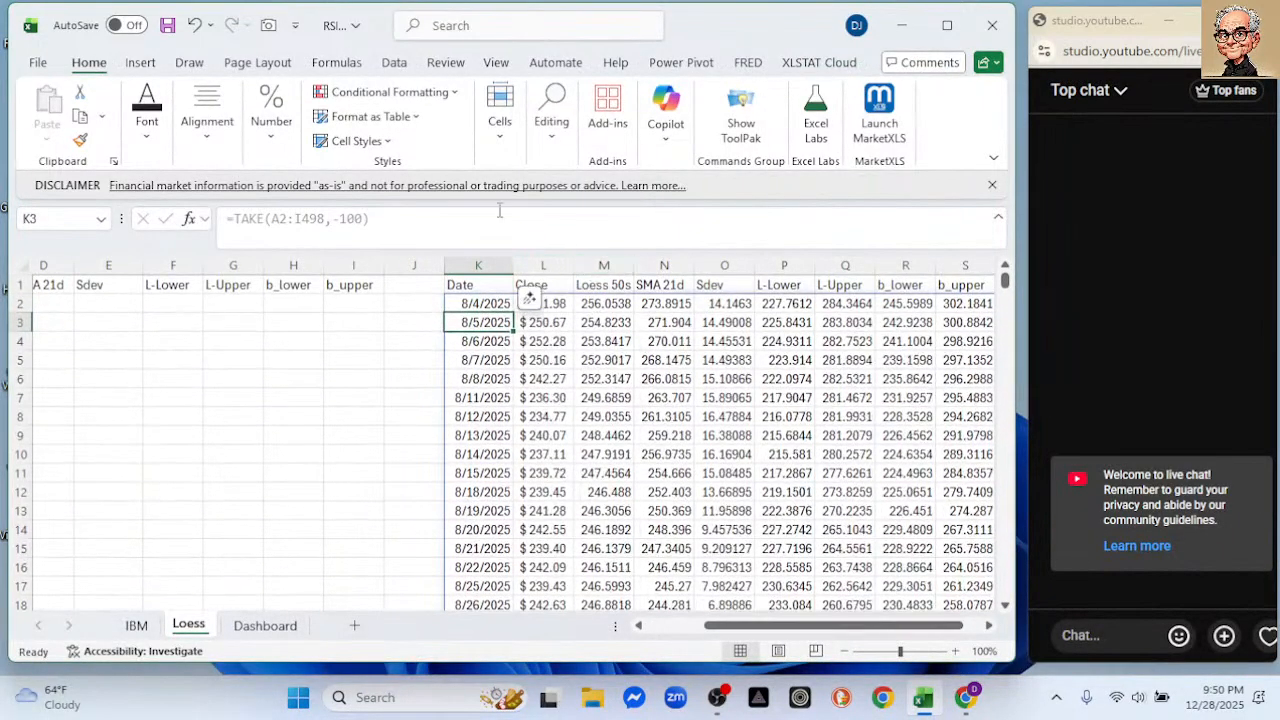
left_click(490, 265)
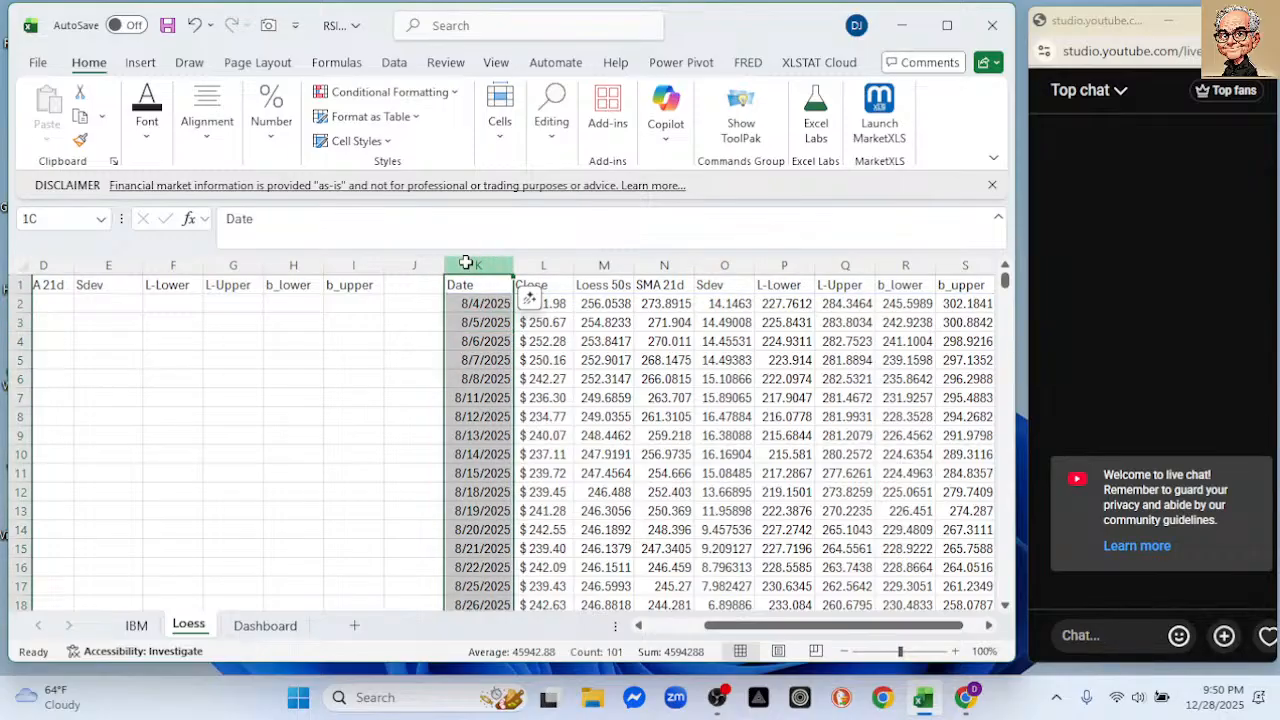
left_click(787, 265, "ctrl")
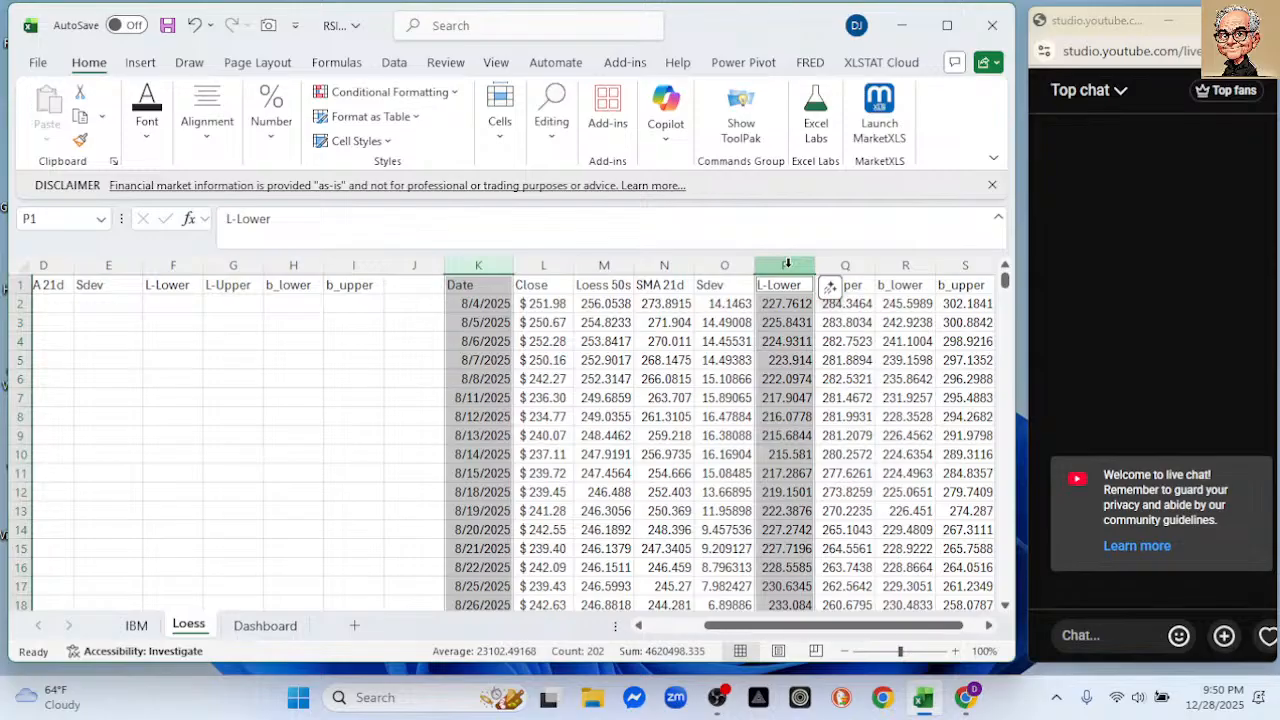
left_click(845, 265, "ctrl")
left_click(905, 265, "ctrl")
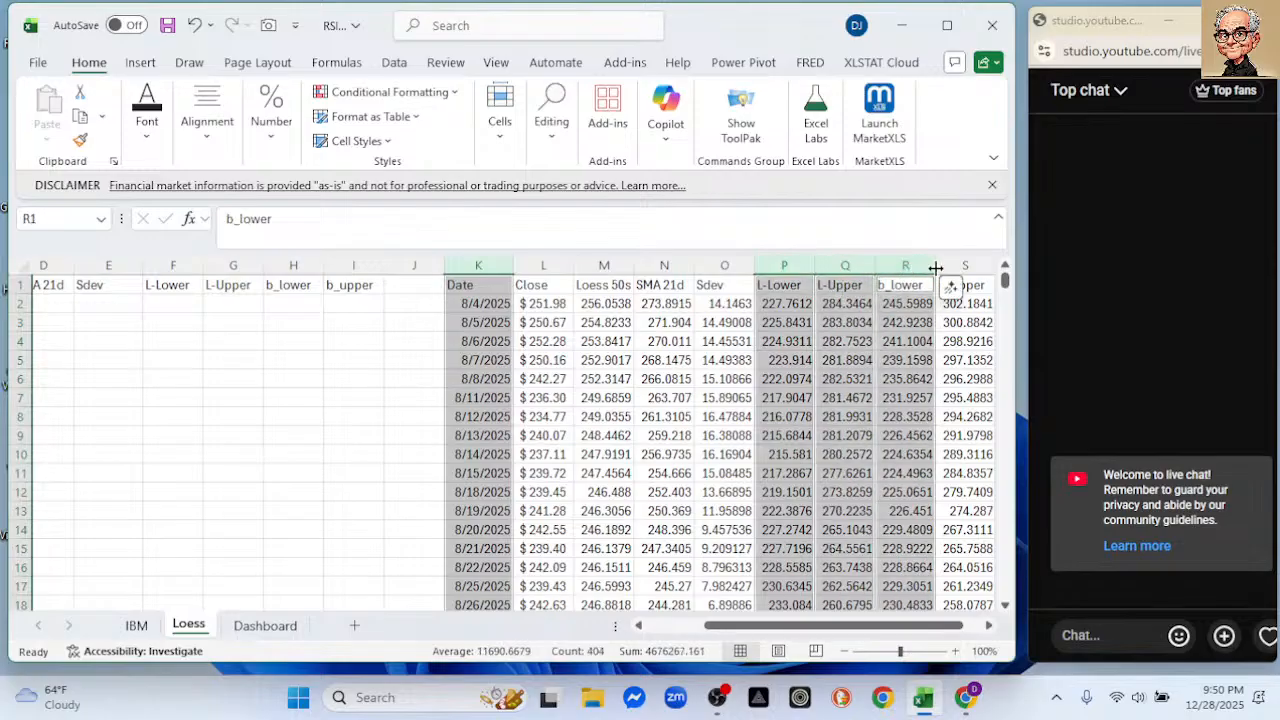
left_click(965, 265, "ctrl")
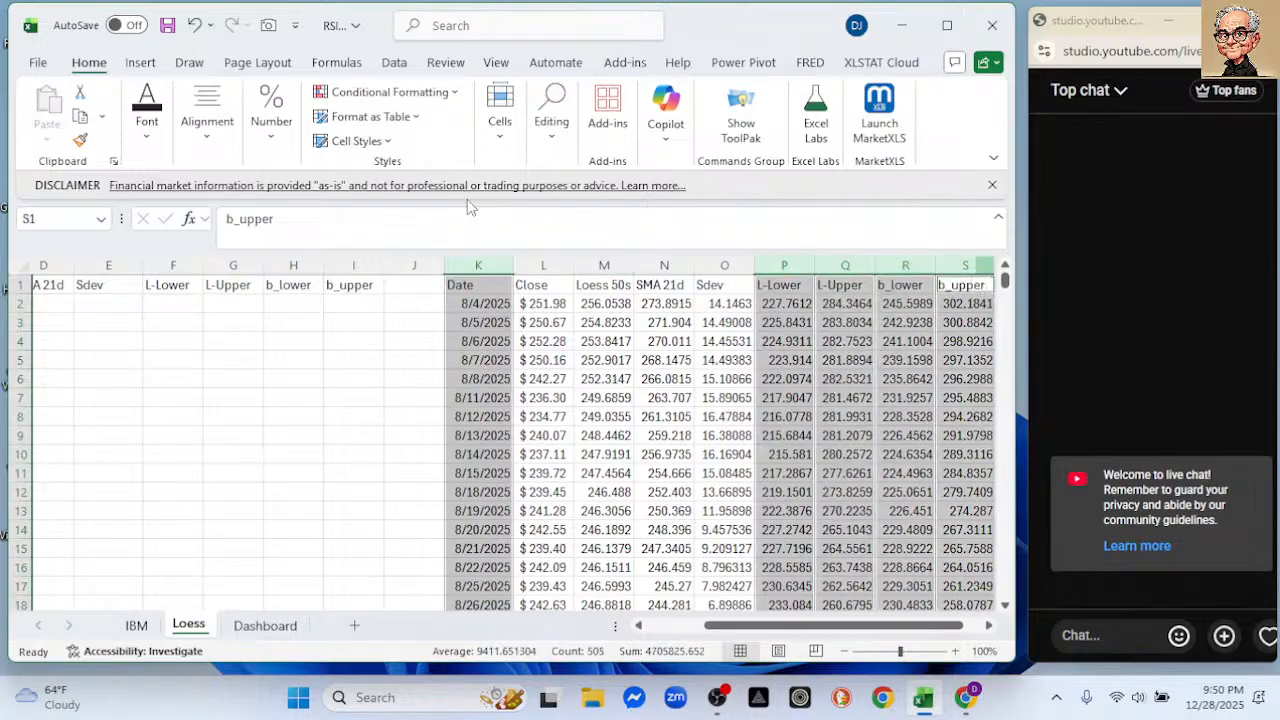
left_click(143, 64)
left_click(320, 92)
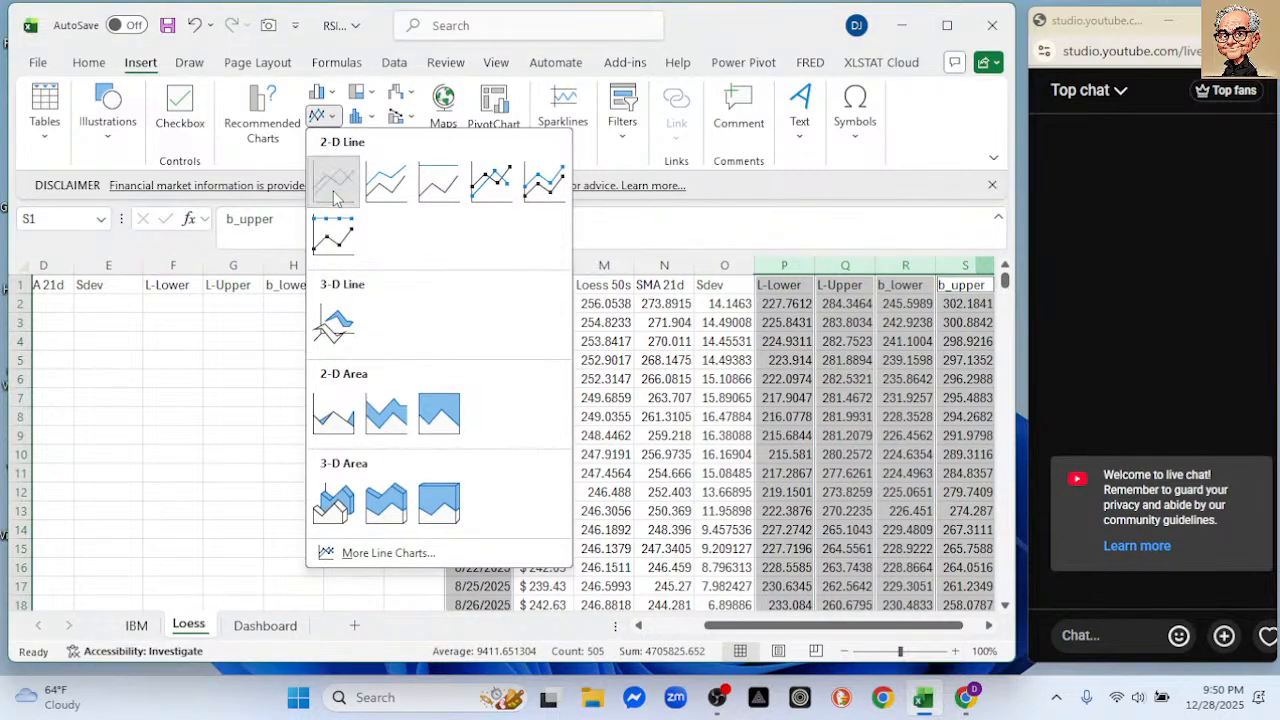
left_click(333, 181)
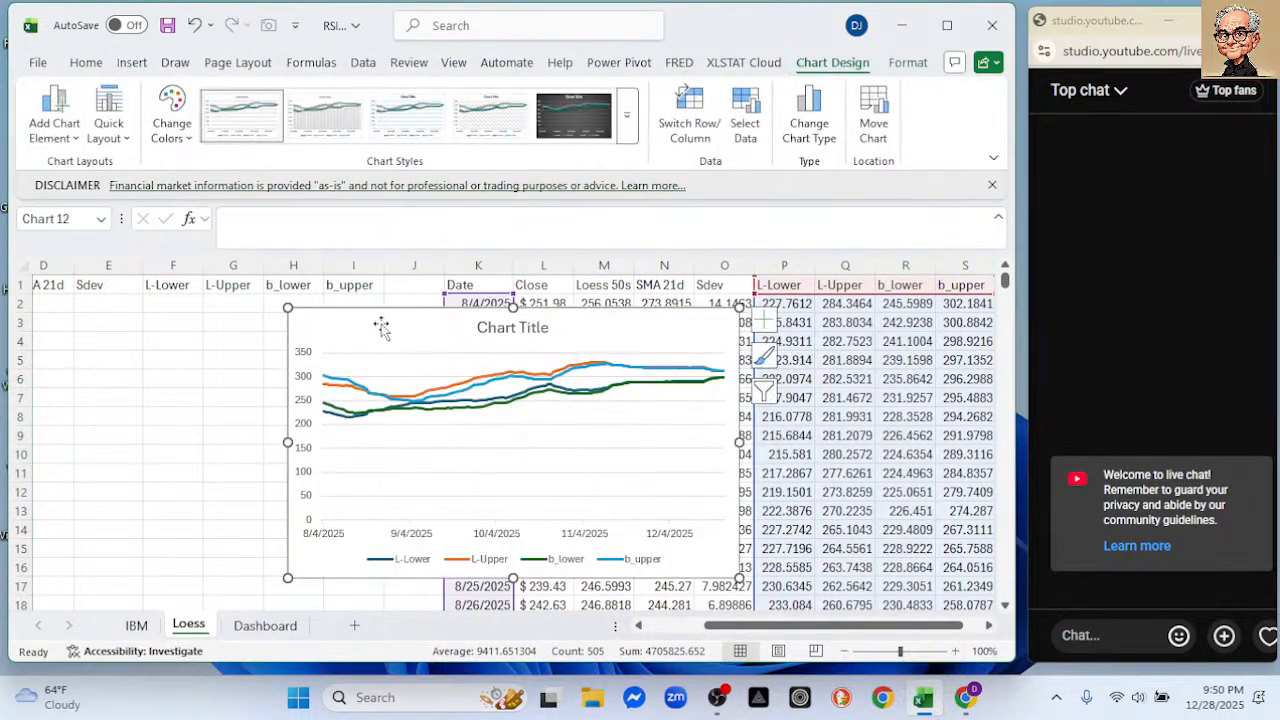
- Reposition and slightly enlarge the band comparison chart, and set its vertical axis minimum to 200
left_click_drag(381, 321, 318, 299)
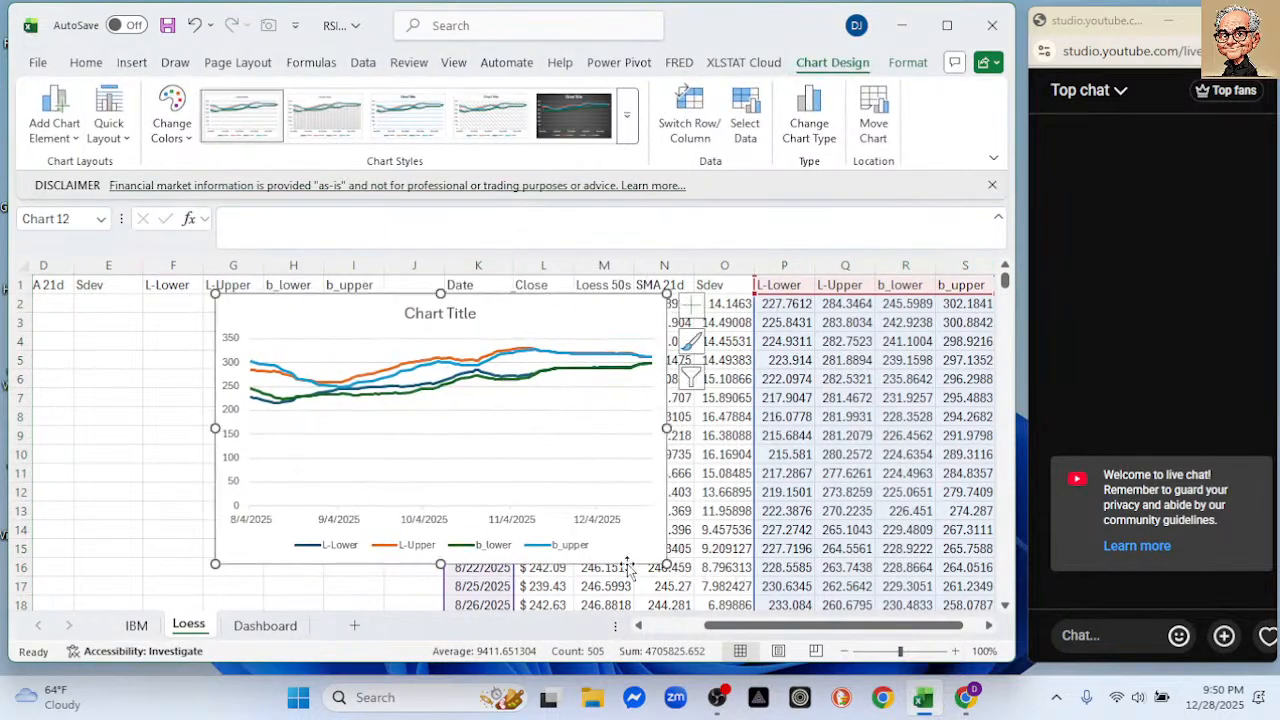
left_click_drag(667, 564, 674, 590)
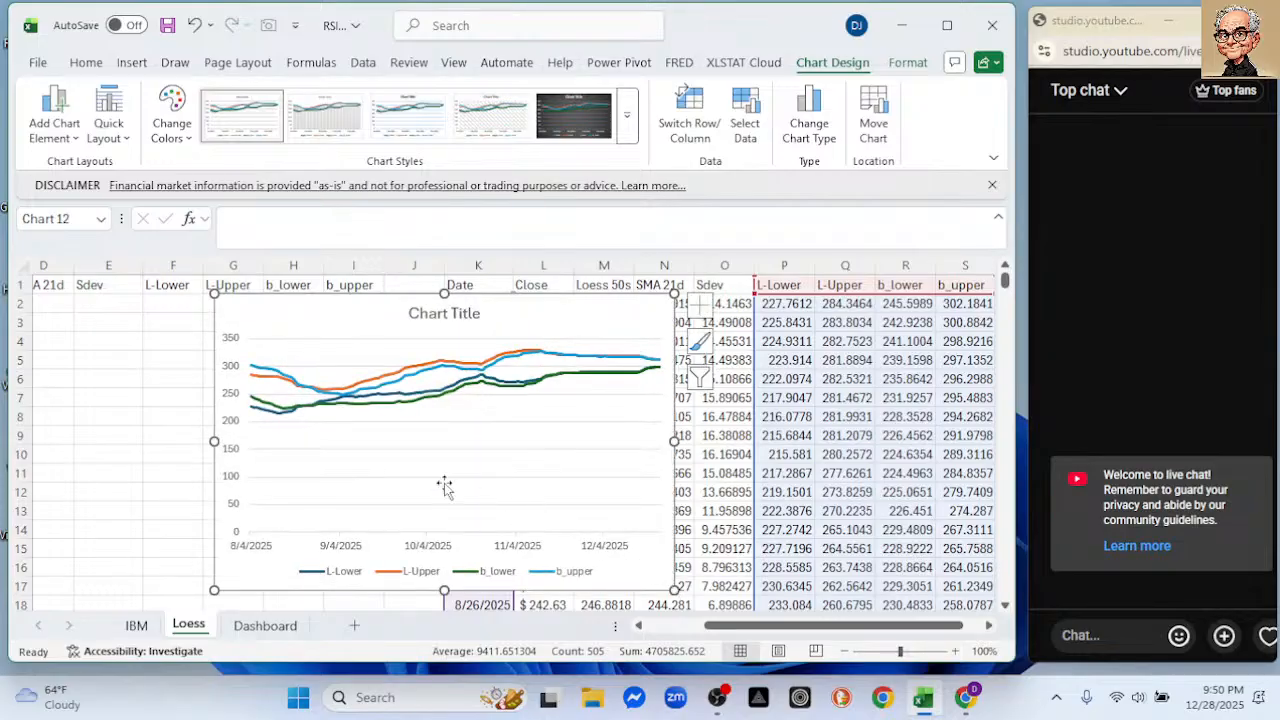
double_click(230, 457)
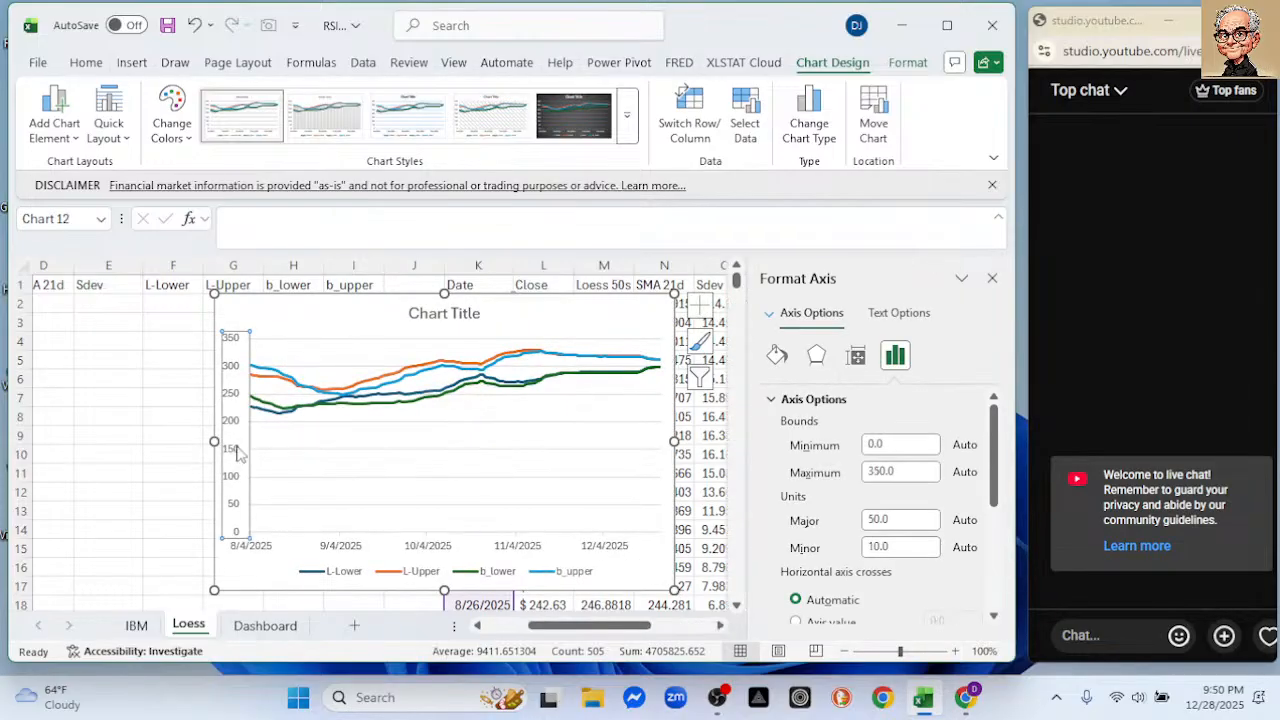
left_click(890, 443)
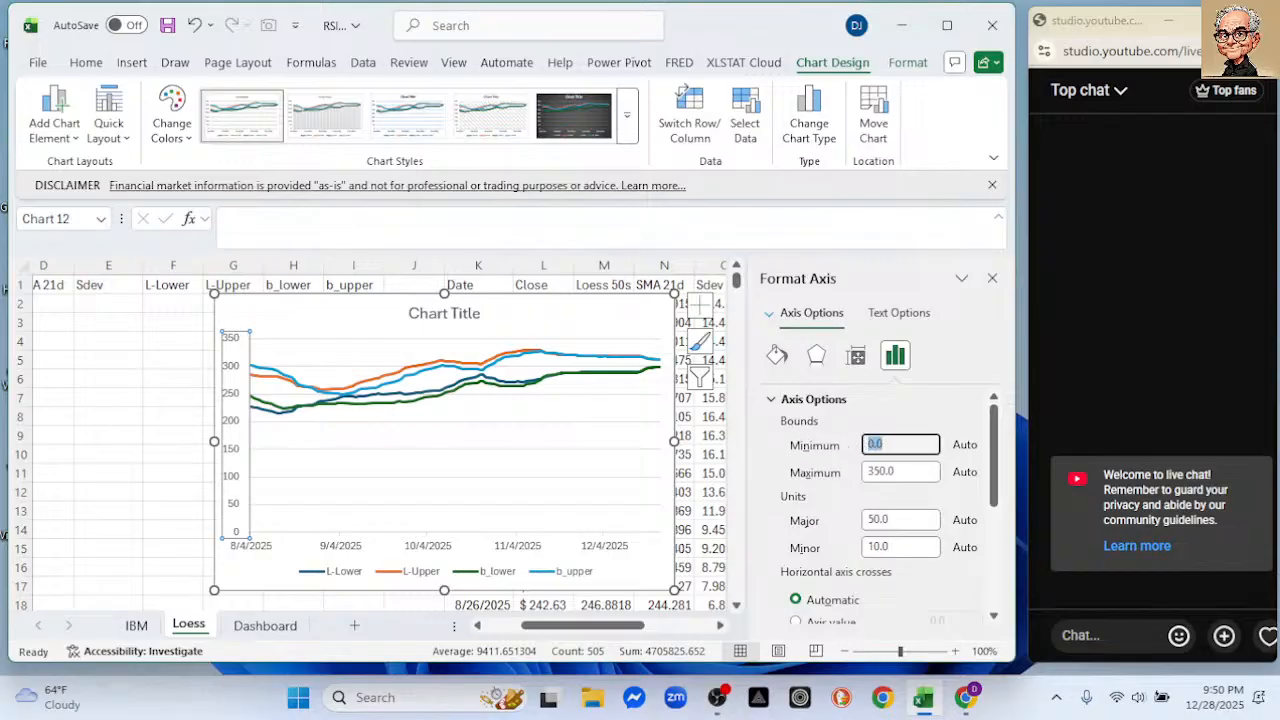
key("Return")
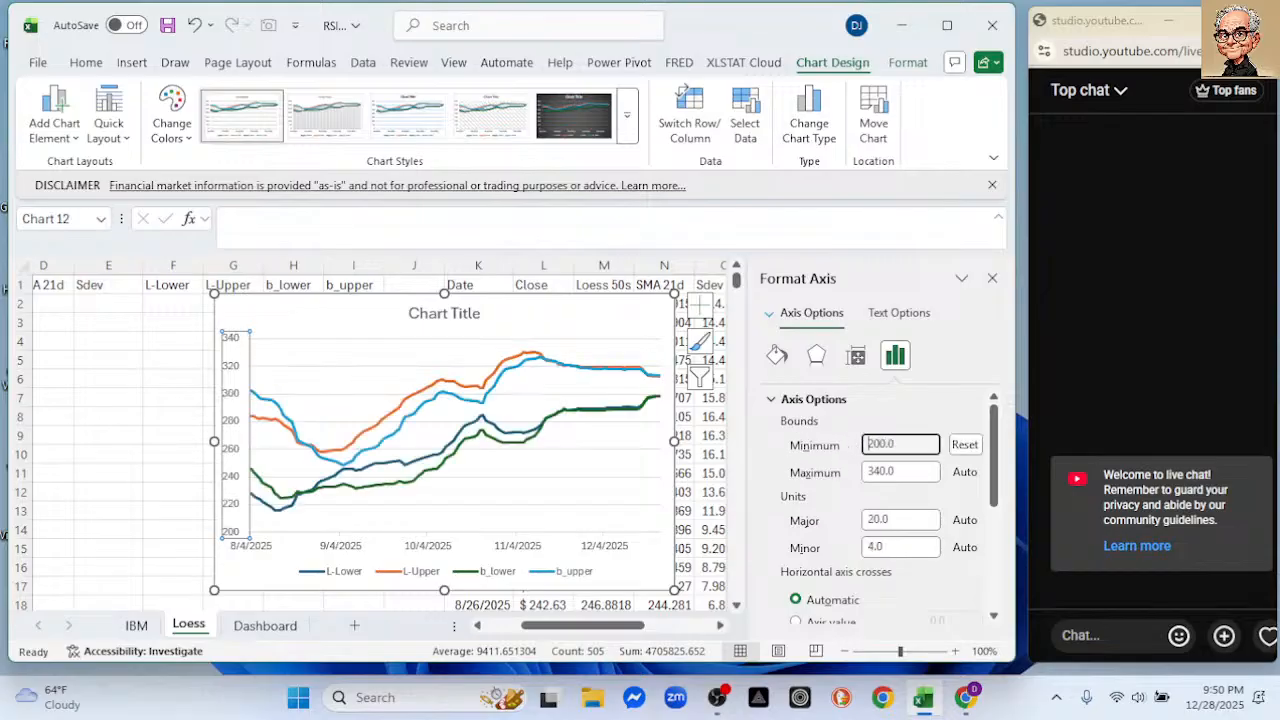
left_click(992, 278)
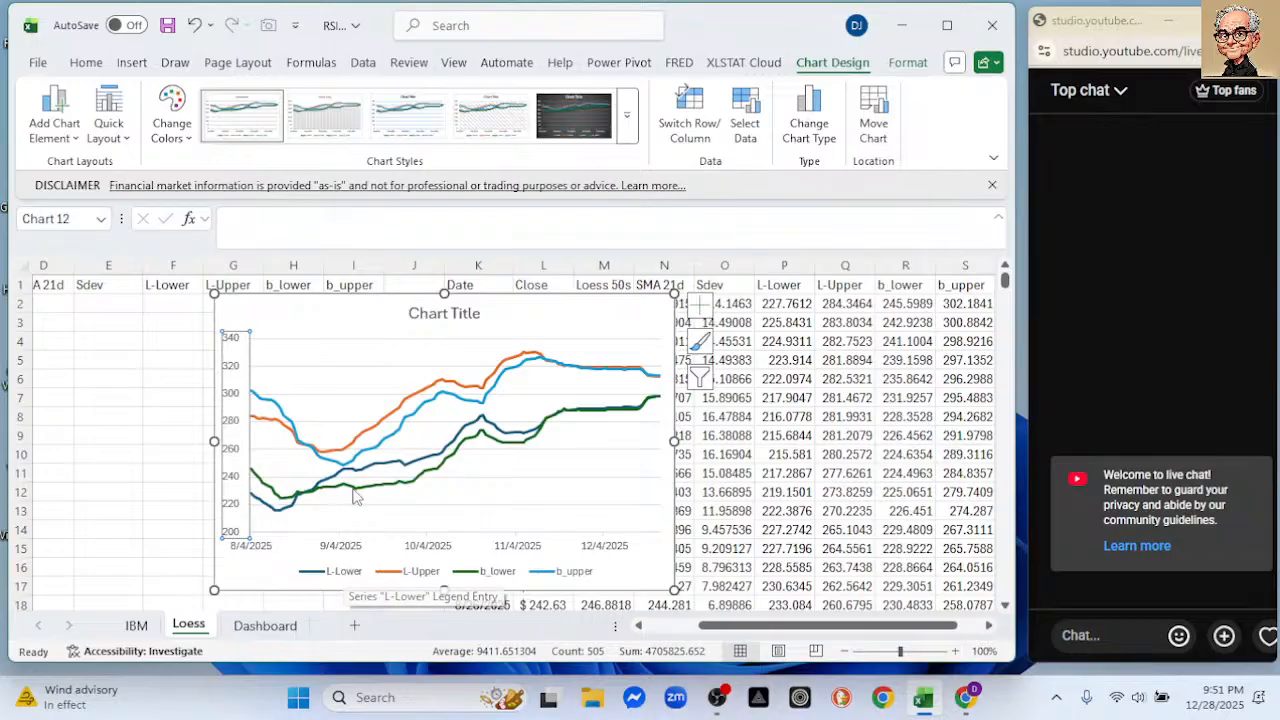
mouse_move(365, 475)
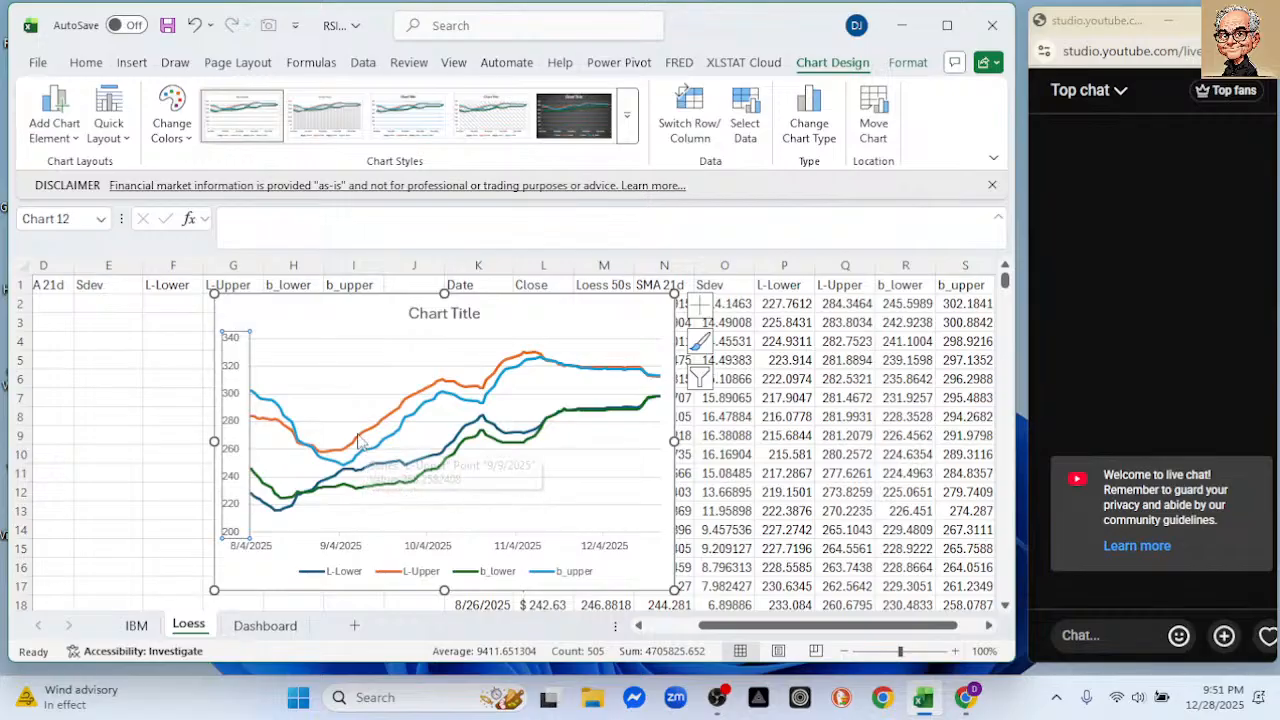
mouse_move(360, 445)
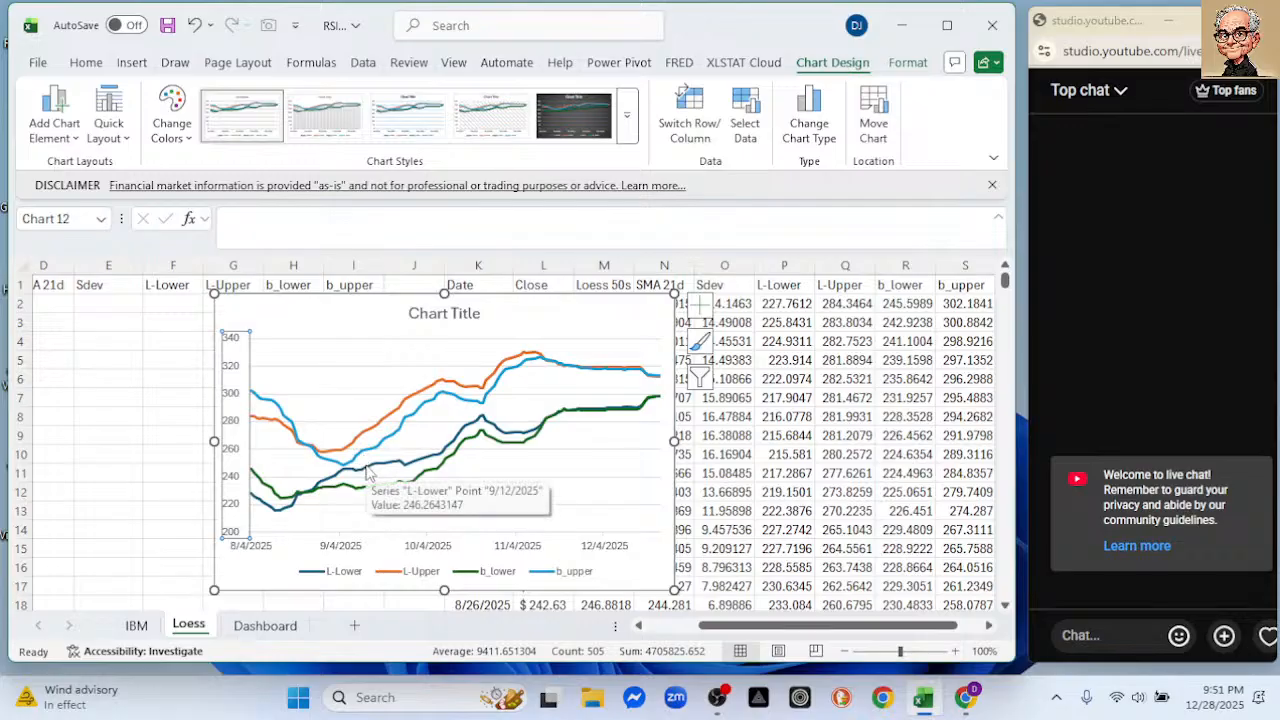
double_click(367, 474)
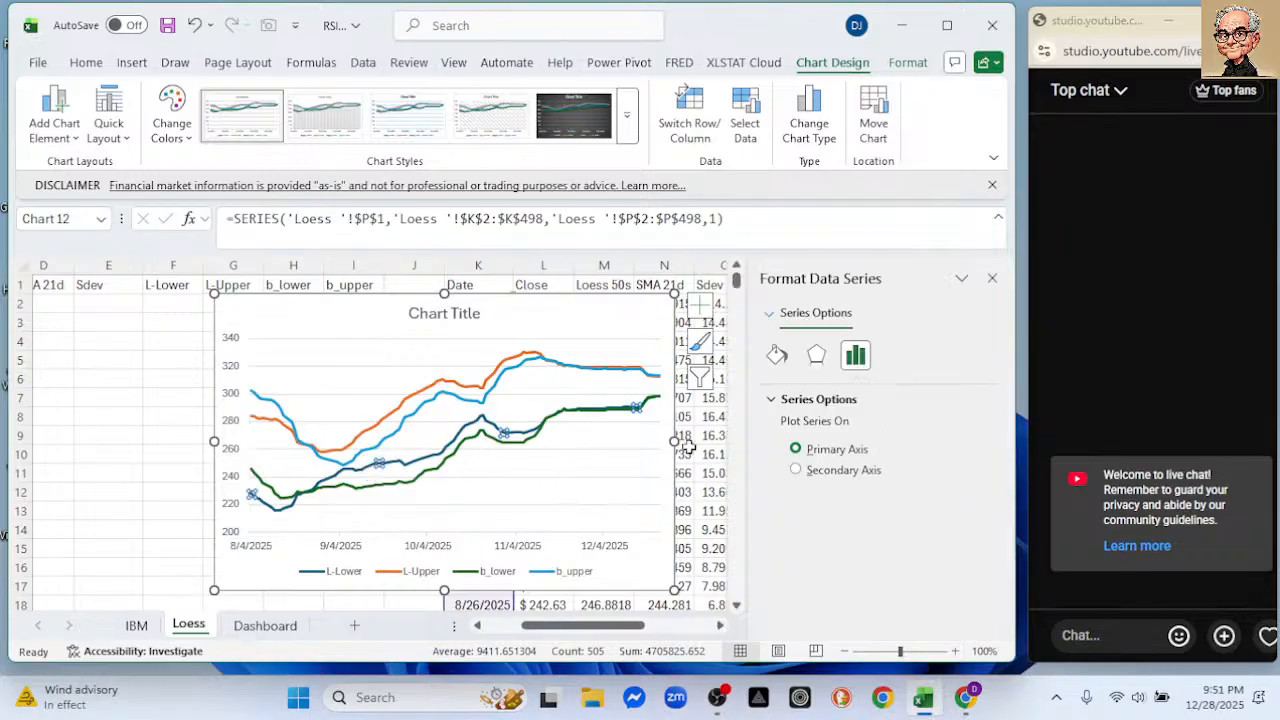
left_click(777, 355)
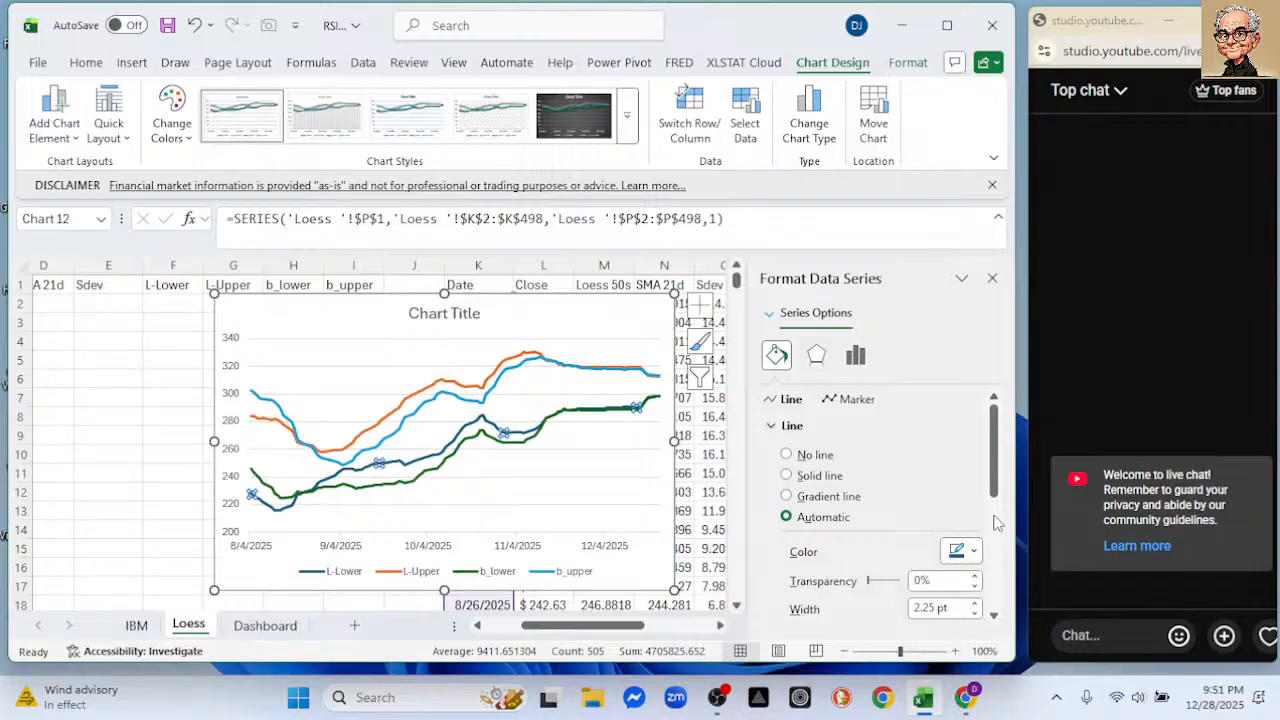
left_click(973, 552)
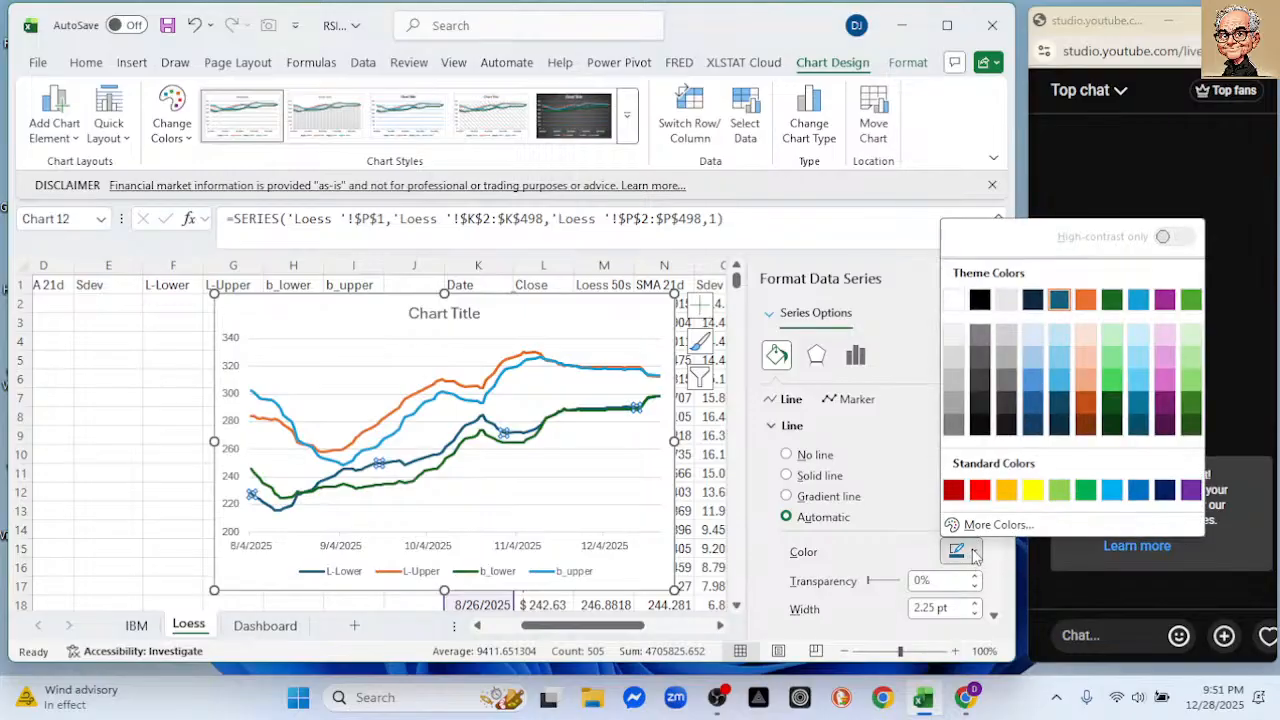
left_click(893, 430)
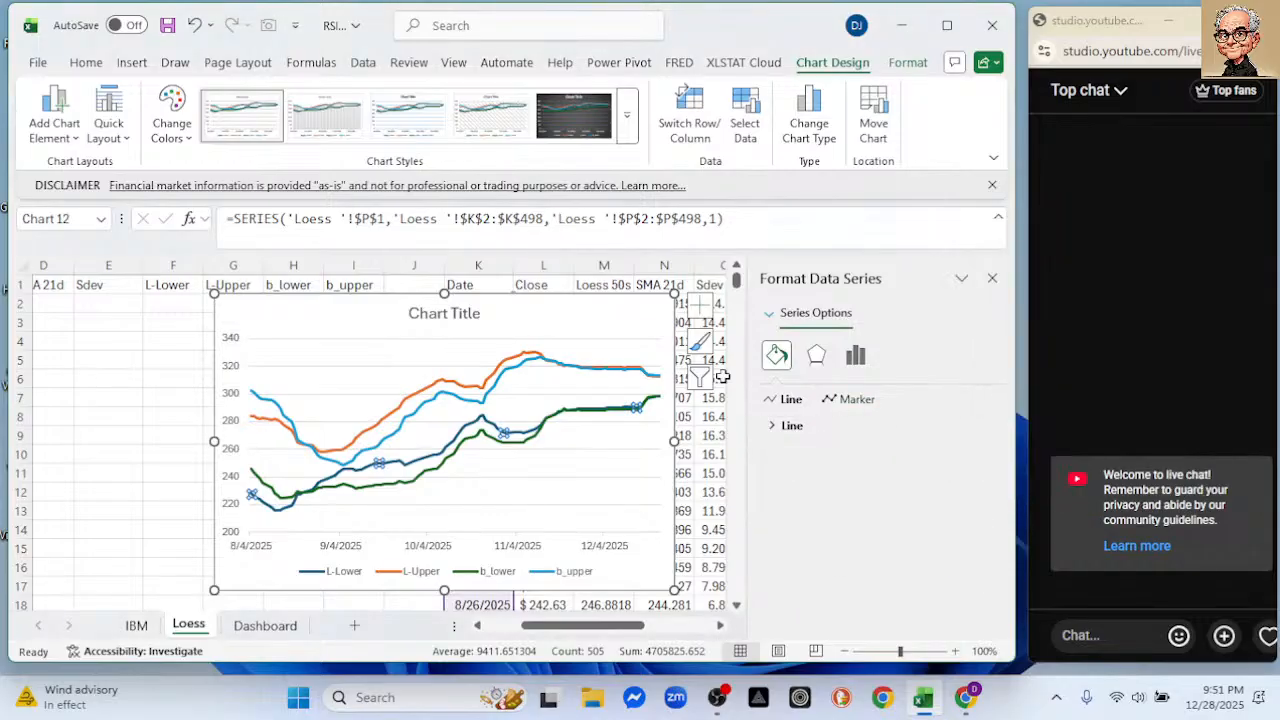
- Recolor the L-Lower line in the band comparison chart orange to match the L-Upper line
left_click(441, 389)
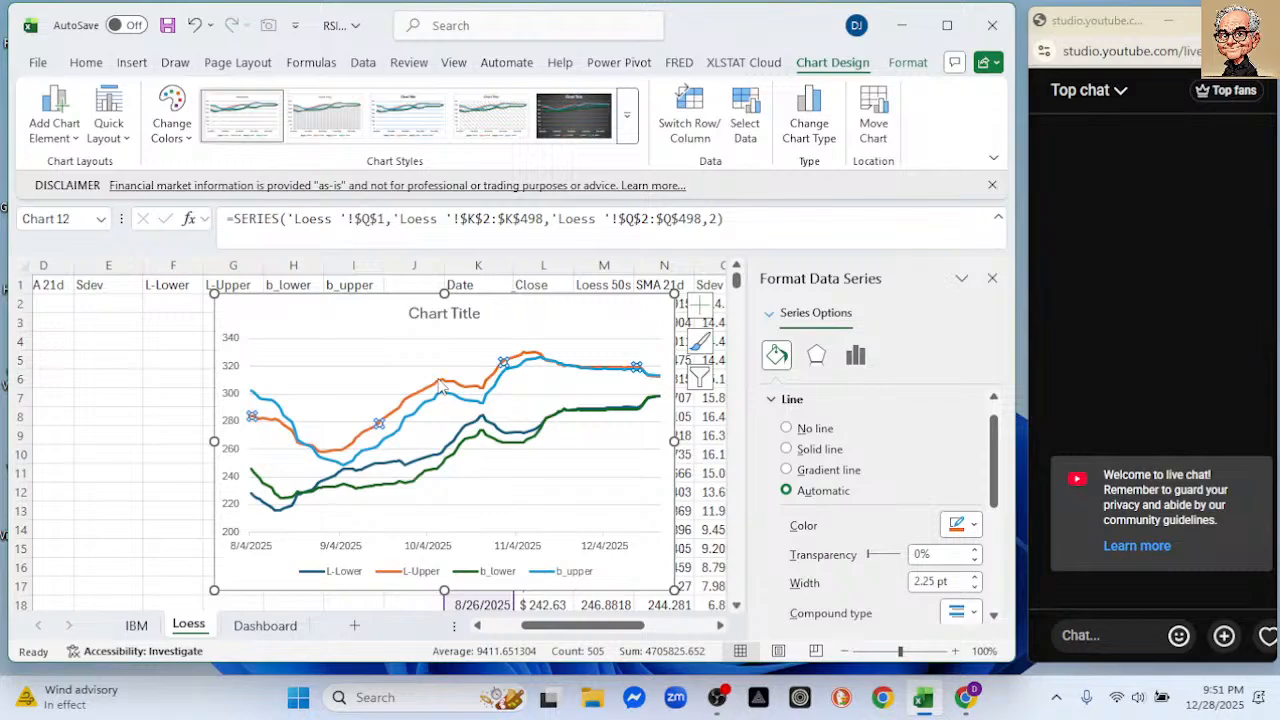
left_click(975, 526)
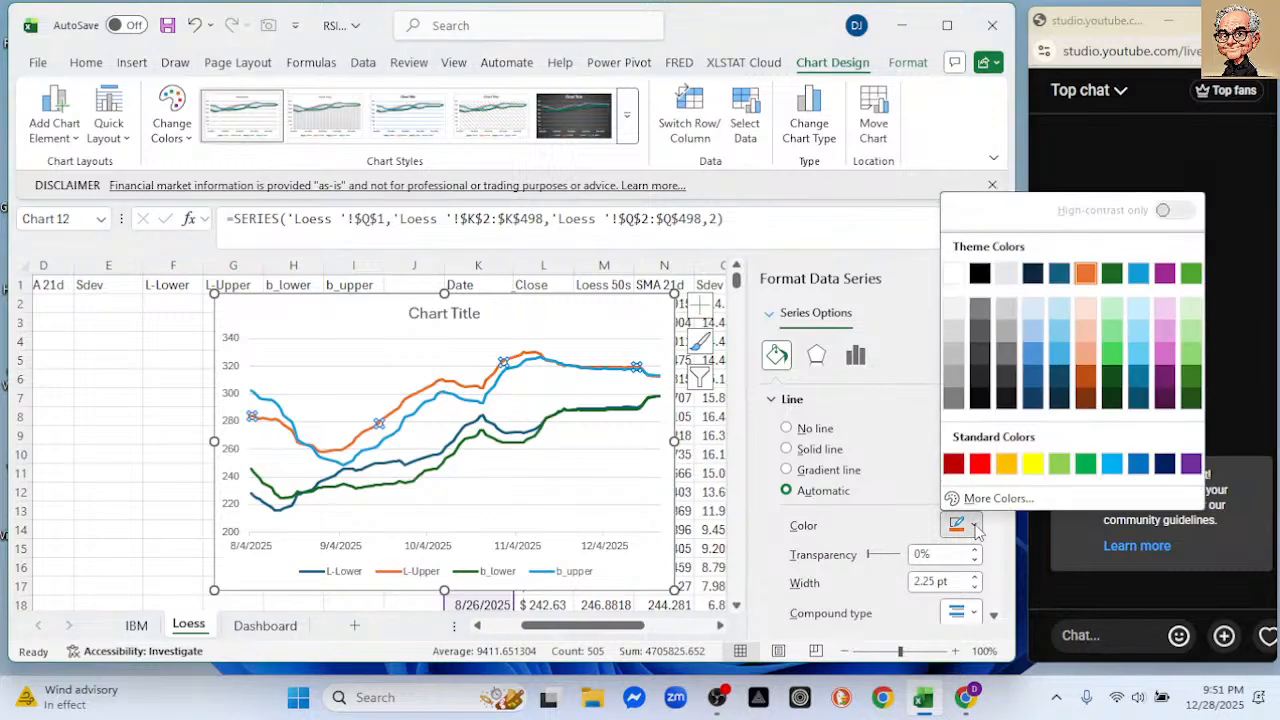
left_click(975, 528)
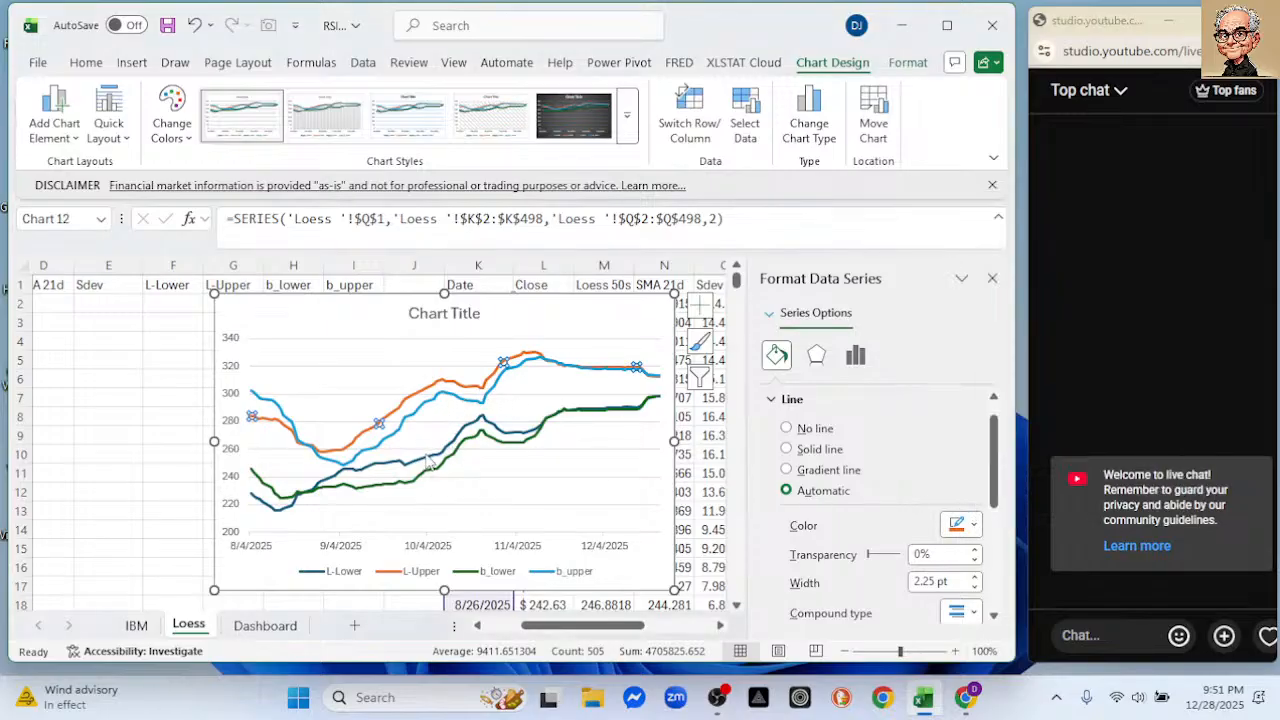
mouse_move(427, 461)
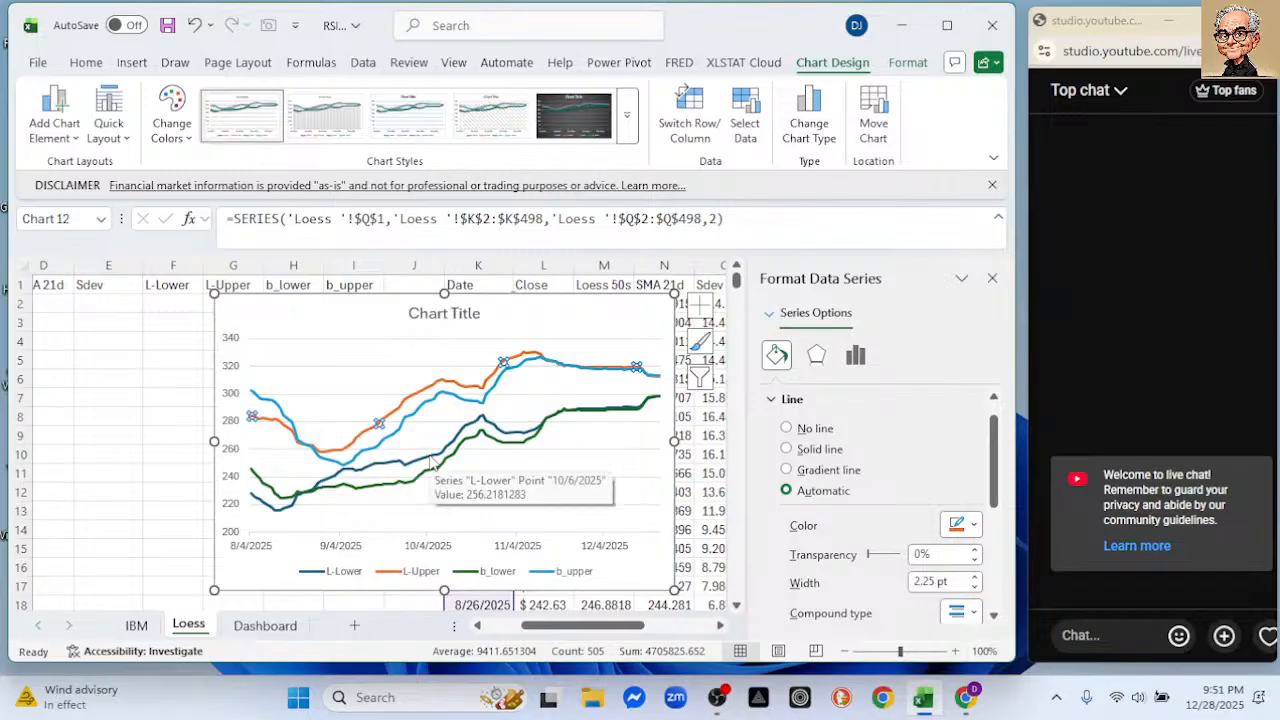
left_click(432, 462)
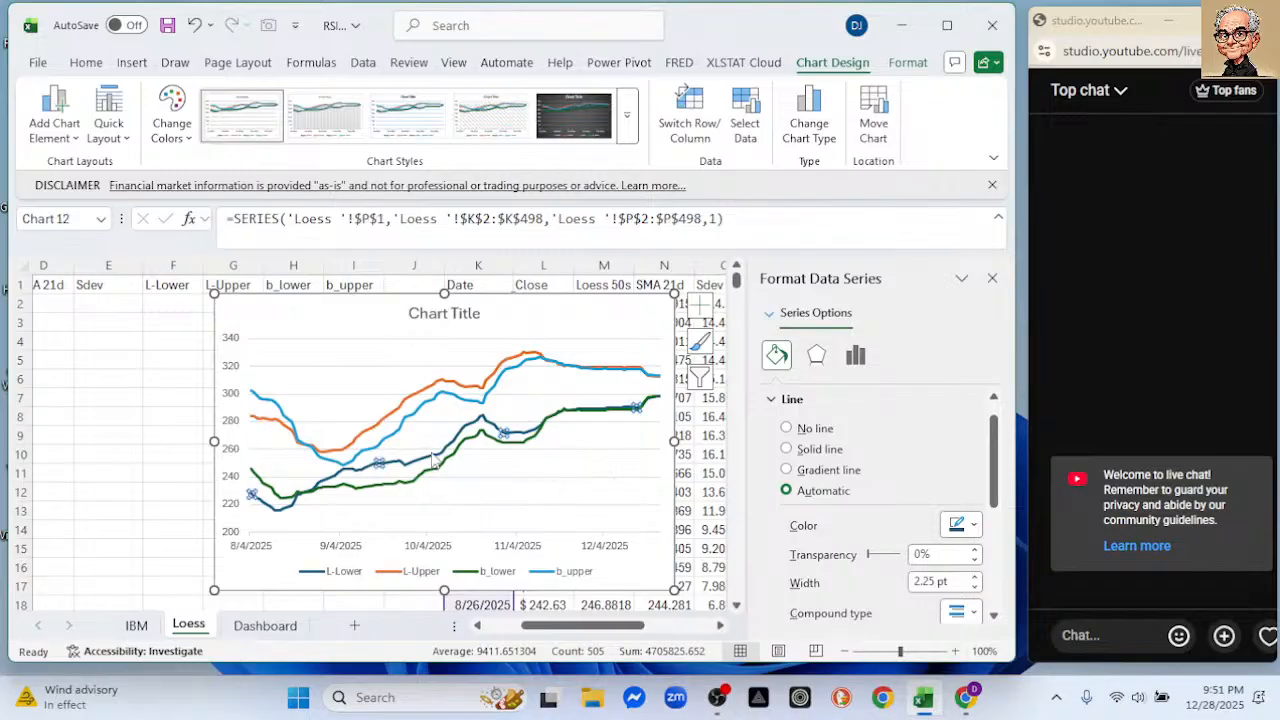
left_click(972, 525)
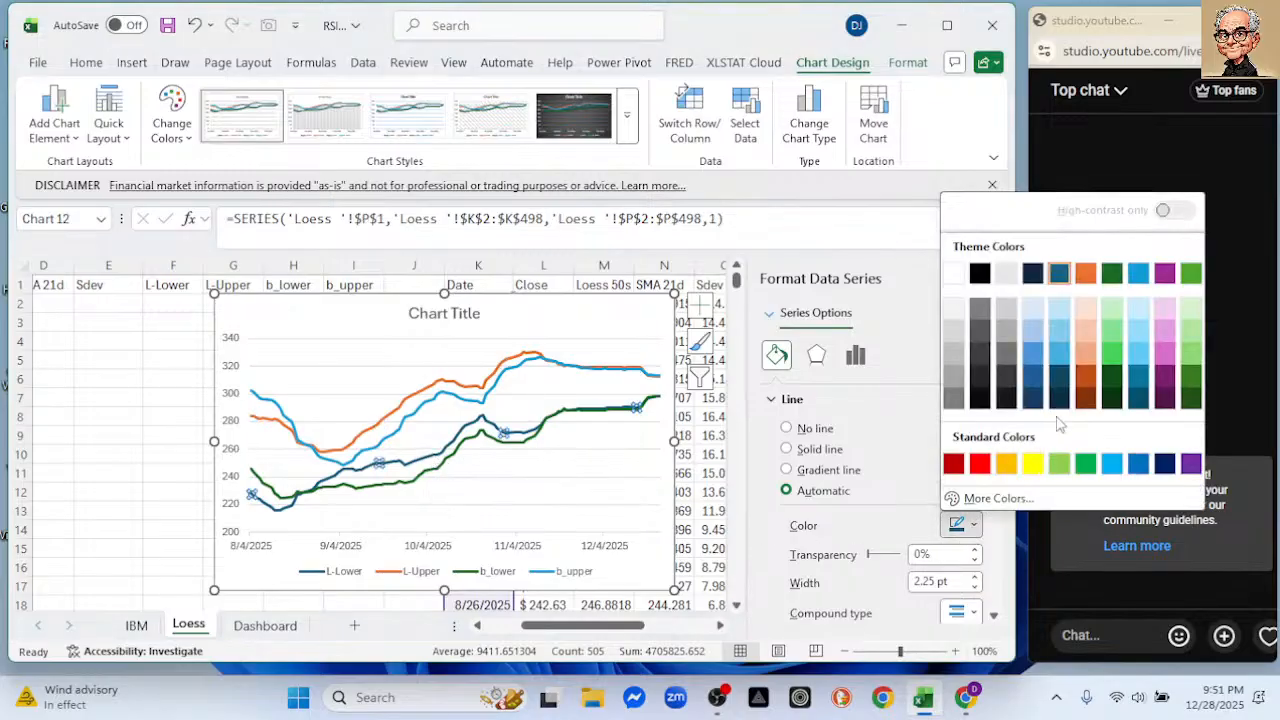
left_click(1088, 276)
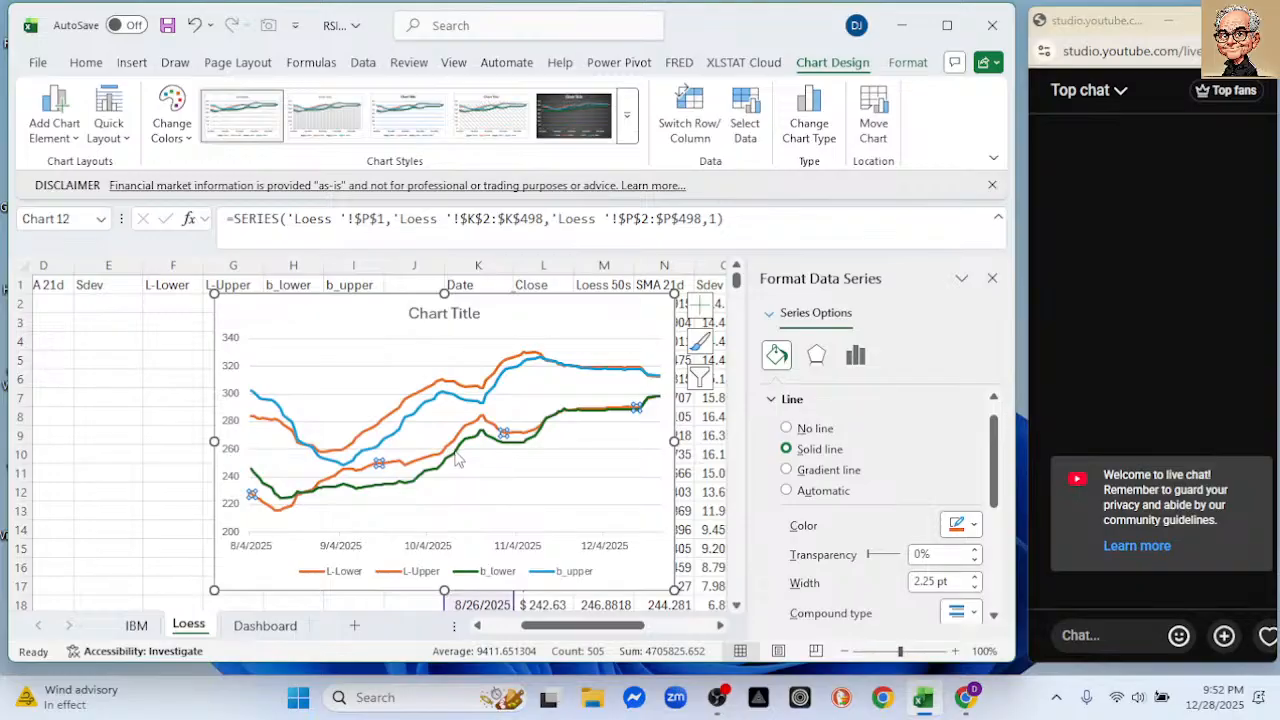
- Recolor the b_lower line in the chart light blue to match the b_upper line, and close the series formatting
left_click(452, 396)
left_click(452, 395)
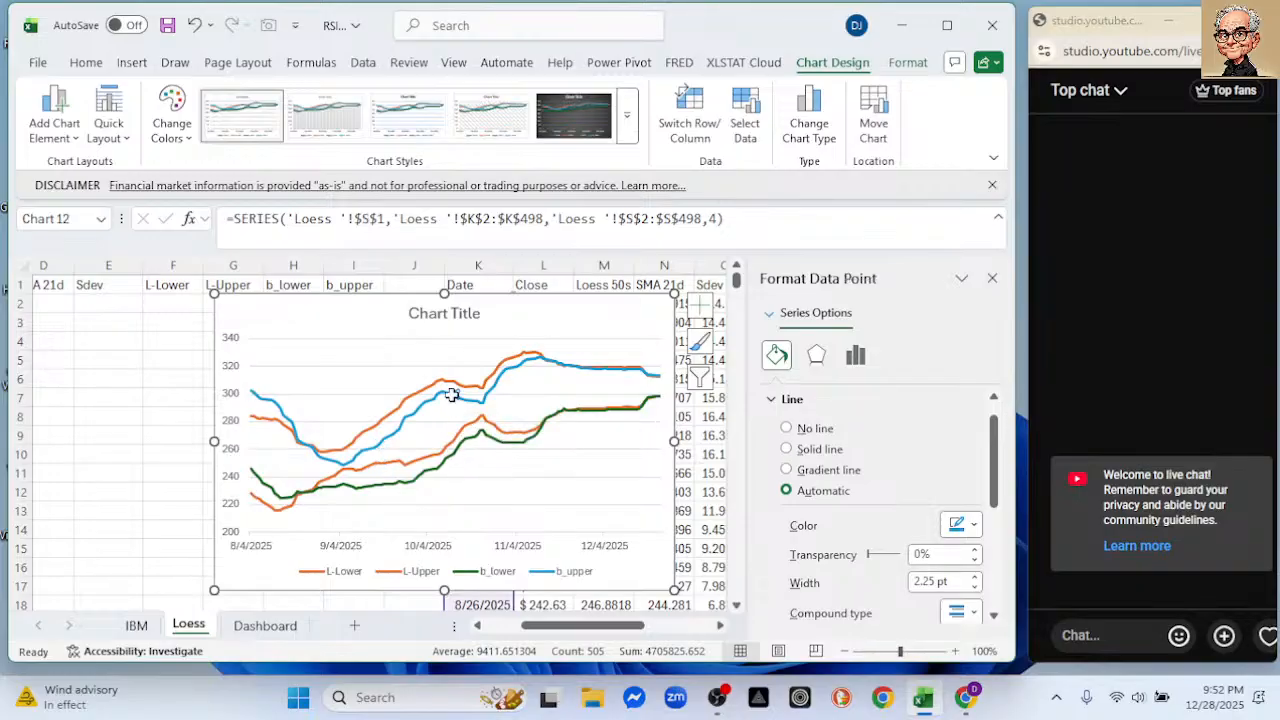
left_click(972, 526)
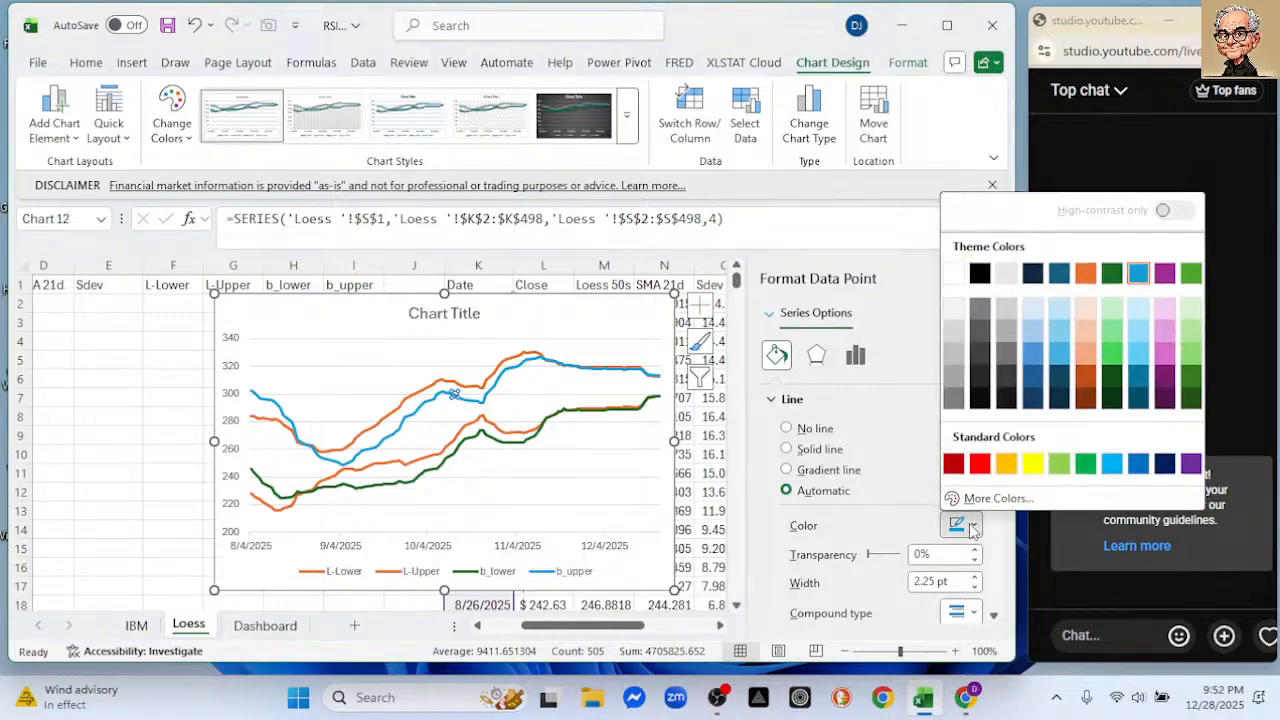
key("Escape")
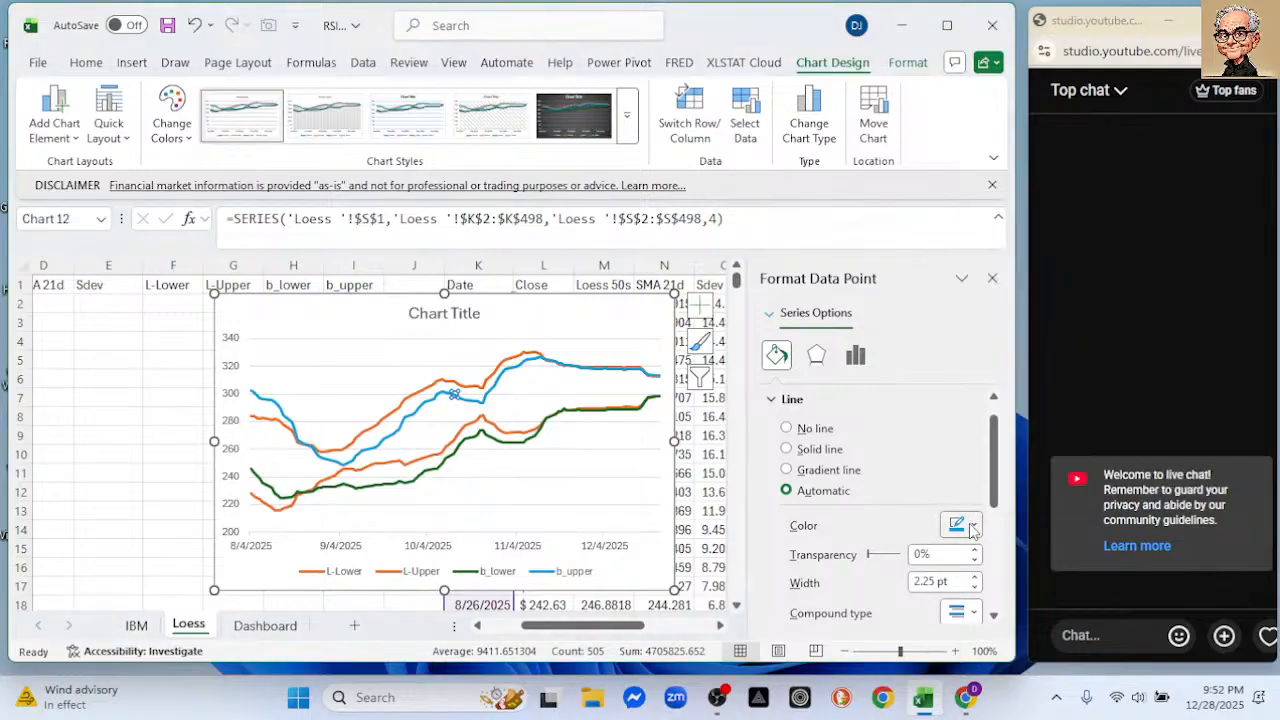
left_click(500, 443)
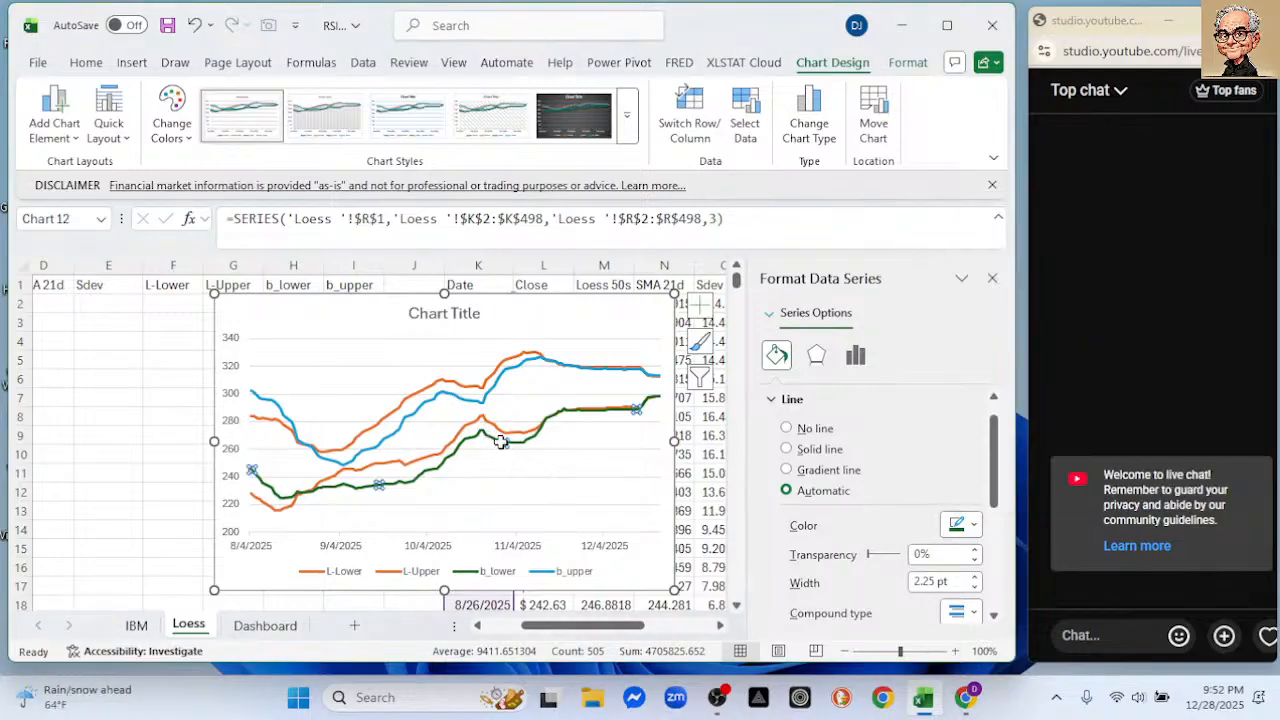
left_click(972, 526)
left_click(1140, 276)
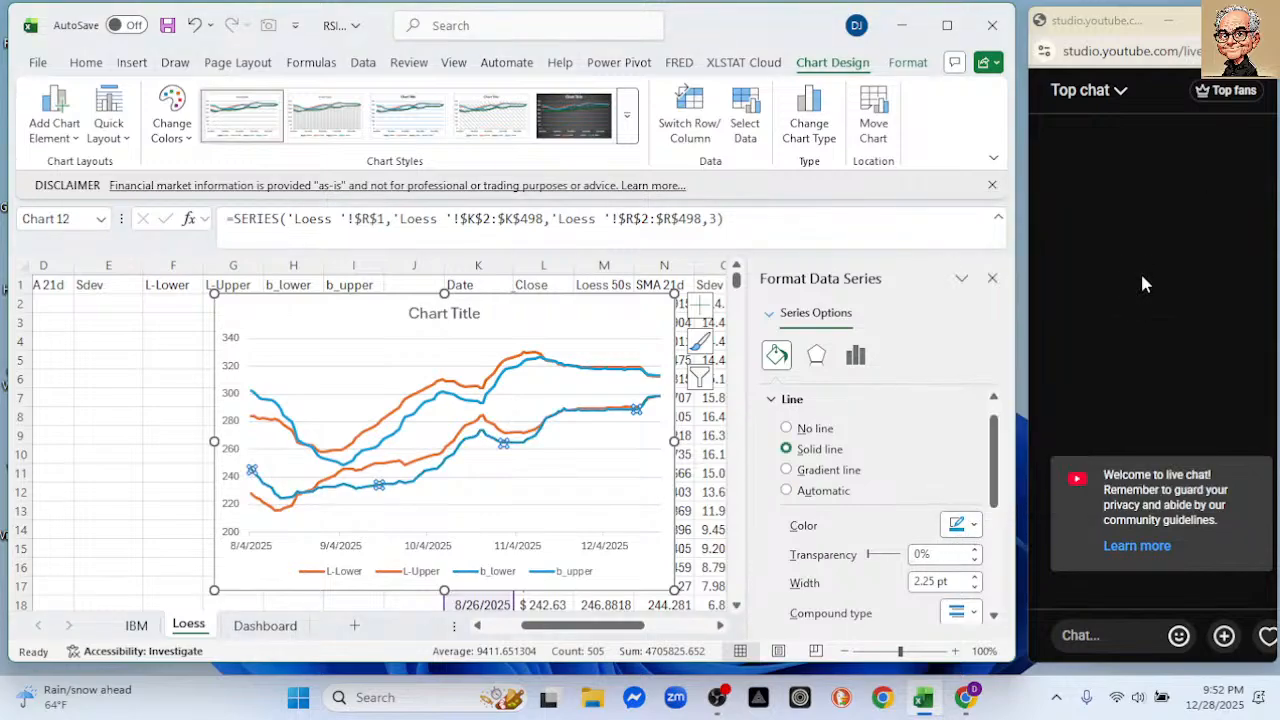
left_click(992, 278)
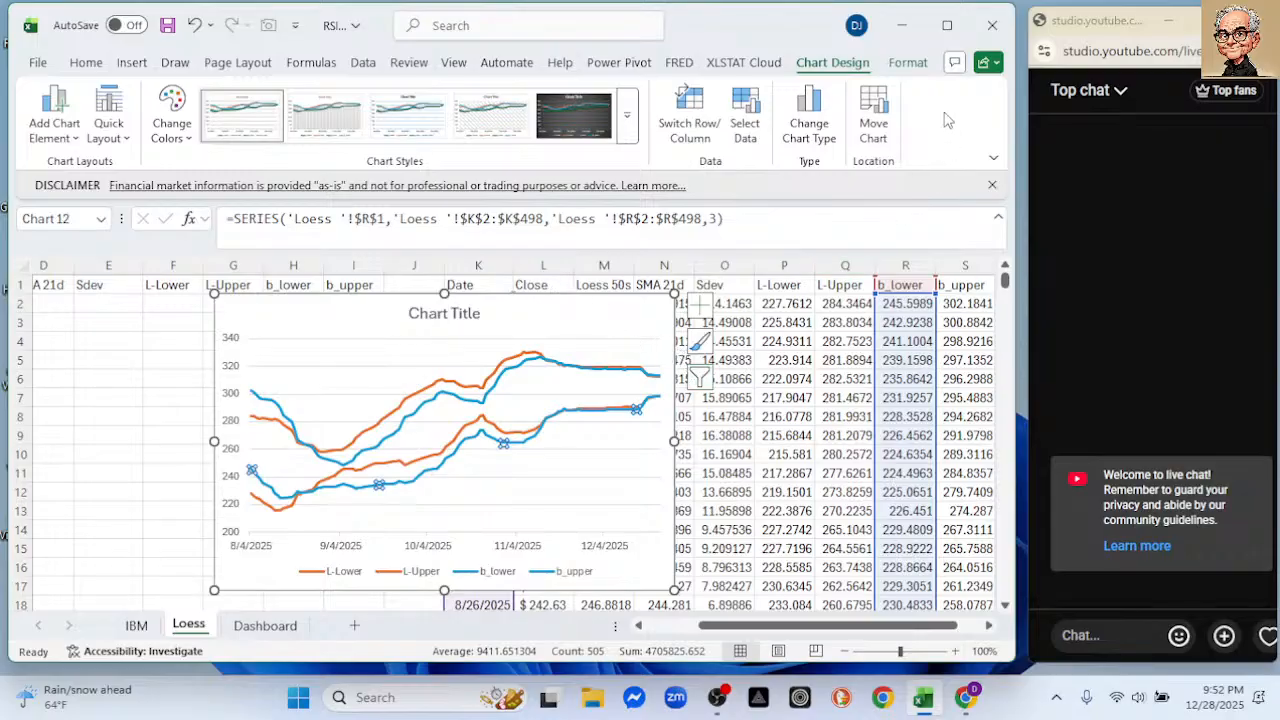
- Maximize the workbook window and enlarge the band comparison chart to examine where the LOESS and SMA-based bands differ
left_click(950, 28)
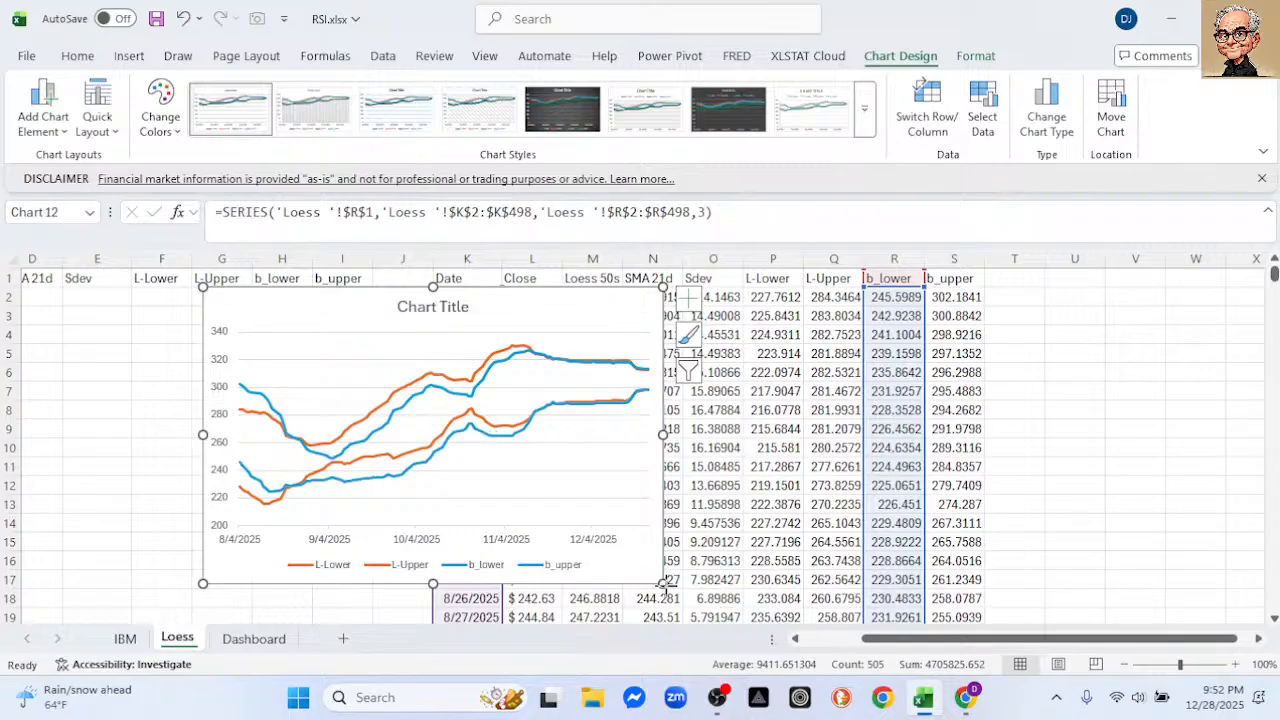
scroll(666, 588, "down", 2)
left_click_drag(722, 580, 720, 562)
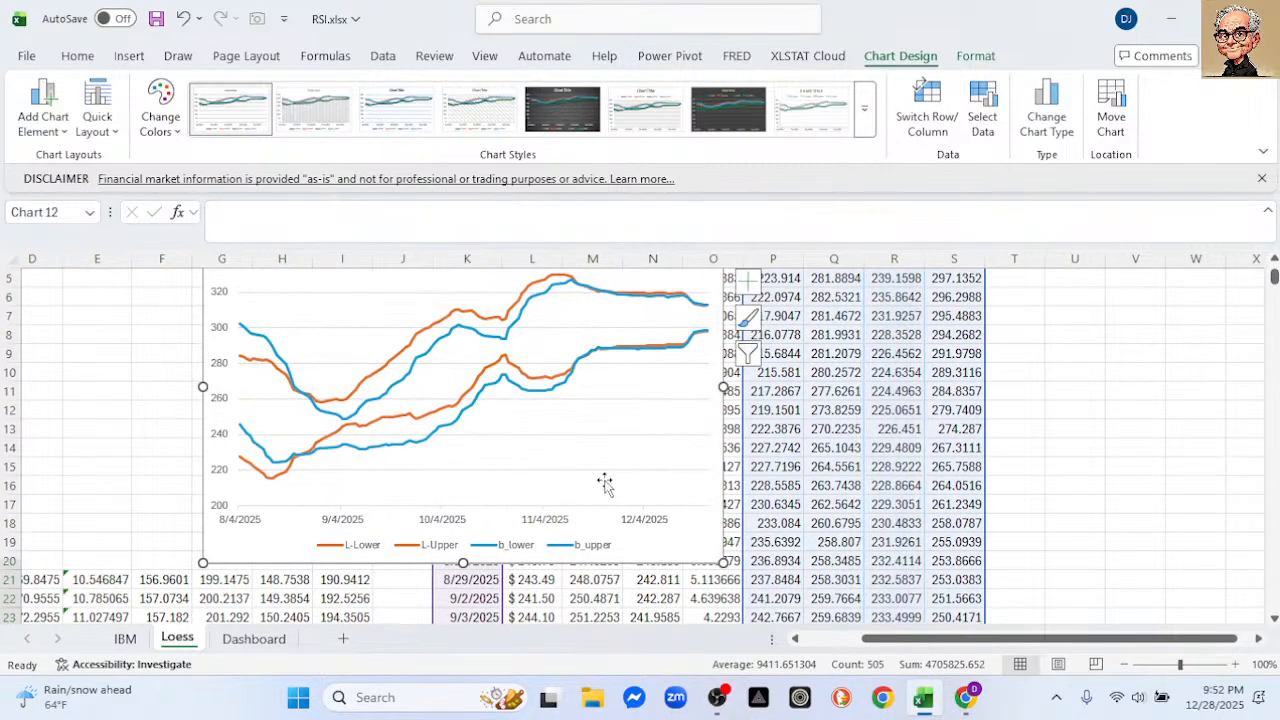
scroll(606, 480, "up", 2)
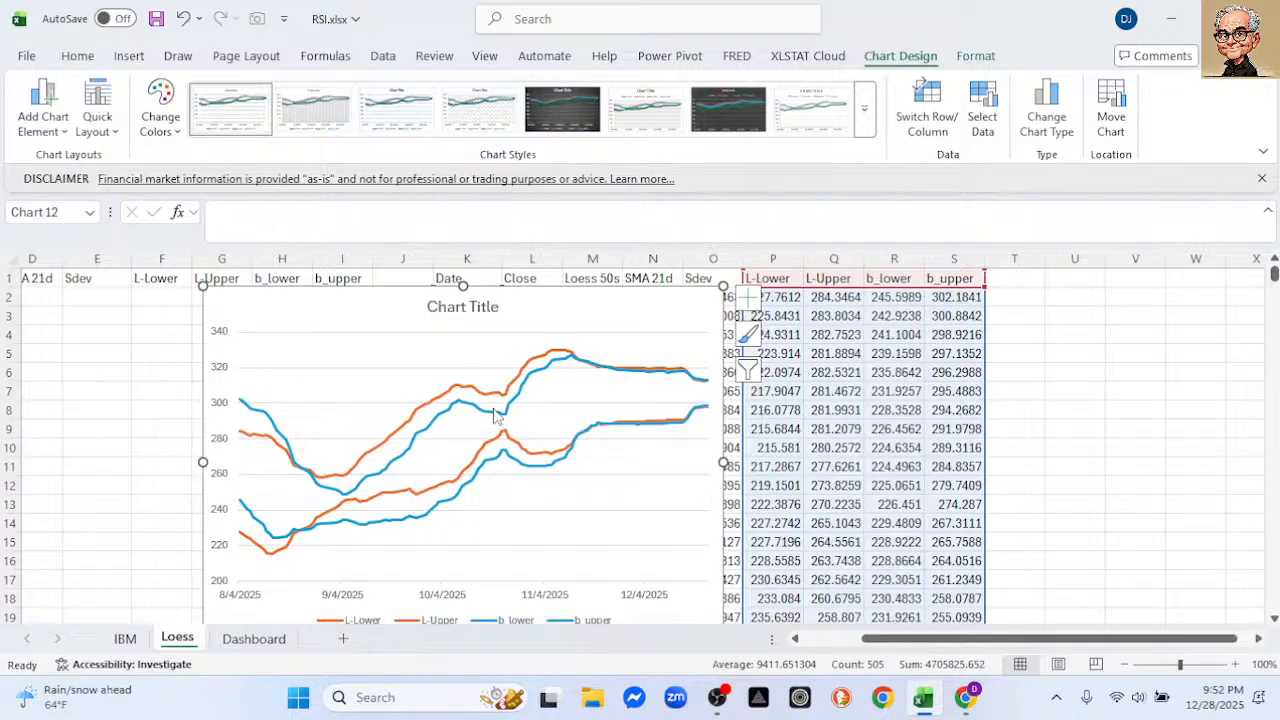
mouse_move(502, 420)
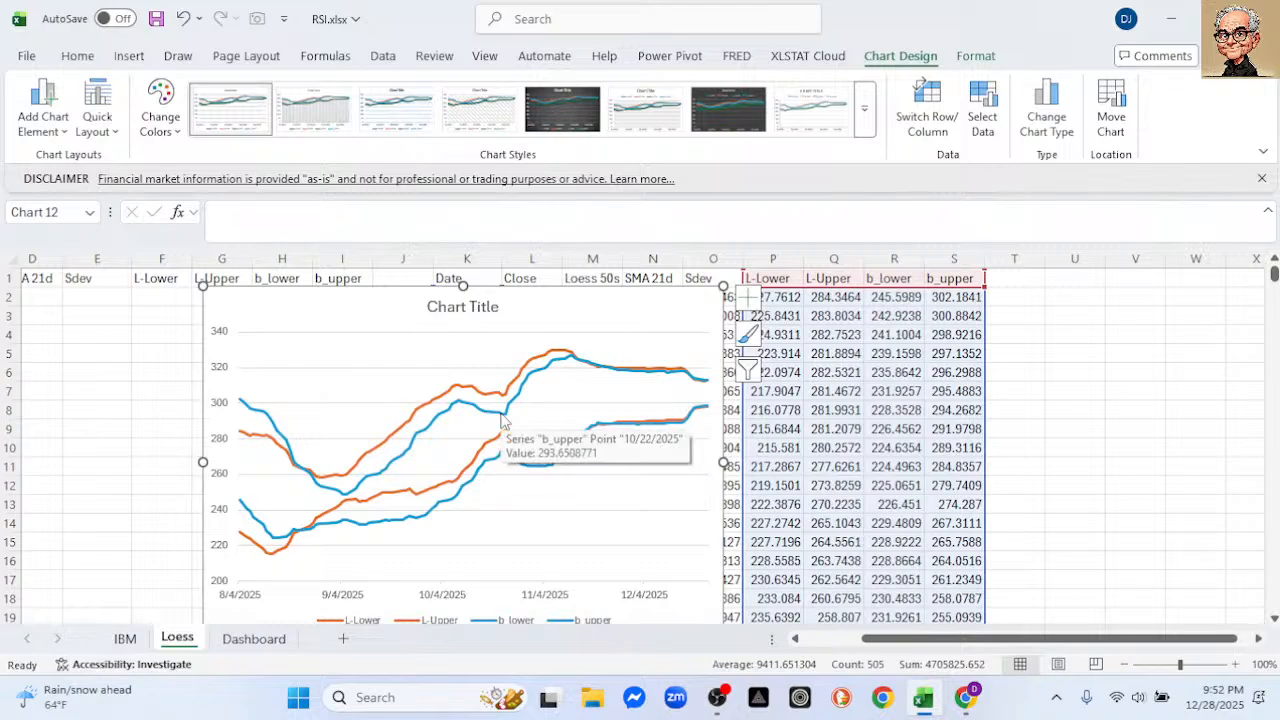
mouse_move(477, 400)
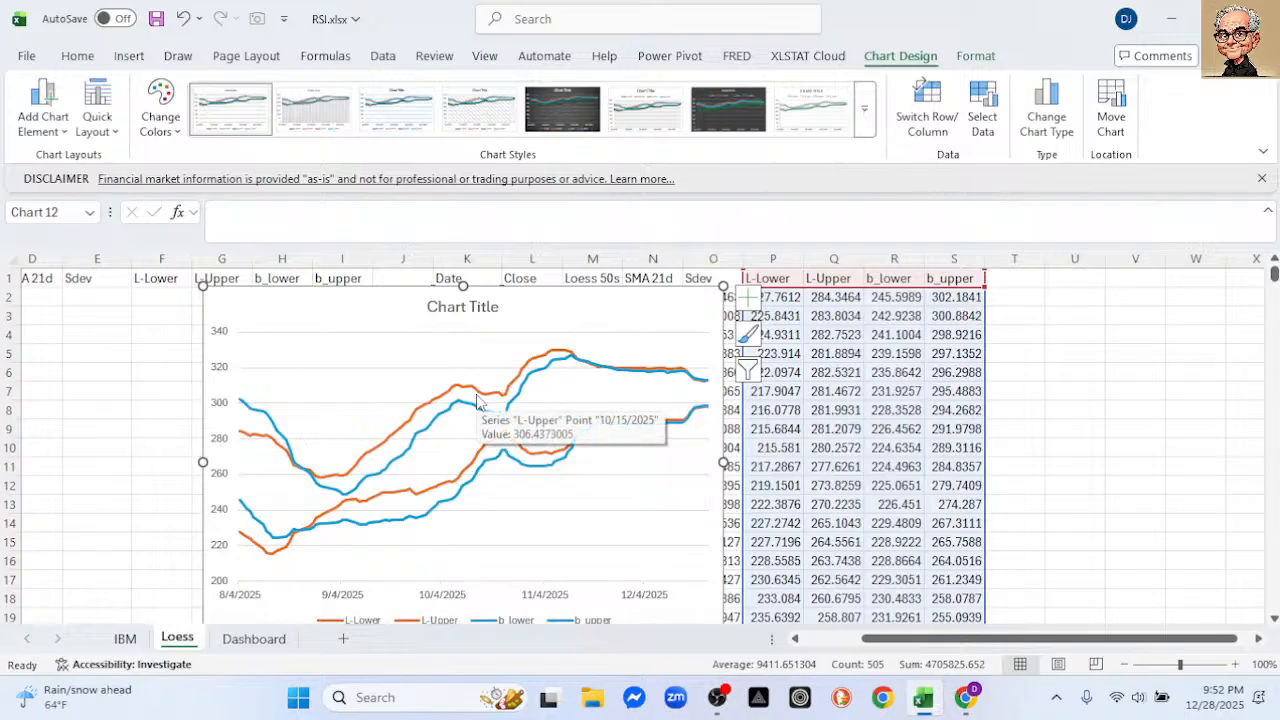
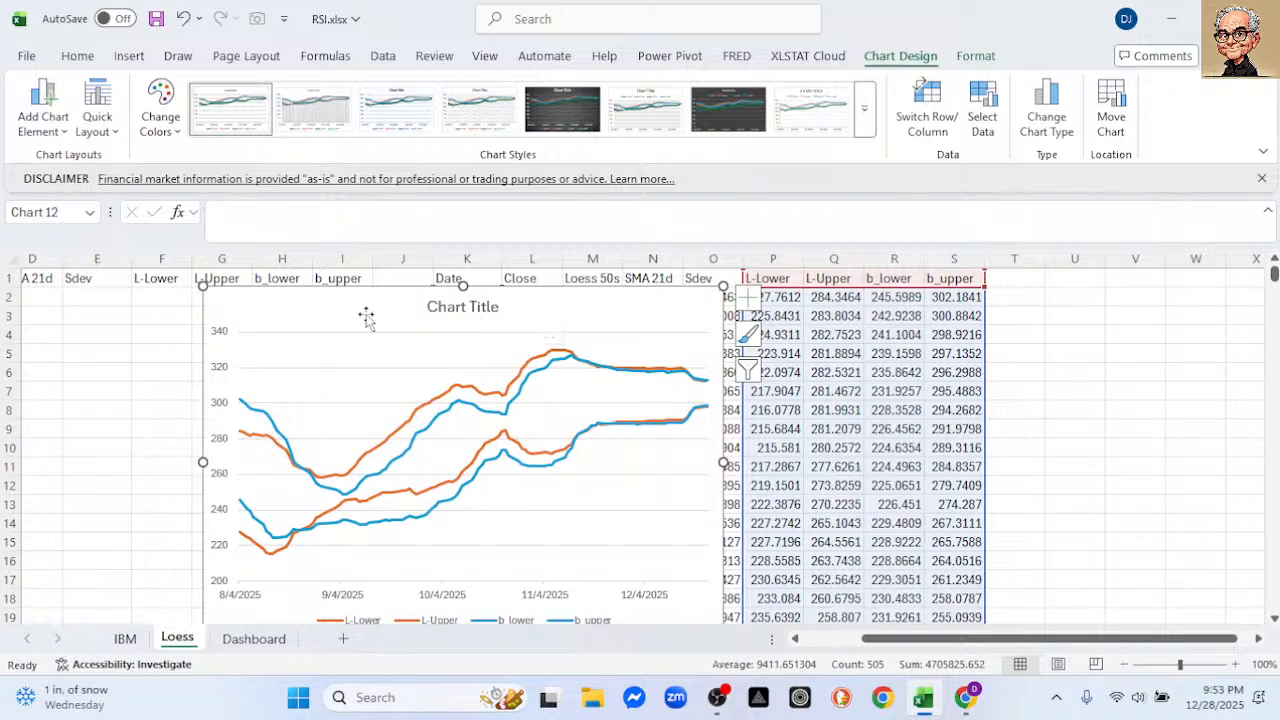
- Replace the band chart with a 2-D line chart of the extract's Date, Loess 50s, SMA 21d and four band columns (K, M:N and P:S)
key("Delete")
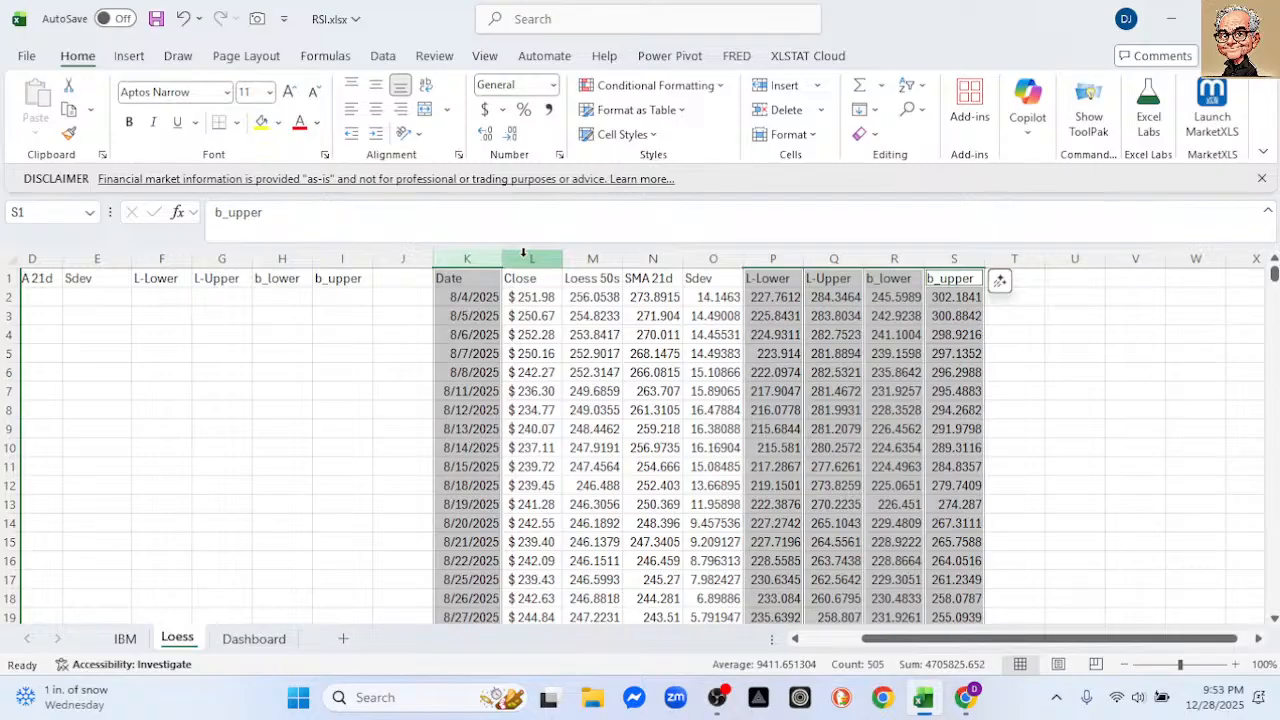
left_click(590, 255, "ctrl")
left_click(655, 258, "ctrl")
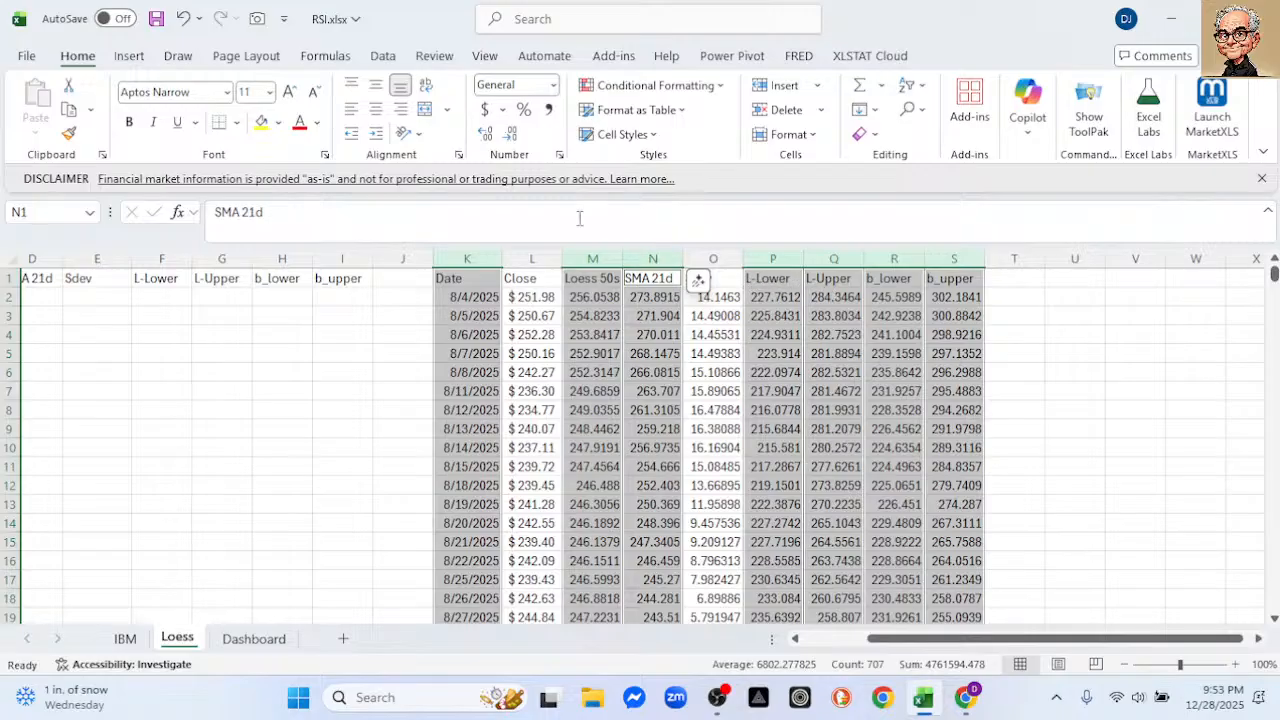
left_click(128, 57)
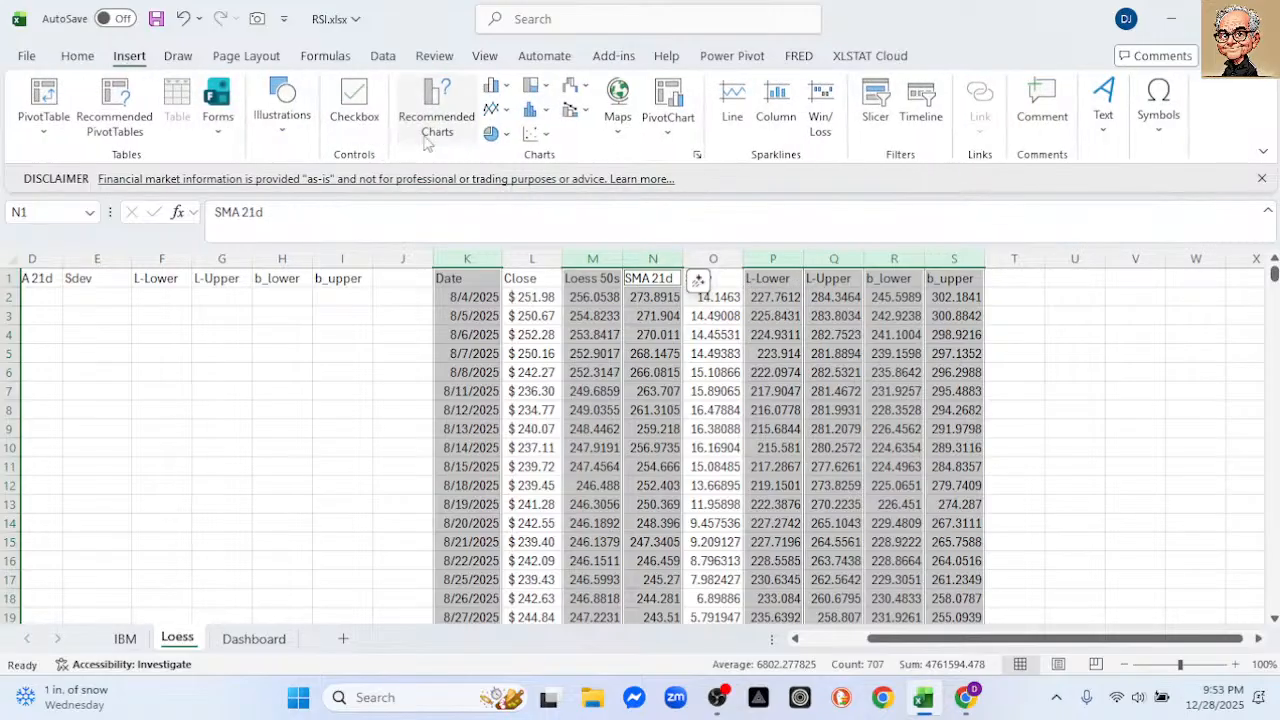
left_click(495, 110)
left_click(508, 175)
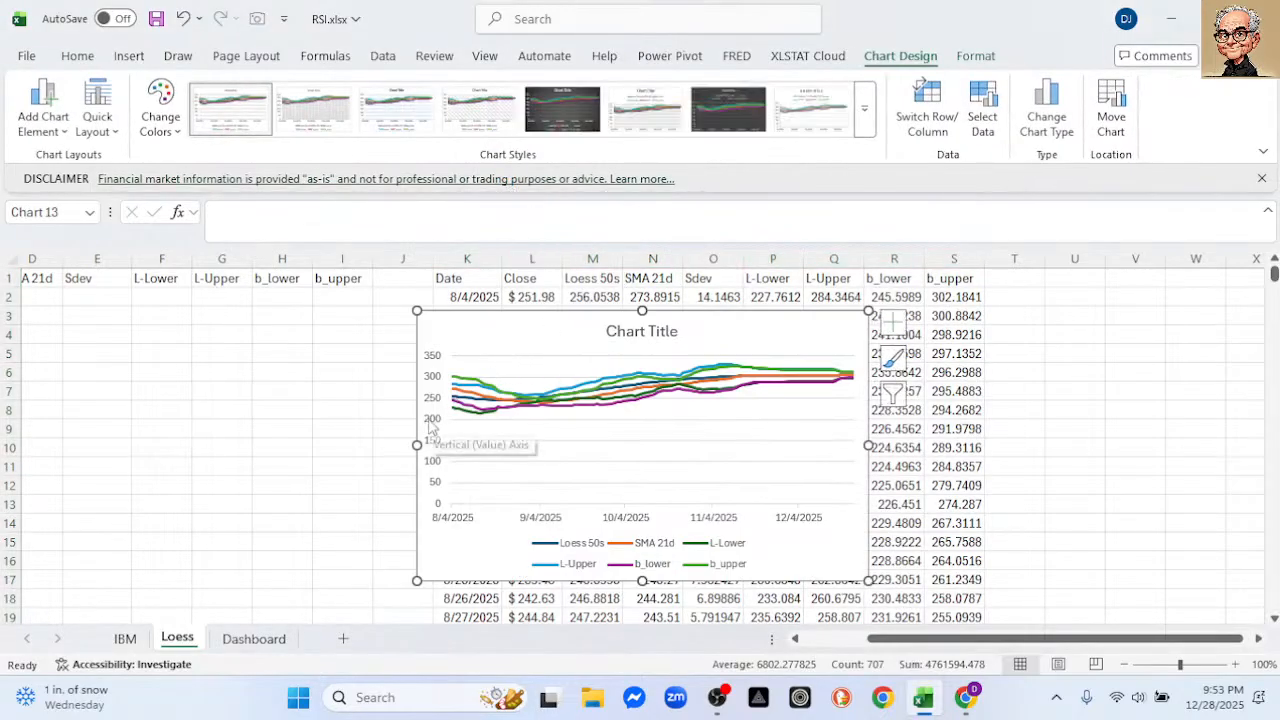
- Set the new line chart's vertical axis minimum to 200 and close the axis formatting
double_click(430, 425)
double_click(1160, 438)
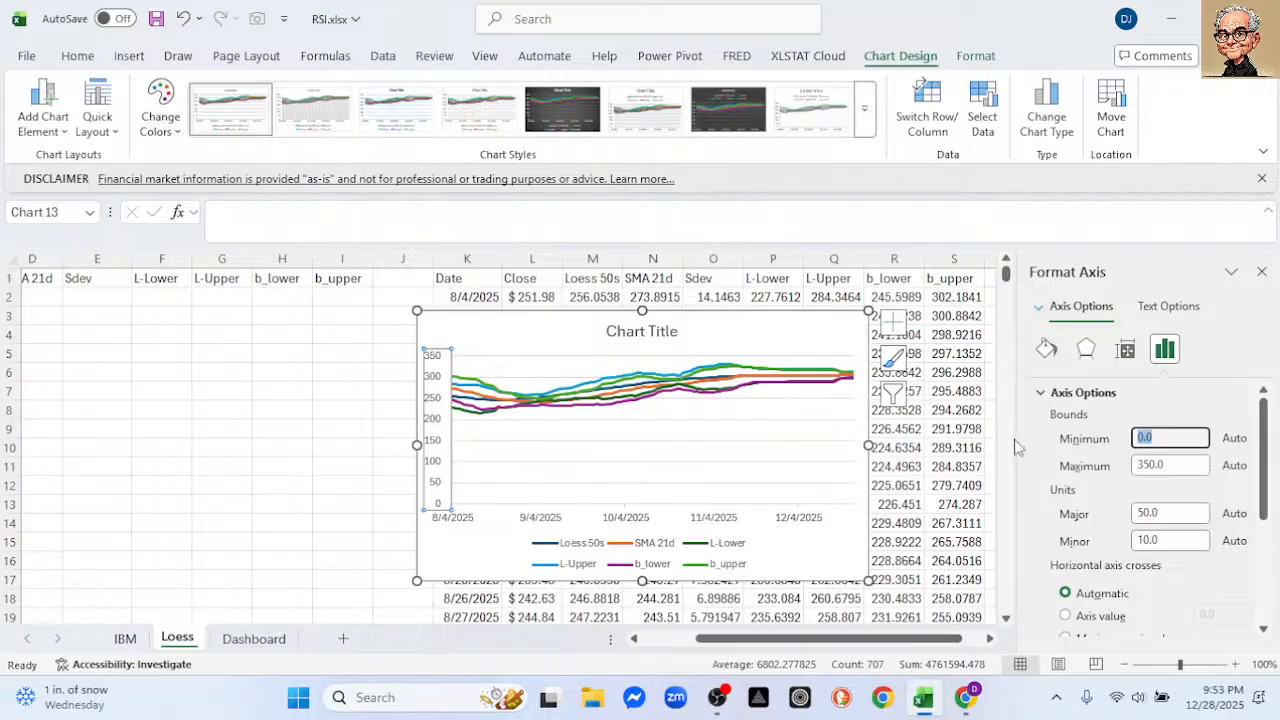
type("2")
key("Return")
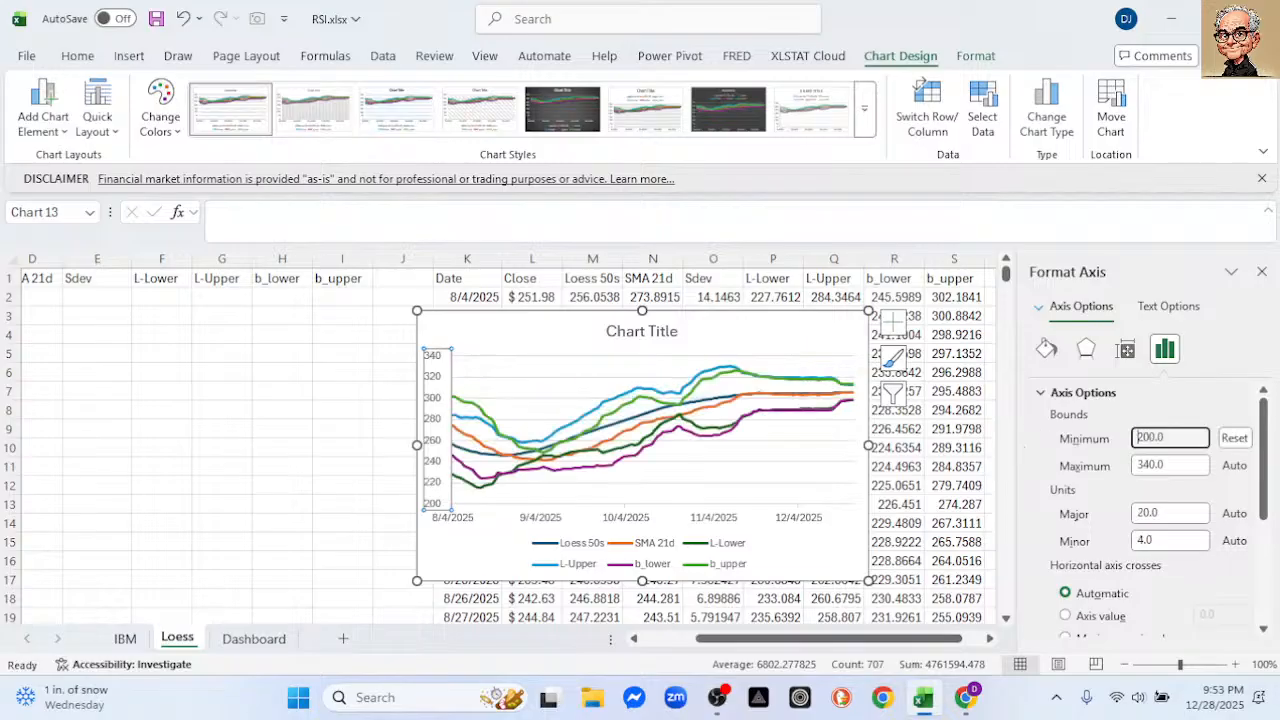
left_click(1262, 271)
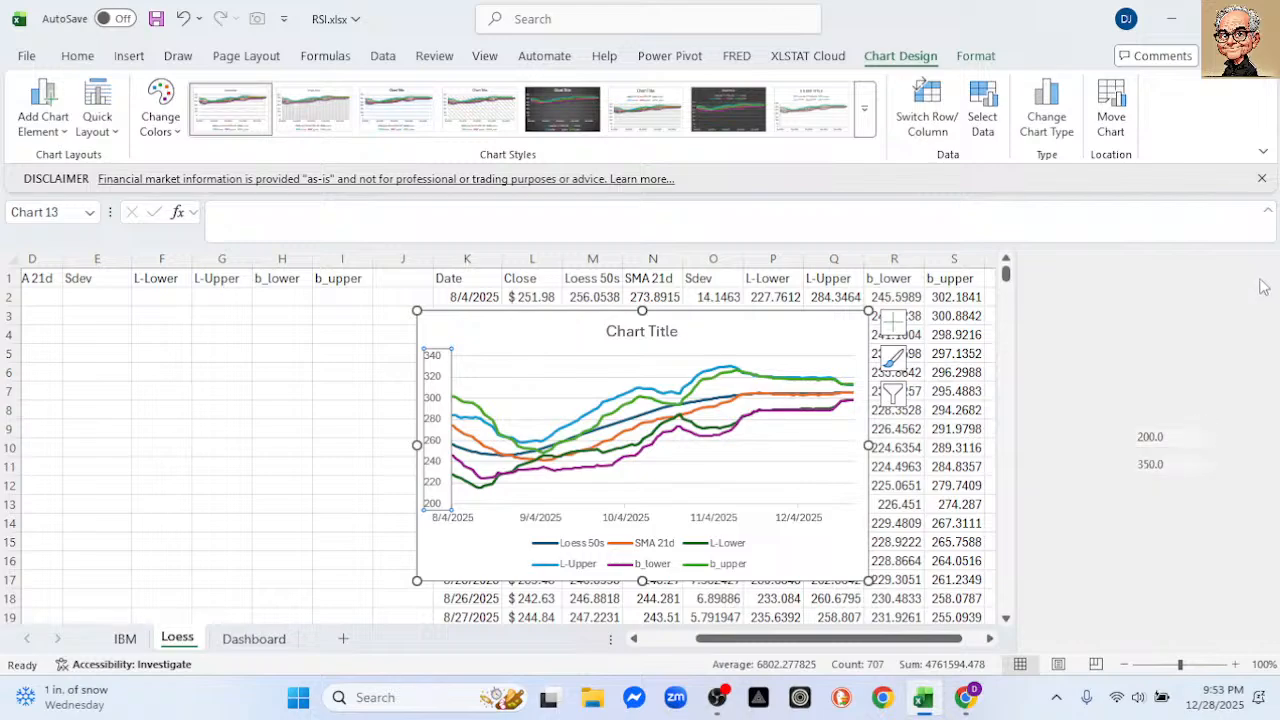
- Move the six-series chart up to the sheet's first rows, starting near column I, and enlarge it to about column R, row 18
left_click(531, 317)
left_click_drag(531, 317, 452, 275)
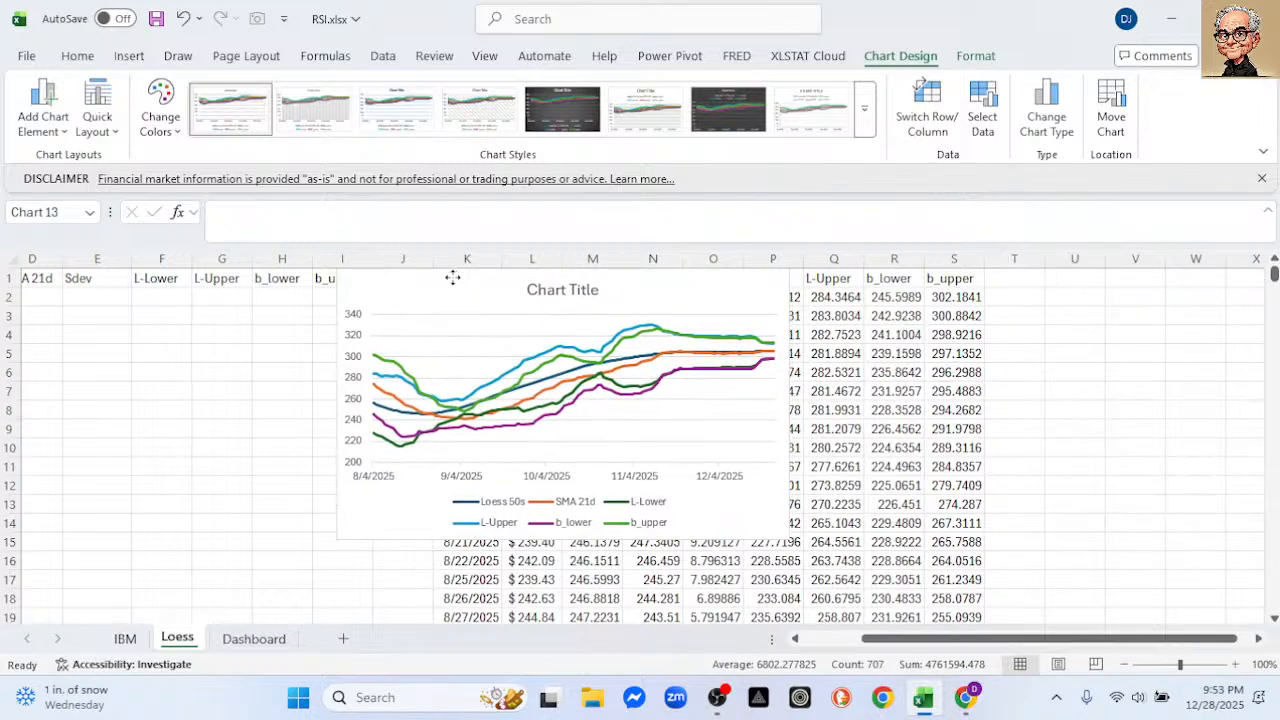
left_click_drag(788, 541, 885, 607)
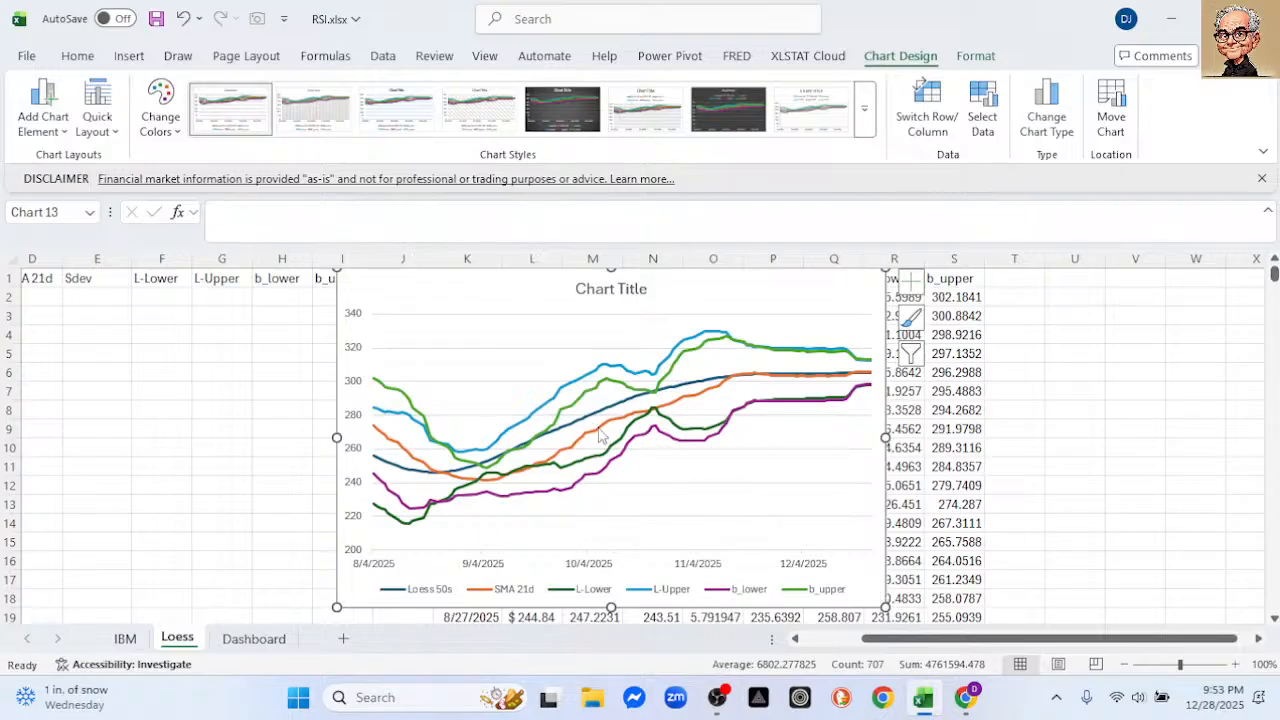
mouse_move(600, 435)
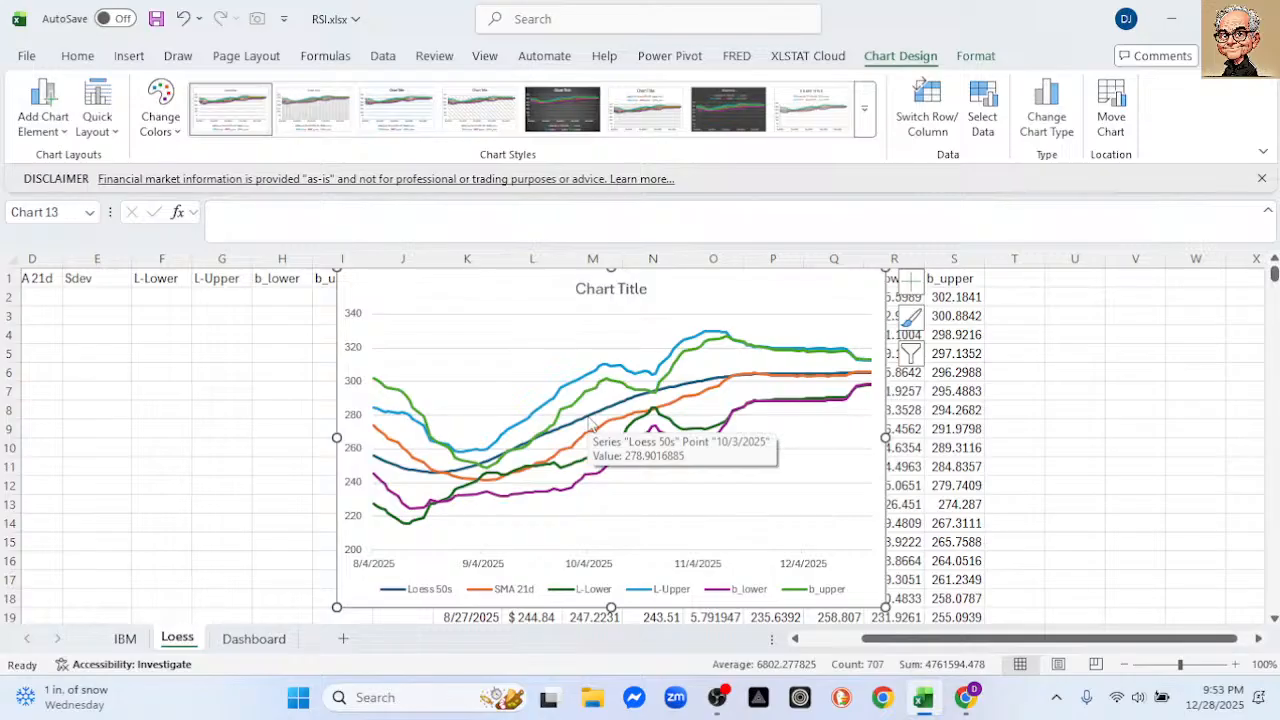
- Change the last argument of the LOESS formula in C2 to 20, giving =LOESS(A2:A498,B2:B498,,20)
left_click_drag(872, 648, 812, 648)
left_click(172, 298)
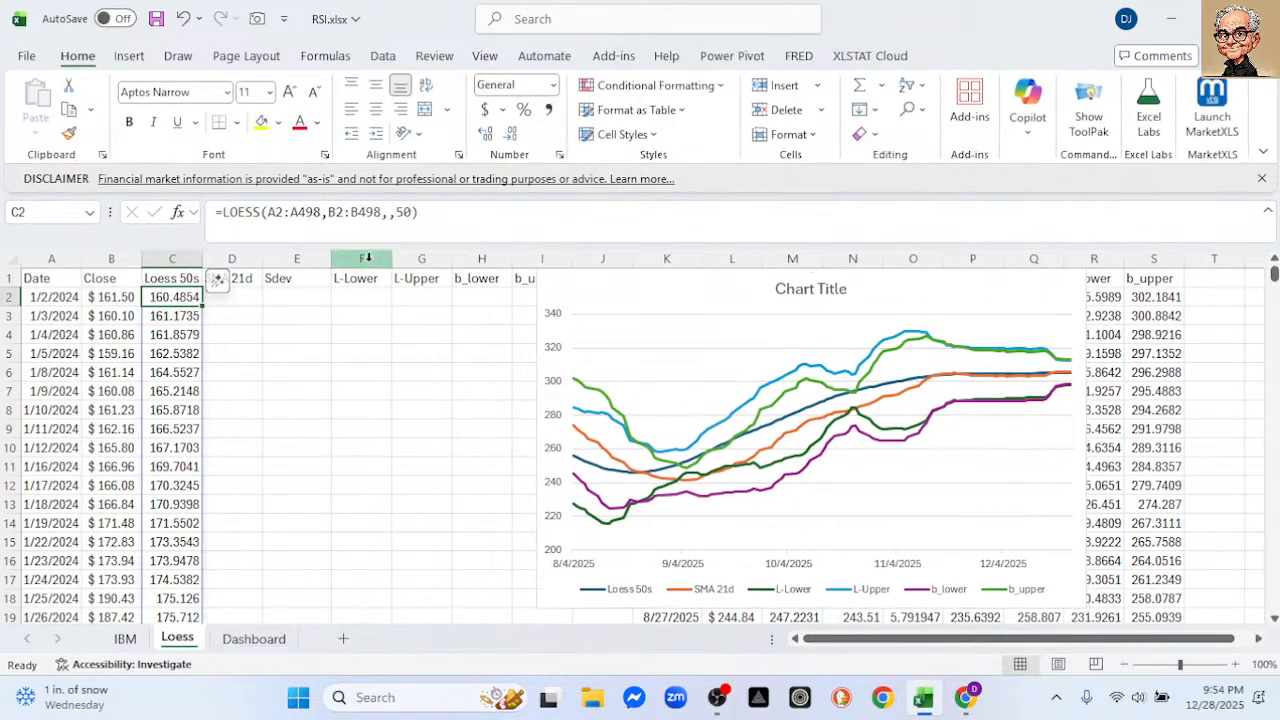
left_click(411, 213)
key("BackSpace")
key("BackSpace")
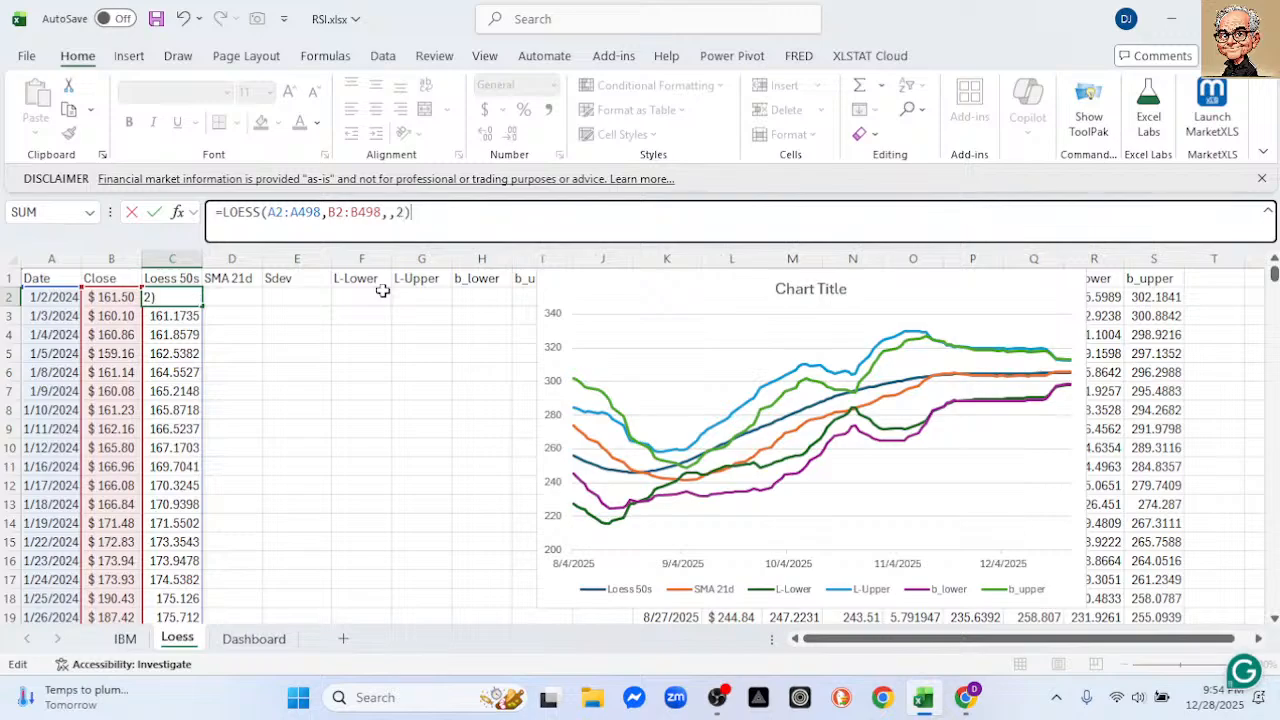
type("20")
key("Return")
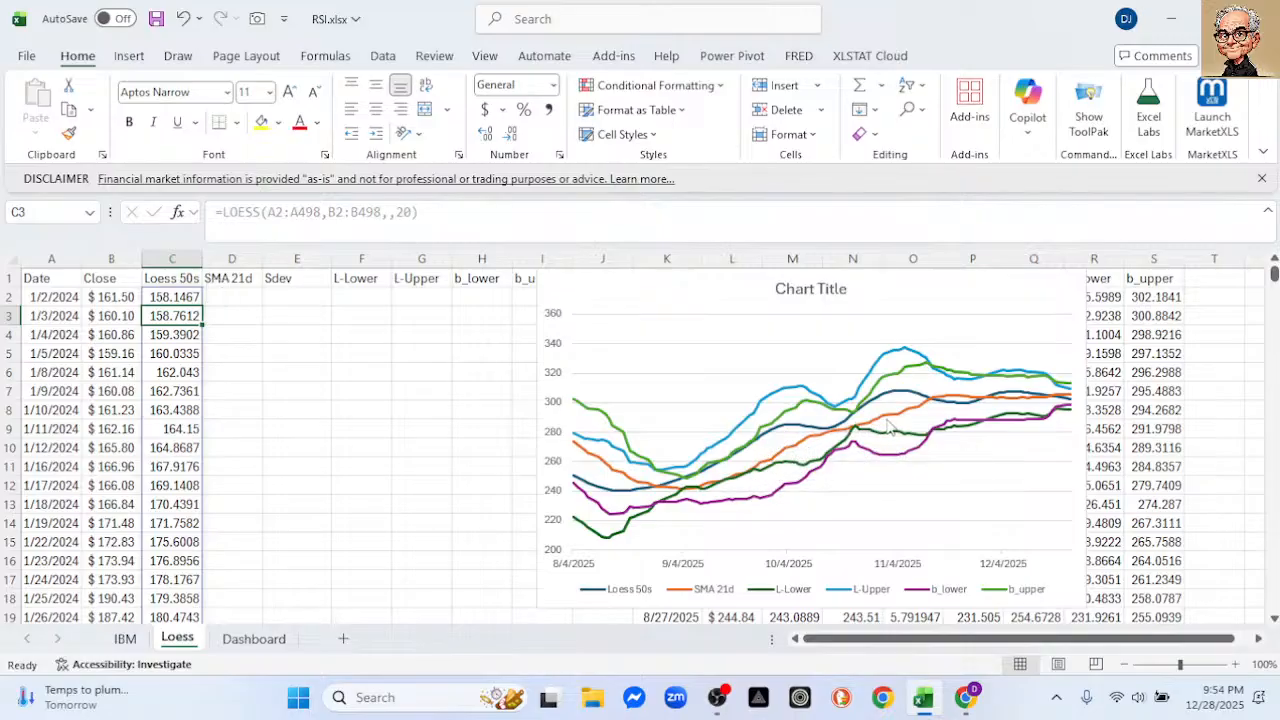
- Delete the six-series line chart covering columns I to R of the Loess sheet
mouse_move(888, 426)
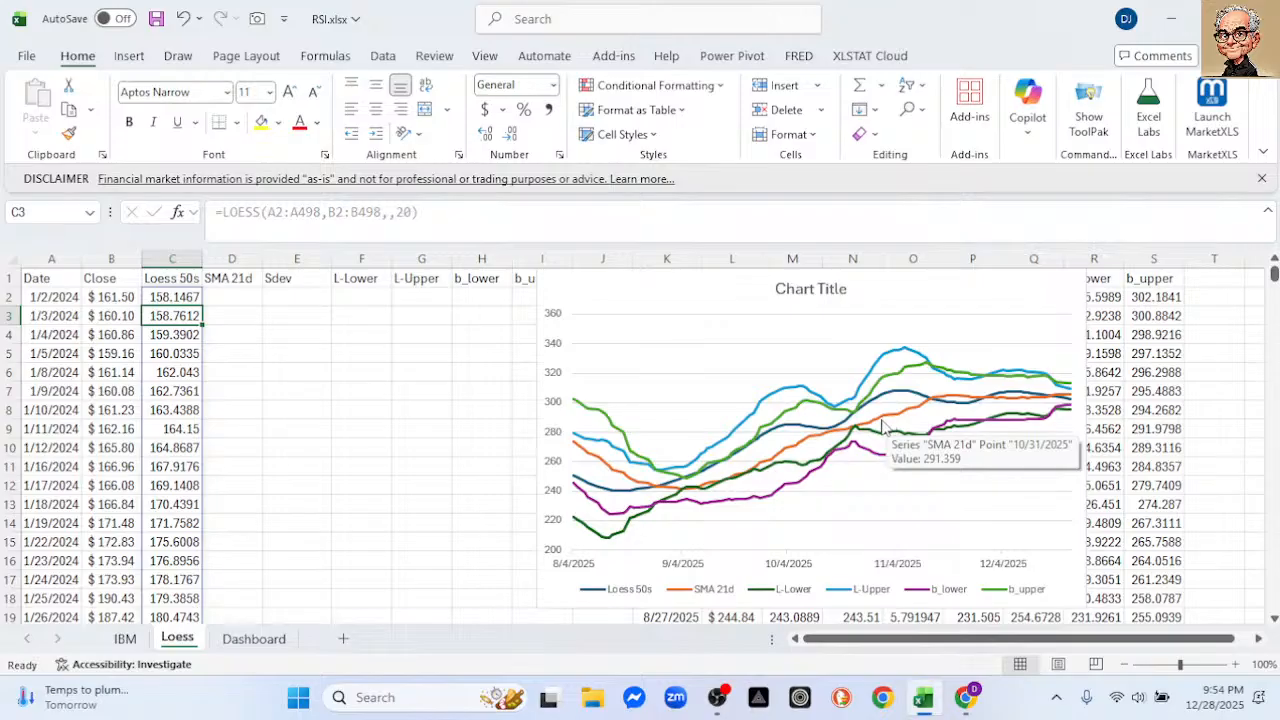
mouse_move(810, 429)
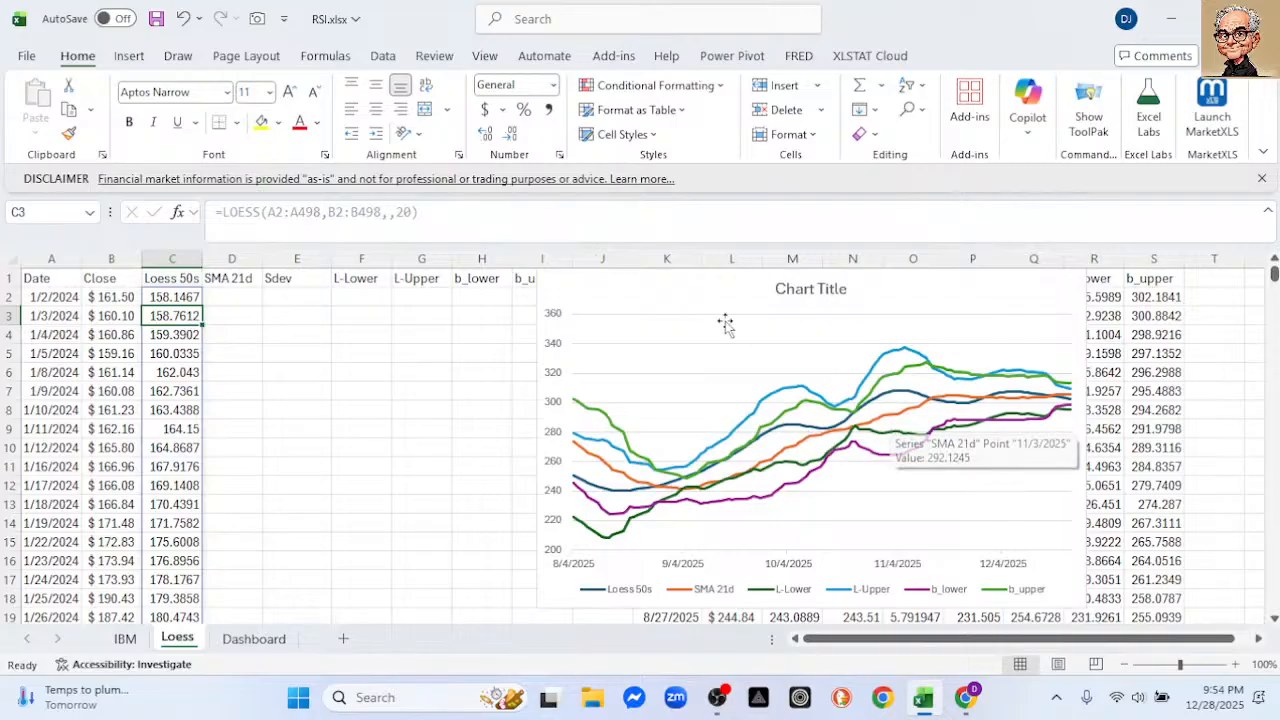
left_click(666, 287)
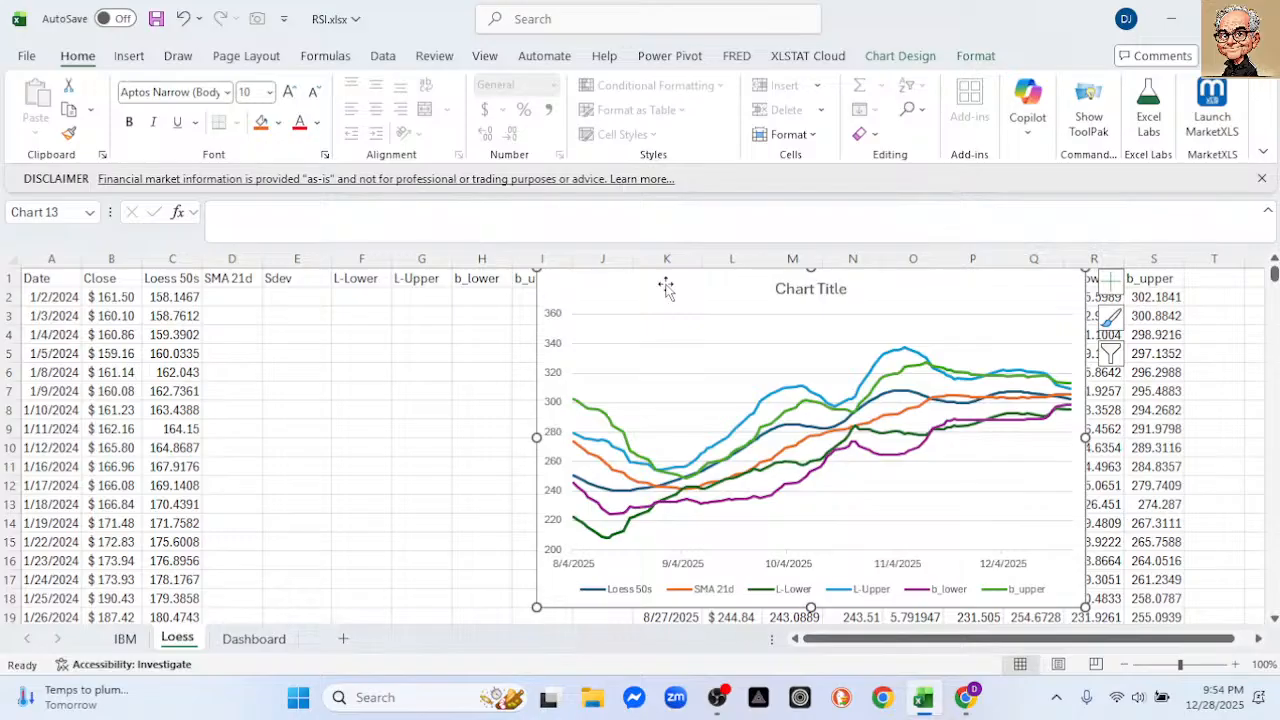
key("Delete")
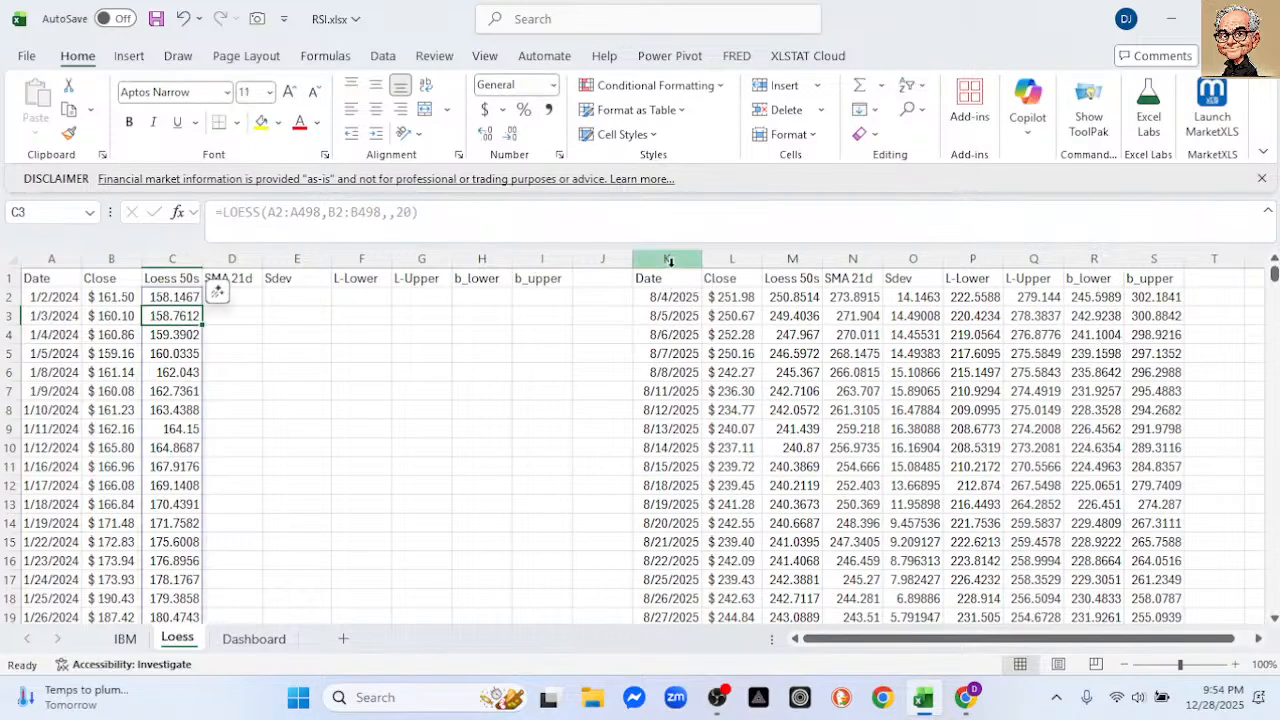
- Select the extract's Date, Loess 50s and SMA 21d columns (K, M and N) as the data for a new chart
left_click(668, 259)
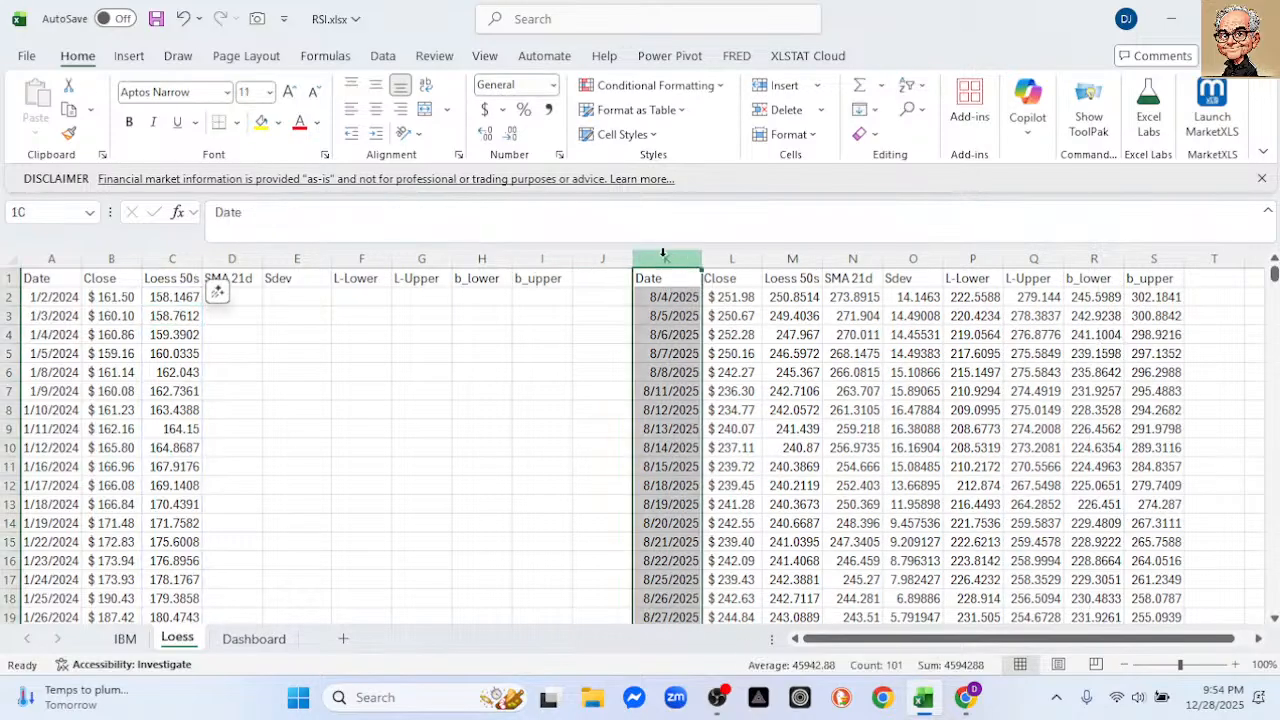
left_click(795, 258, "ctrl")
left_click(850, 259, "ctrl")
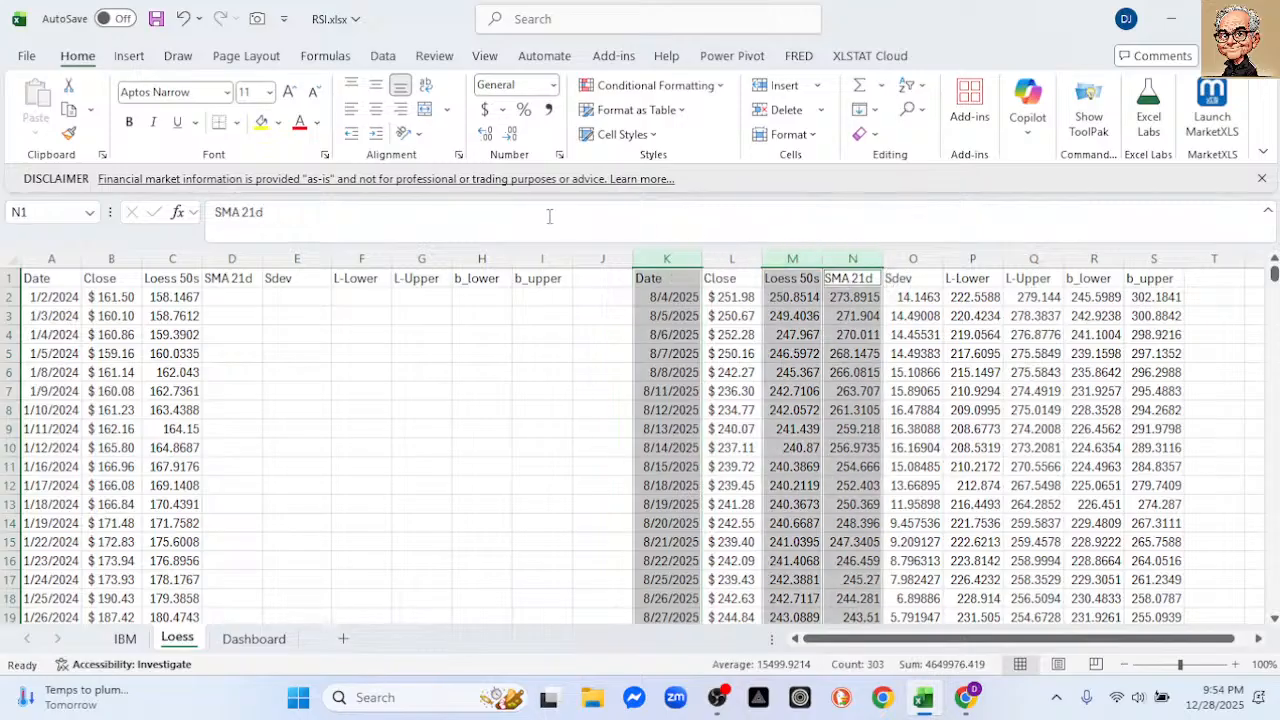
left_click(129, 57)
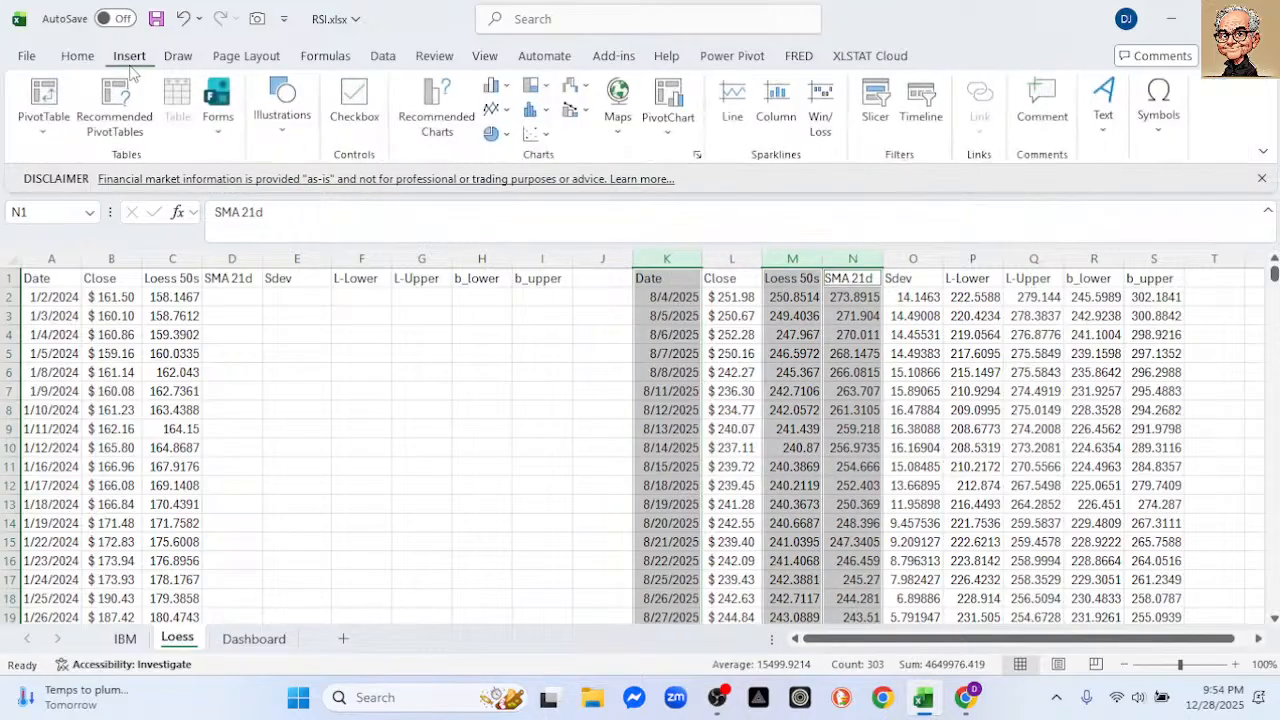
- Switch to YouTube Studio in the browser, check the live stream's analytics, and return to the workbook
left_click(1216, 19)
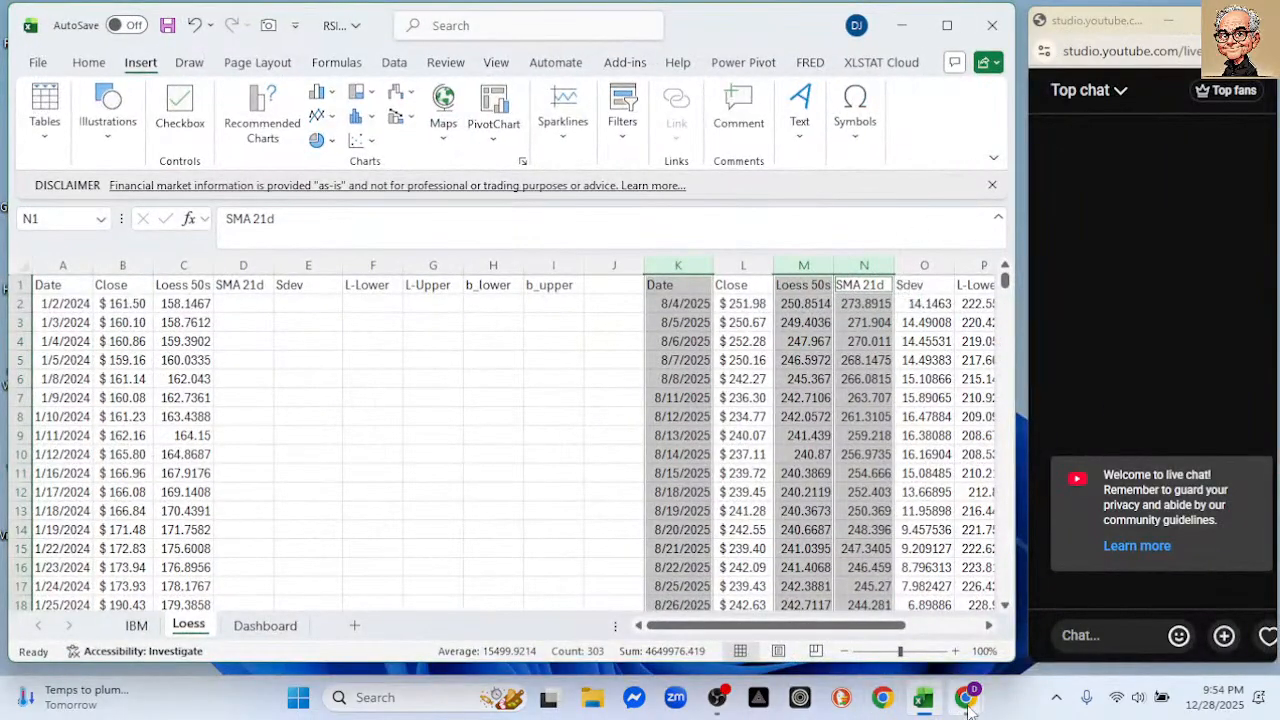
mouse_move(966, 697)
left_click(870, 635)
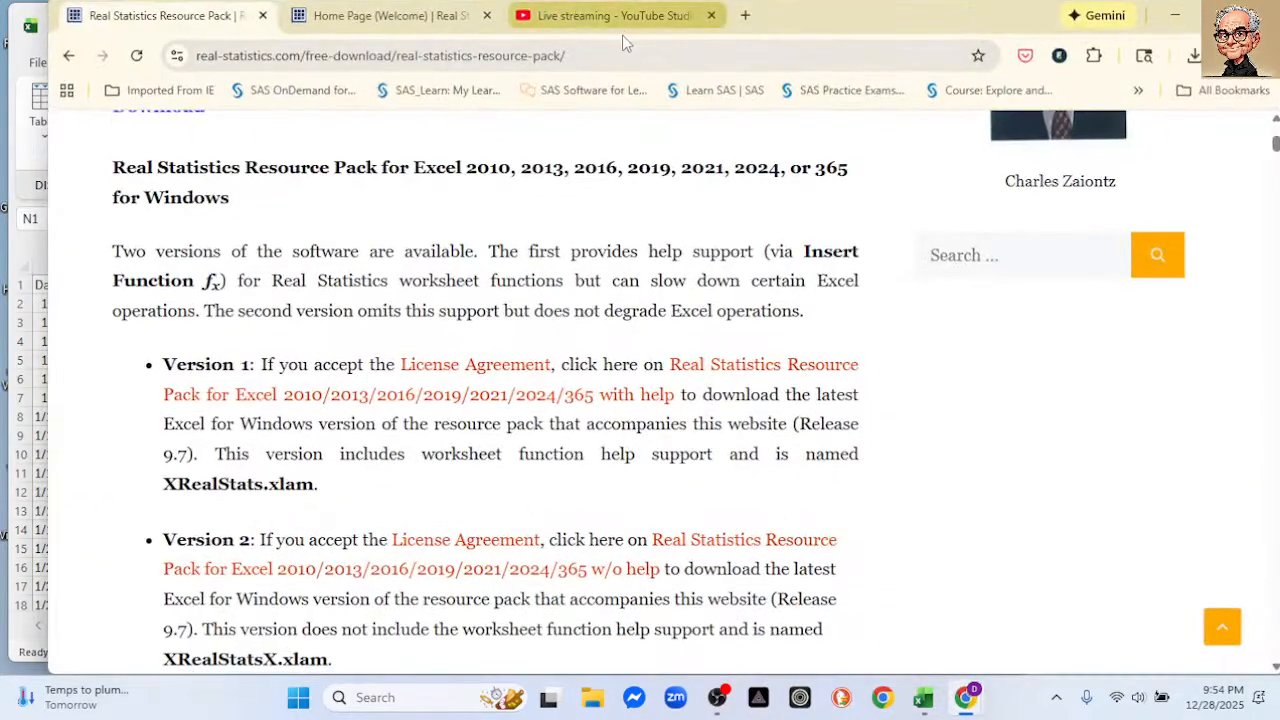
left_click(625, 20)
scroll(803, 390, "down", 3)
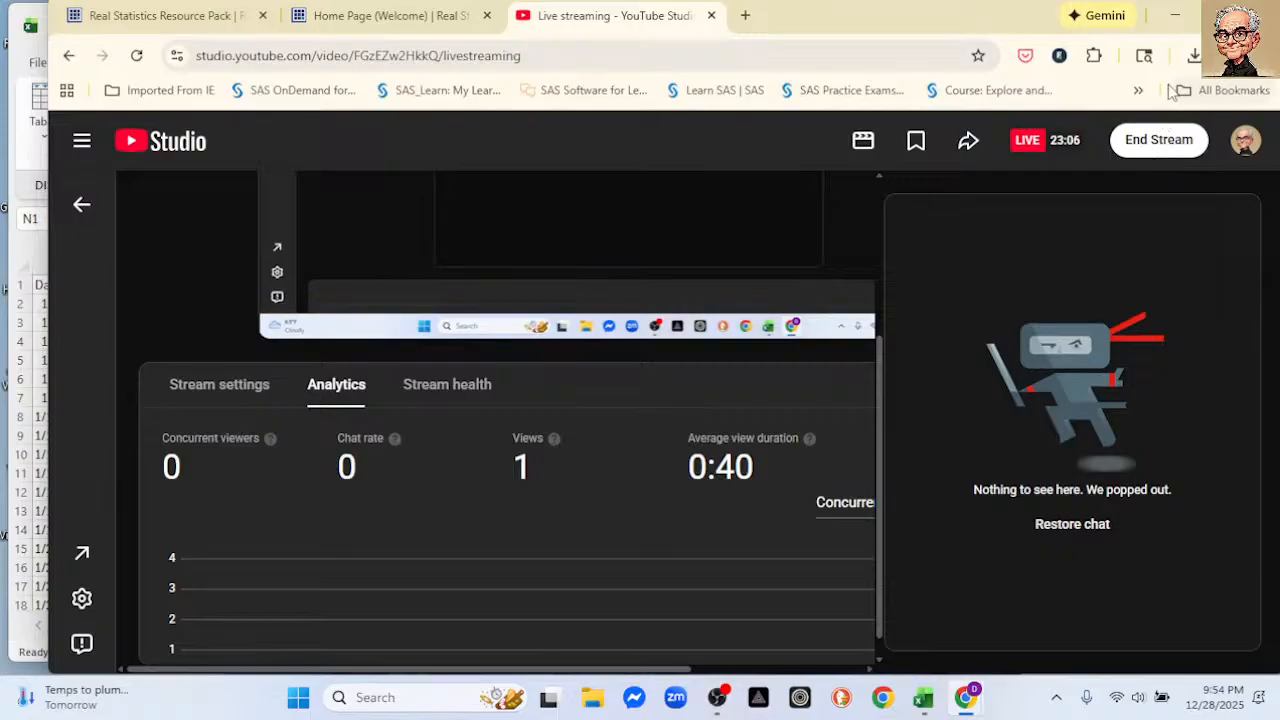
left_click(1176, 17)
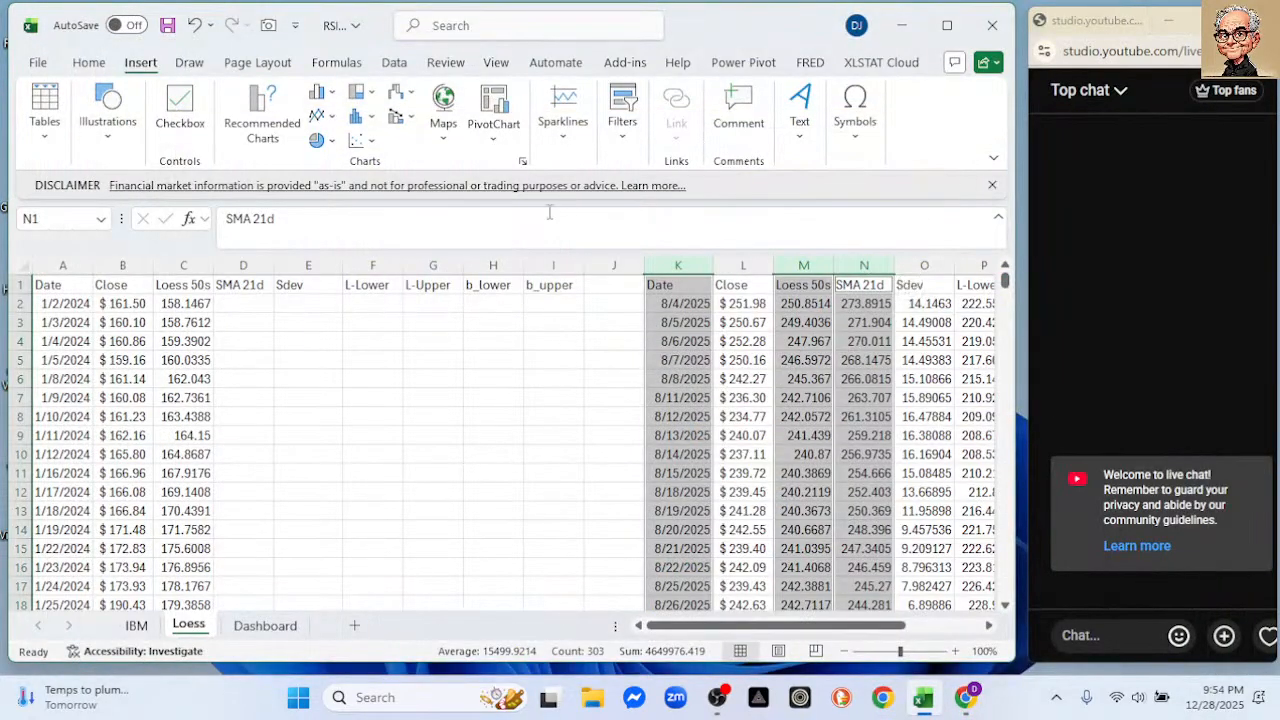
- Insert a 2-D line chart of the selected columns and set its vertical axis minimum to 200
left_click(320, 117)
left_click(336, 188)
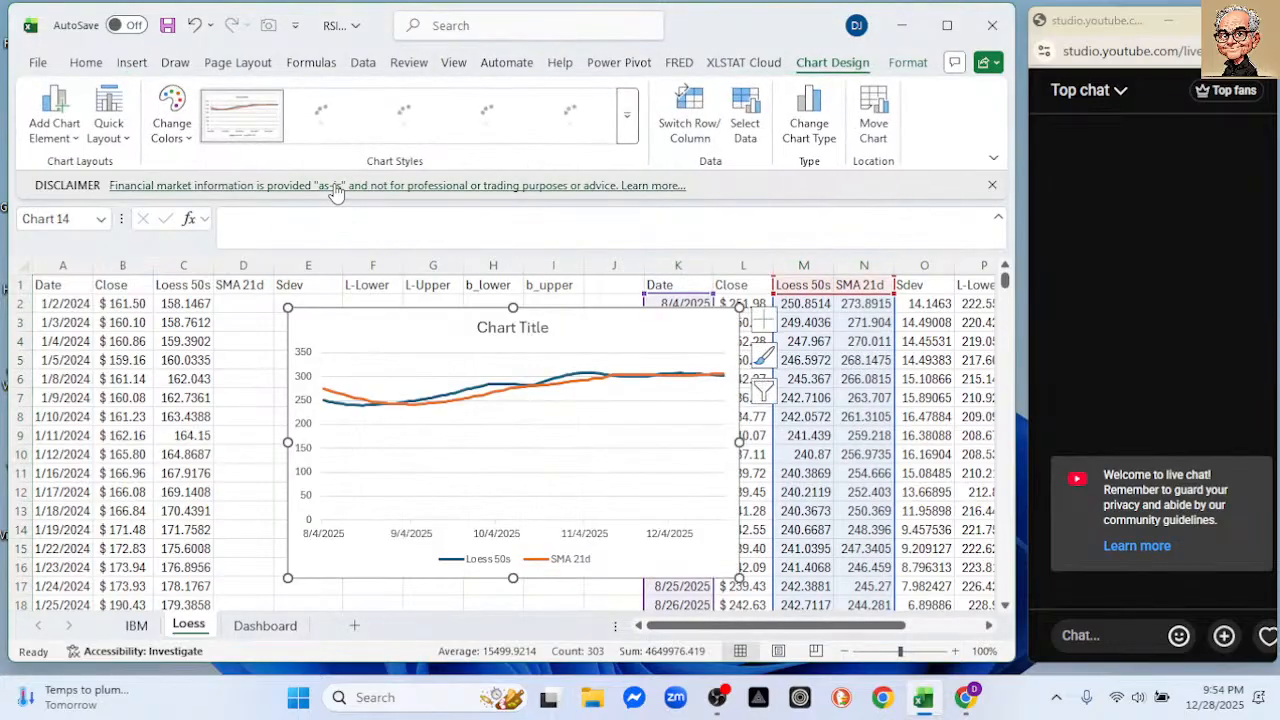
double_click(307, 455)
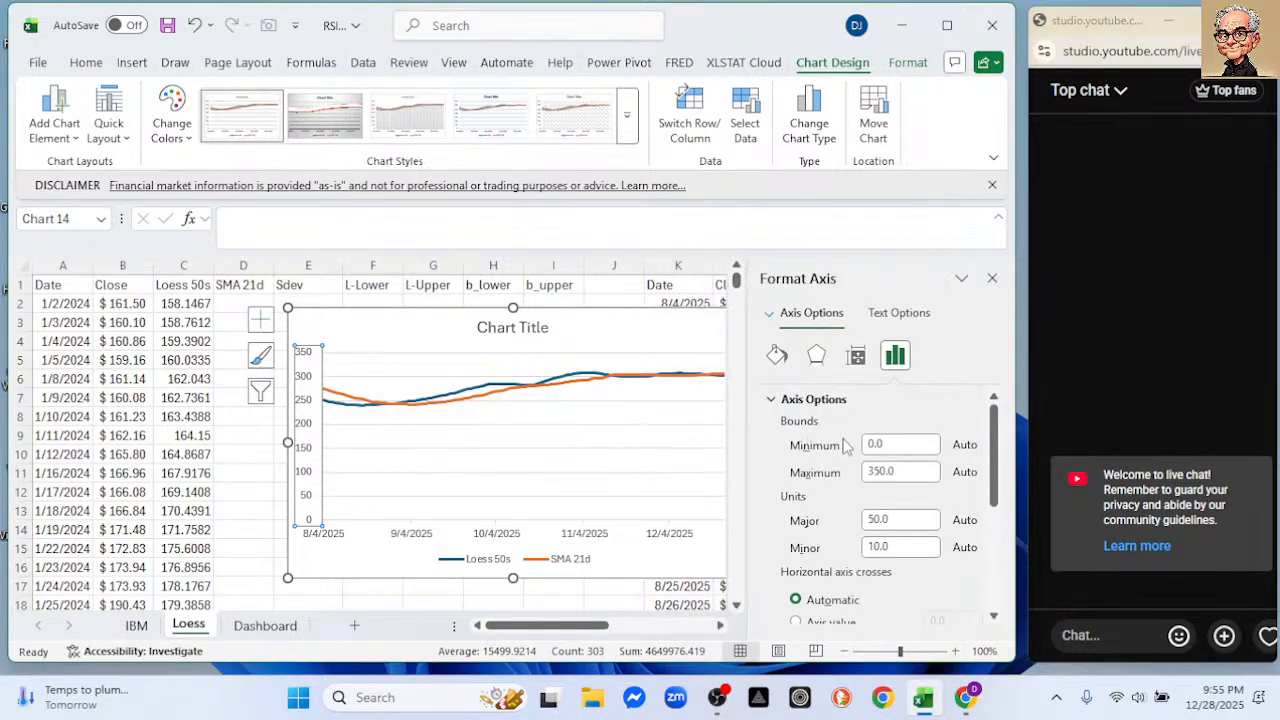
left_click(887, 444)
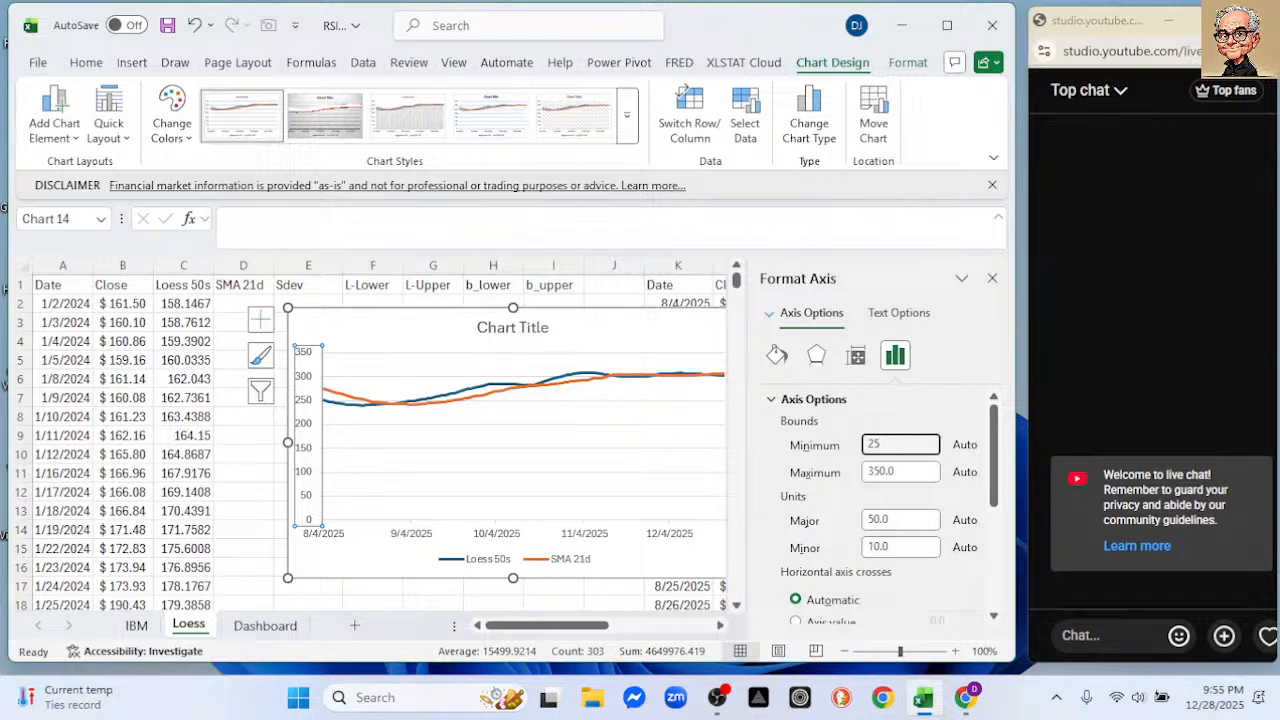
type("0")
key("alt")
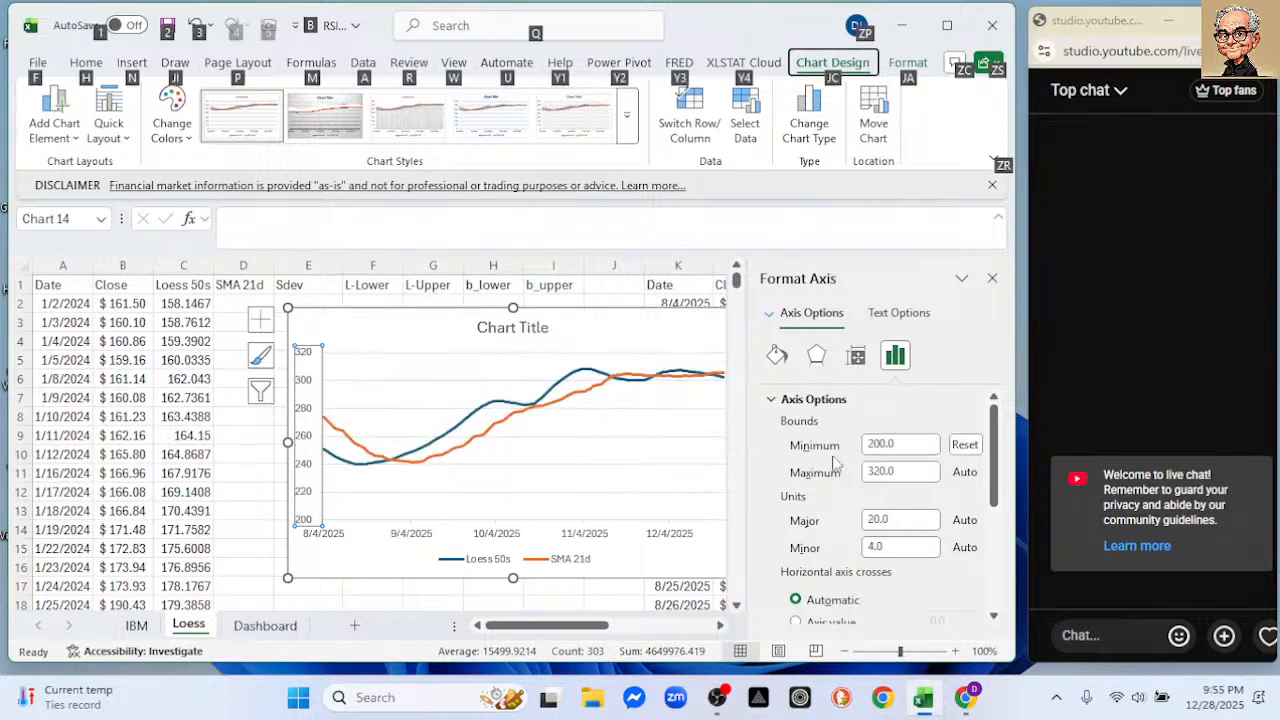
left_click(992, 278)
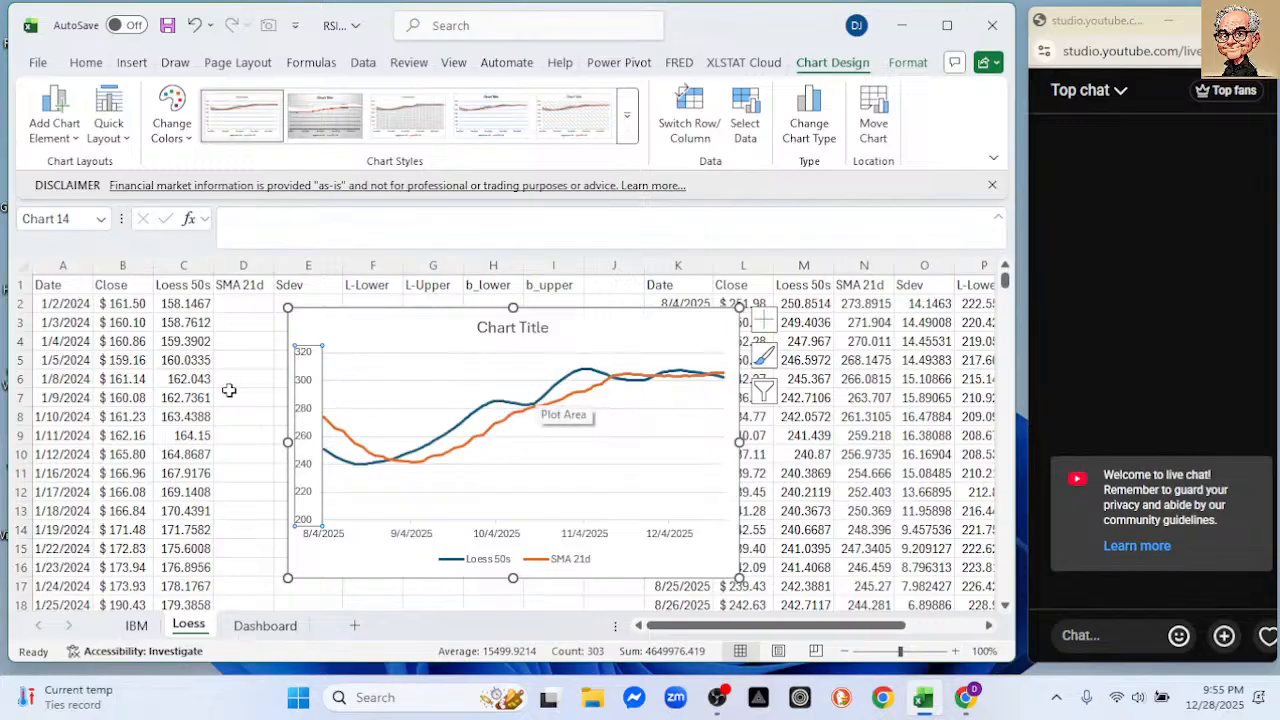
- Change the last argument of the LOESS formula in C2 to 10, giving =LOESS(A2:A498,B2:B498,,10)
left_click(180, 305)
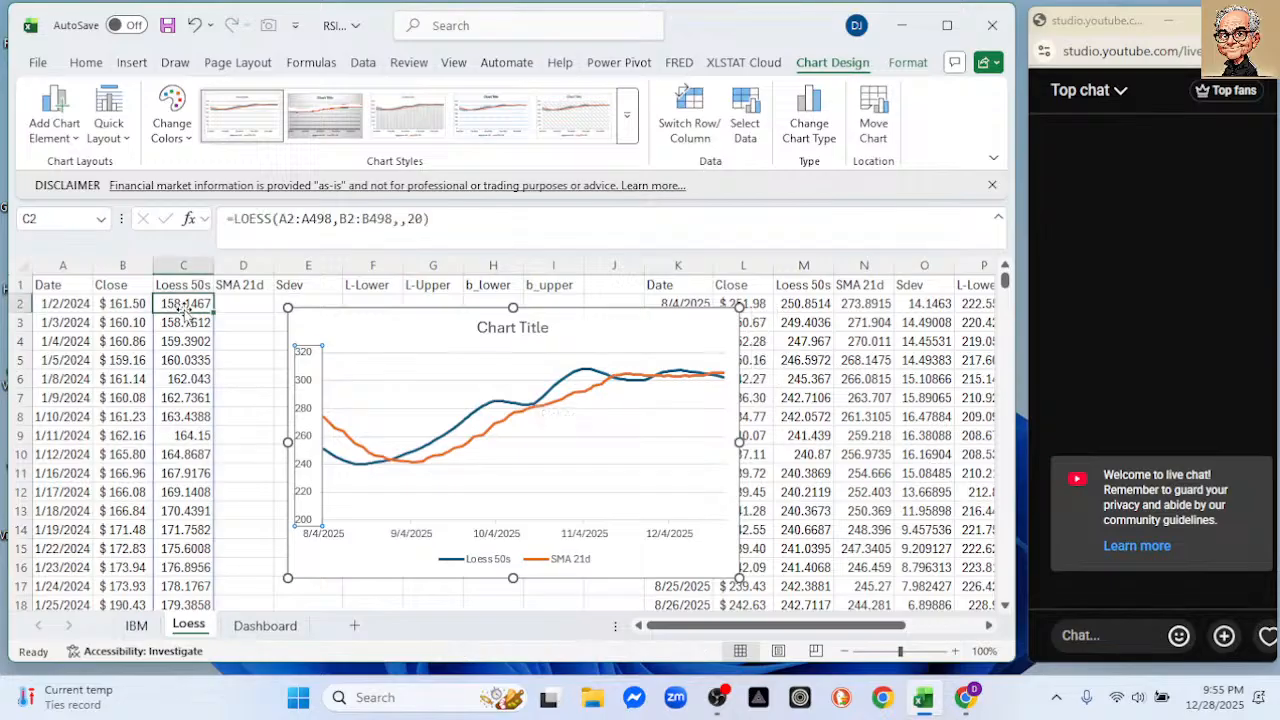
left_click(425, 219)
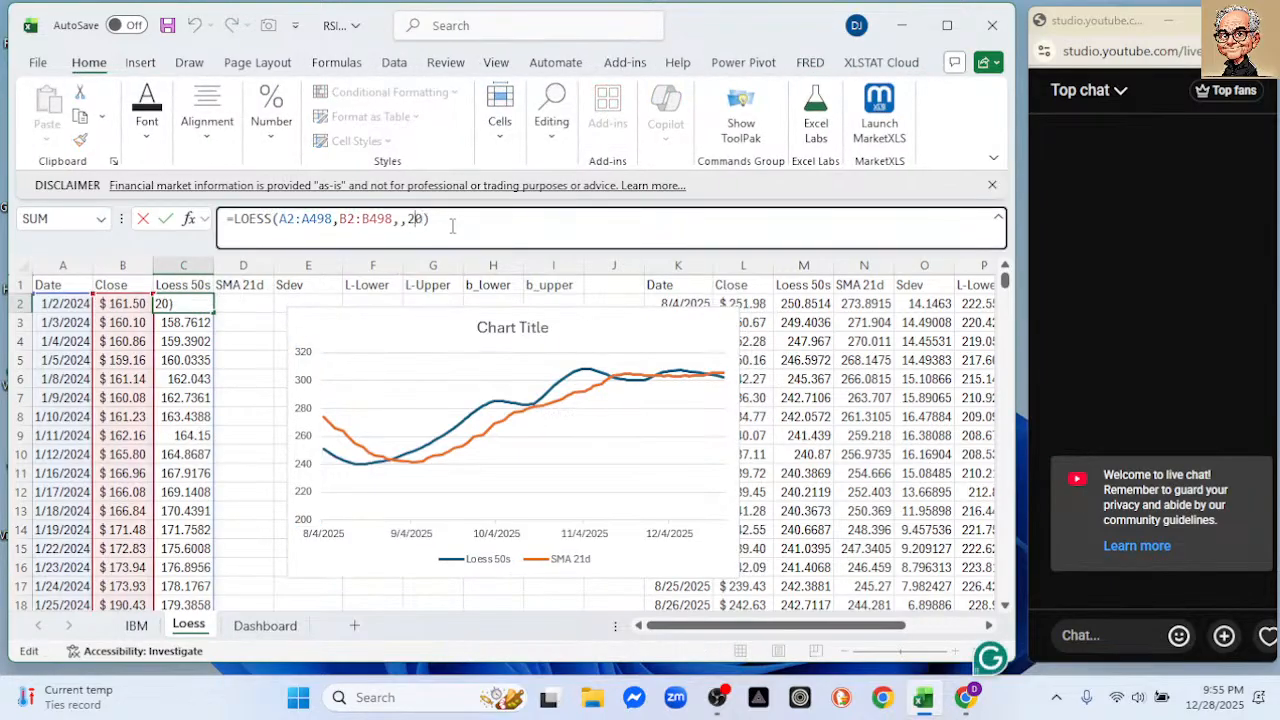
key("BackSpace")
key("Delete")
type("10")
key("Return")
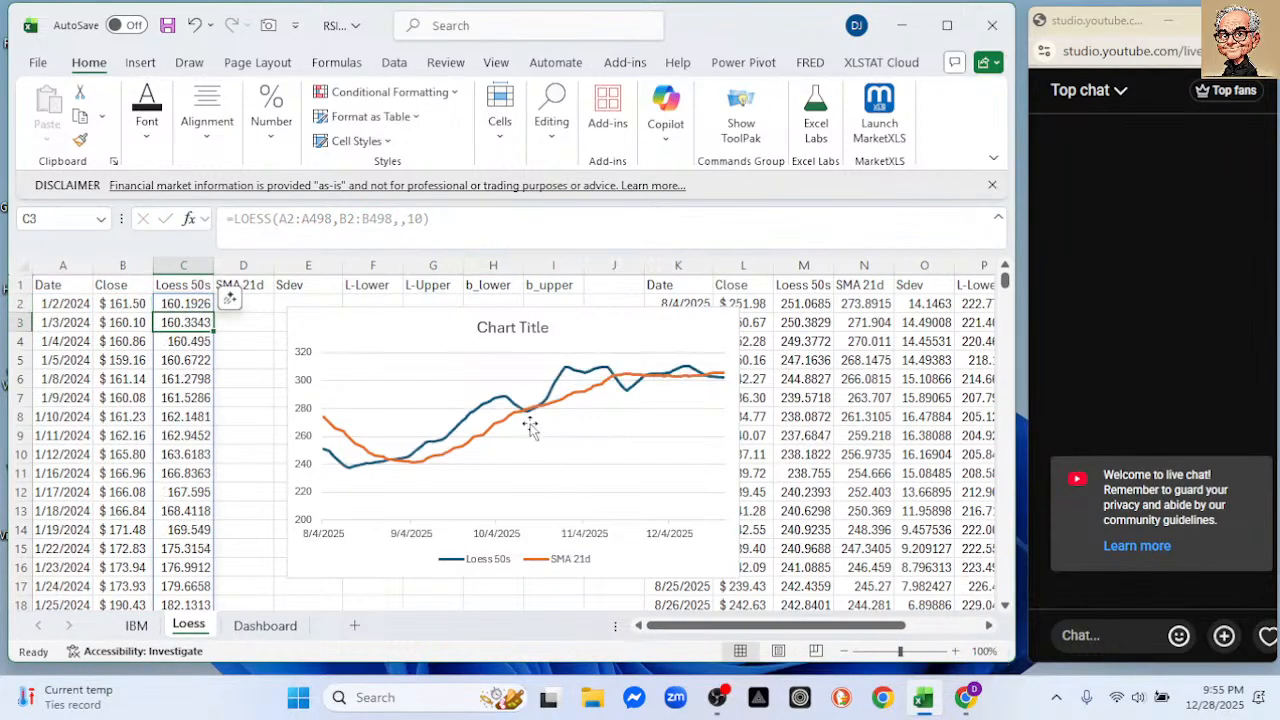
- Set the LOESS window in C2 to 30, giving =LOESS(A2:A498,B2:B498,,30)
left_click(202, 304)
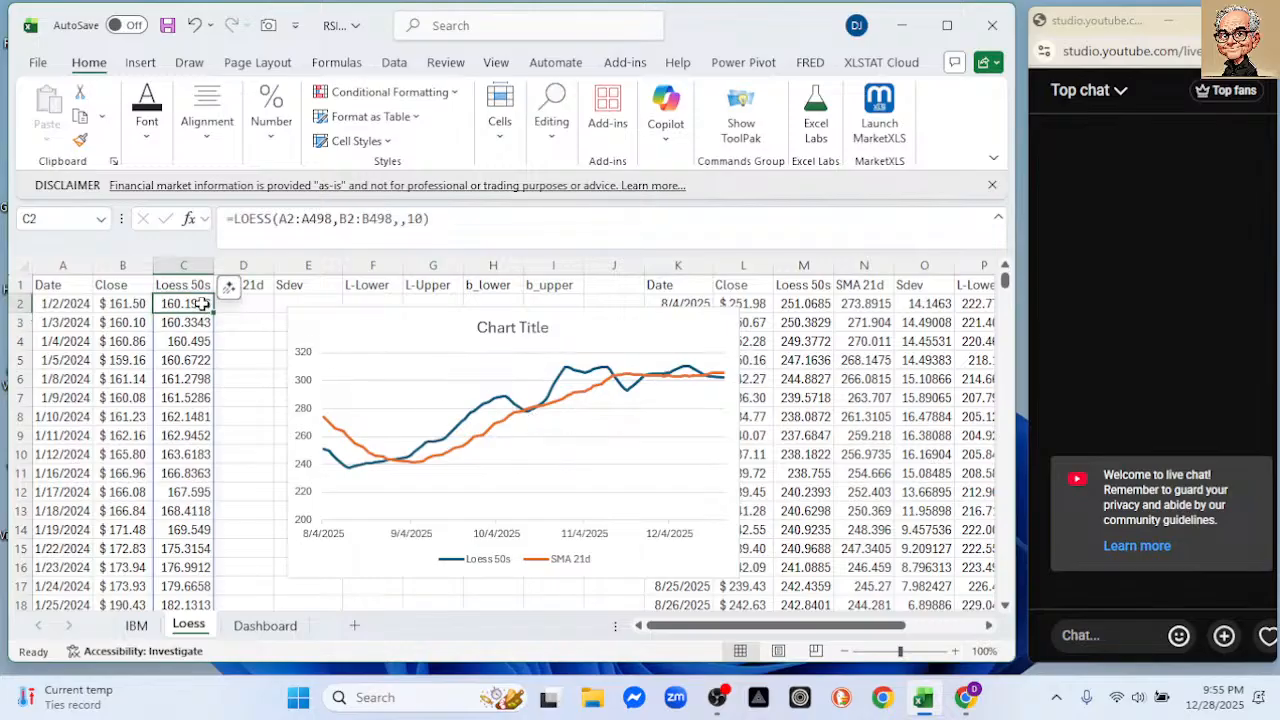
left_click(427, 218)
key("BackSpace")
key("BackSpace")
key("BackSpace")
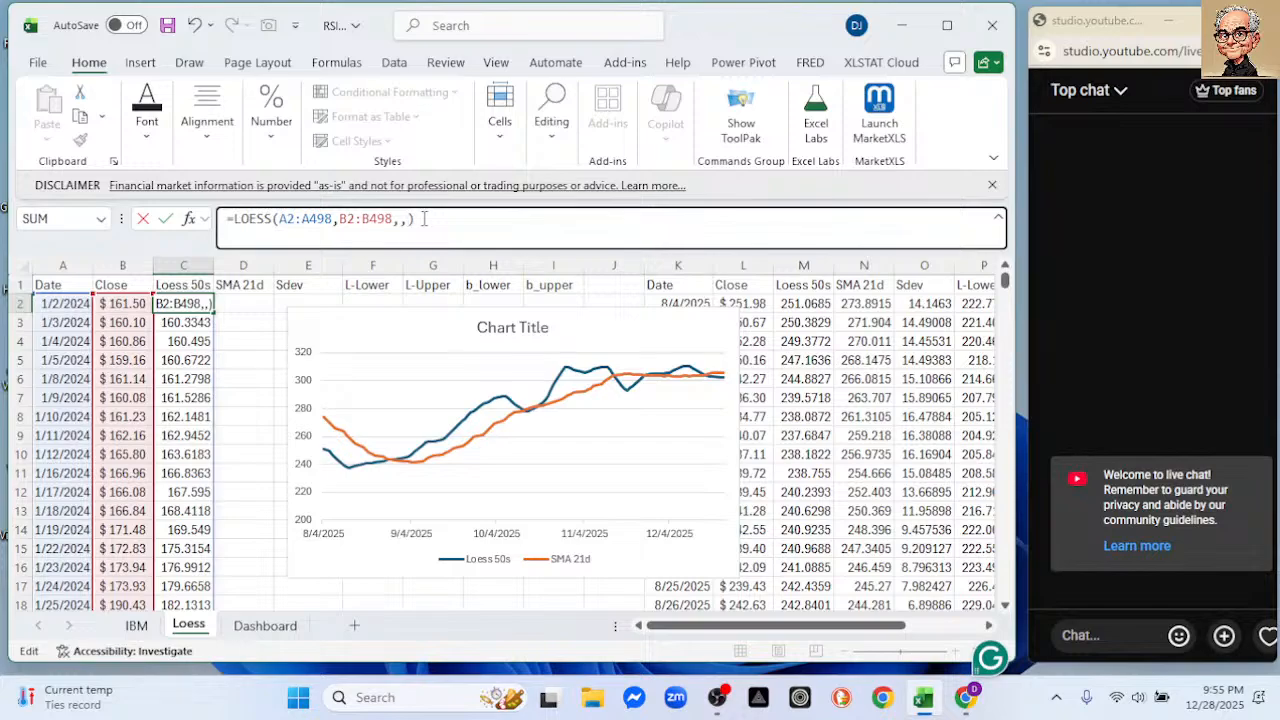
type("30")
key("Return")
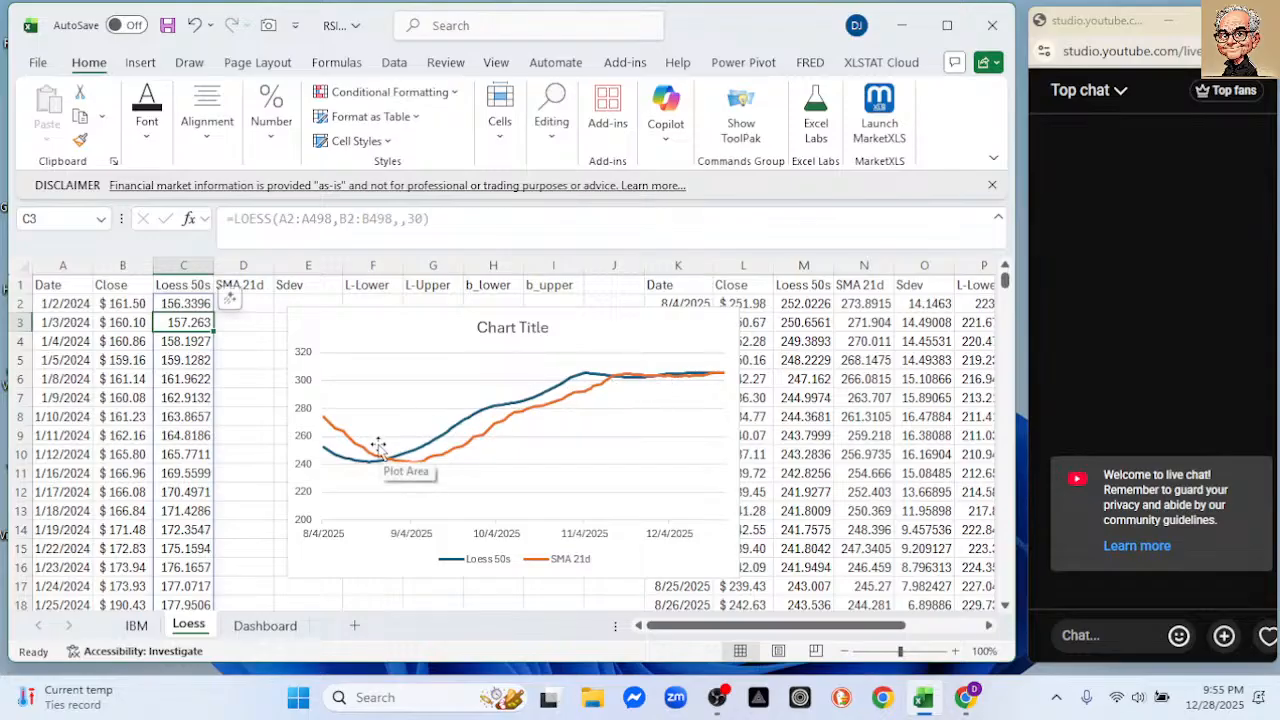
- Try a LOESS window of 40 in C2, giving =LOESS(A2:A498,B2:B498,,40)
left_click(680, 302)
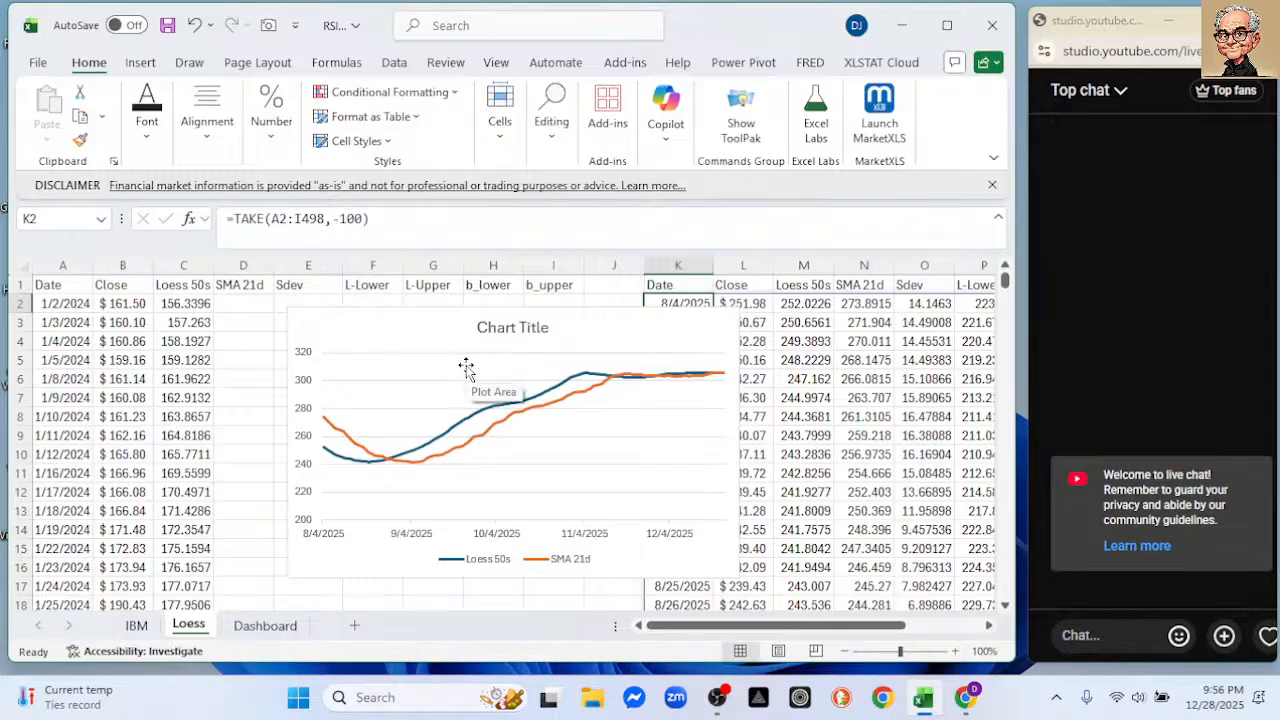
left_click(191, 305)
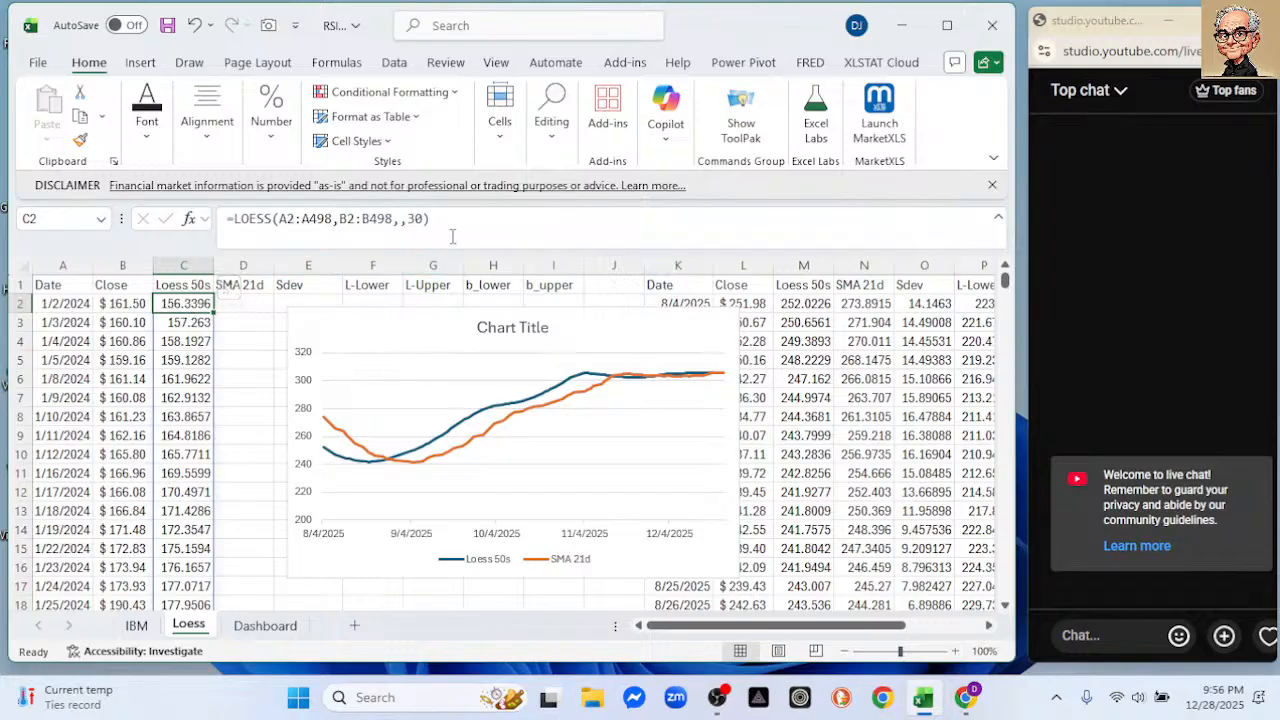
left_click(413, 218)
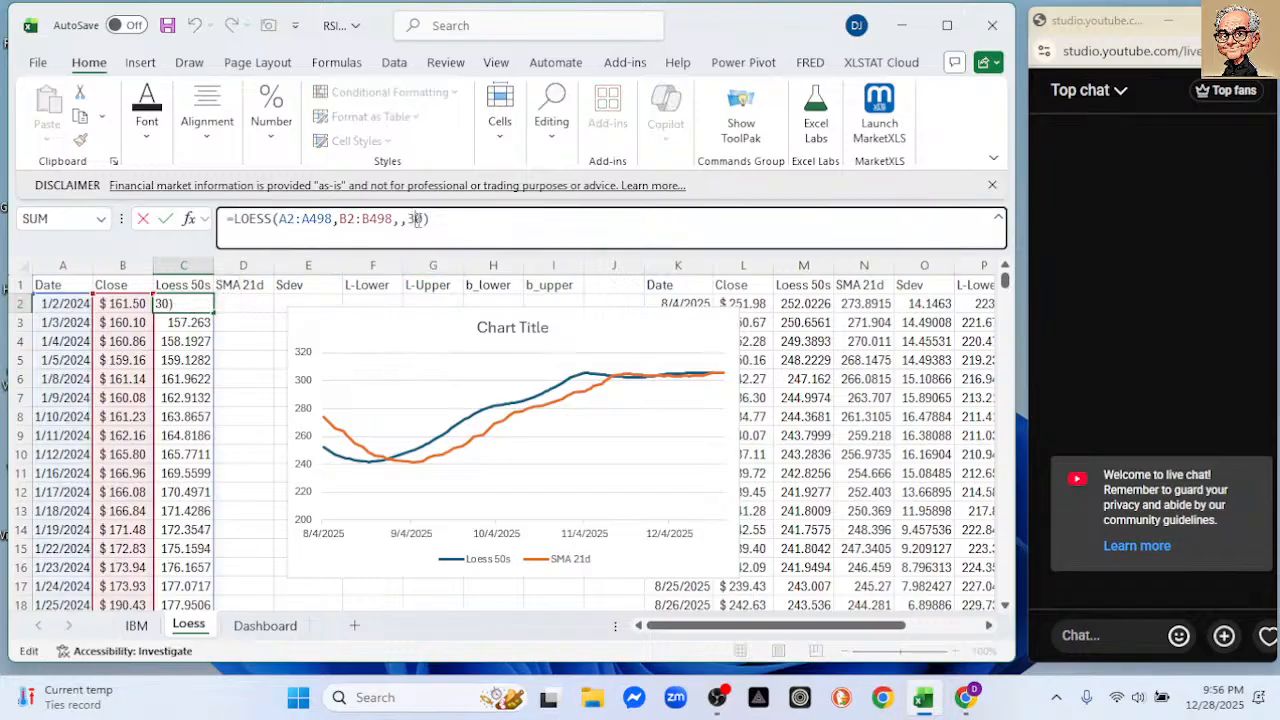
key("BackSpace")
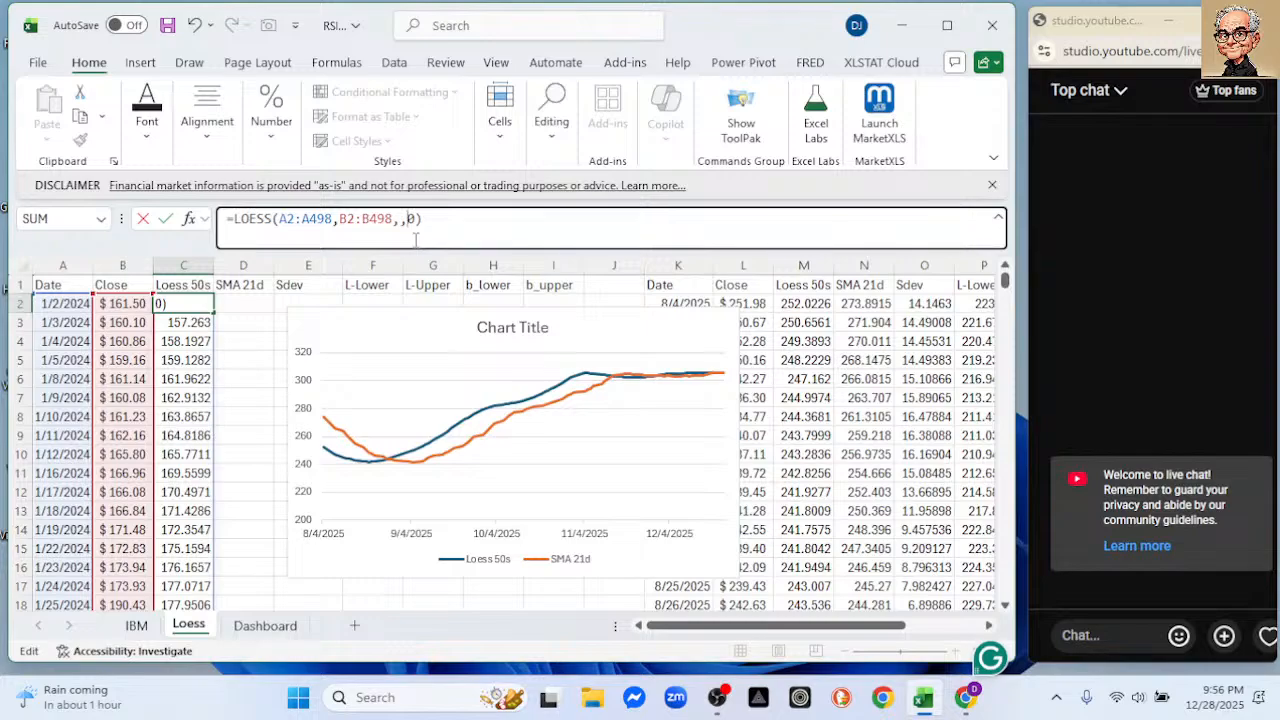
type("4")
key("Return")
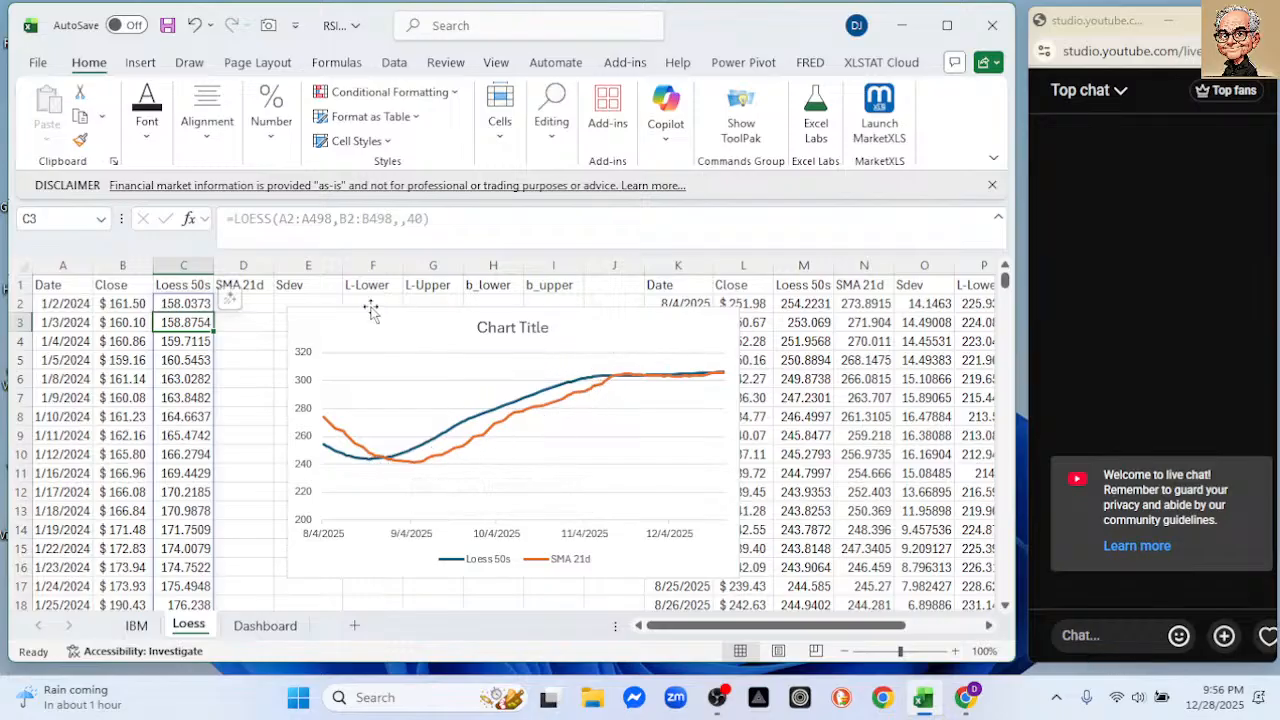
- Return the last argument of the LOESS formula in C2 to 10, giving =LOESS(A2:A498,B2:B498,,10)
left_click(190, 303)
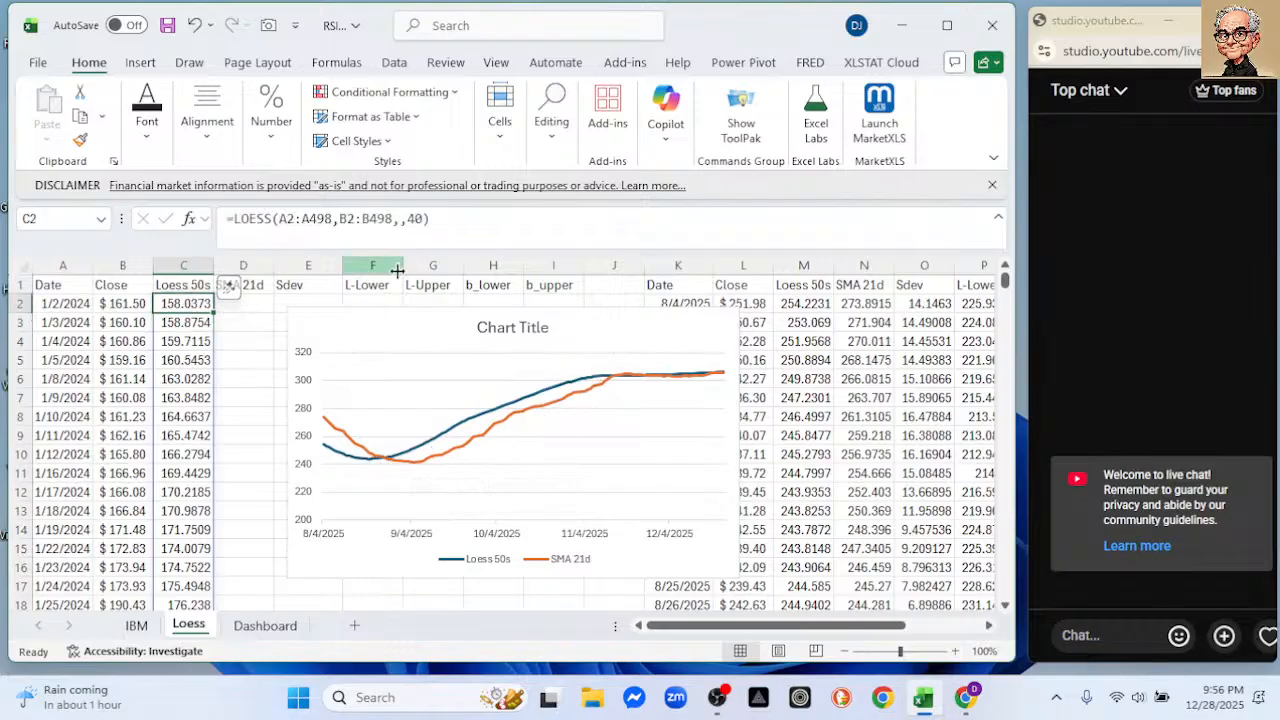
left_click(424, 220)
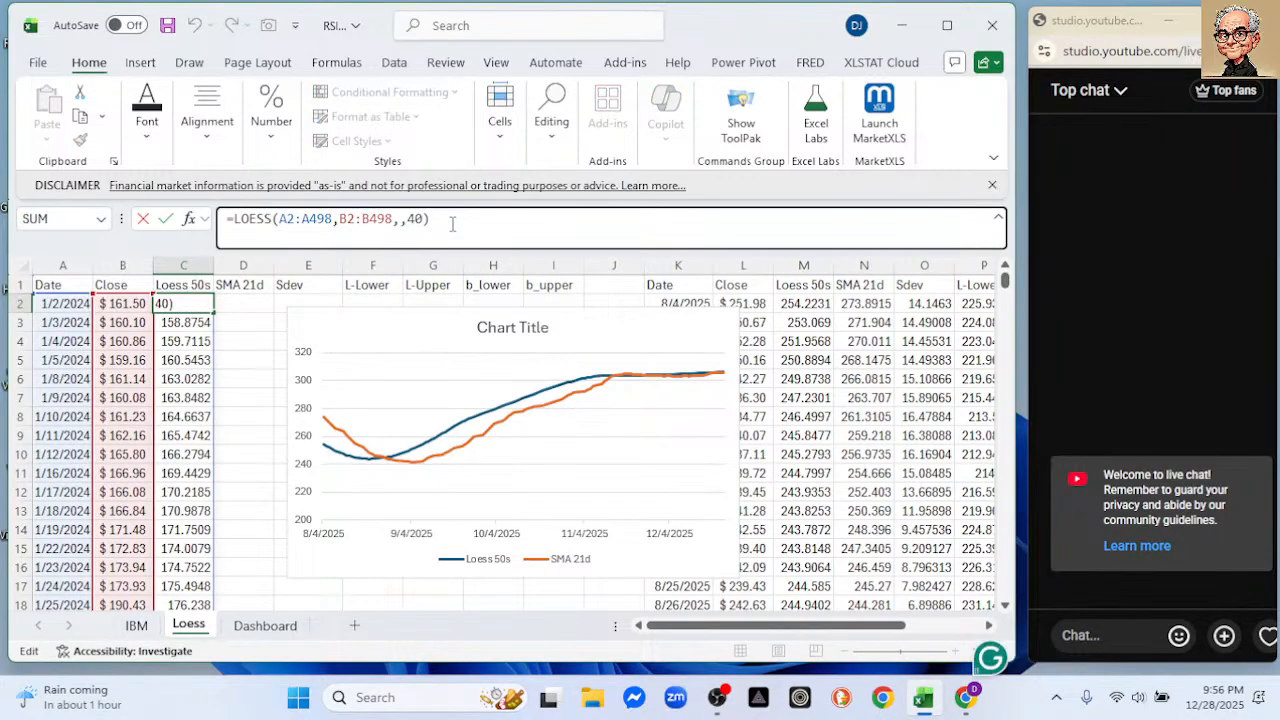
key("BackSpace")
key("BackSpace")
type("10")
key("Return")
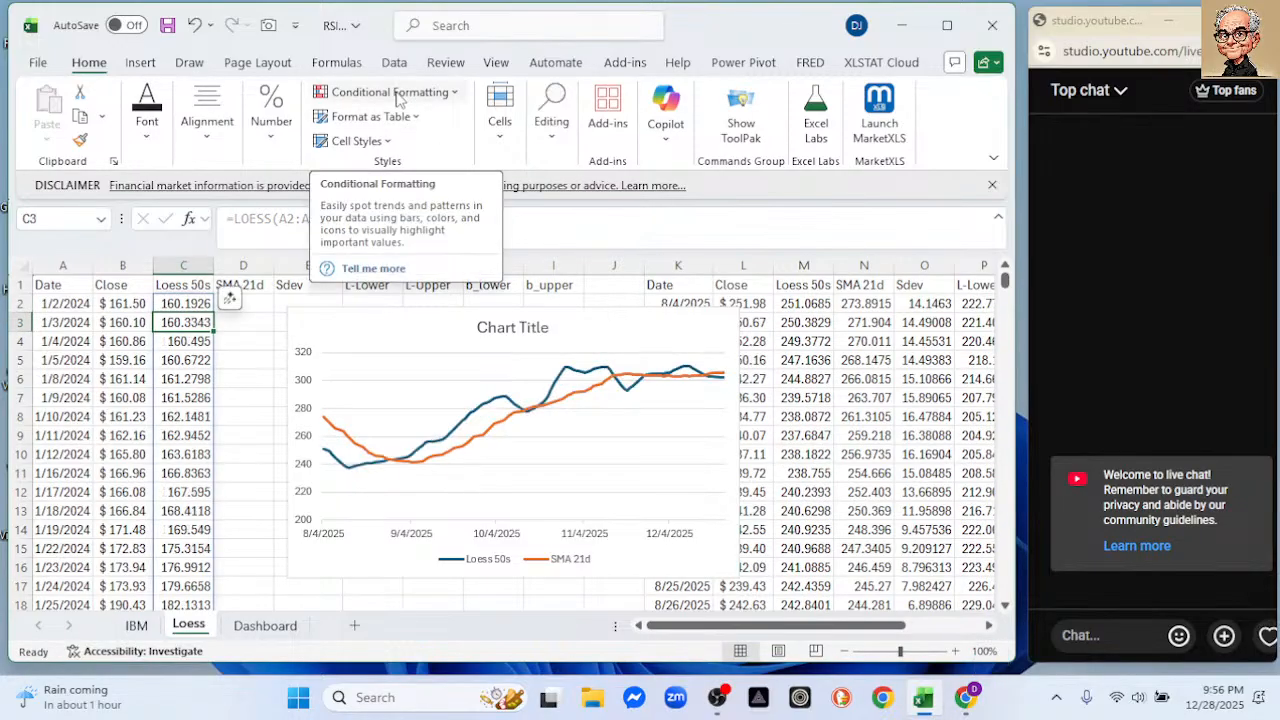
- Set the LOESS window in C2 to 20, giving =LOESS(A2:A498,B2:B498,,20)
key("Up")
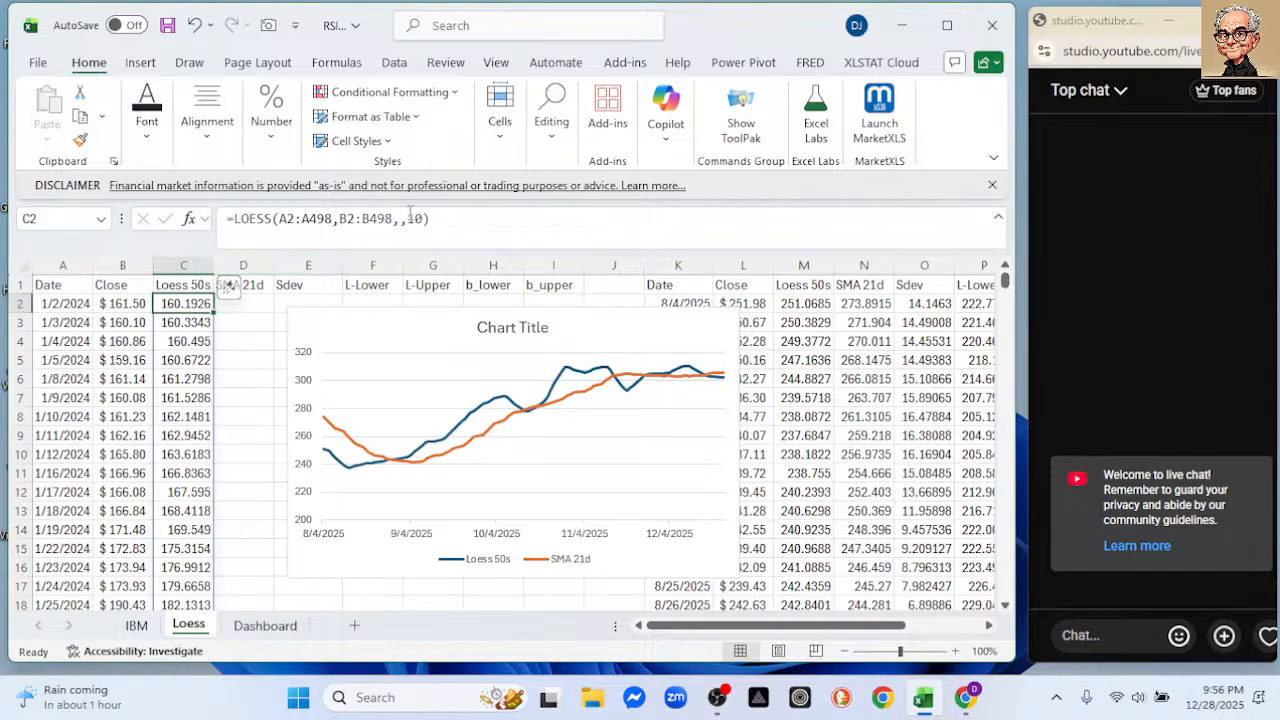
left_click(413, 218)
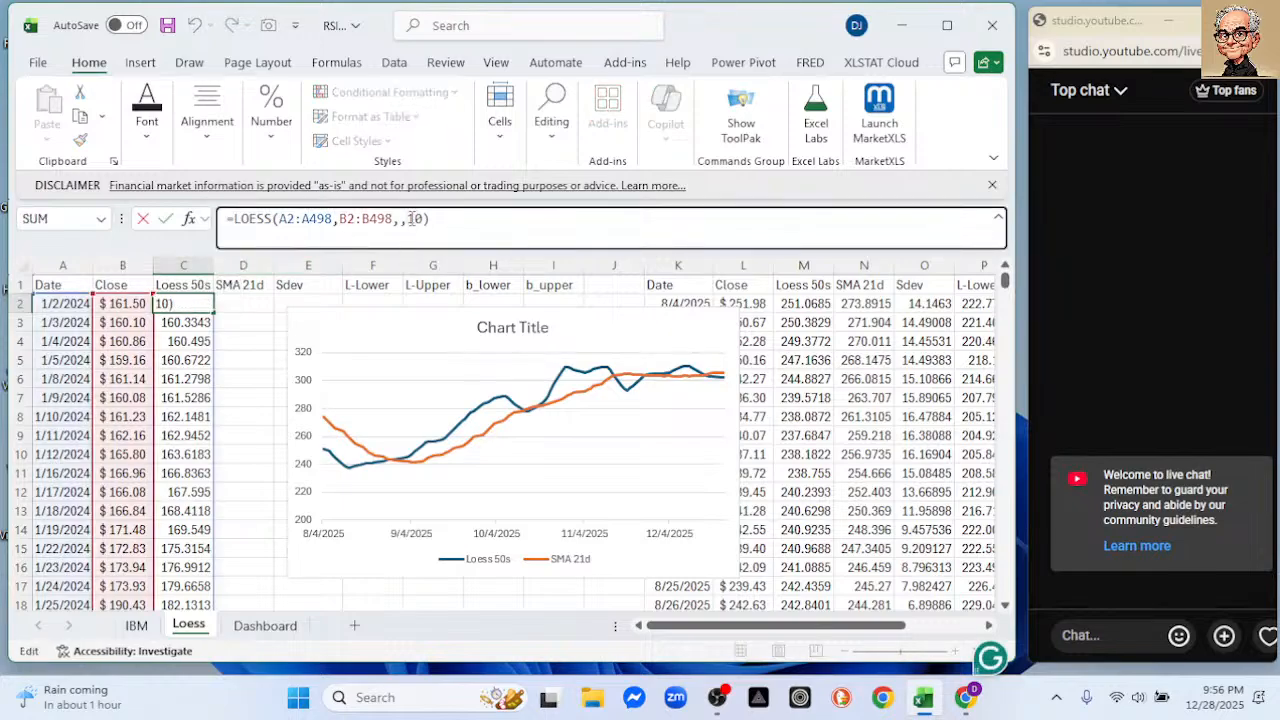
key("BackSpace")
type("2")
key("Return")
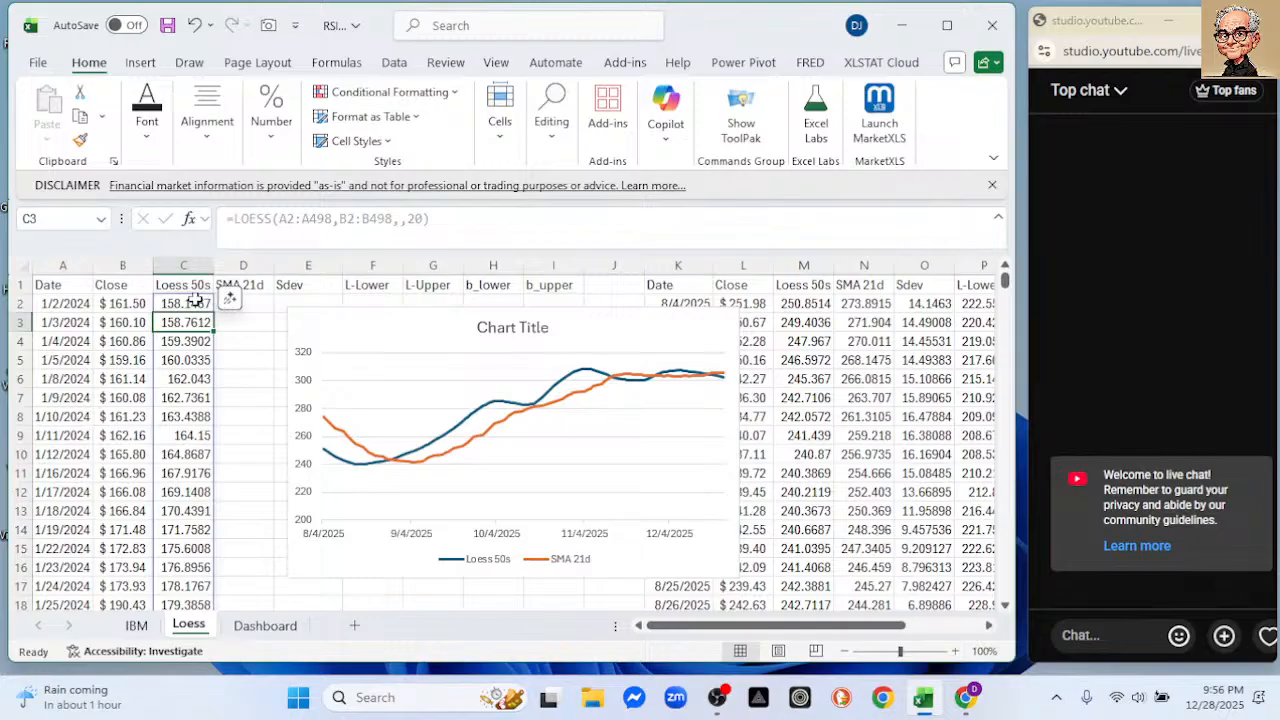
- Change the LOESS window in C2 to 30, giving =LOESS(A2:A498,B2:B498,,30)
key("Up")
left_click(412, 218)
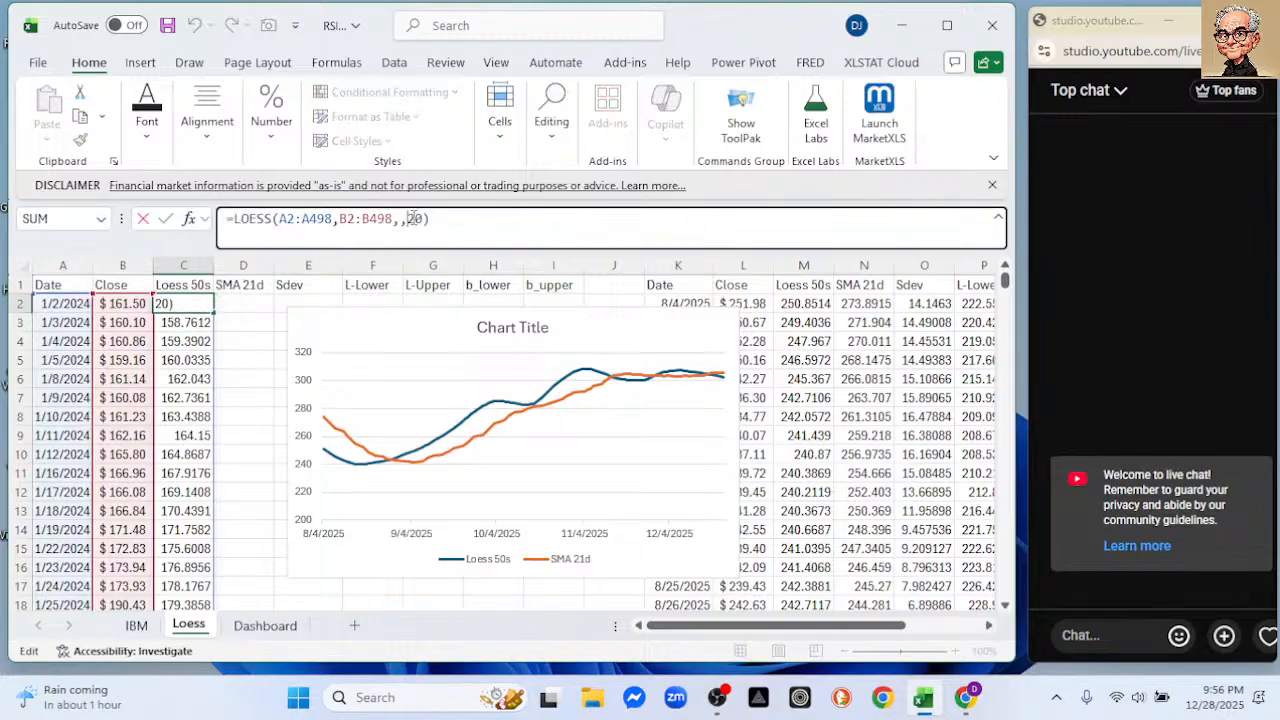
key("BackSpace")
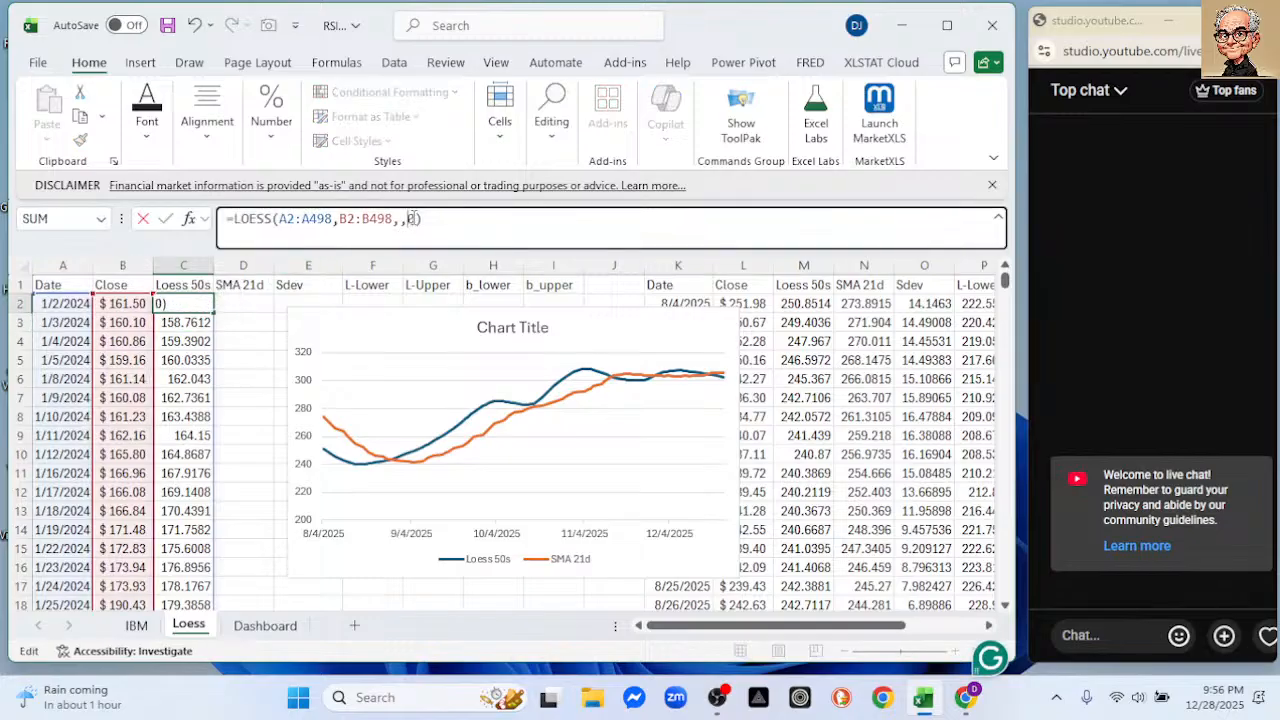
type("3")
key("Return")
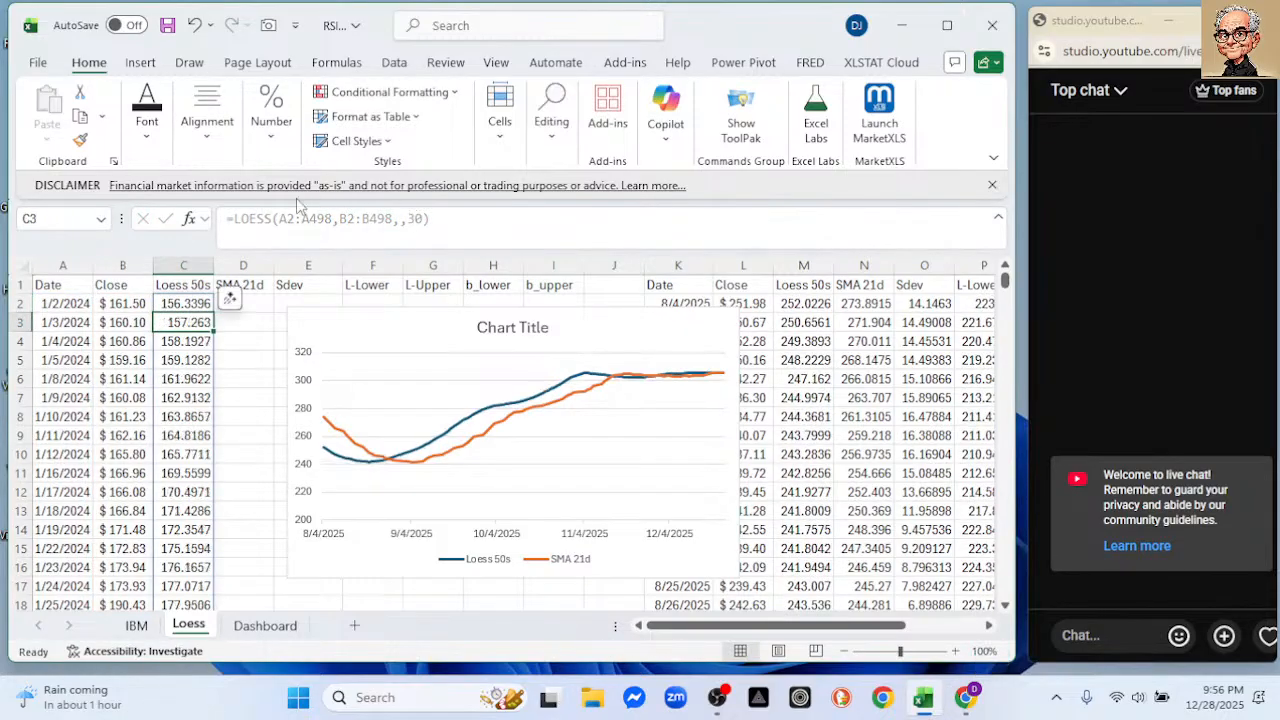
- Delete the line chart comparing Loess 50s and SMA 21d
left_click(350, 318)
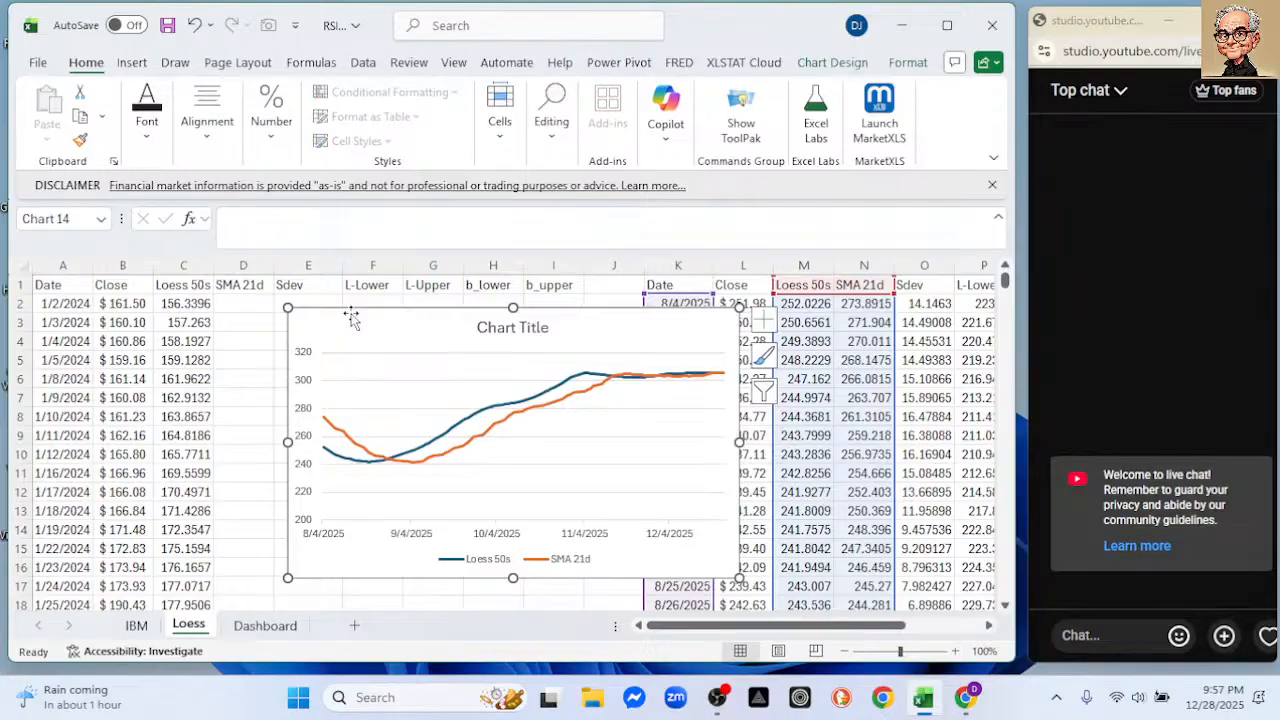
key("Delete")
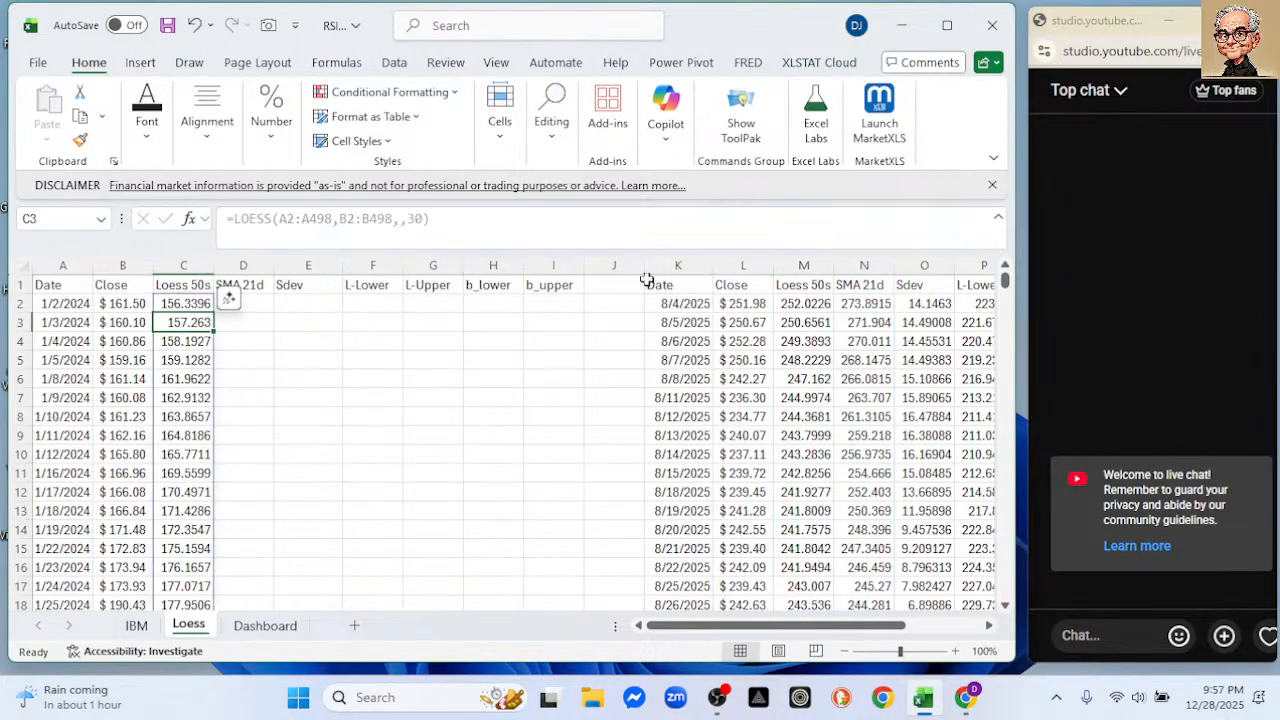
left_click_drag(803, 627, 873, 632)
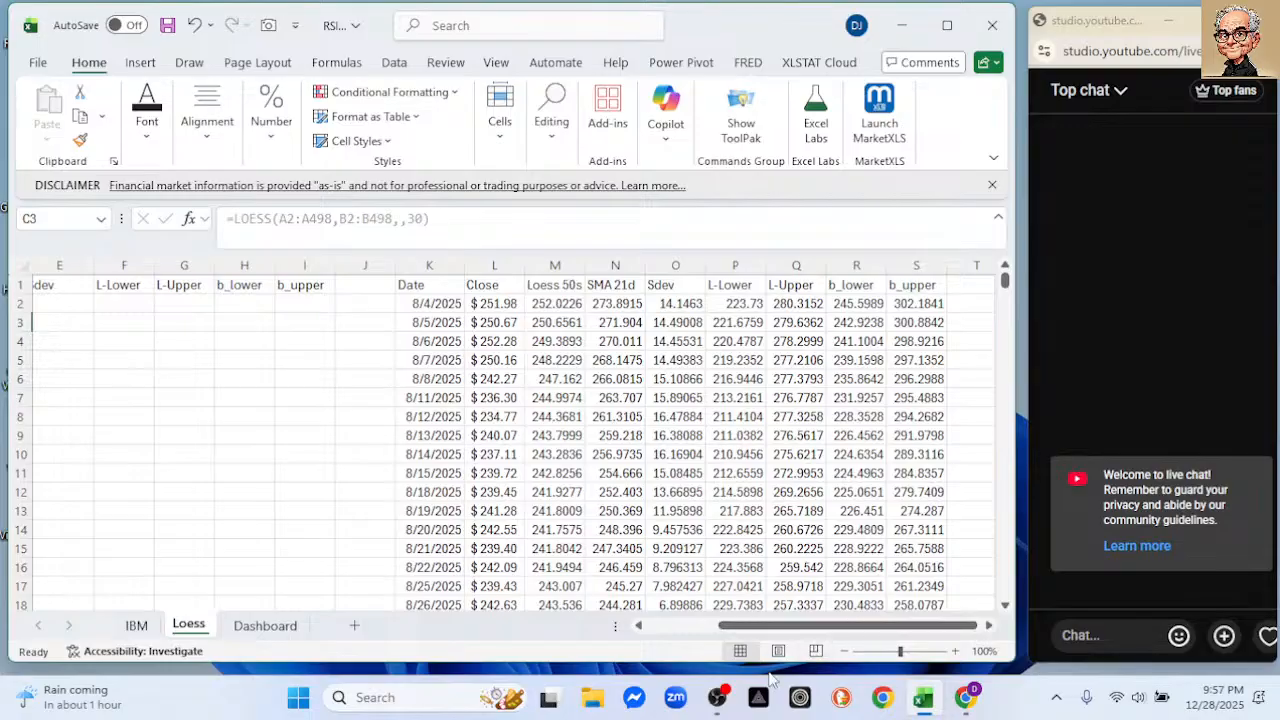
left_click(720, 695)
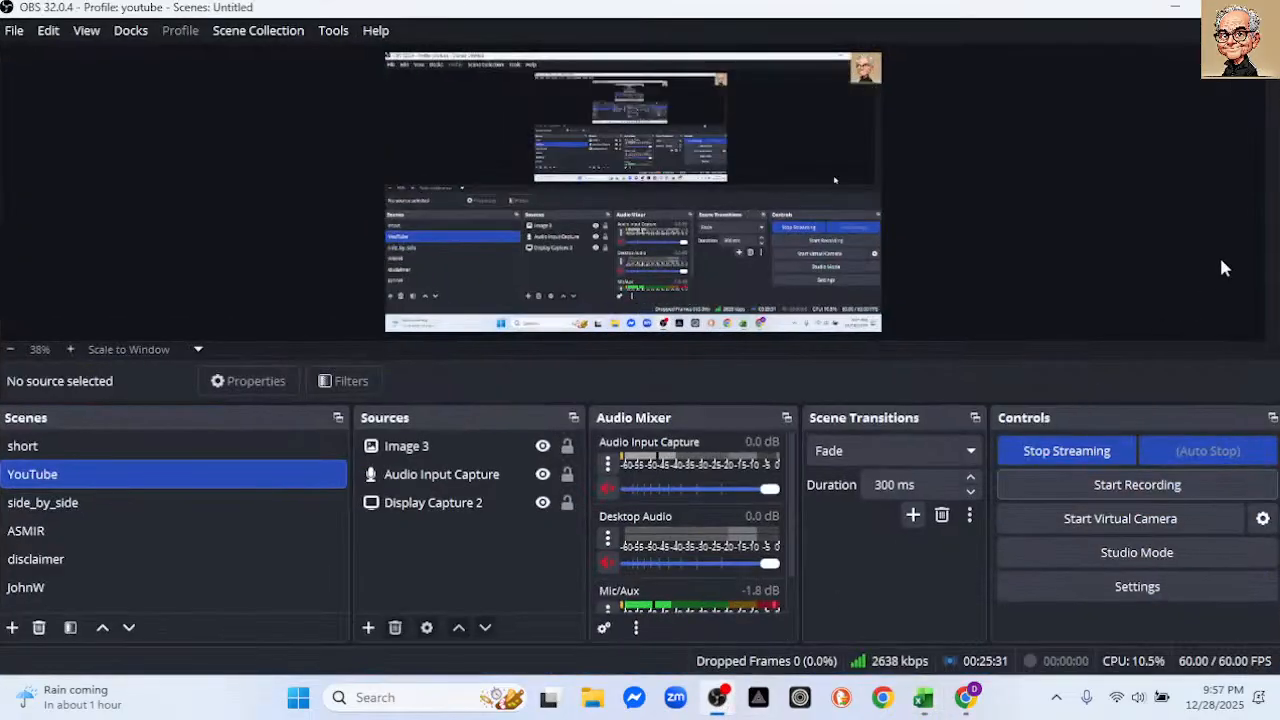
left_click(1180, 9)
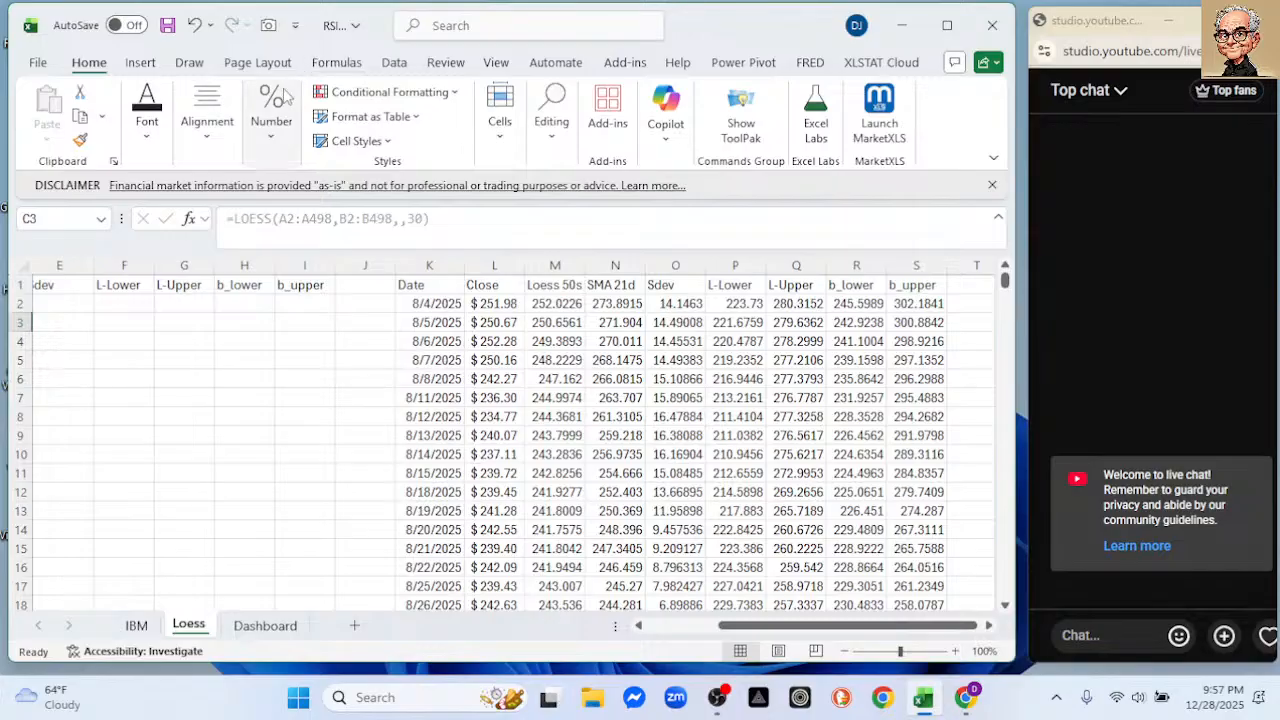
left_click(433, 266)
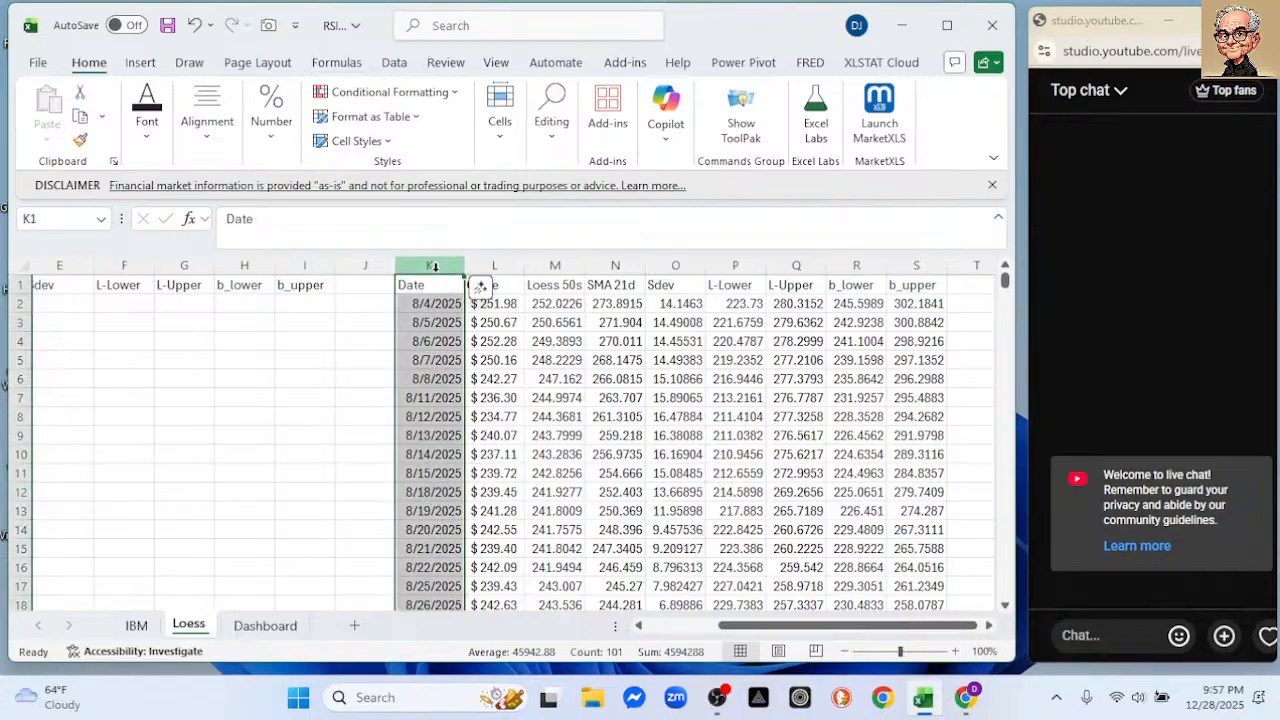
left_click_drag(433, 266, 489, 262)
left_click(490, 264, "ctrl")
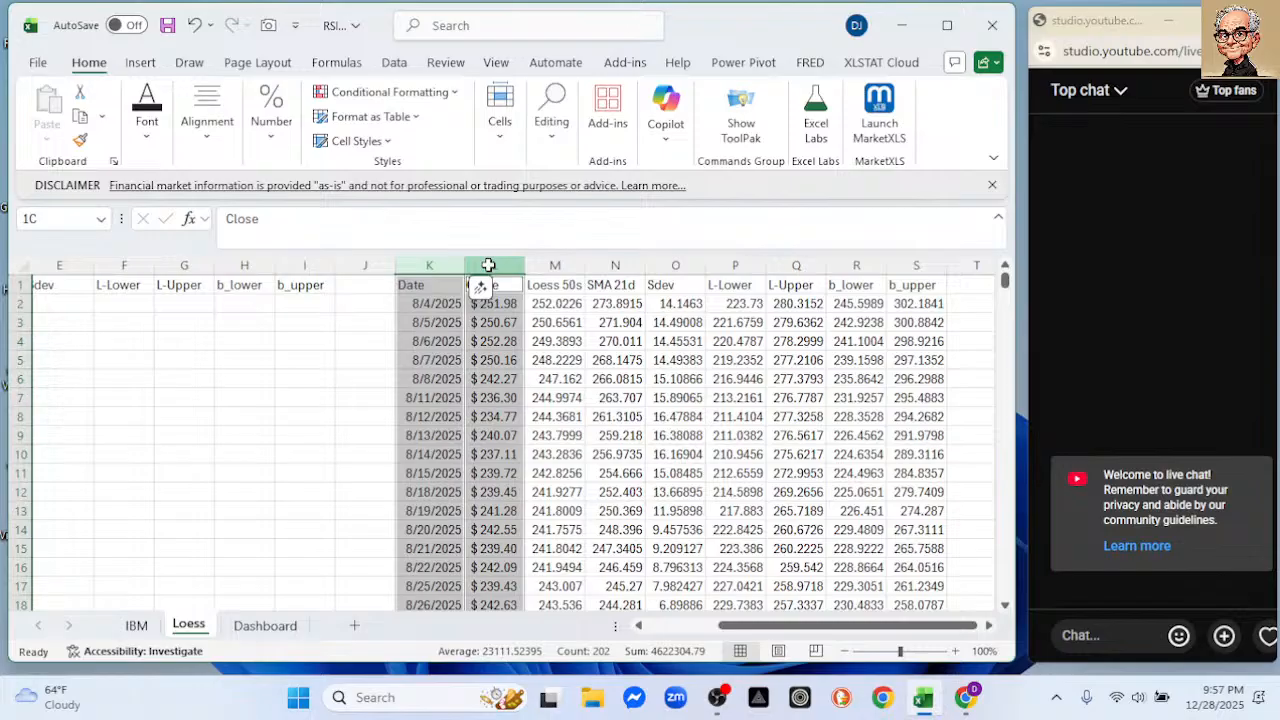
left_click(555, 264, "ctrl")
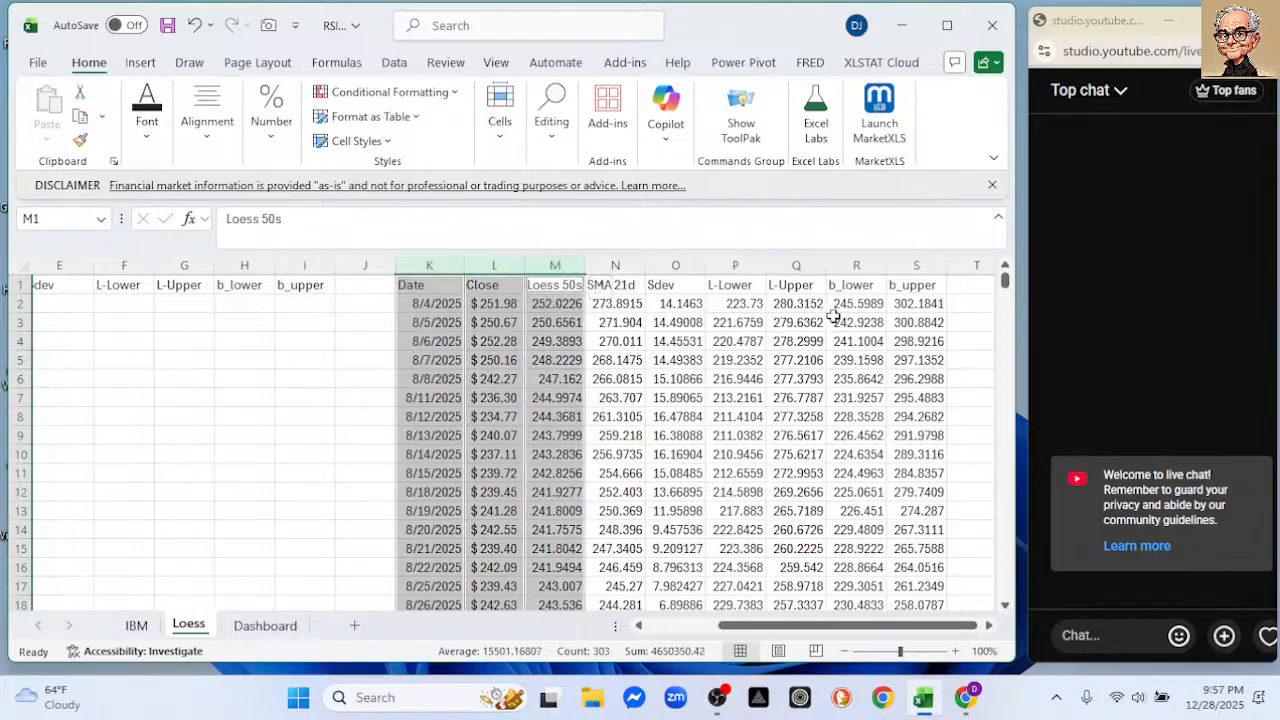
left_click(971, 343)
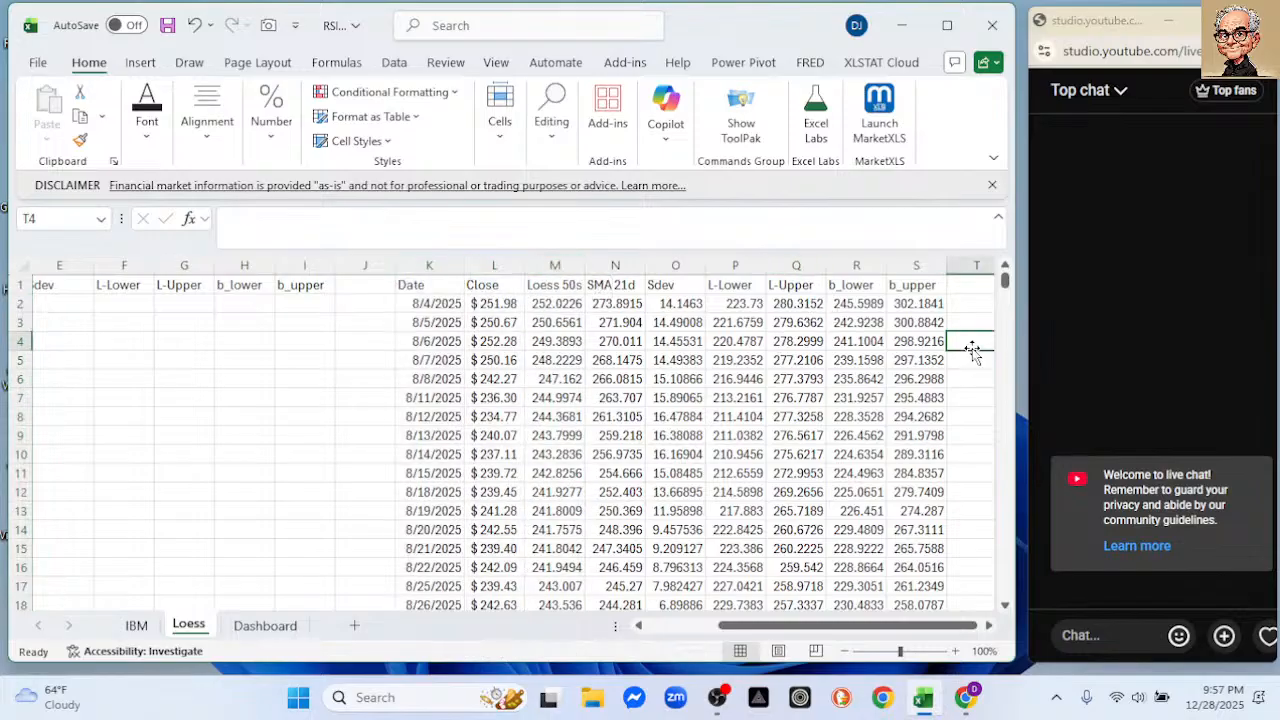
- Try to insert a line chart of Date against L-Lower, L-Upper, b_lower and b_upper, using columns K and P to S
left_click(429, 265)
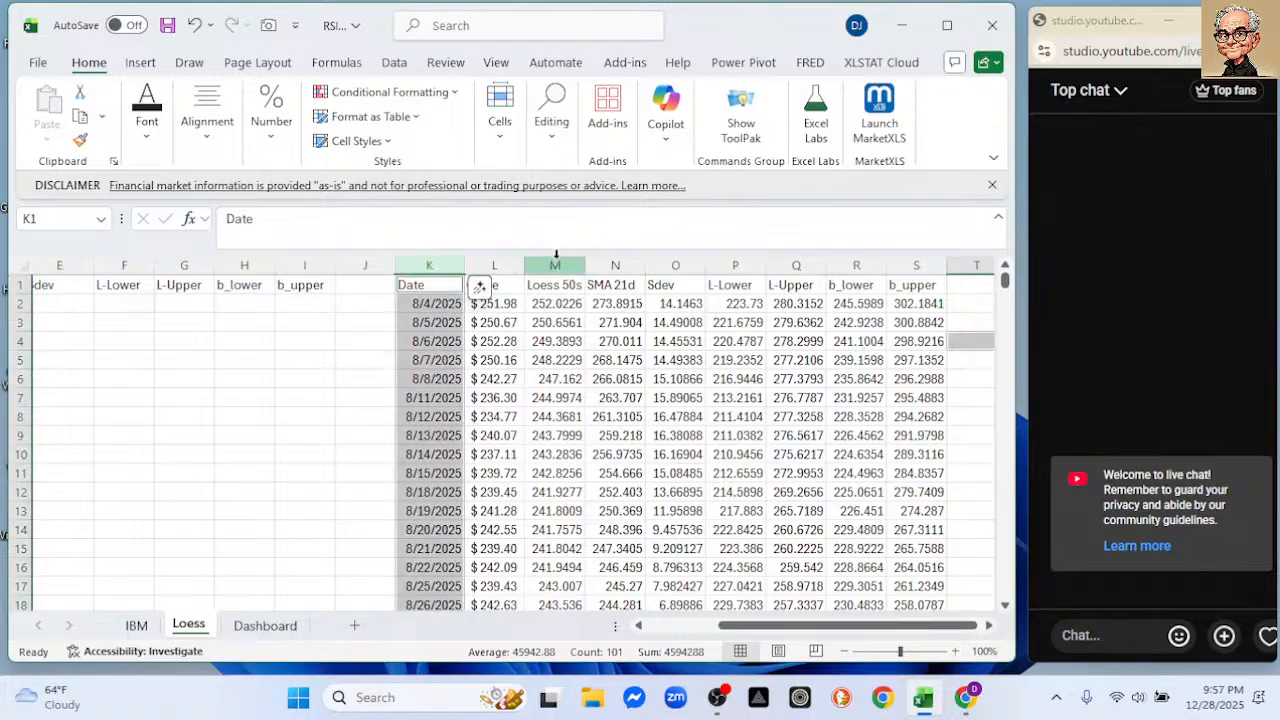
left_click(723, 265, "ctrl")
left_click(793, 265, "ctrl")
left_click(856, 265, "ctrl")
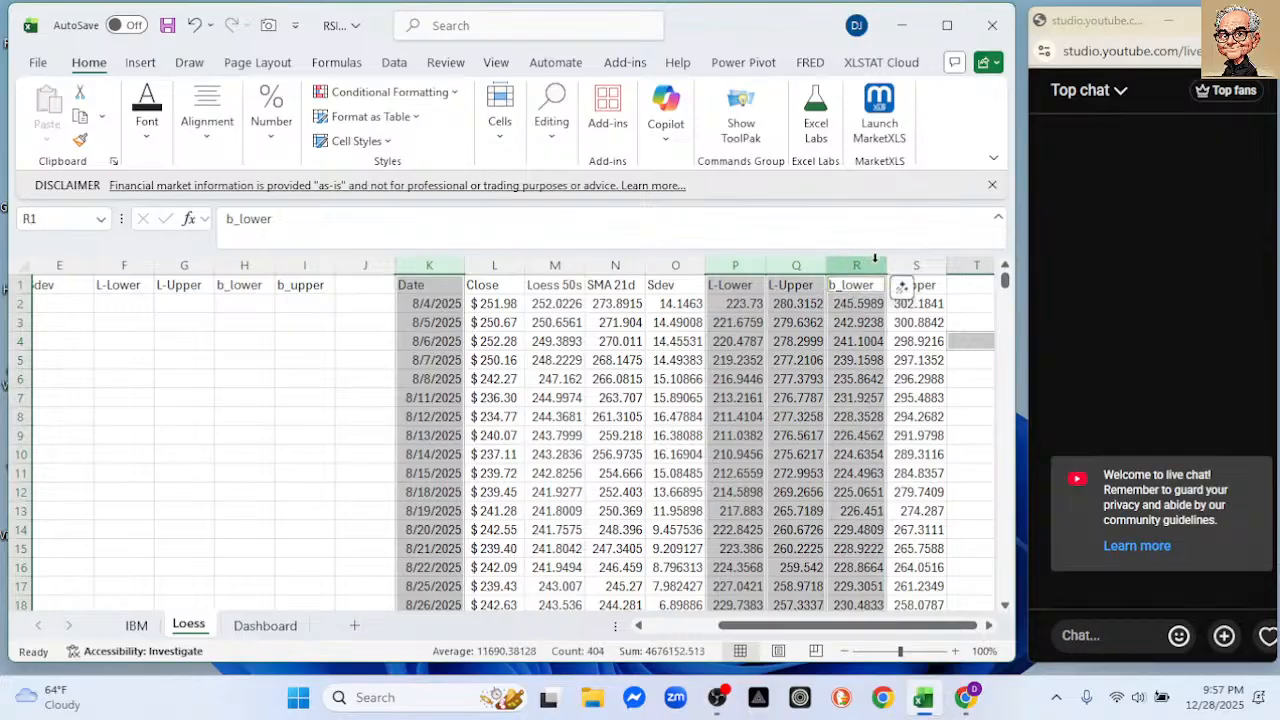
left_click(916, 265, "ctrl")
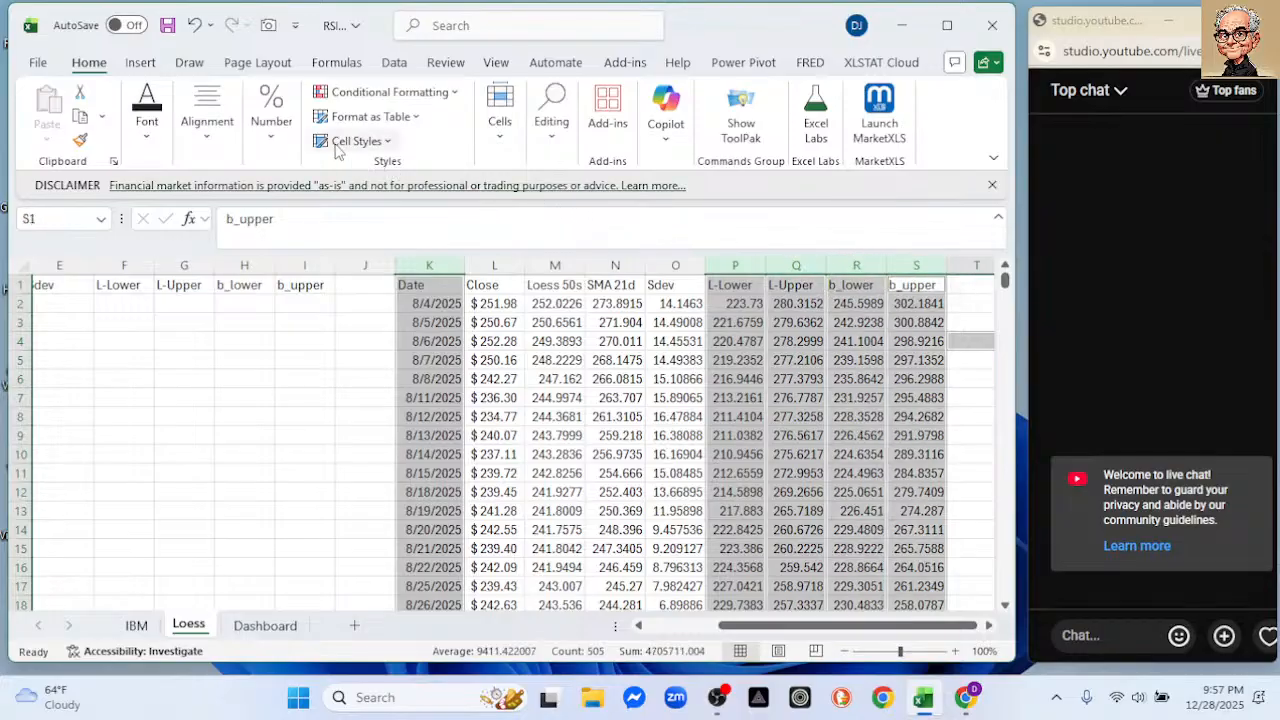
left_click(146, 70)
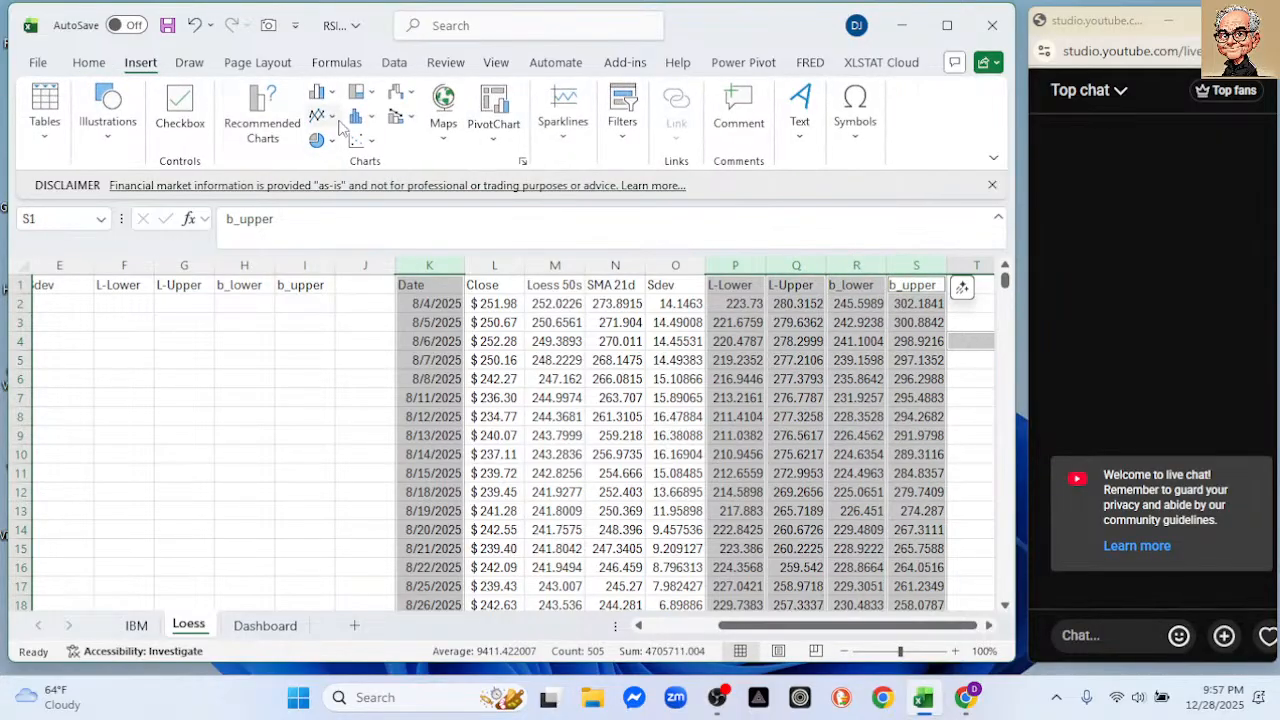
left_click(322, 118)
left_click(333, 181)
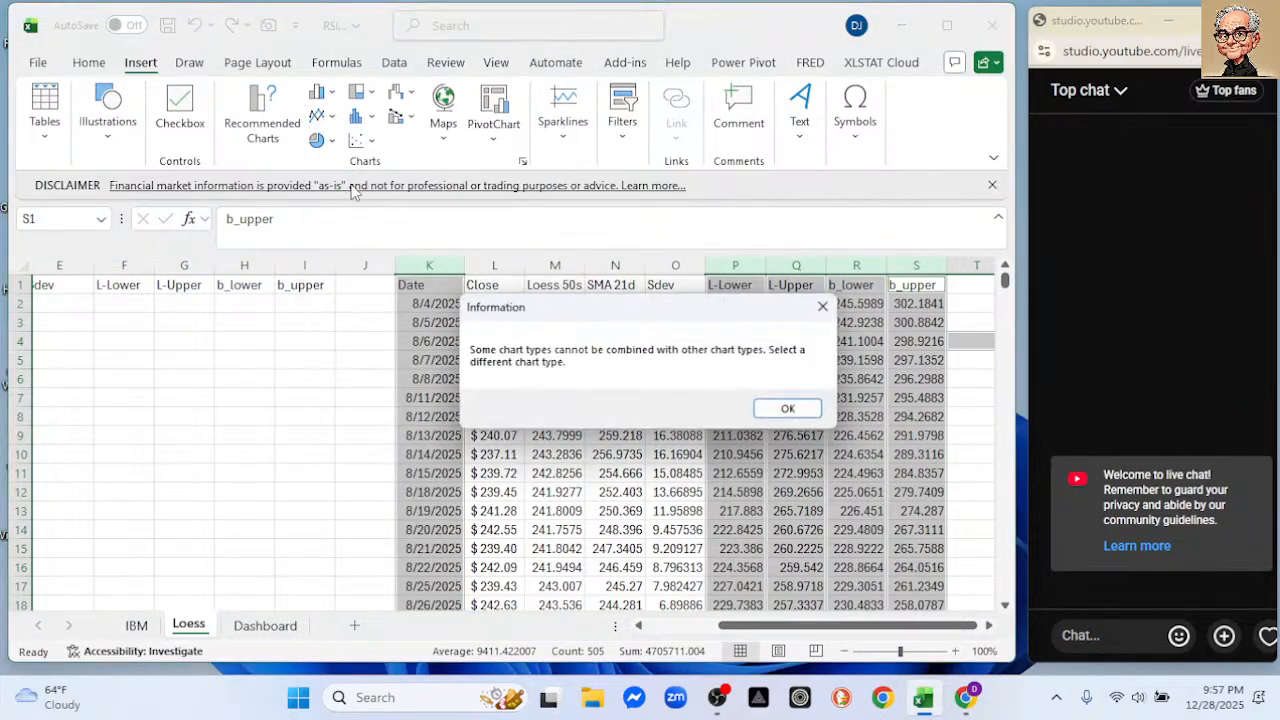
left_click(790, 411)
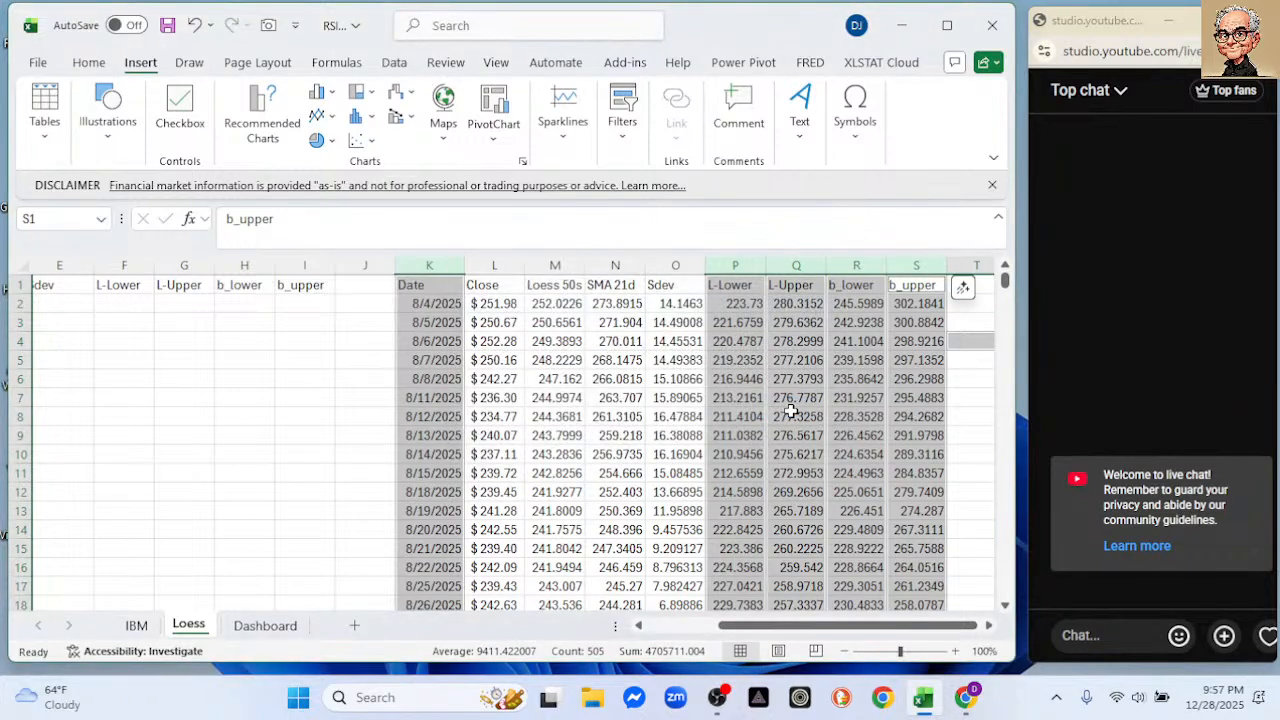
left_click(981, 410)
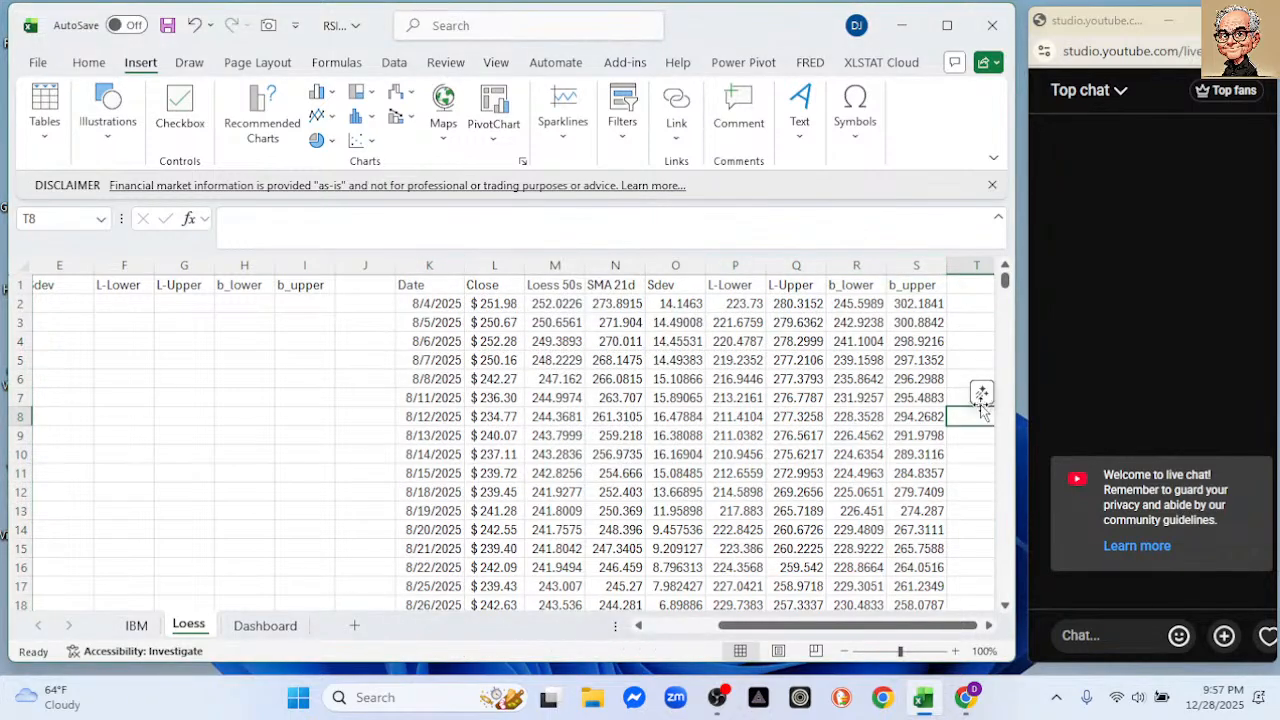
- Insert the recommended line chart for the Date column K and the four band columns P to S
left_click(428, 259)
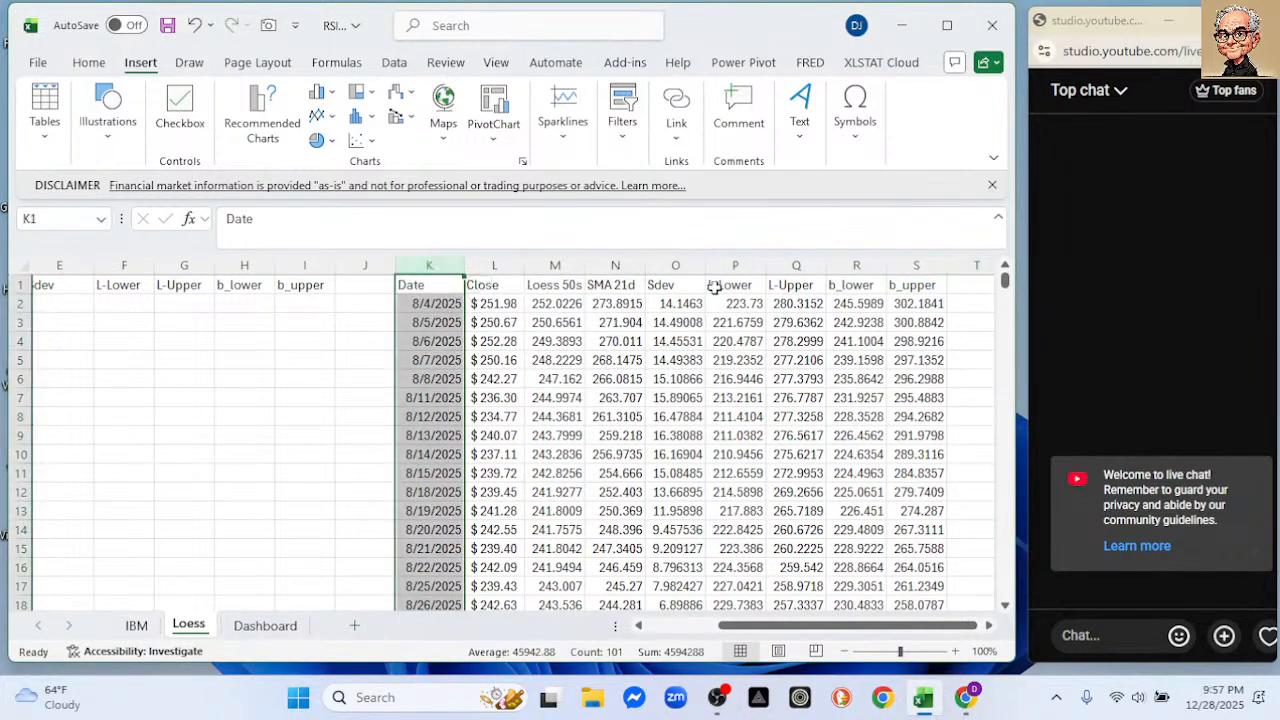
left_click_drag(733, 262, 916, 260)
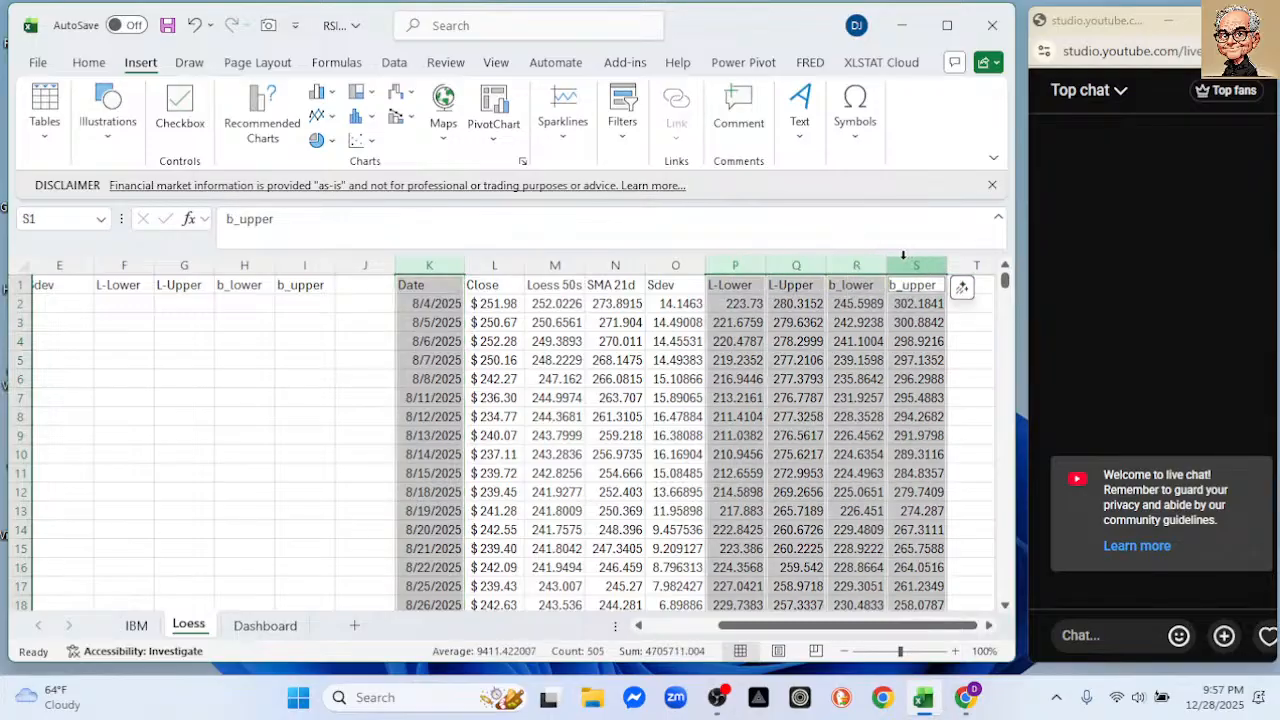
left_click(282, 123)
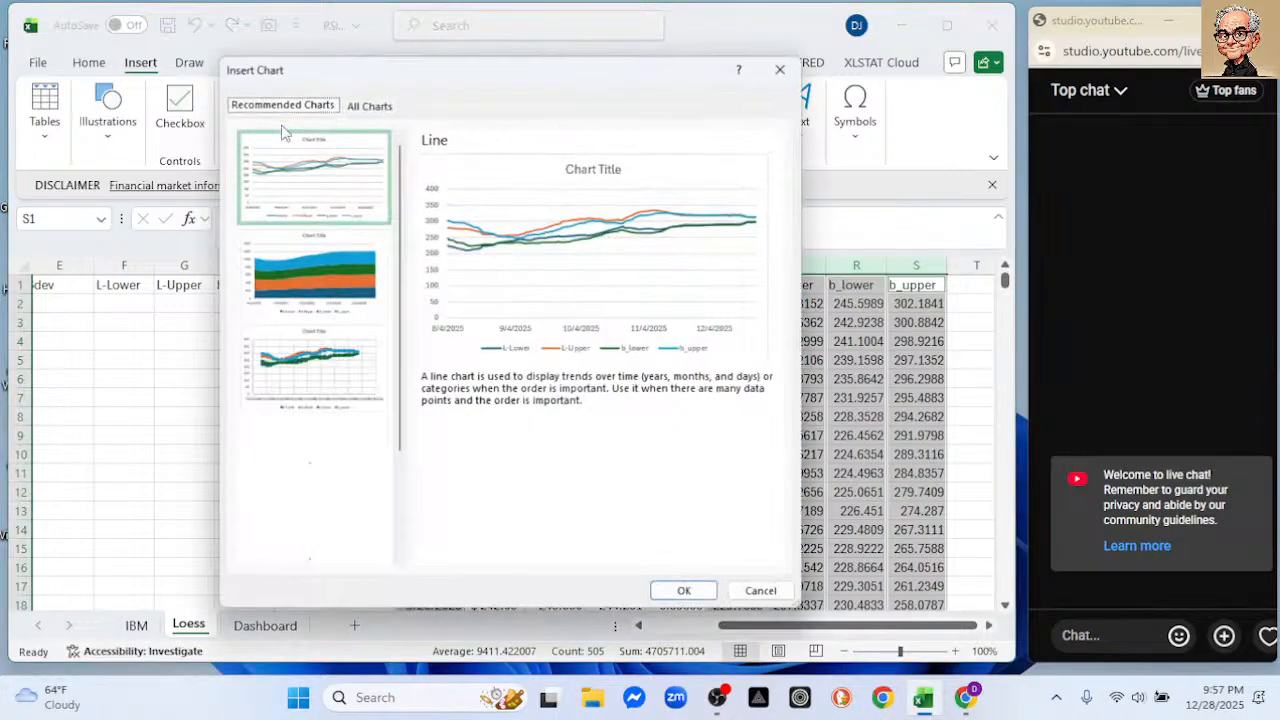
left_click(687, 596)
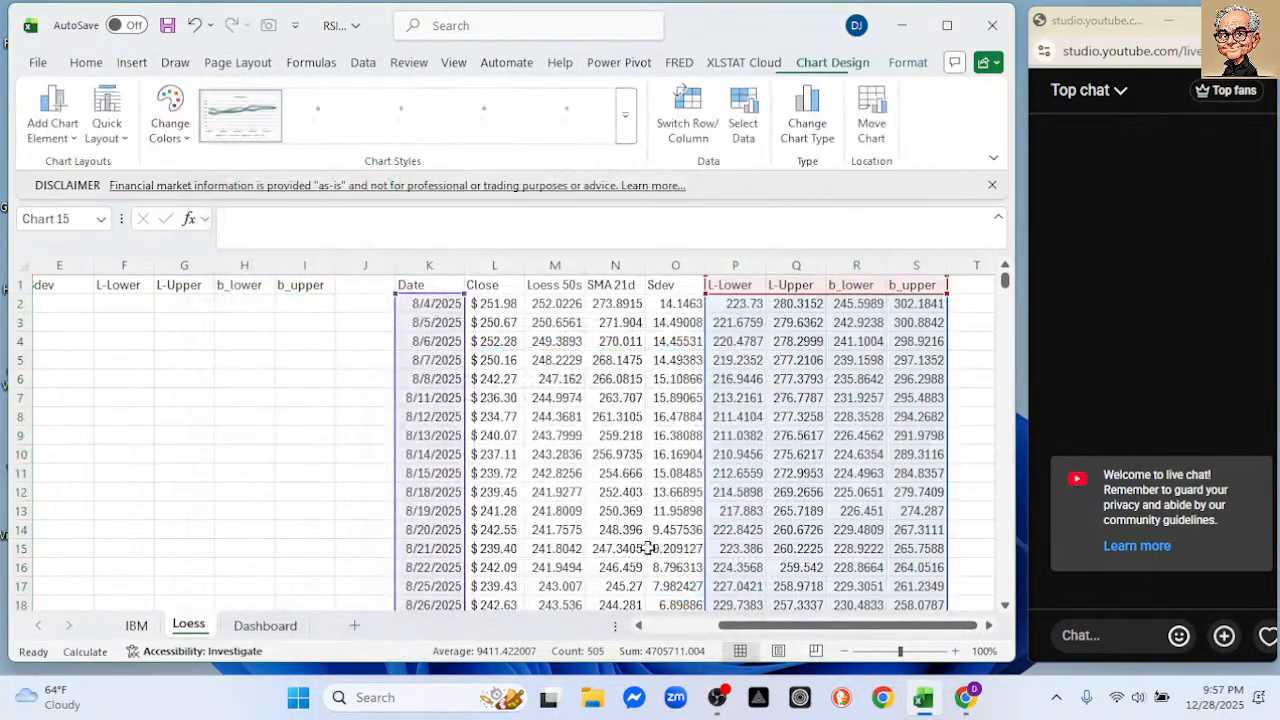
- Set the minimum bound of the band chart's vertical axis to 200
double_click(308, 468)
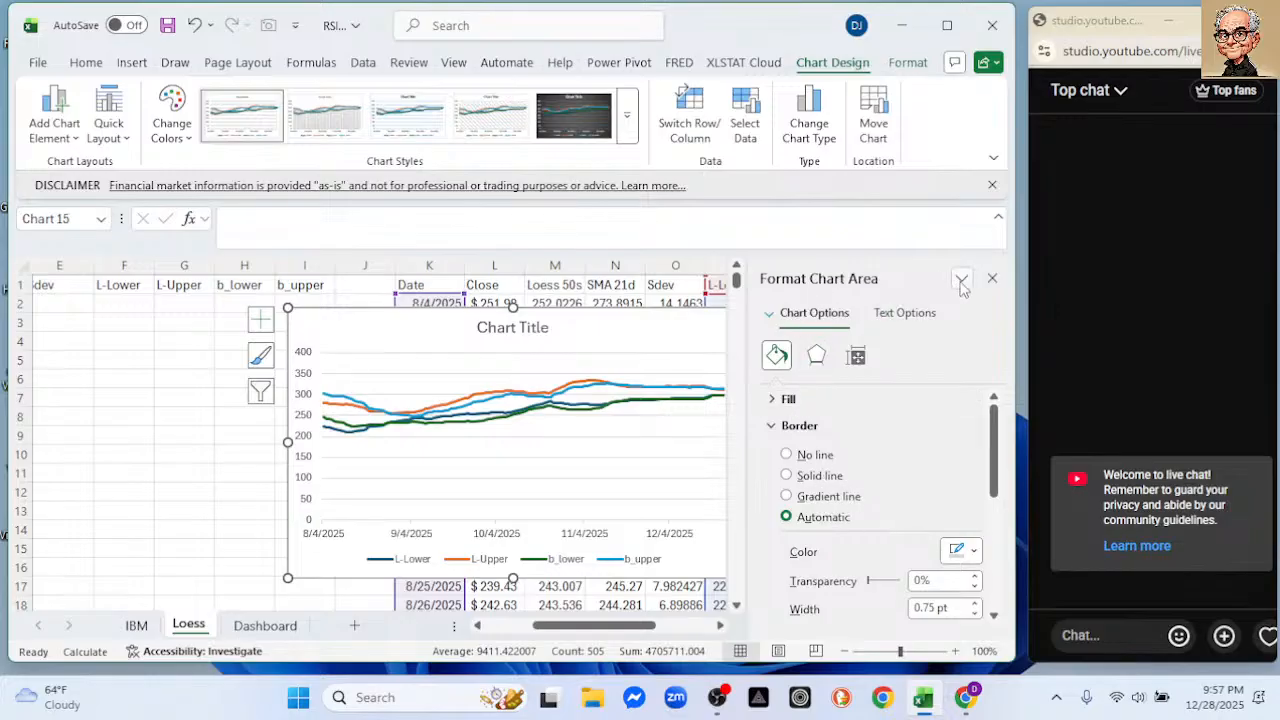
left_click(992, 278)
double_click(300, 460)
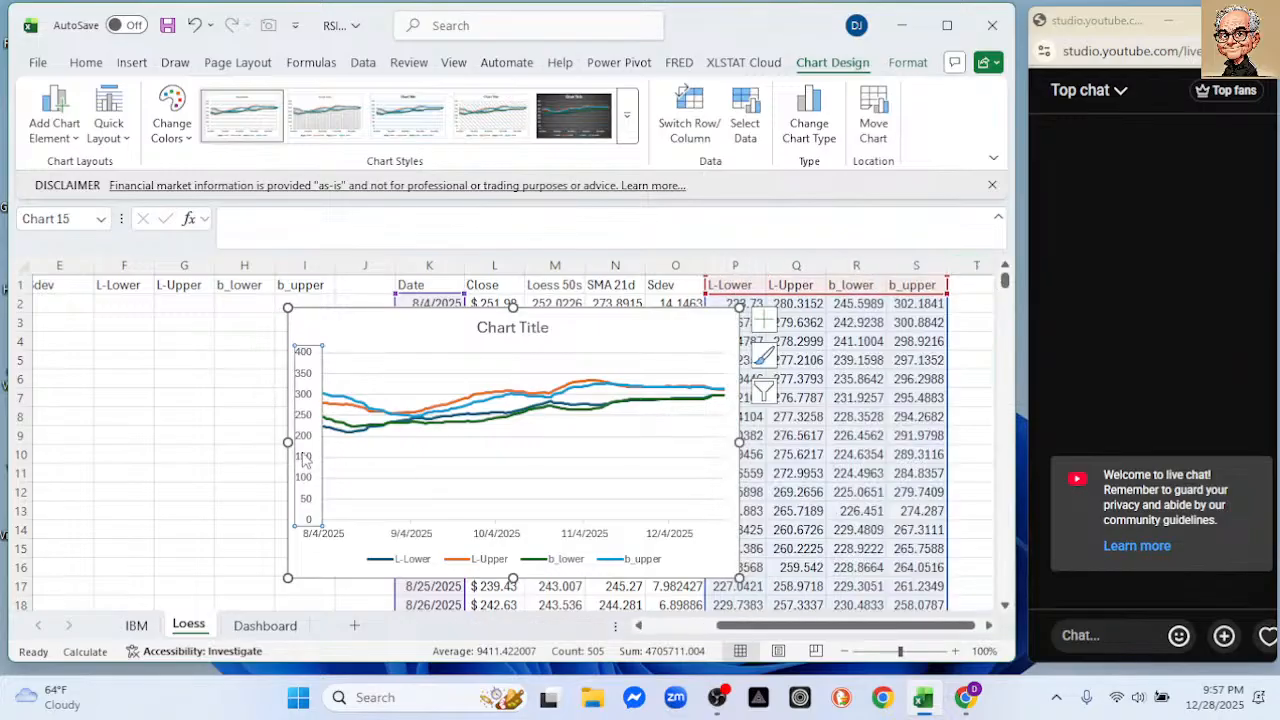
left_click(897, 443)
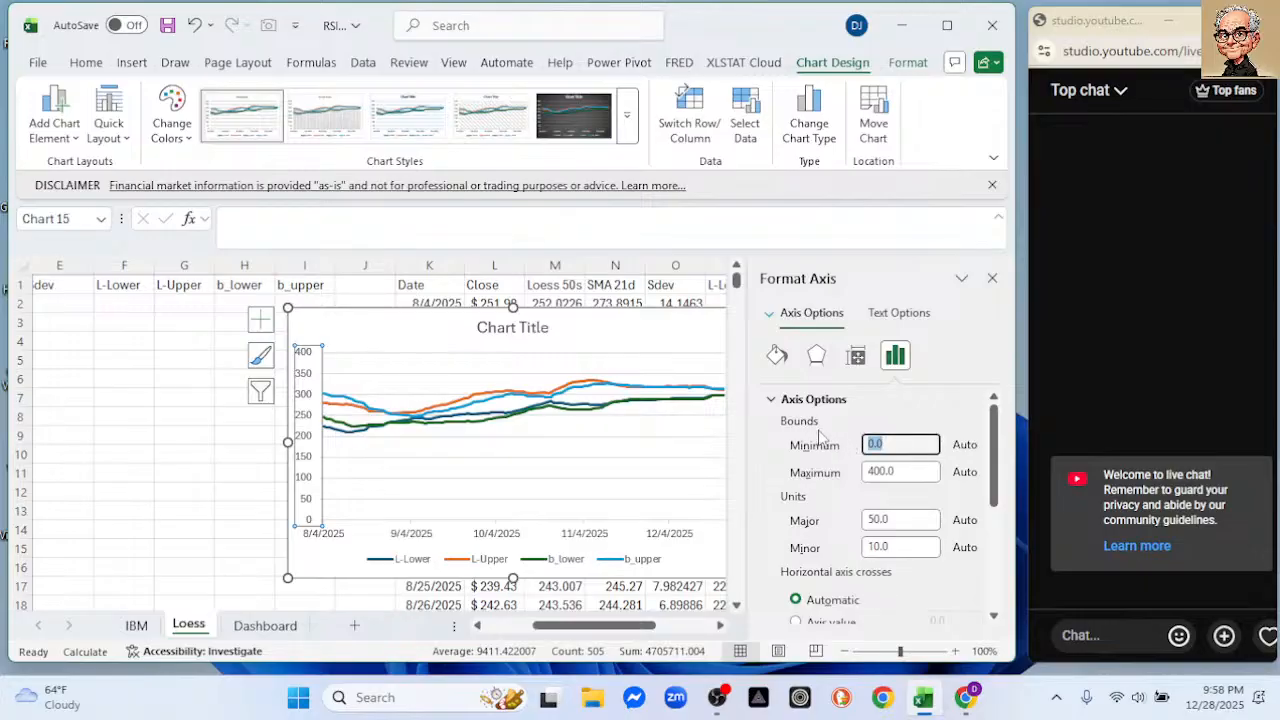
key("Return")
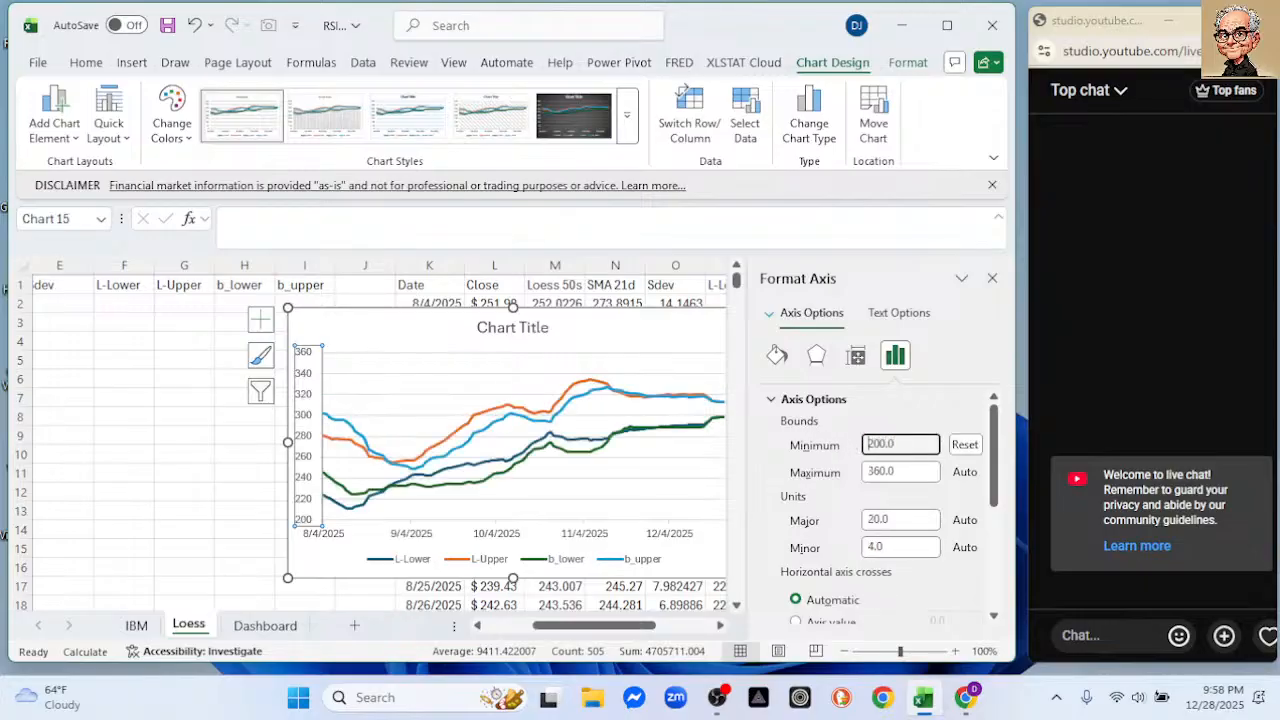
left_click(992, 277)
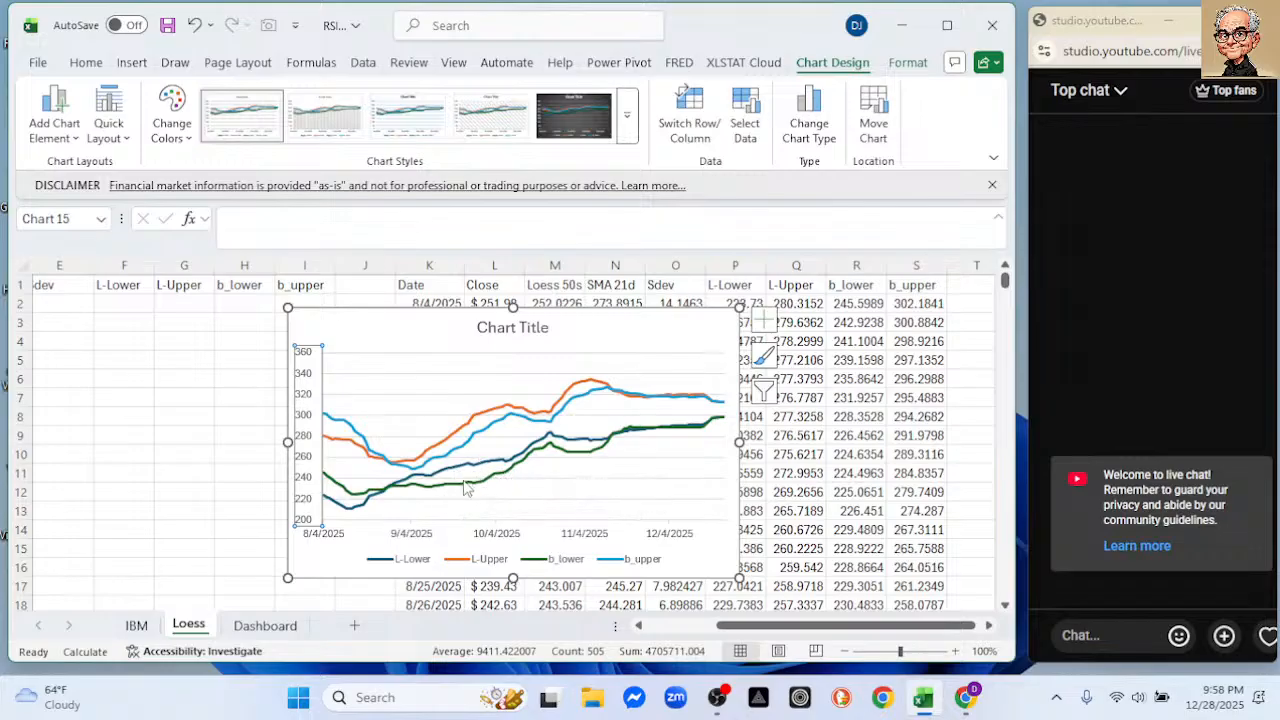
- Delete the line chart of the L-Lower, L-Upper, b_lower and b_upper bands
mouse_move(479, 486)
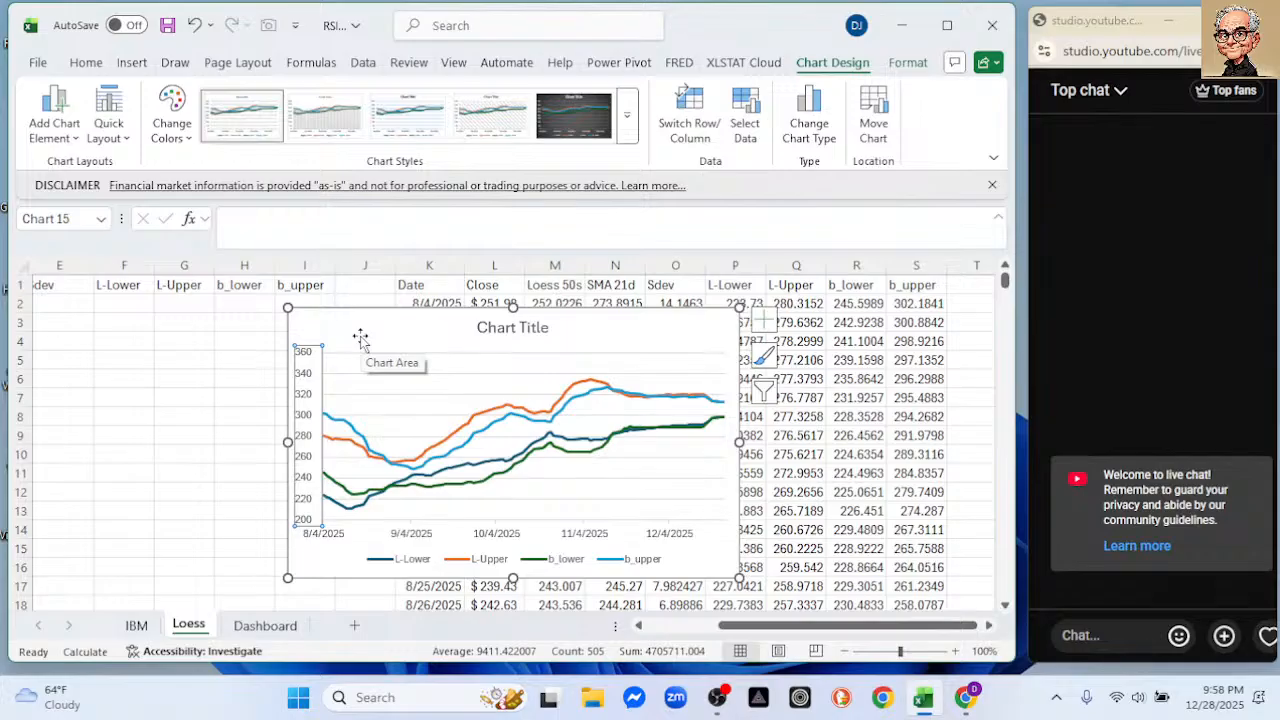
key("Delete")
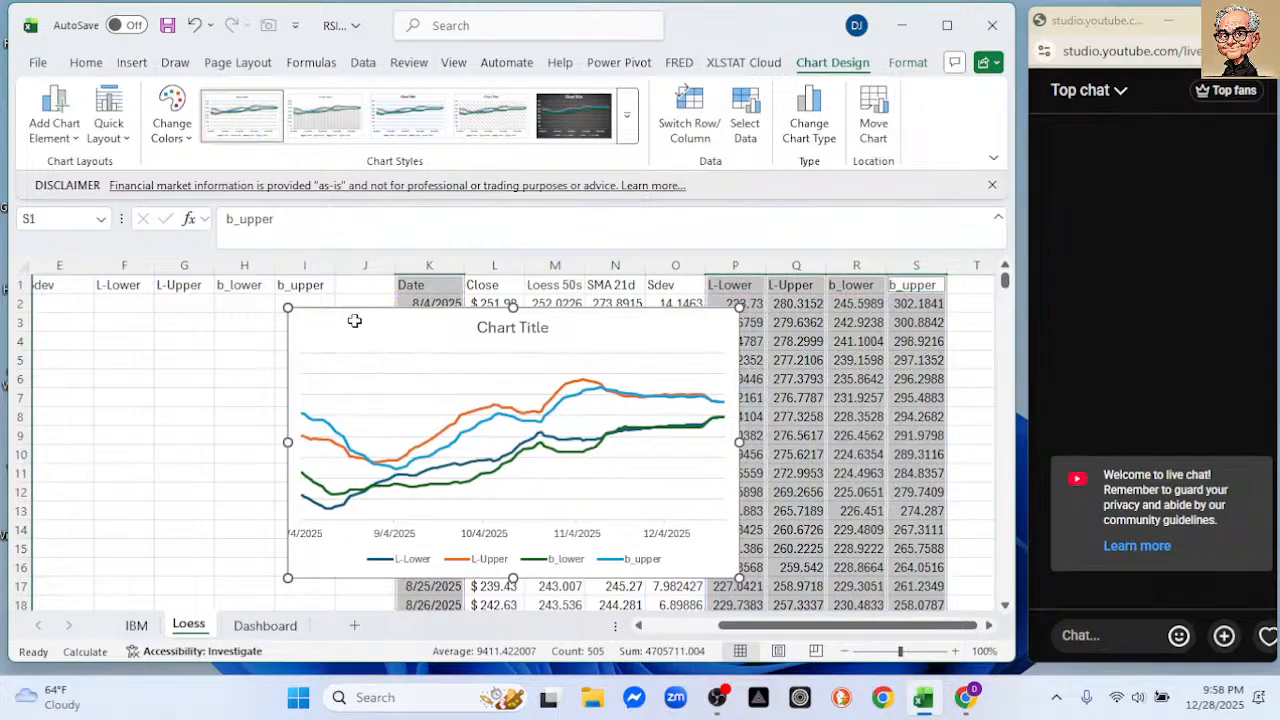
key("Delete")
left_click(257, 363)
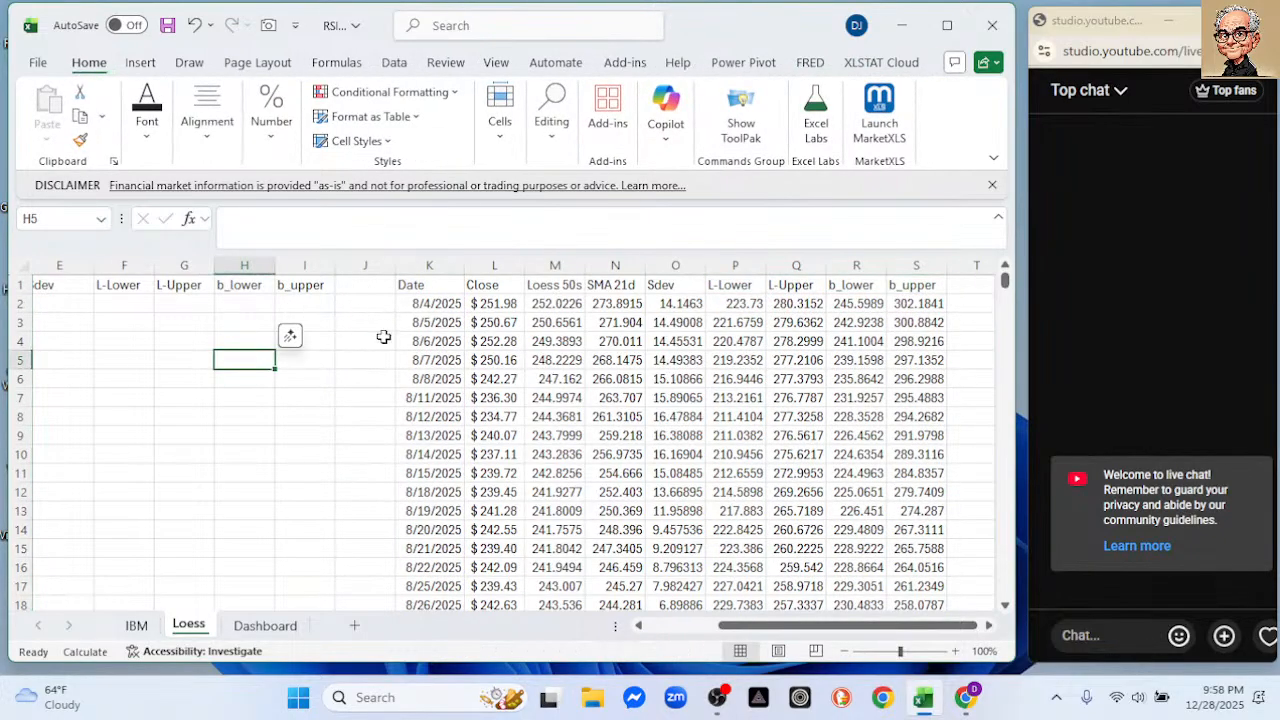
- Insert a line chart of Date against Close, Loess 50s, L-Lower and L-Upper, using columns K to M, P and Q
left_click_drag(450, 264, 485, 260)
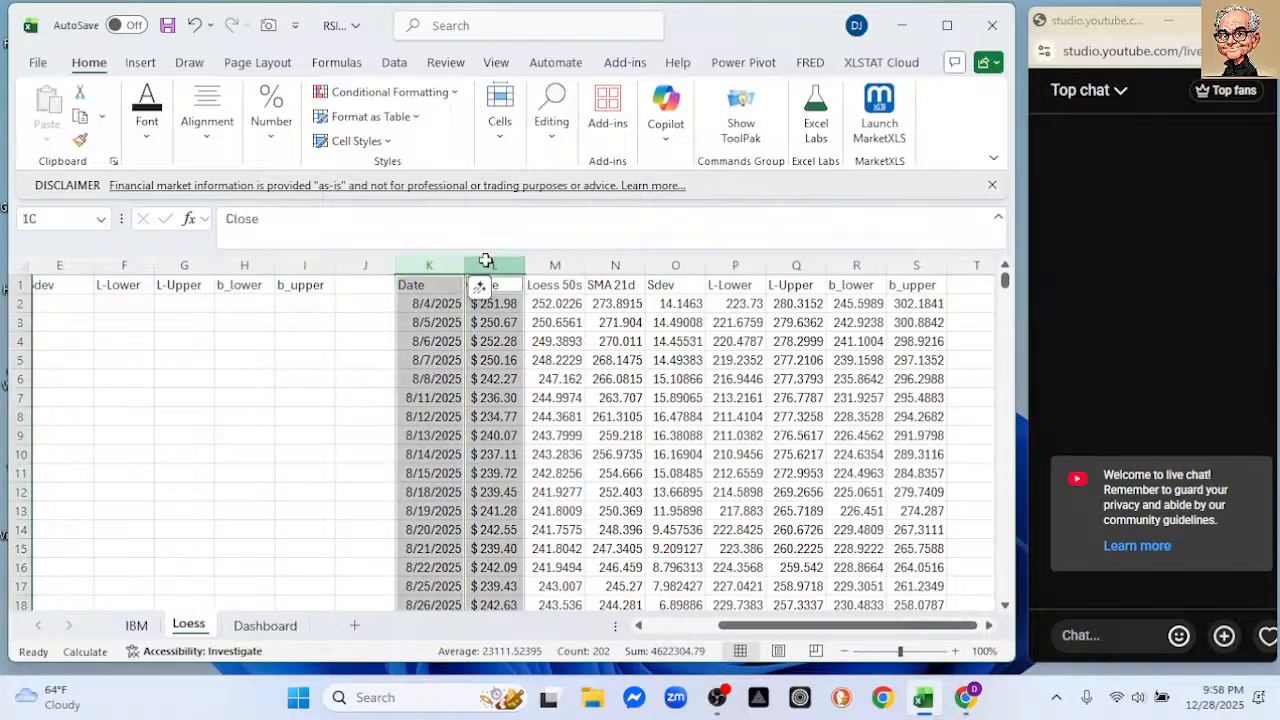
left_click(558, 264, "ctrl")
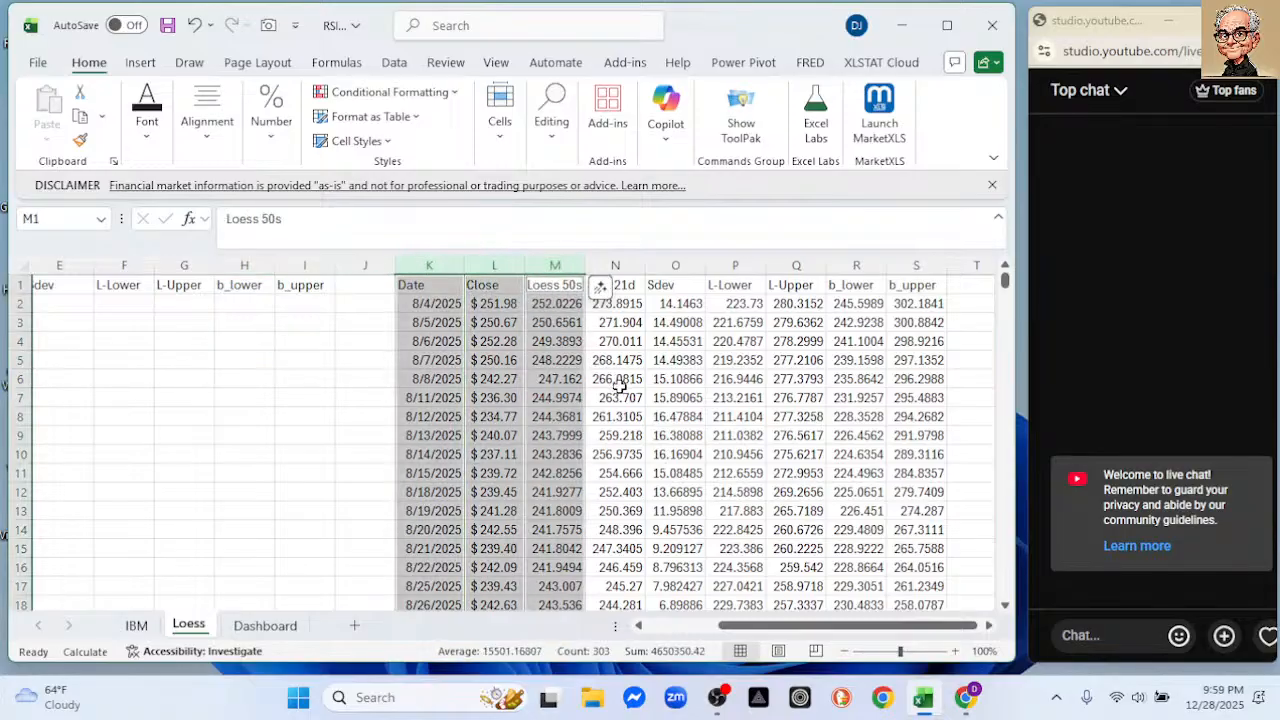
left_click(735, 264, "ctrl")
left_click(796, 264, "ctrl")
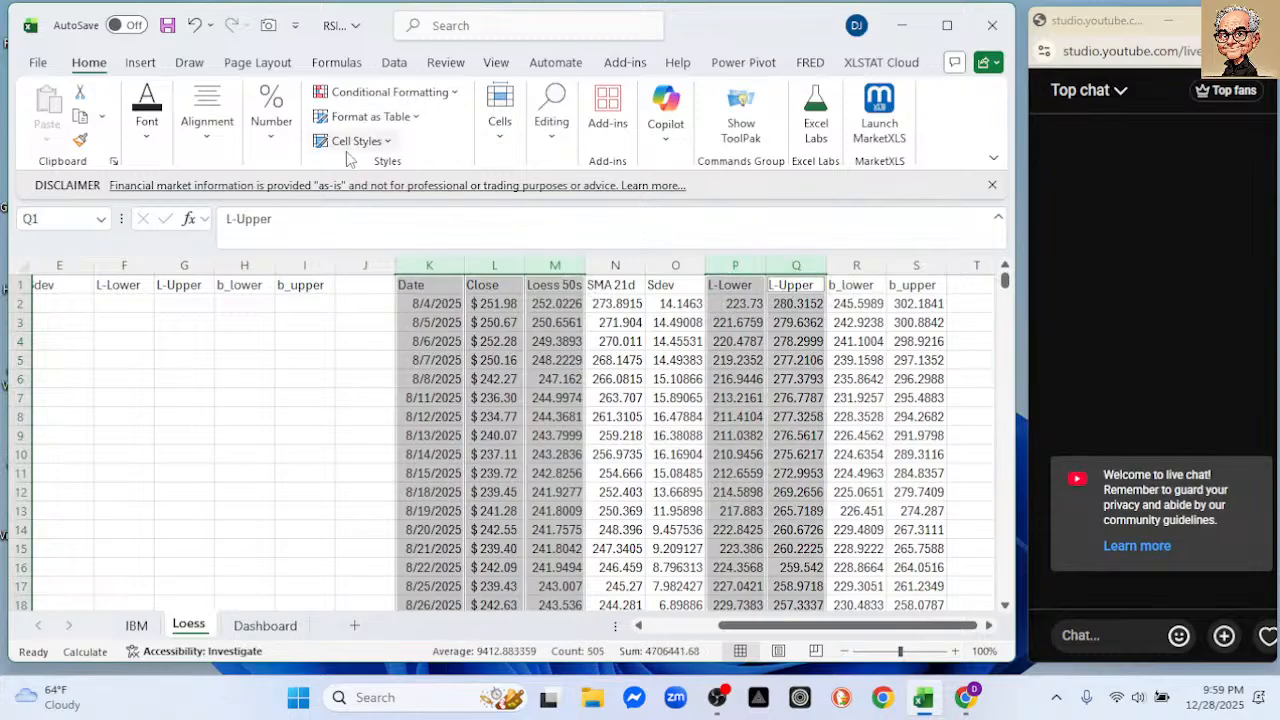
left_click(141, 64)
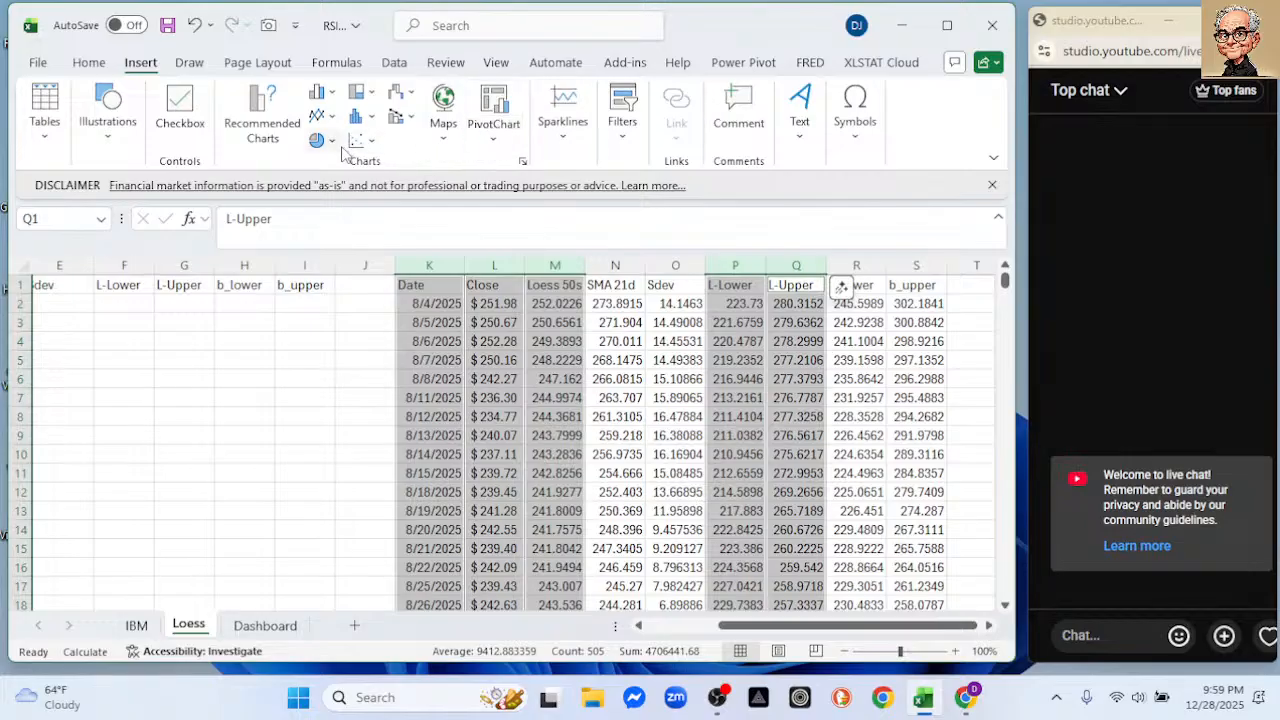
left_click(319, 115)
left_click(333, 195)
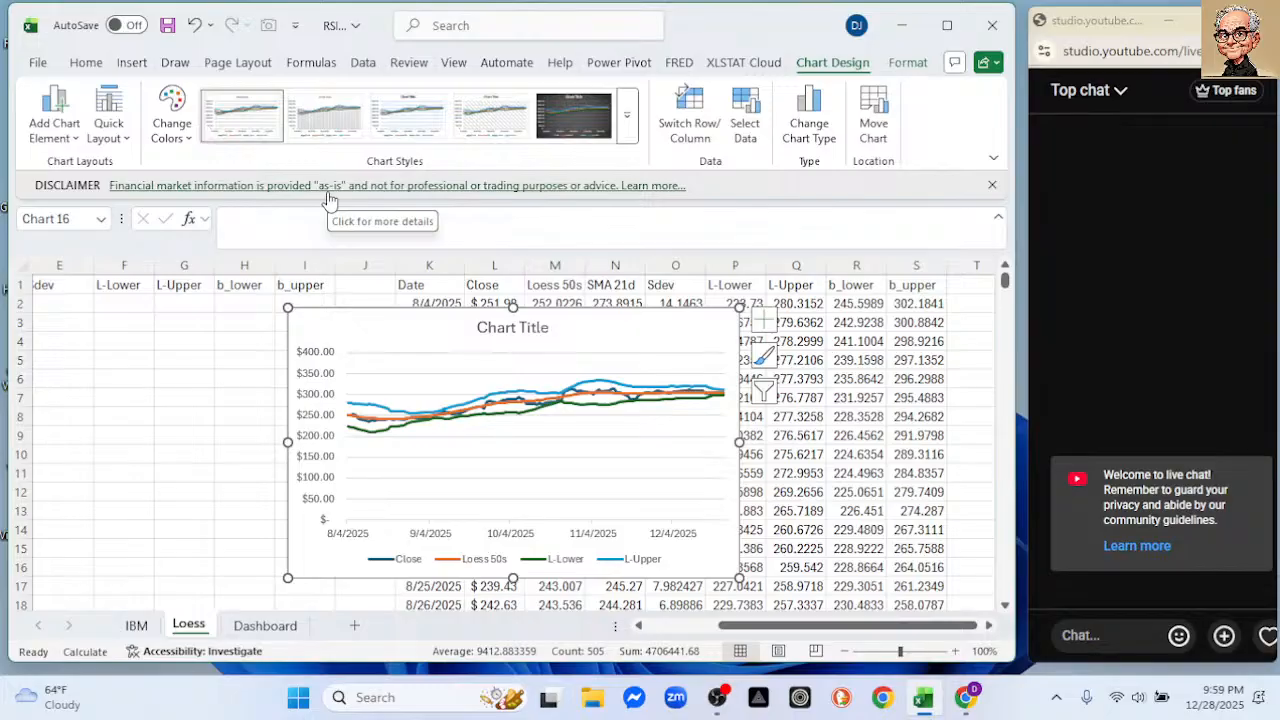
- Set the minimum bound of the LOESS chart's vertical axis to 200
double_click(322, 458)
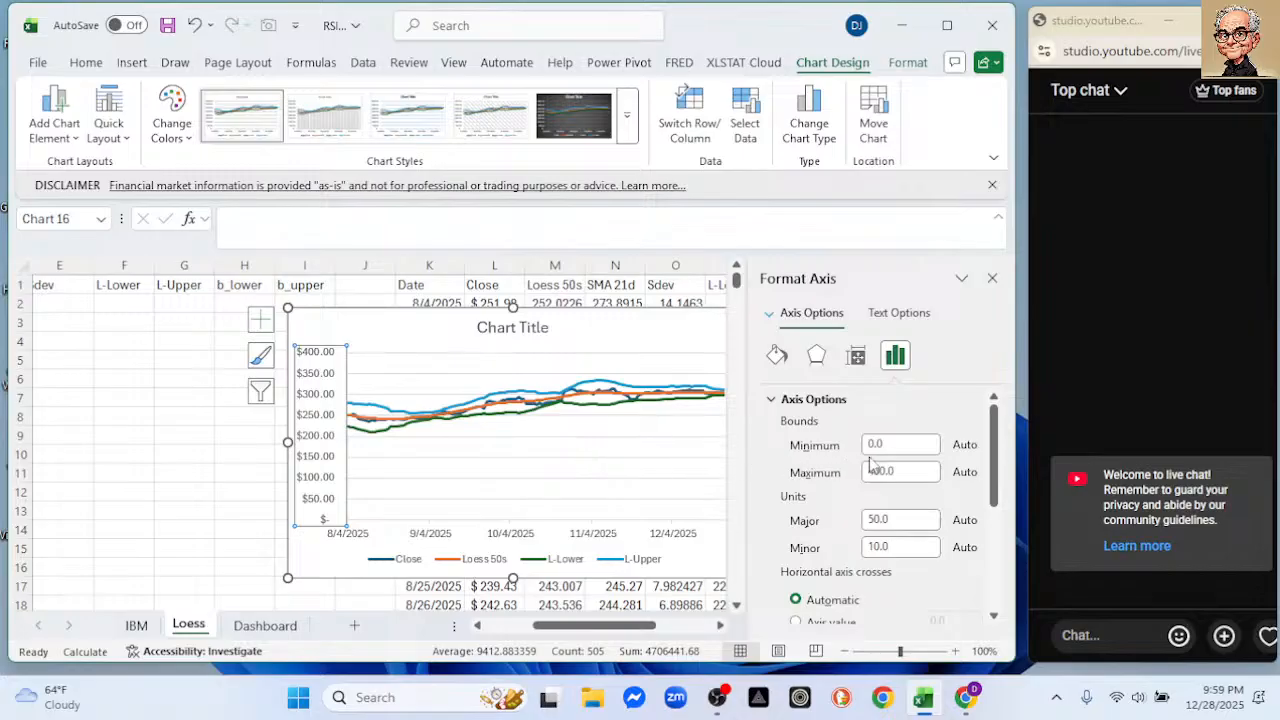
left_click_drag(892, 444, 838, 447)
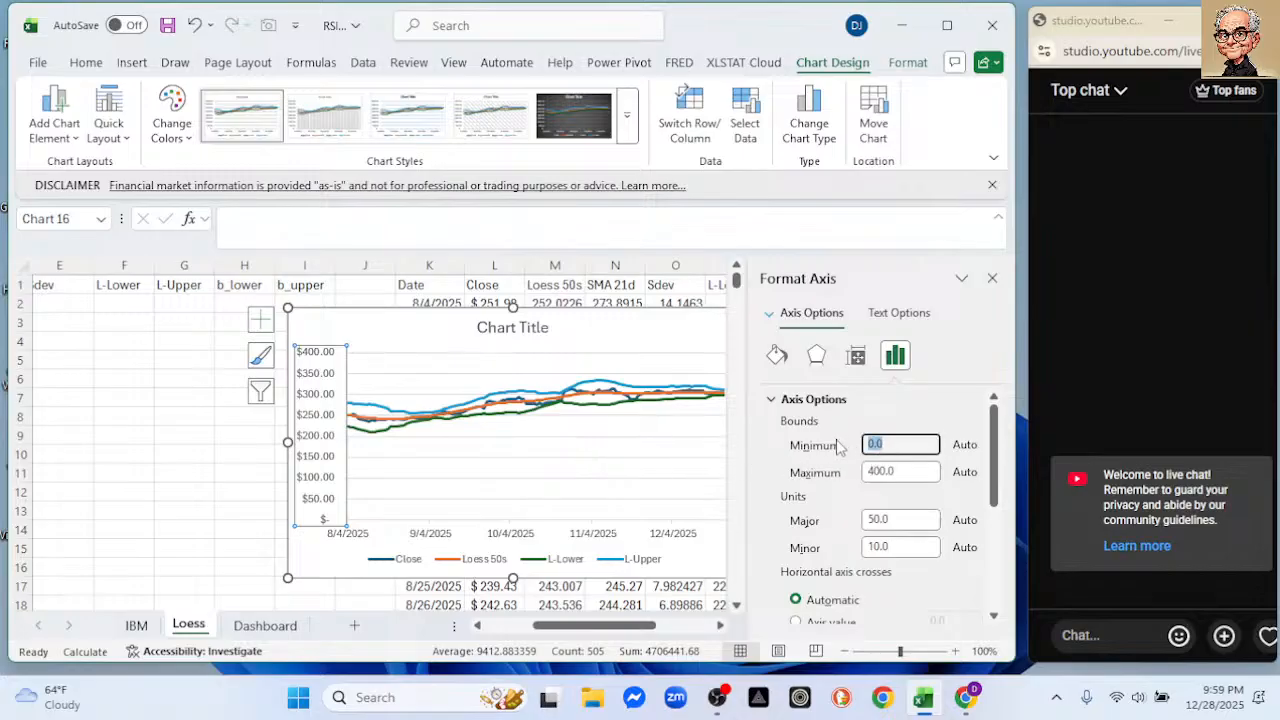
type("200")
key("Return")
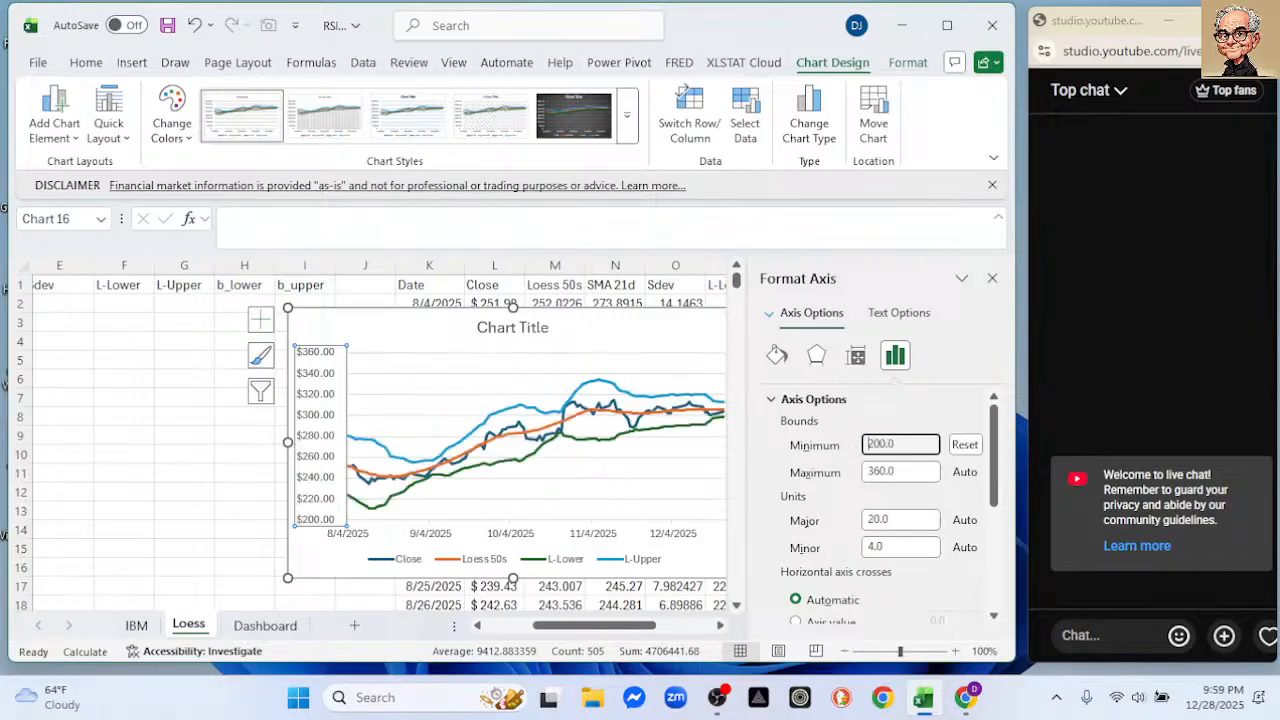
left_click(992, 278)
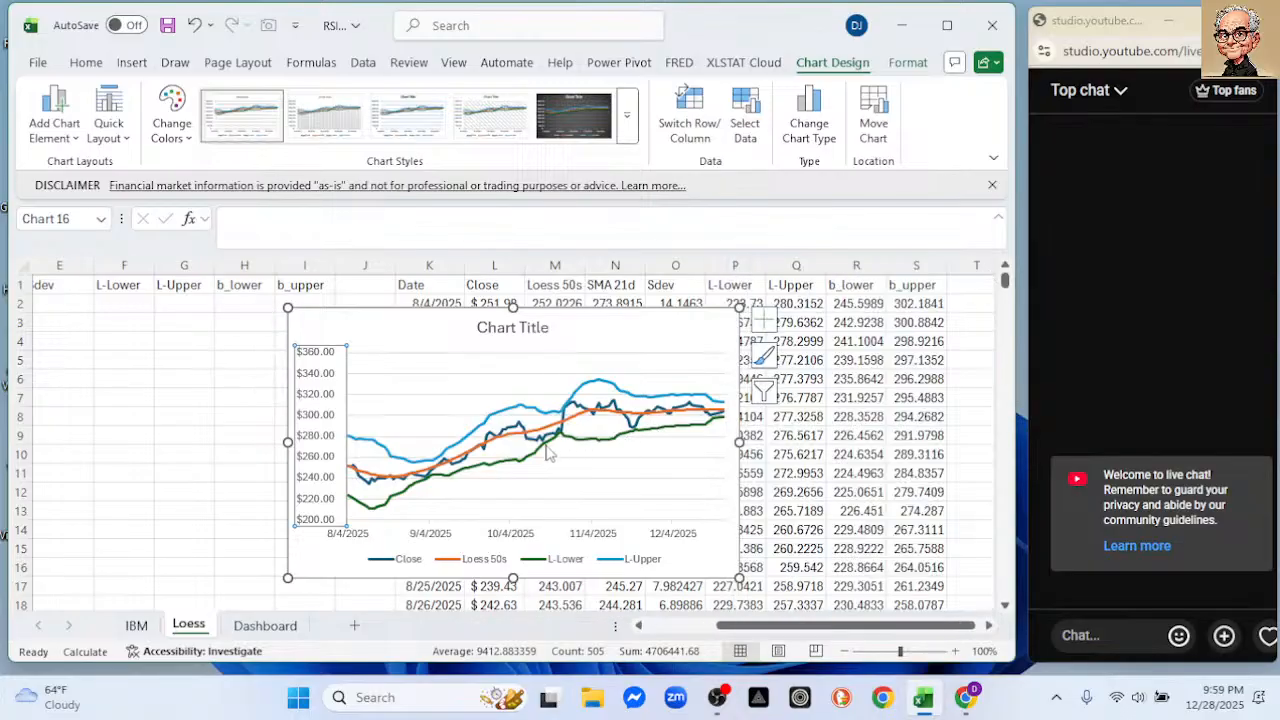
- Set the maximum bound of the LOESS chart's vertical axis to 350
mouse_move(482, 462)
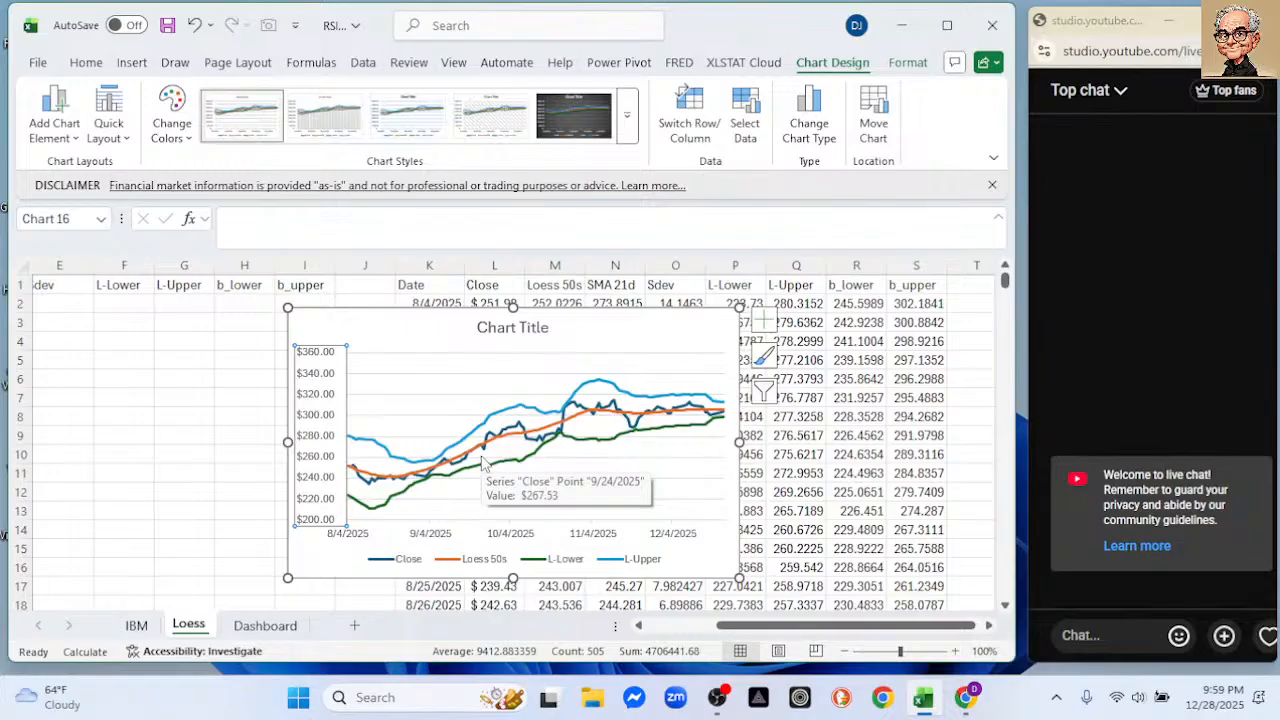
double_click(320, 427)
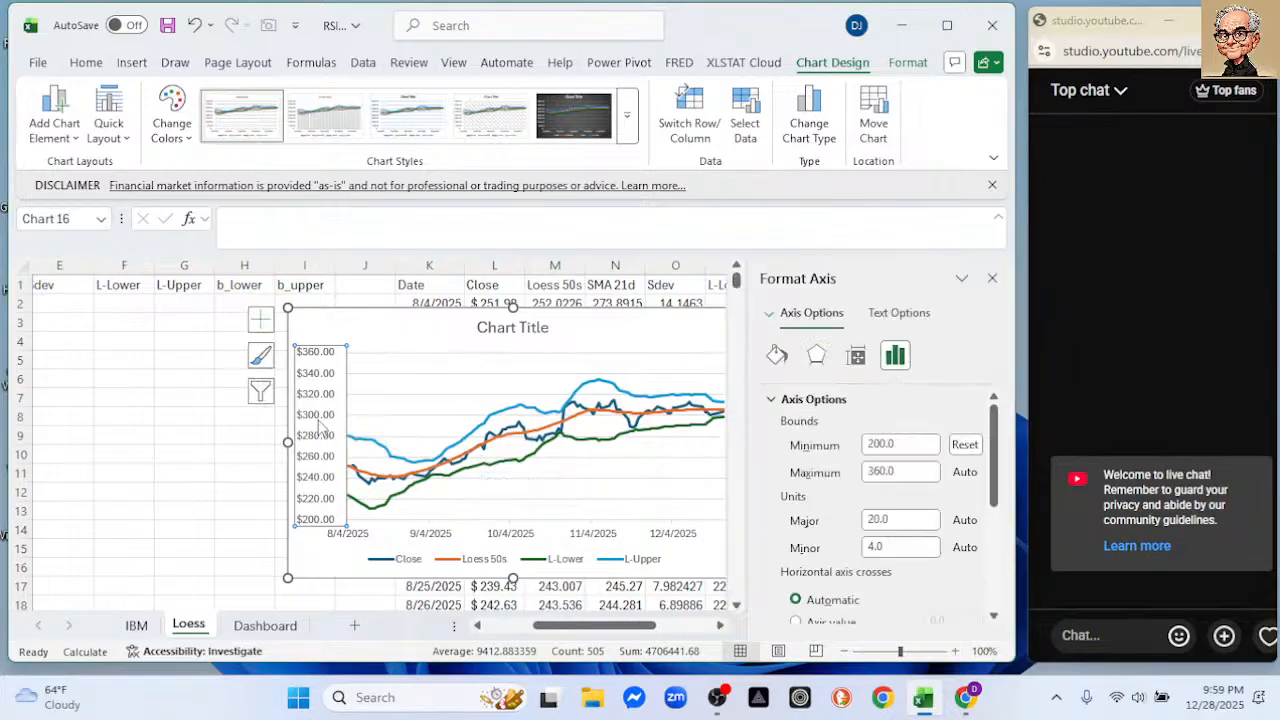
left_click(894, 471)
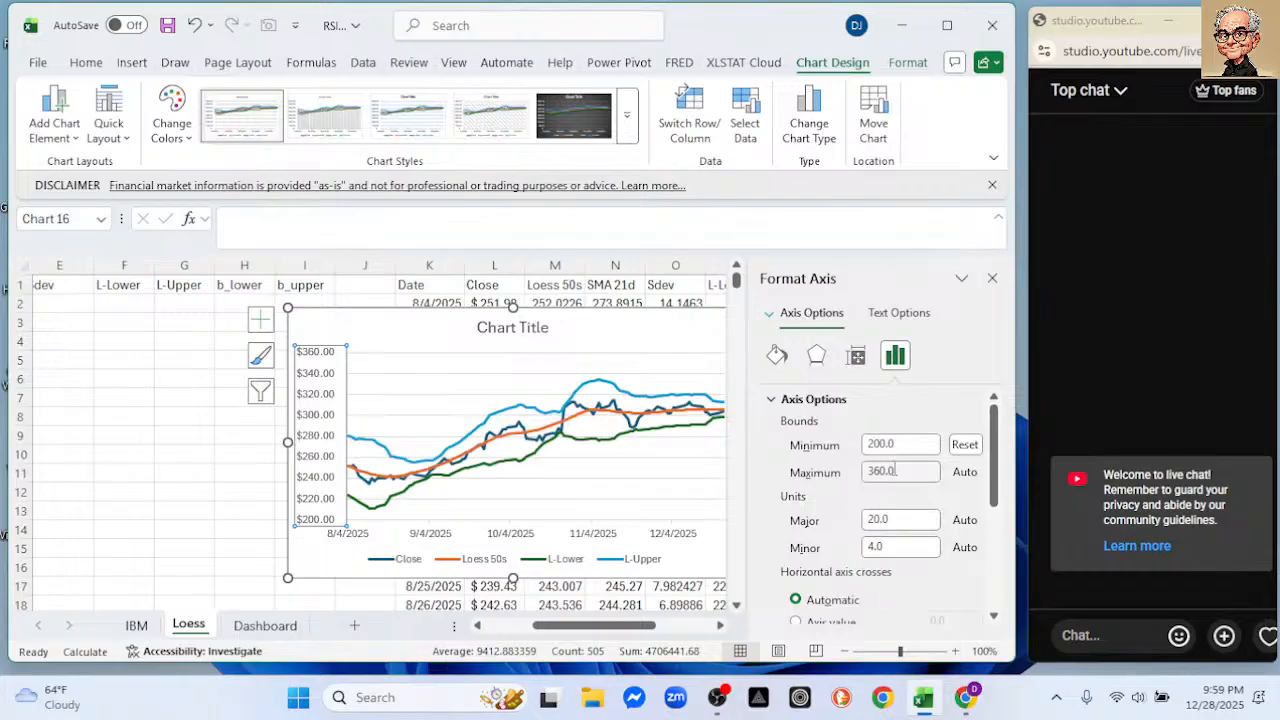
left_click_drag(894, 471, 835, 478)
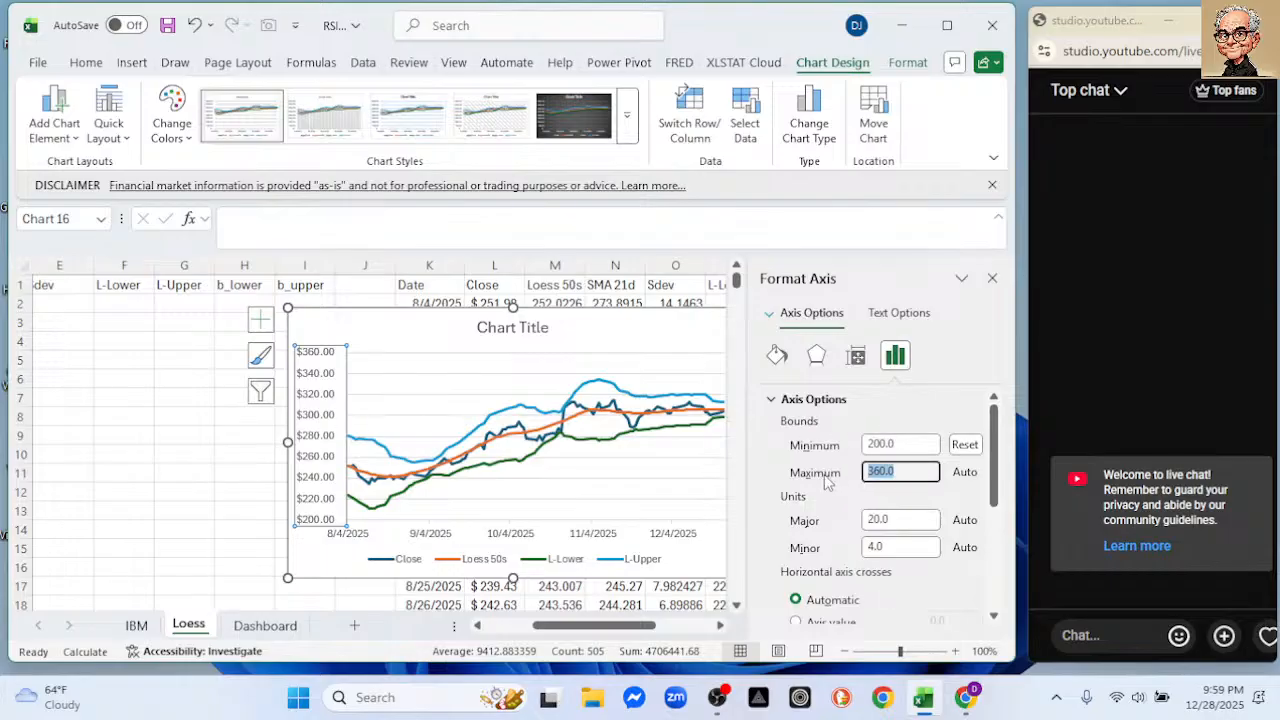
type("350")
key("Return")
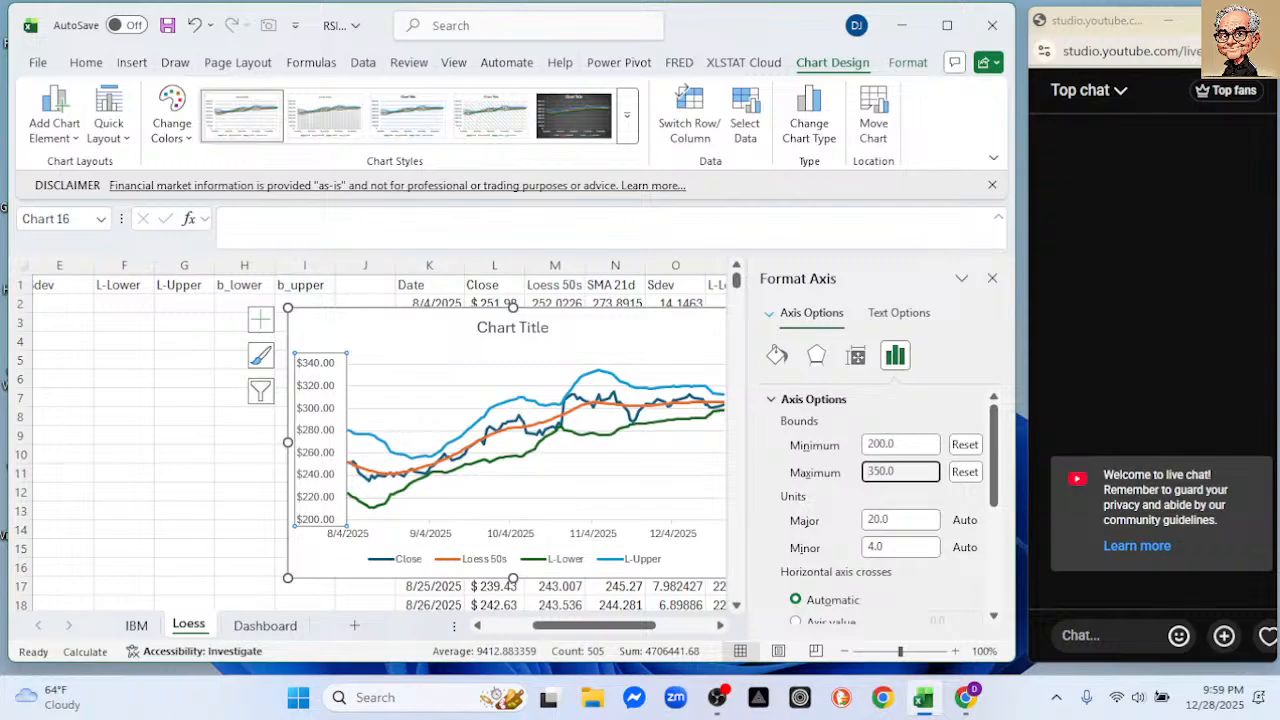
left_click(992, 277)
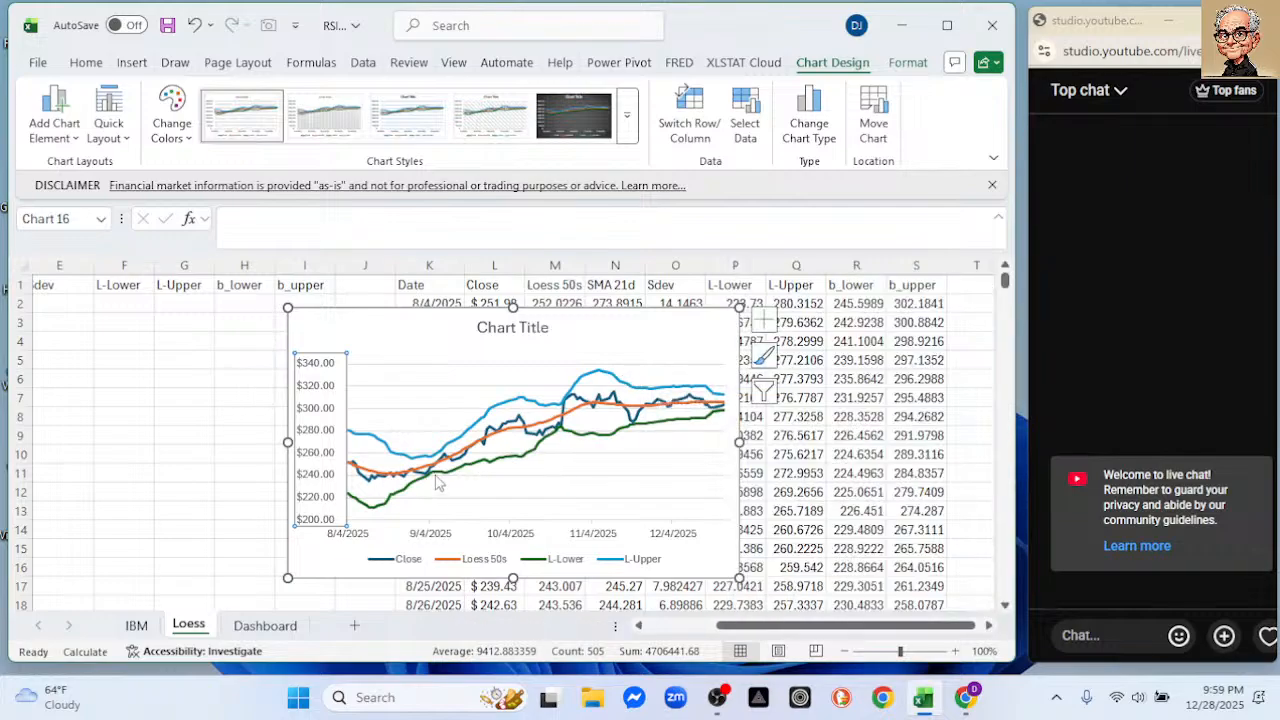
- Examine where the Close line crosses the Loess 50s line and meets the L-Lower and L-Upper bands
mouse_move(478, 428)
mouse_move(563, 414)
mouse_move(588, 438)
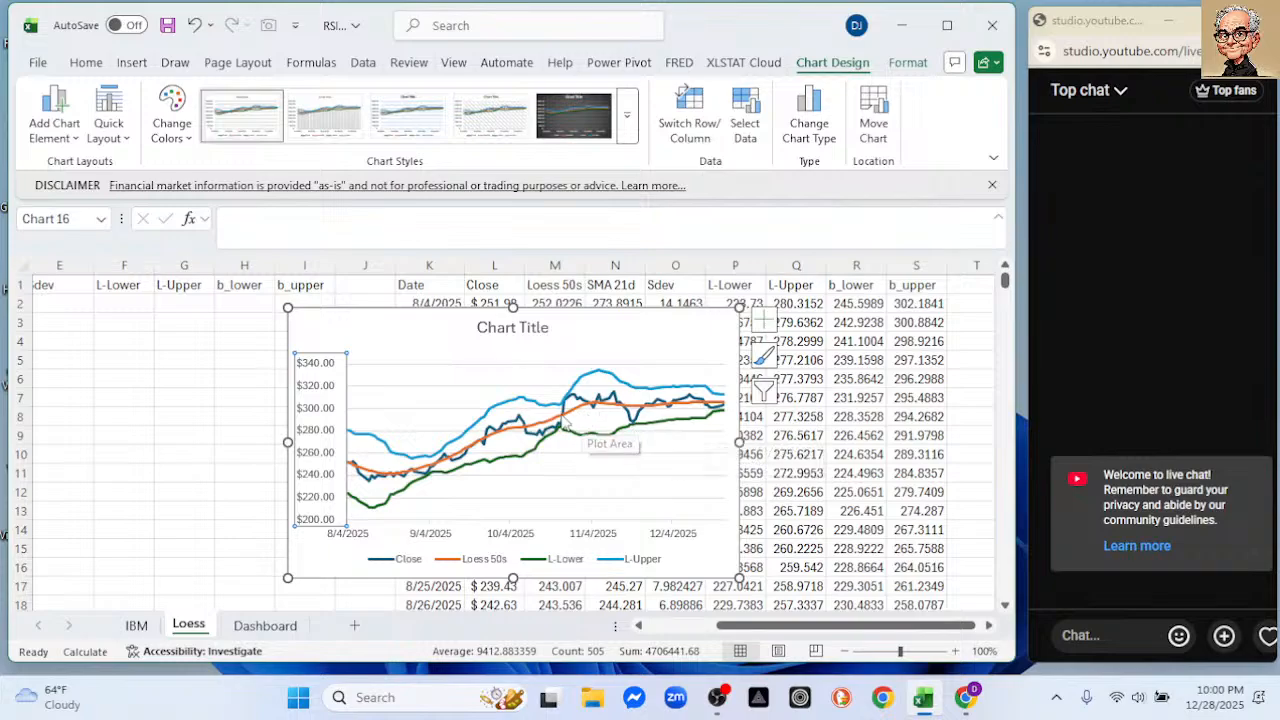
mouse_move(601, 377)
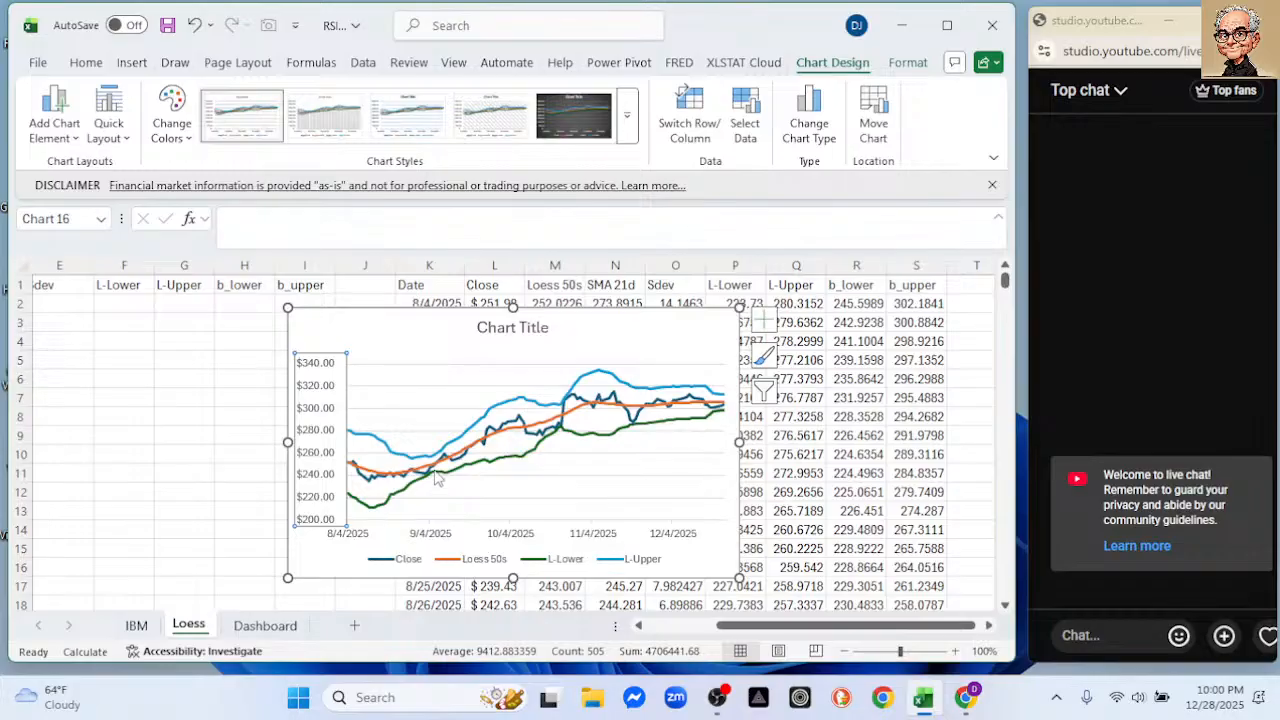
mouse_move(433, 477)
mouse_move(605, 413)
mouse_move(636, 431)
- Try several preset chart styles on the LOESS chart, including the dark background and the drop-line style
left_click(580, 118)
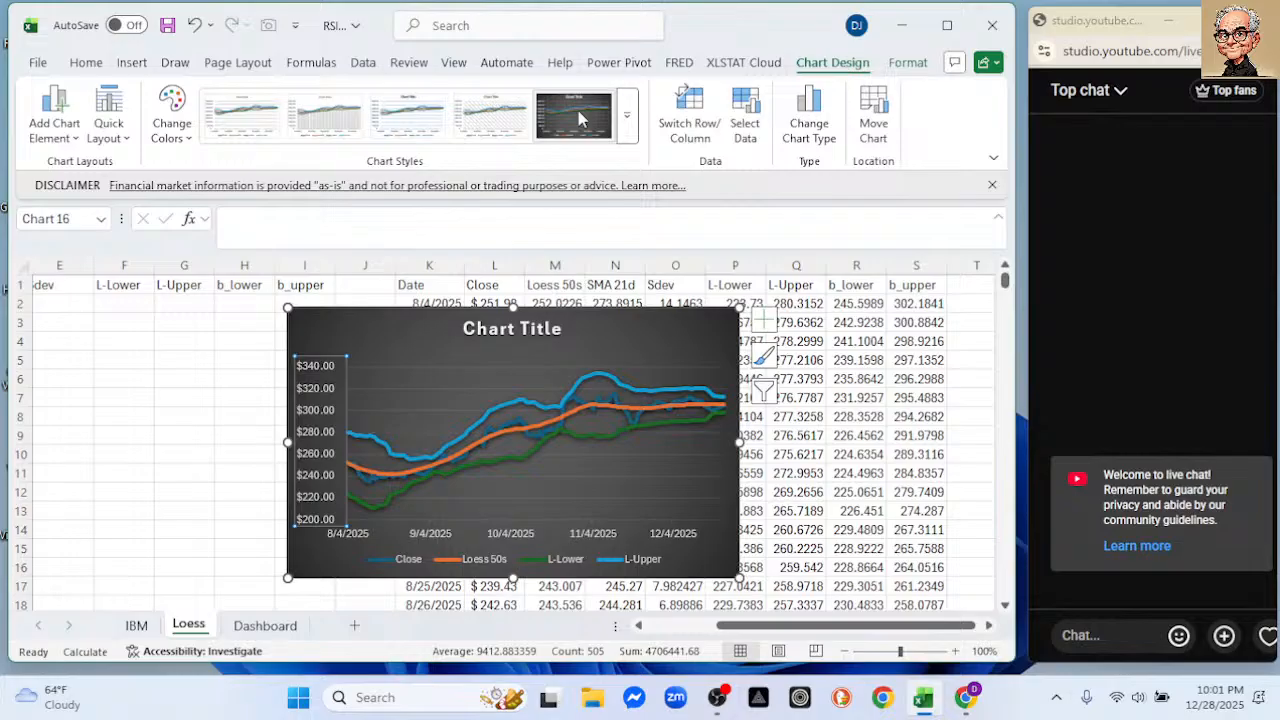
left_click(490, 125)
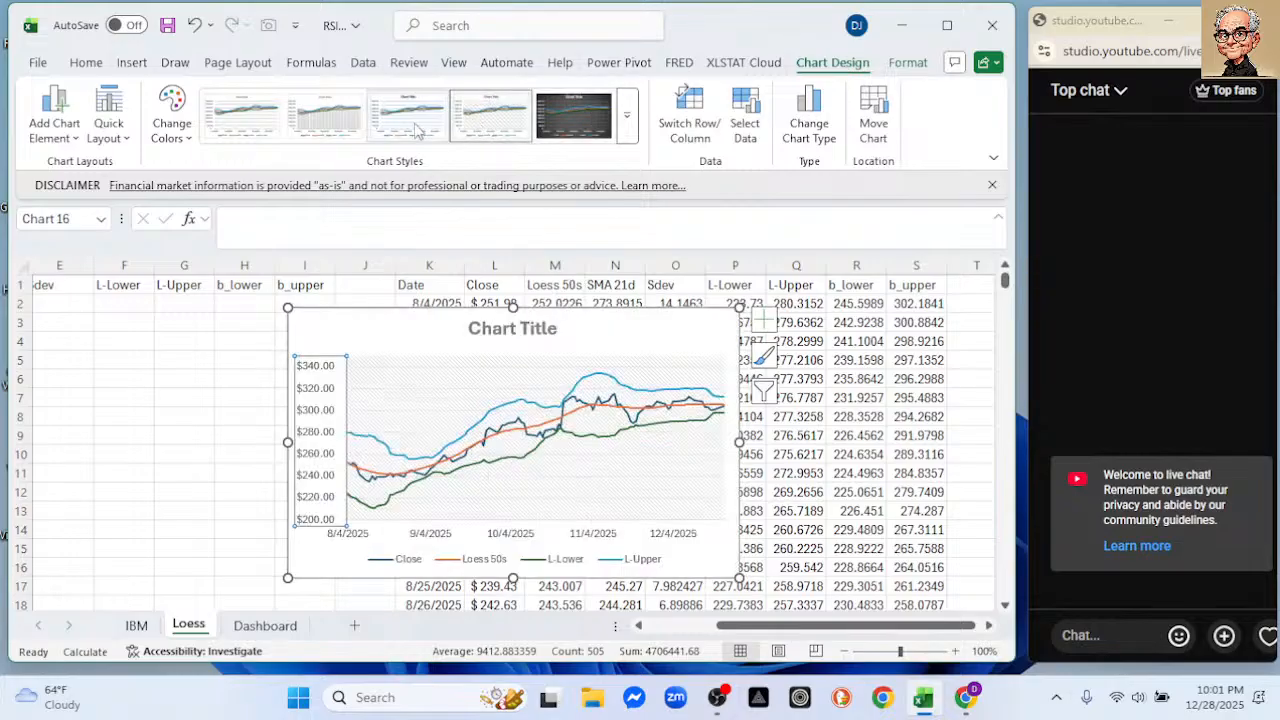
left_click(259, 121)
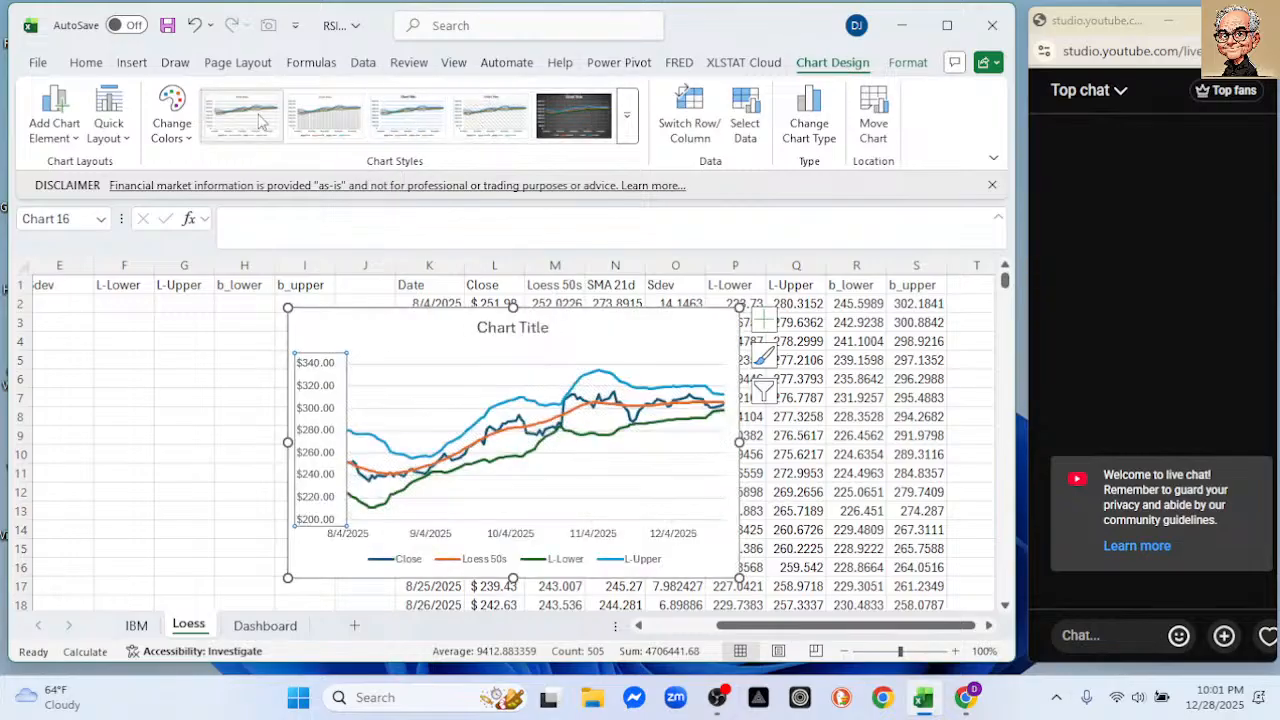
left_click(310, 125)
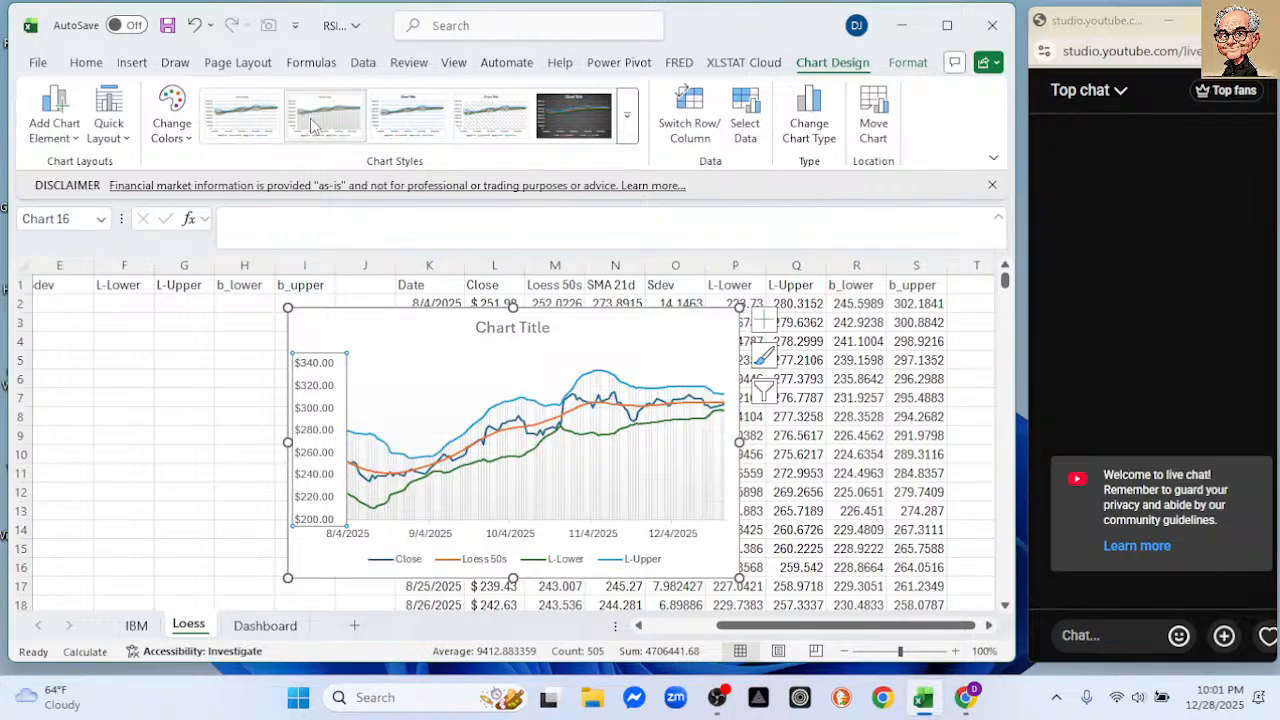
left_click(402, 128)
- Apply the chart style with thick lines and the legend above the plot, and reposition and enlarge the chart
left_click(627, 128)
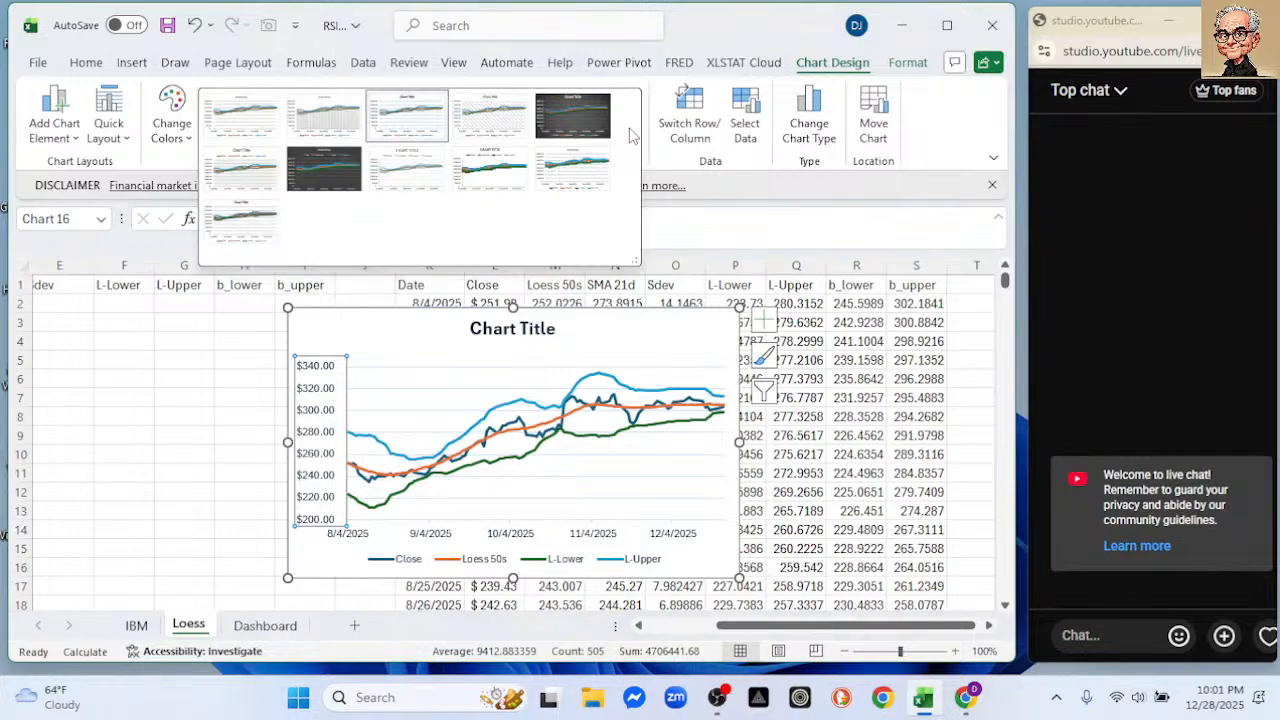
left_click(247, 177)
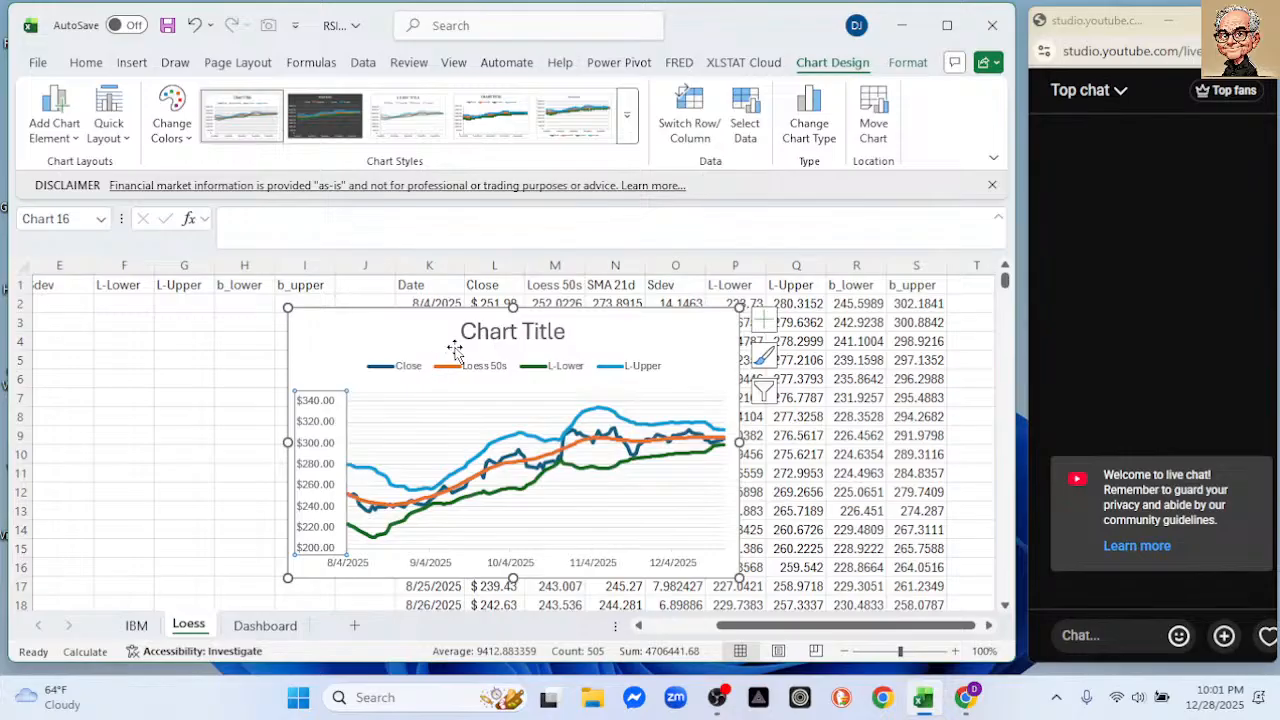
left_click_drag(402, 331, 371, 317)
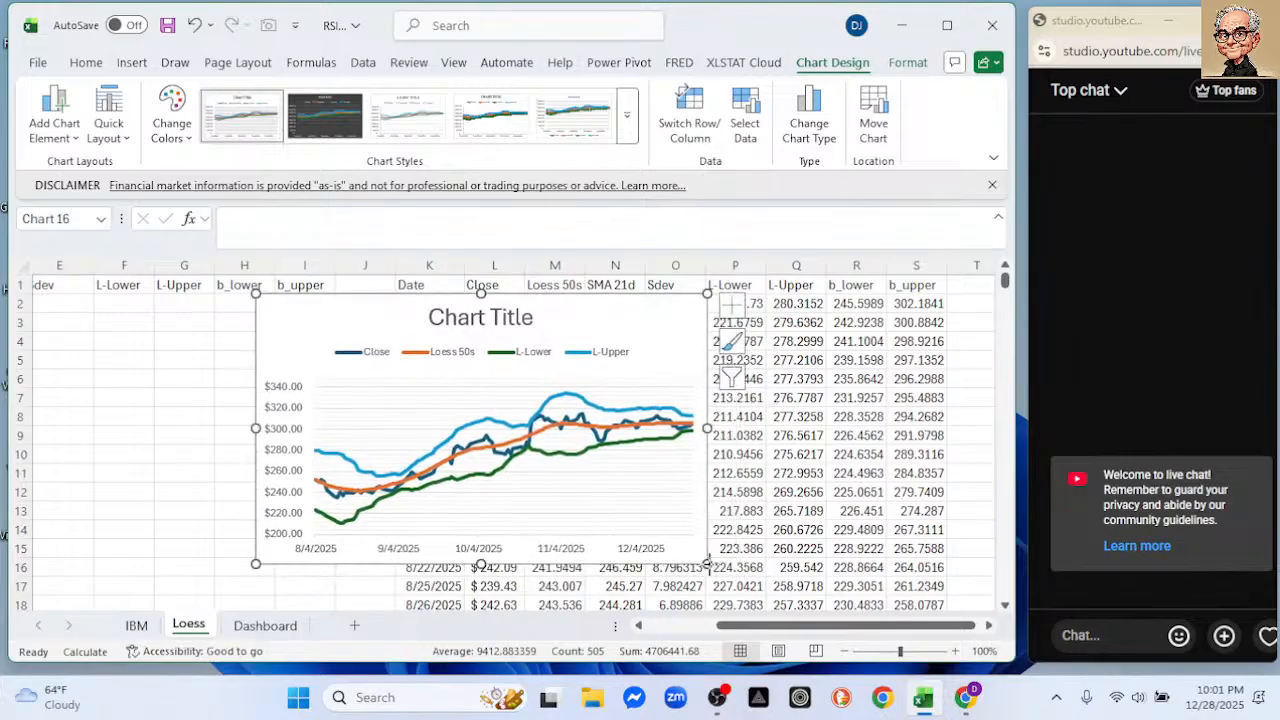
left_click_drag(762, 595, 771, 597)
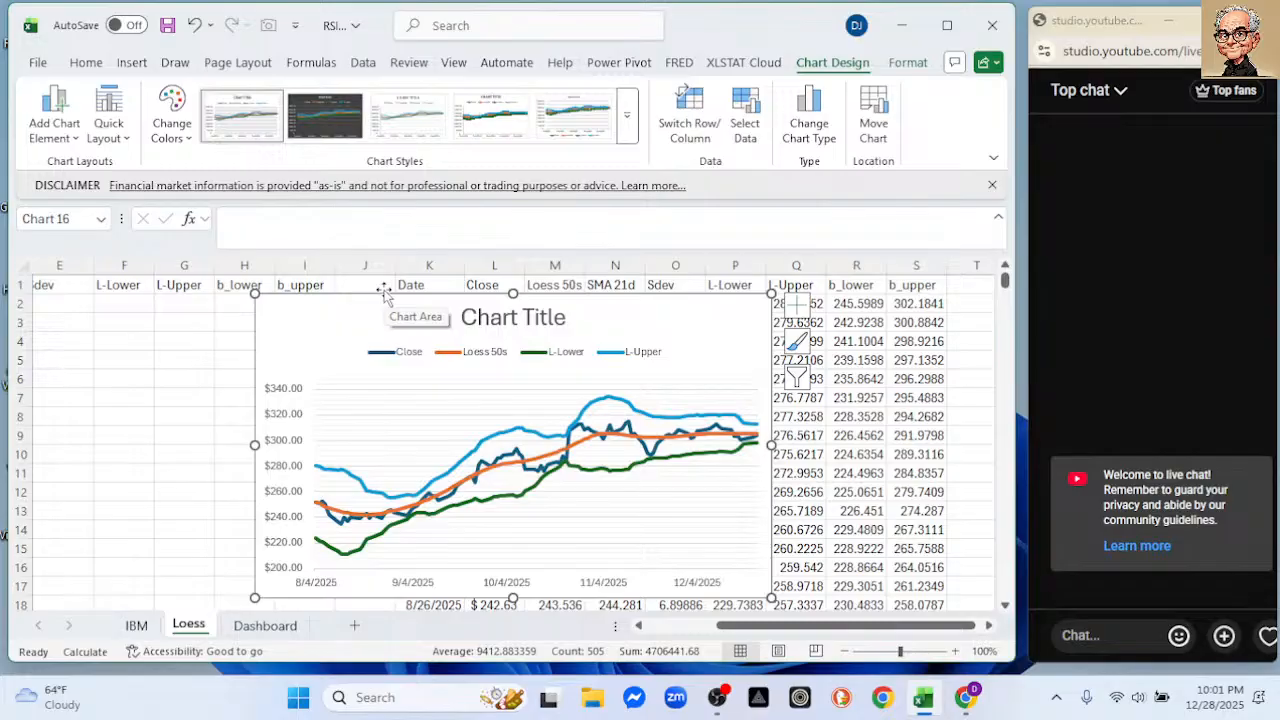
- Switch to Chrome, show the Real Statistics Resource Pack download page and select its full web address
left_click(966, 697)
left_click(938, 650)
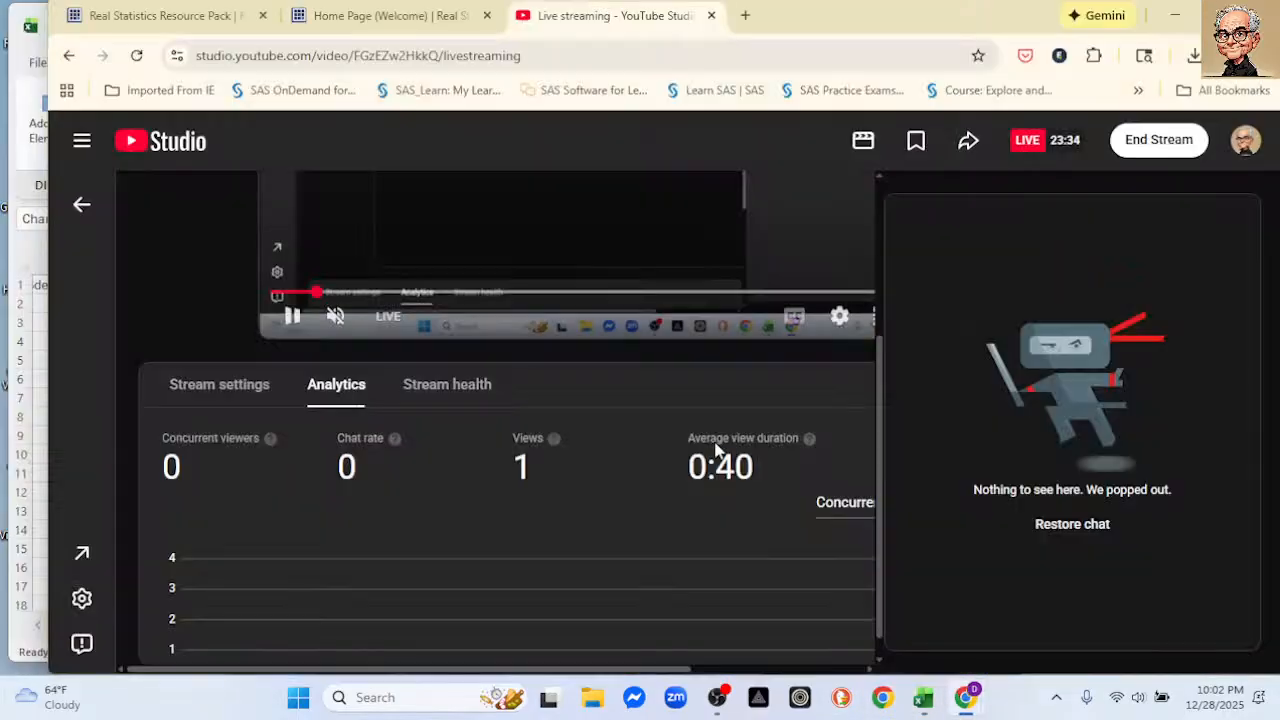
left_click(204, 16)
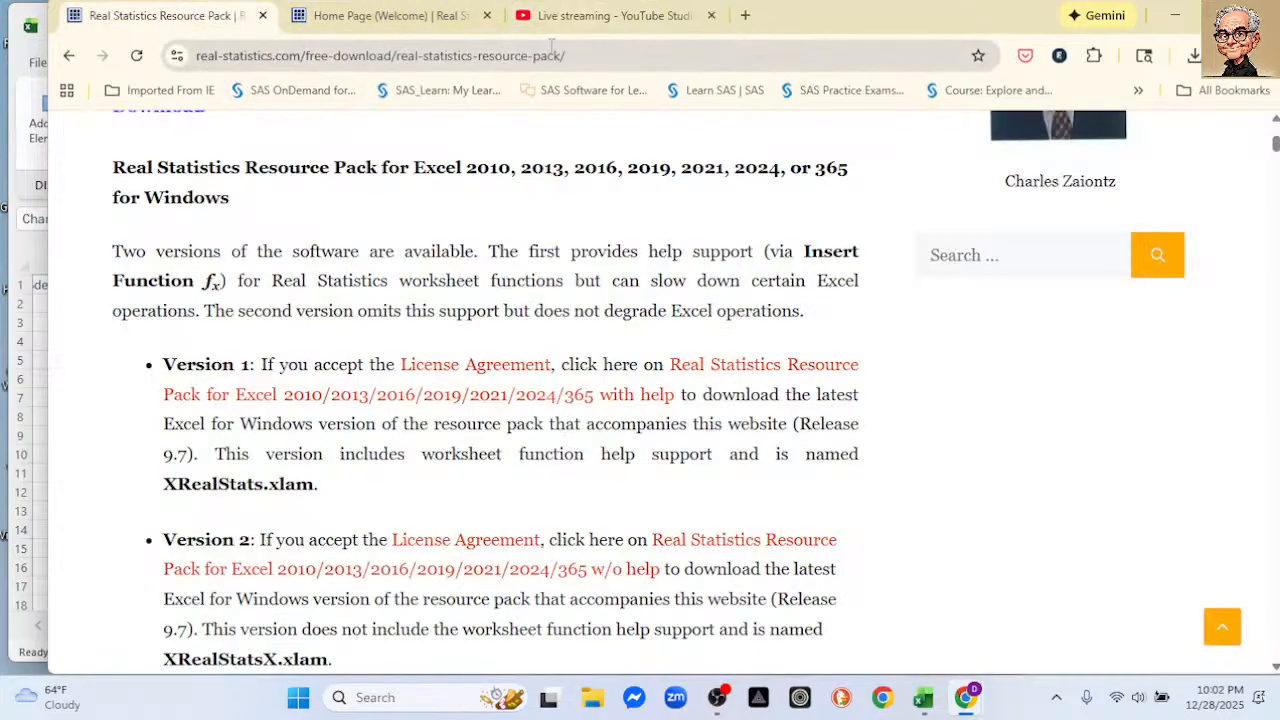
left_click_drag(571, 50, 193, 45)
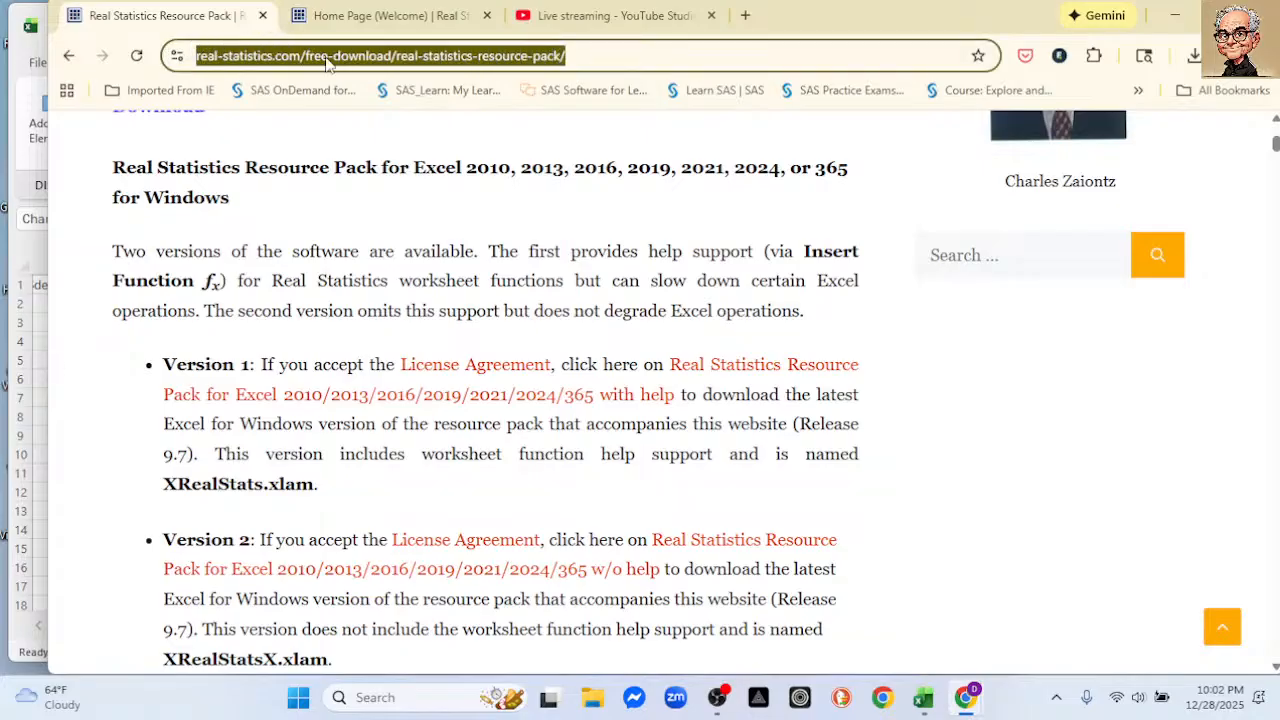
- Minimize the browser window and switch to OBS Studio's streaming controls
left_click(1175, 25)
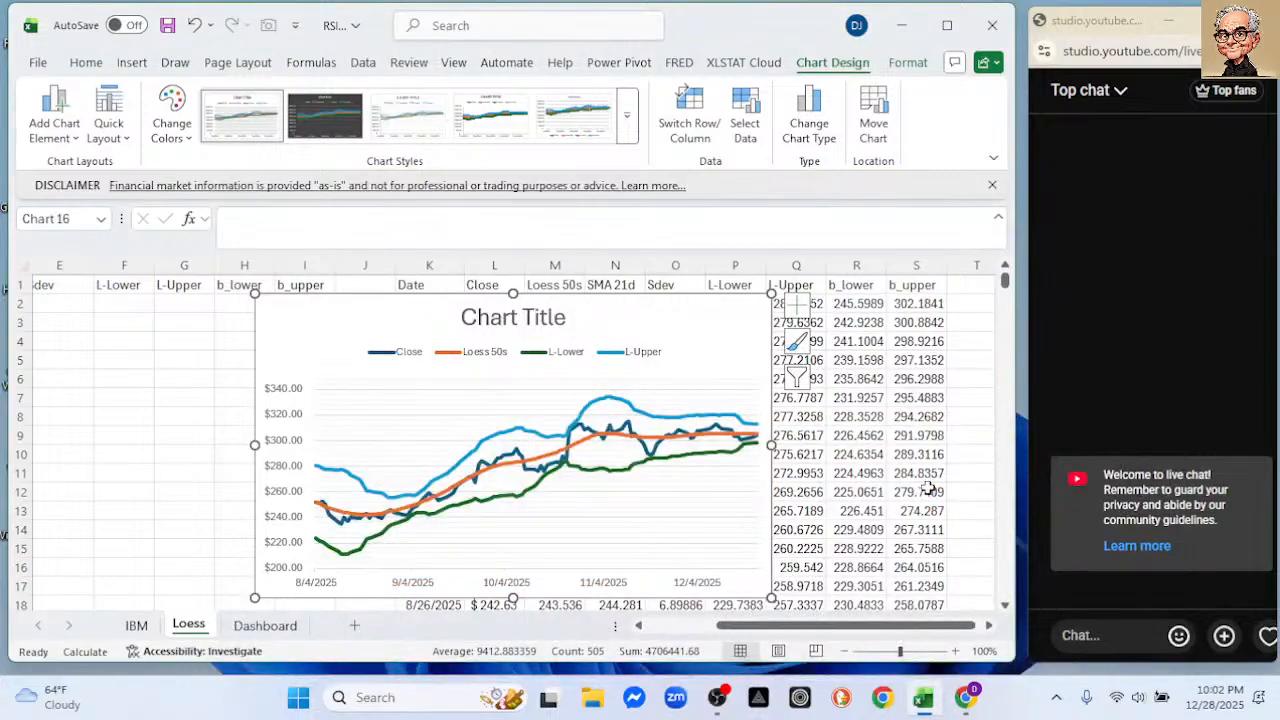
left_click(718, 703)
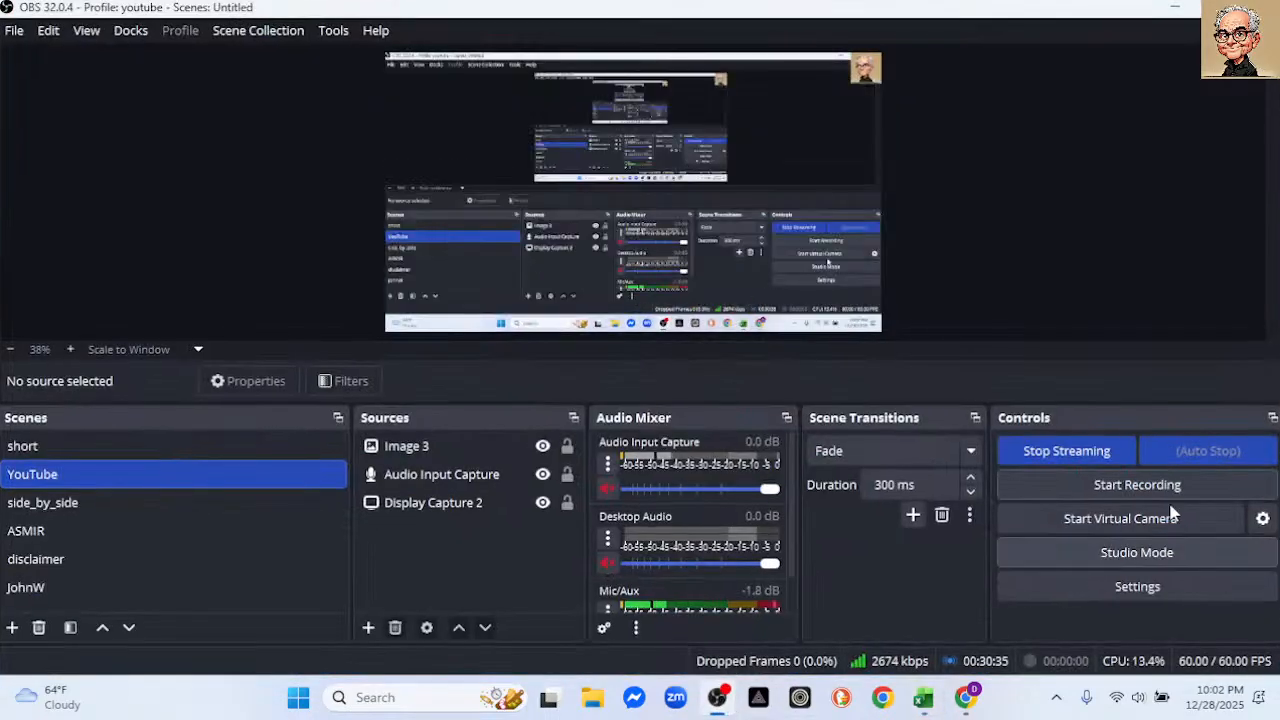